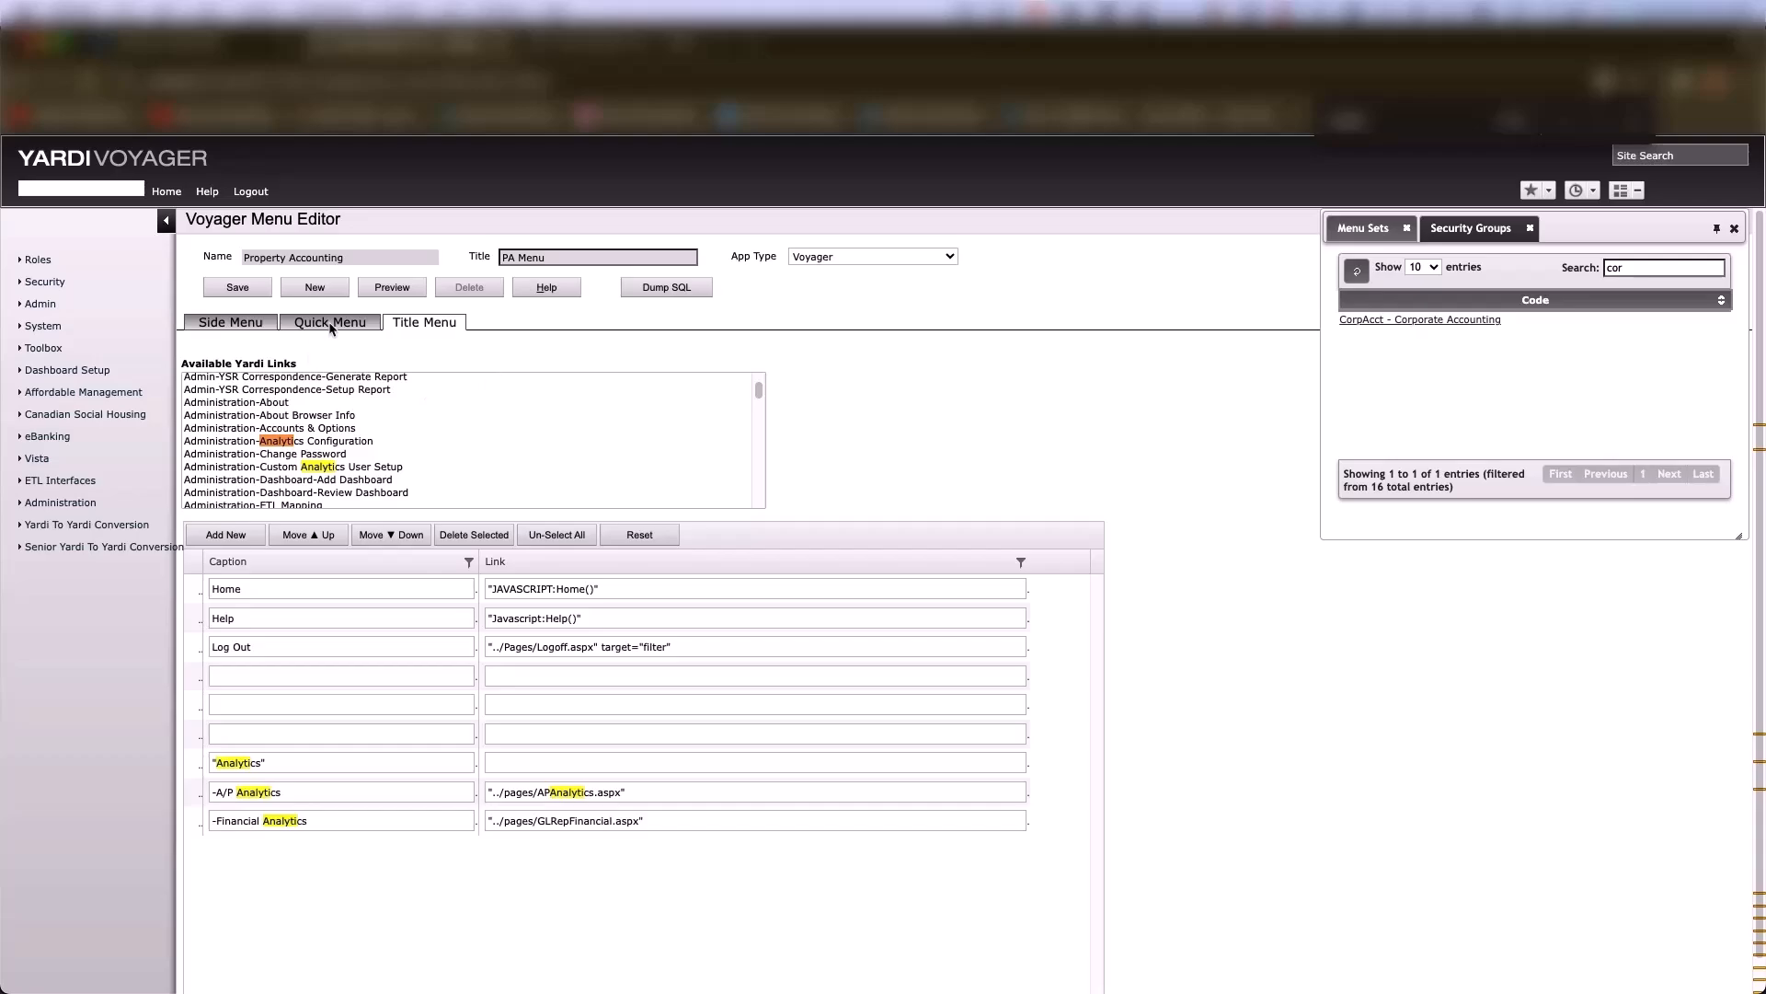
Open the Property Accounting menu set's Quick Menu and switch the role in the other browser tab to Administration
left_click(331, 324)
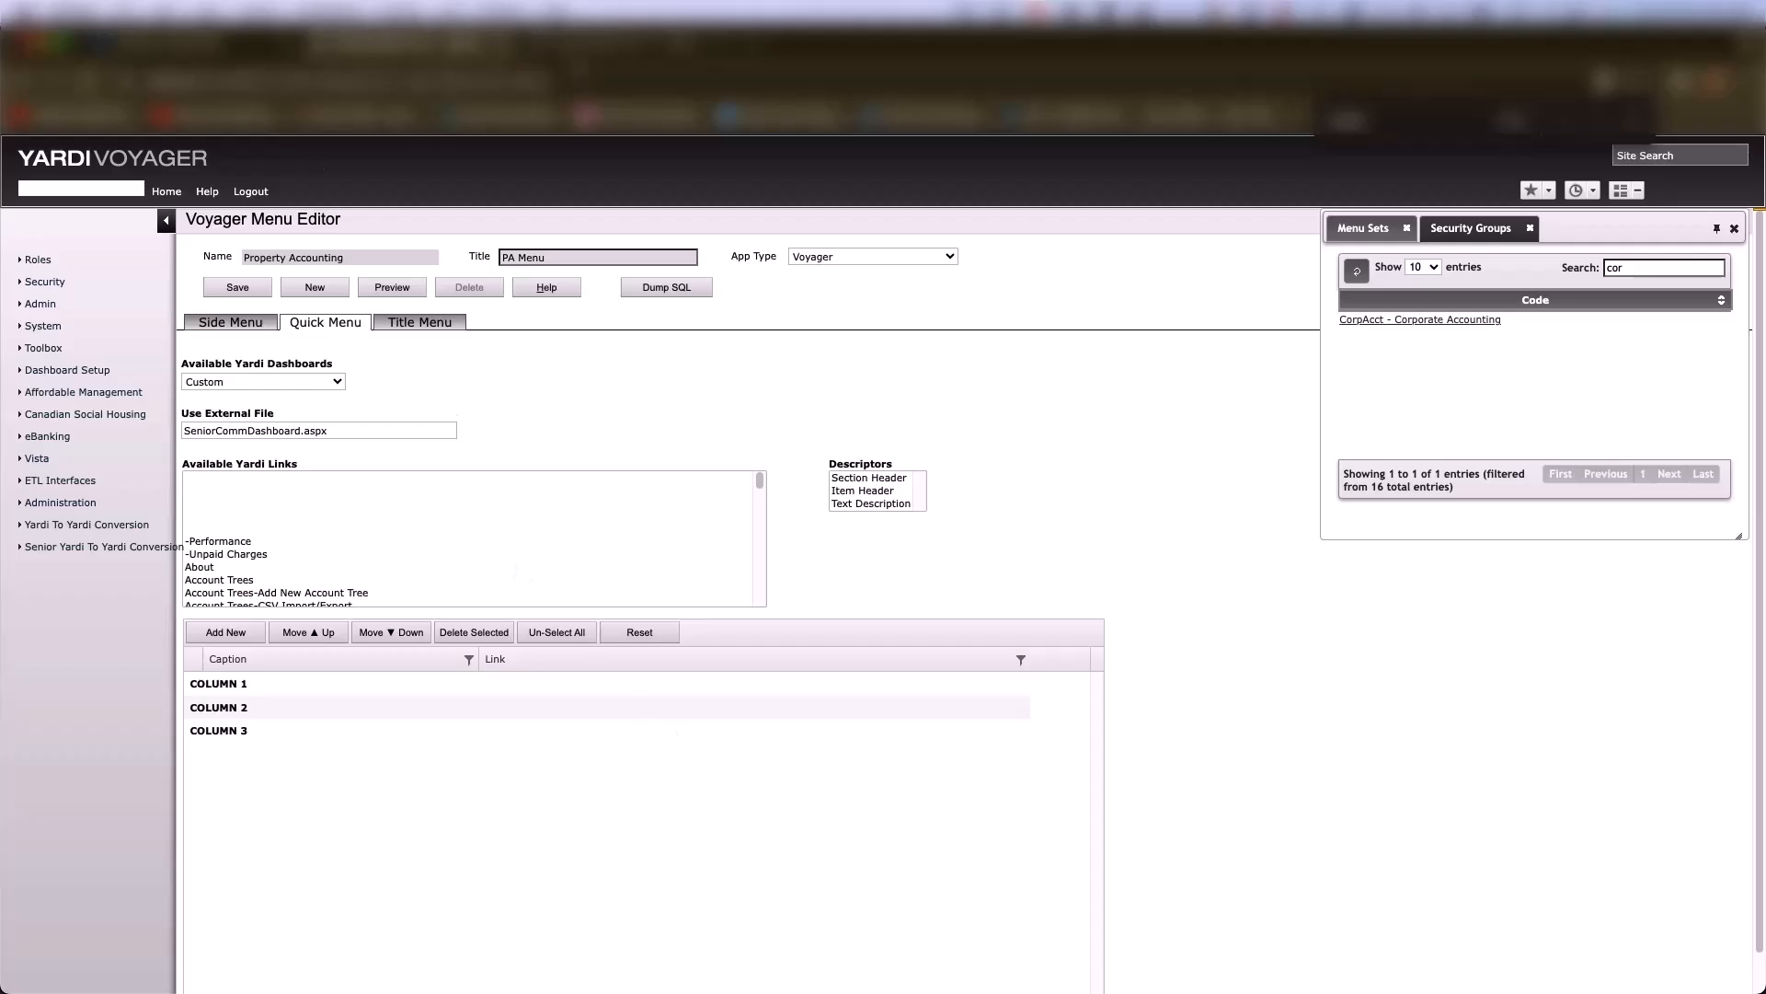
left_click(626, 44)
left_click(41, 261)
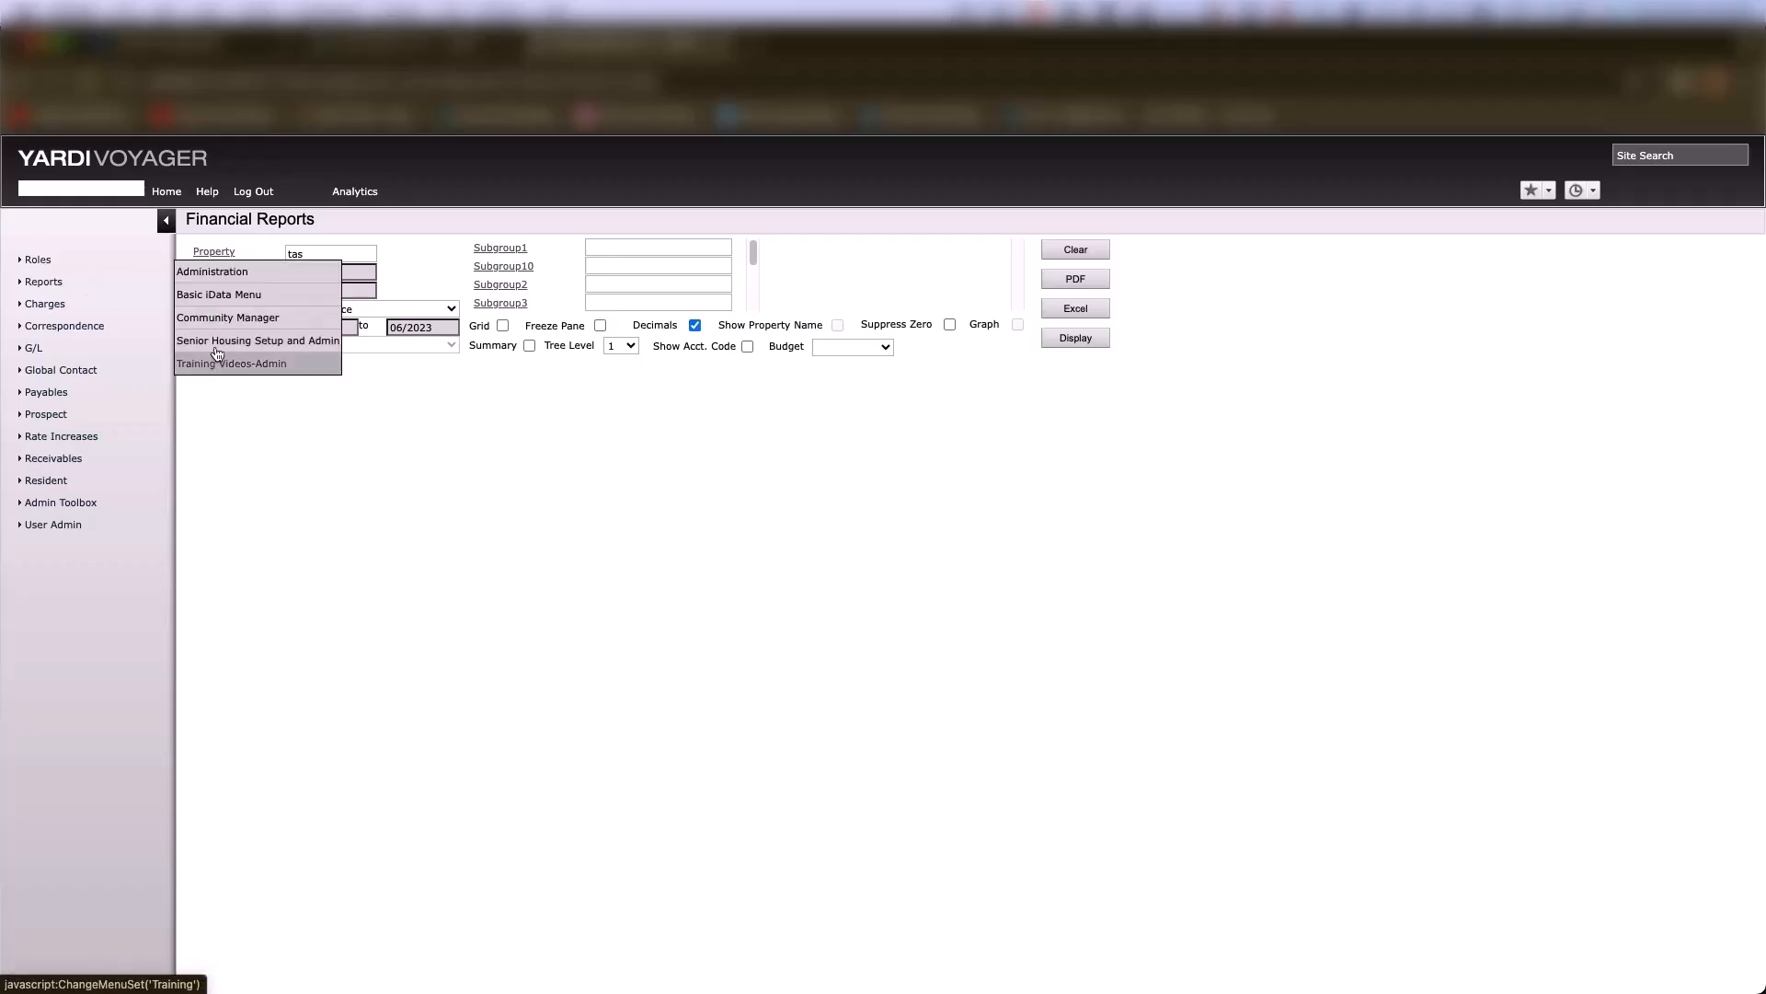
left_click(204, 272)
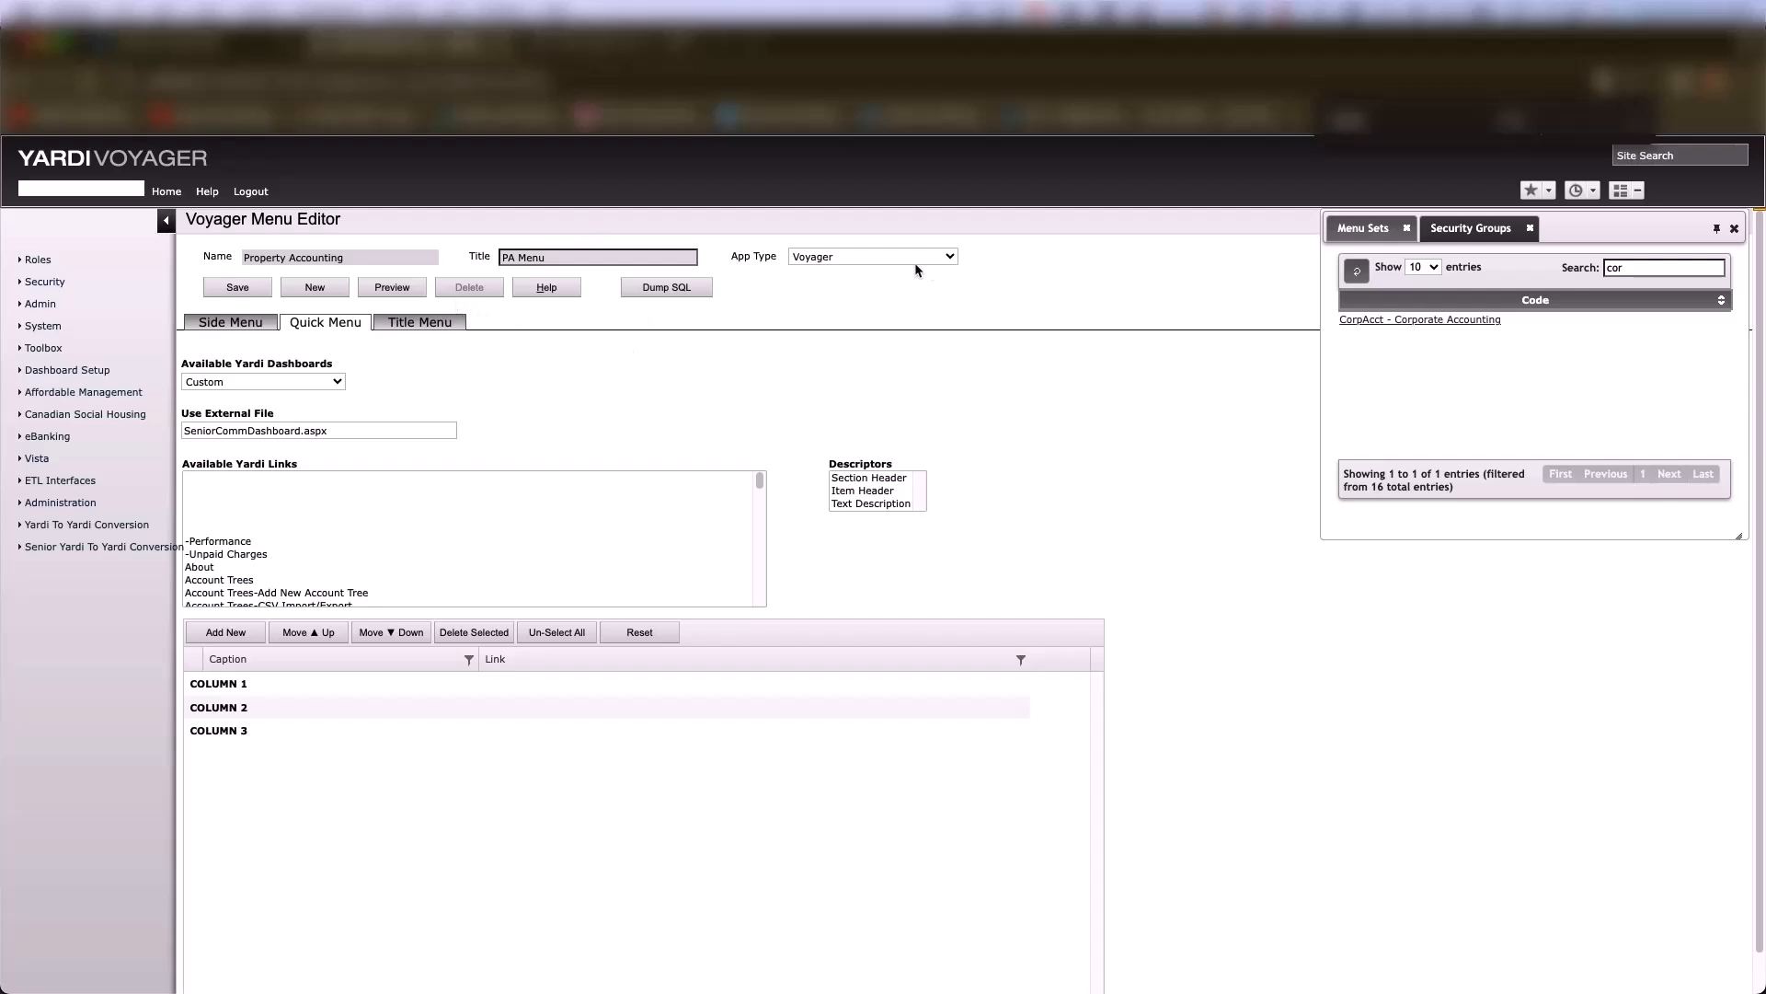
Return home in the editor session, review the menu sets, search for "iad" and open iAdmin's Quick Menu
left_click(163, 193)
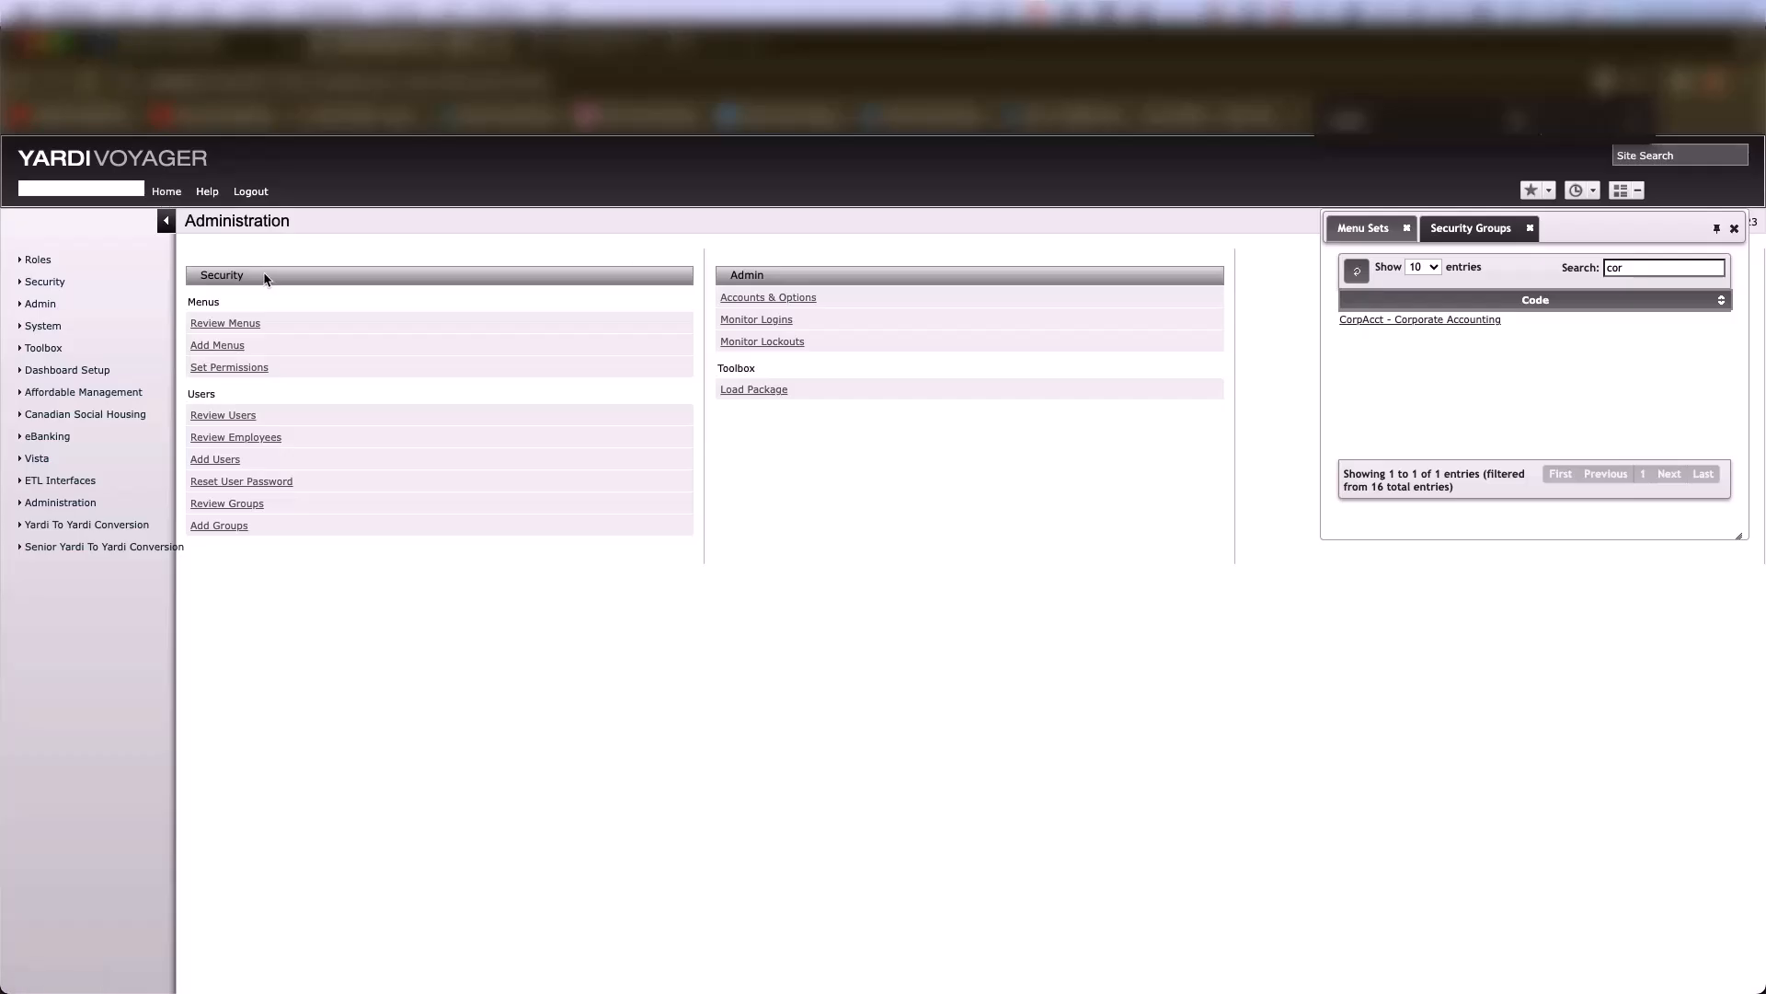
left_click(228, 328)
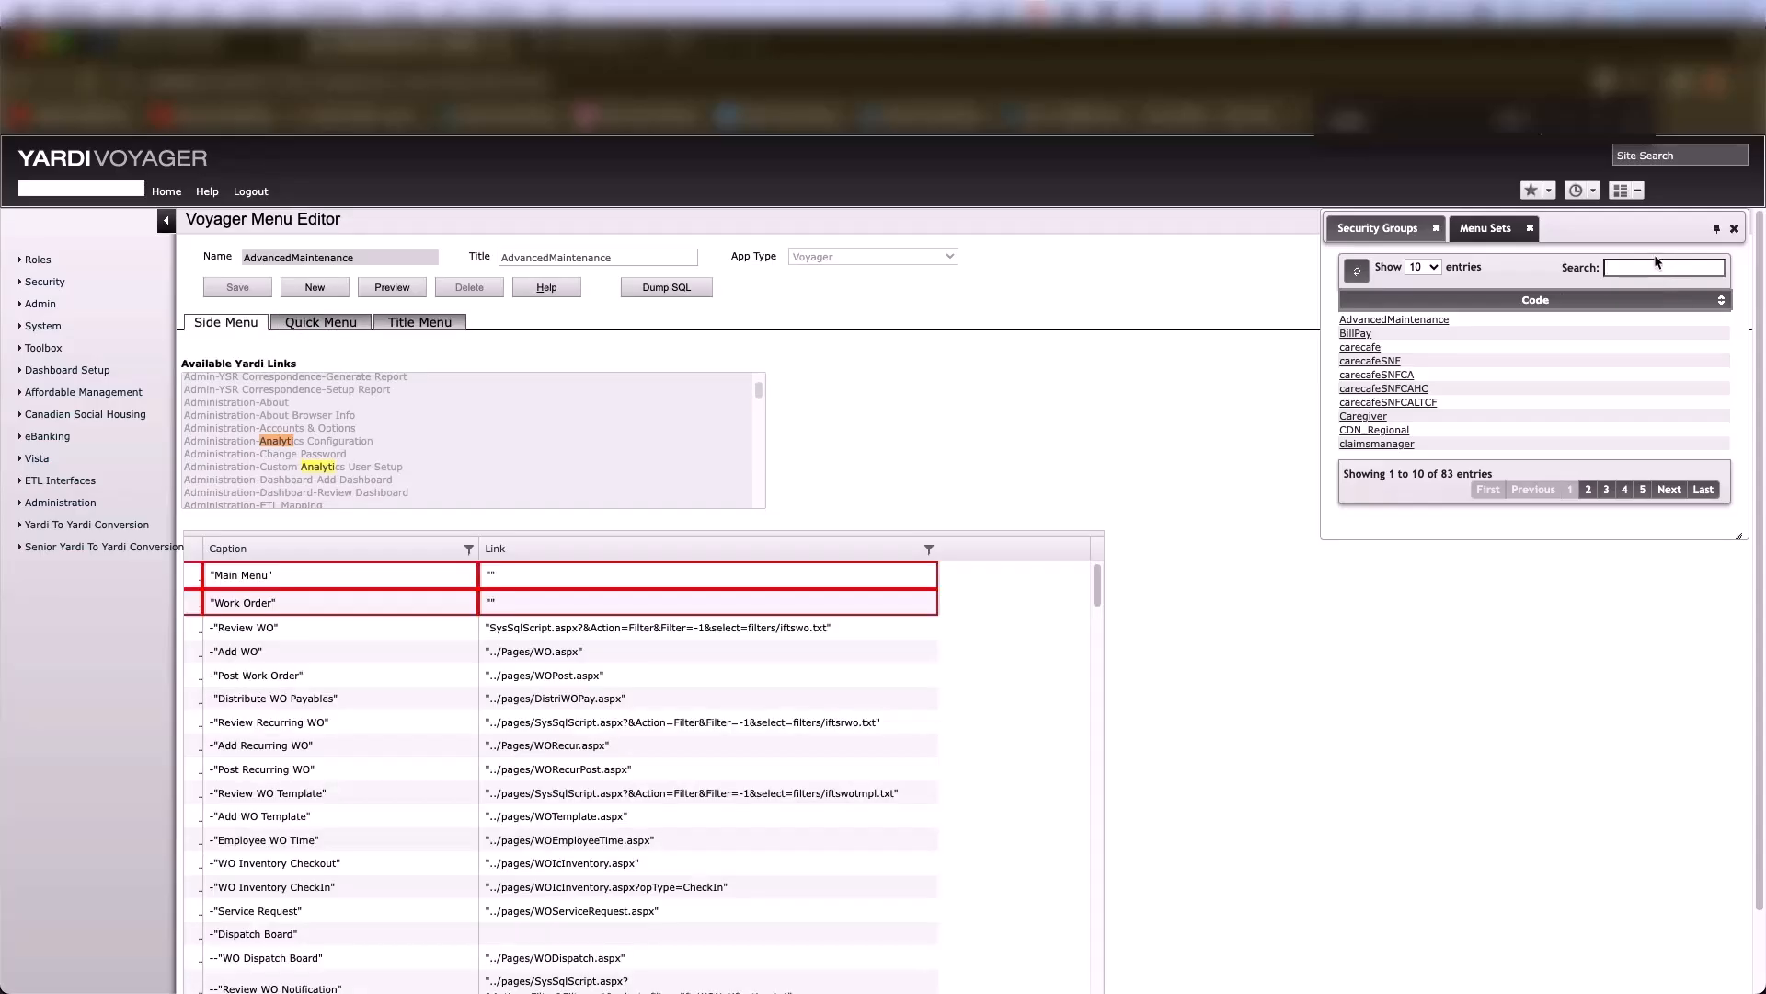
left_click(1651, 268)
type("iad")
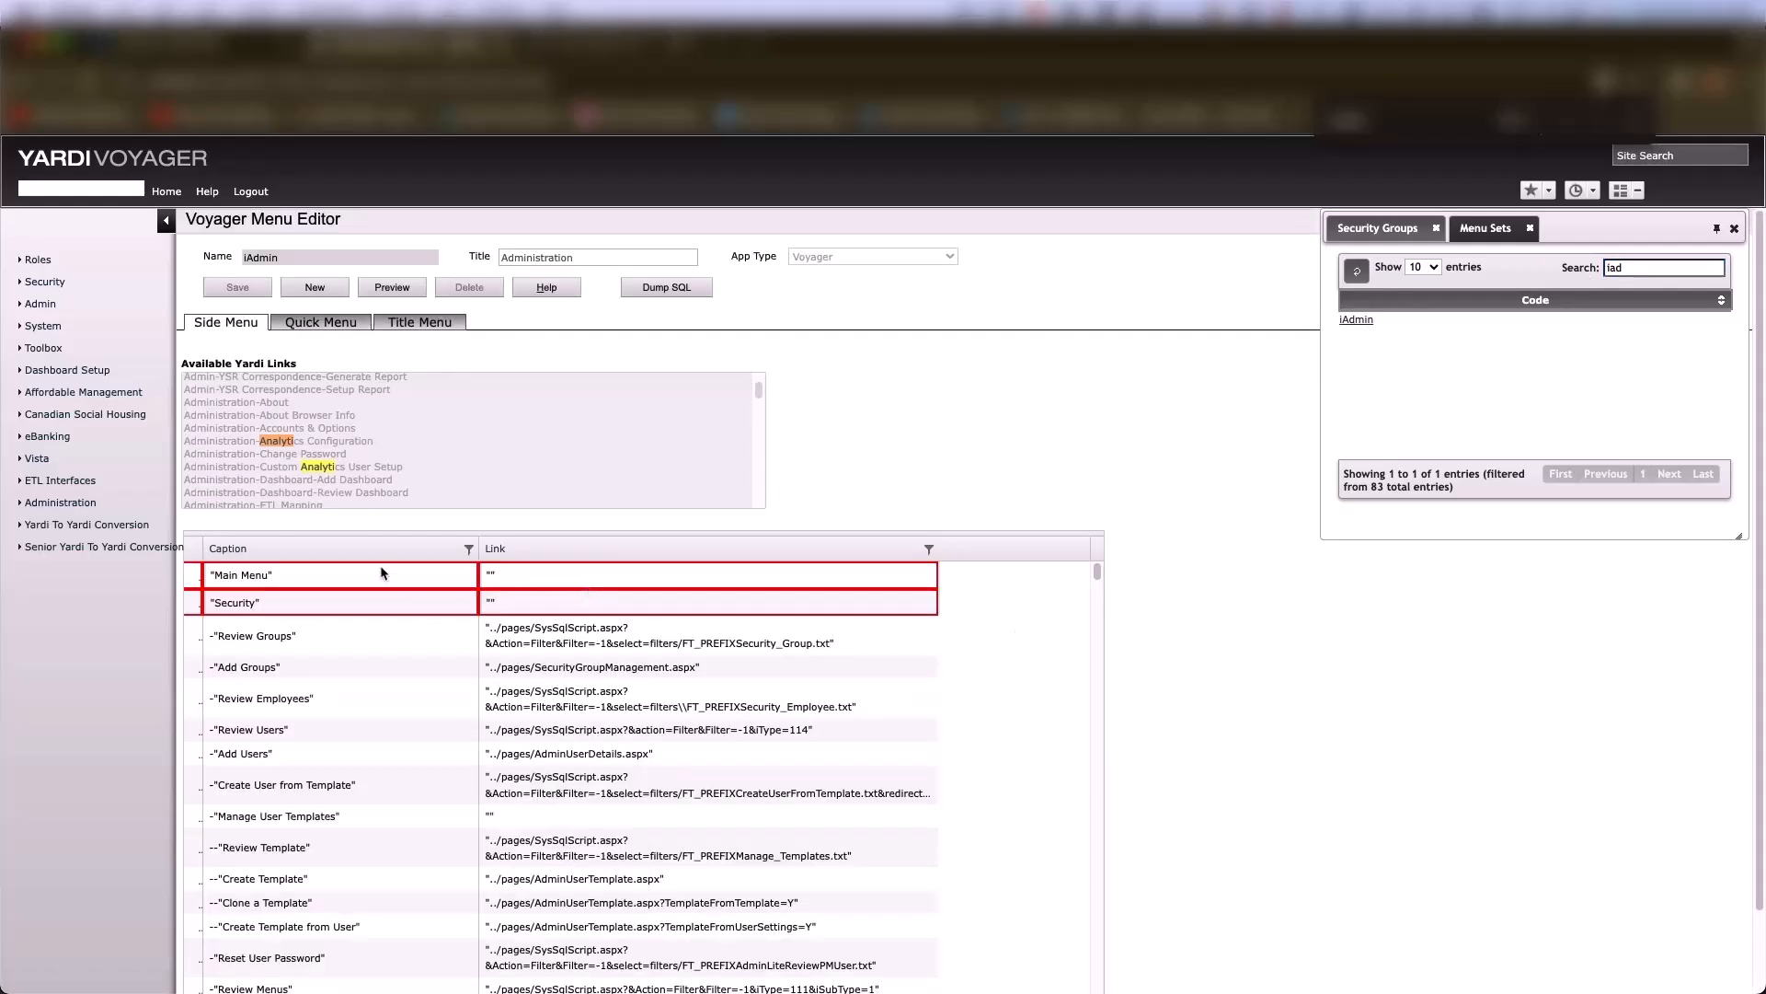
left_click(316, 326)
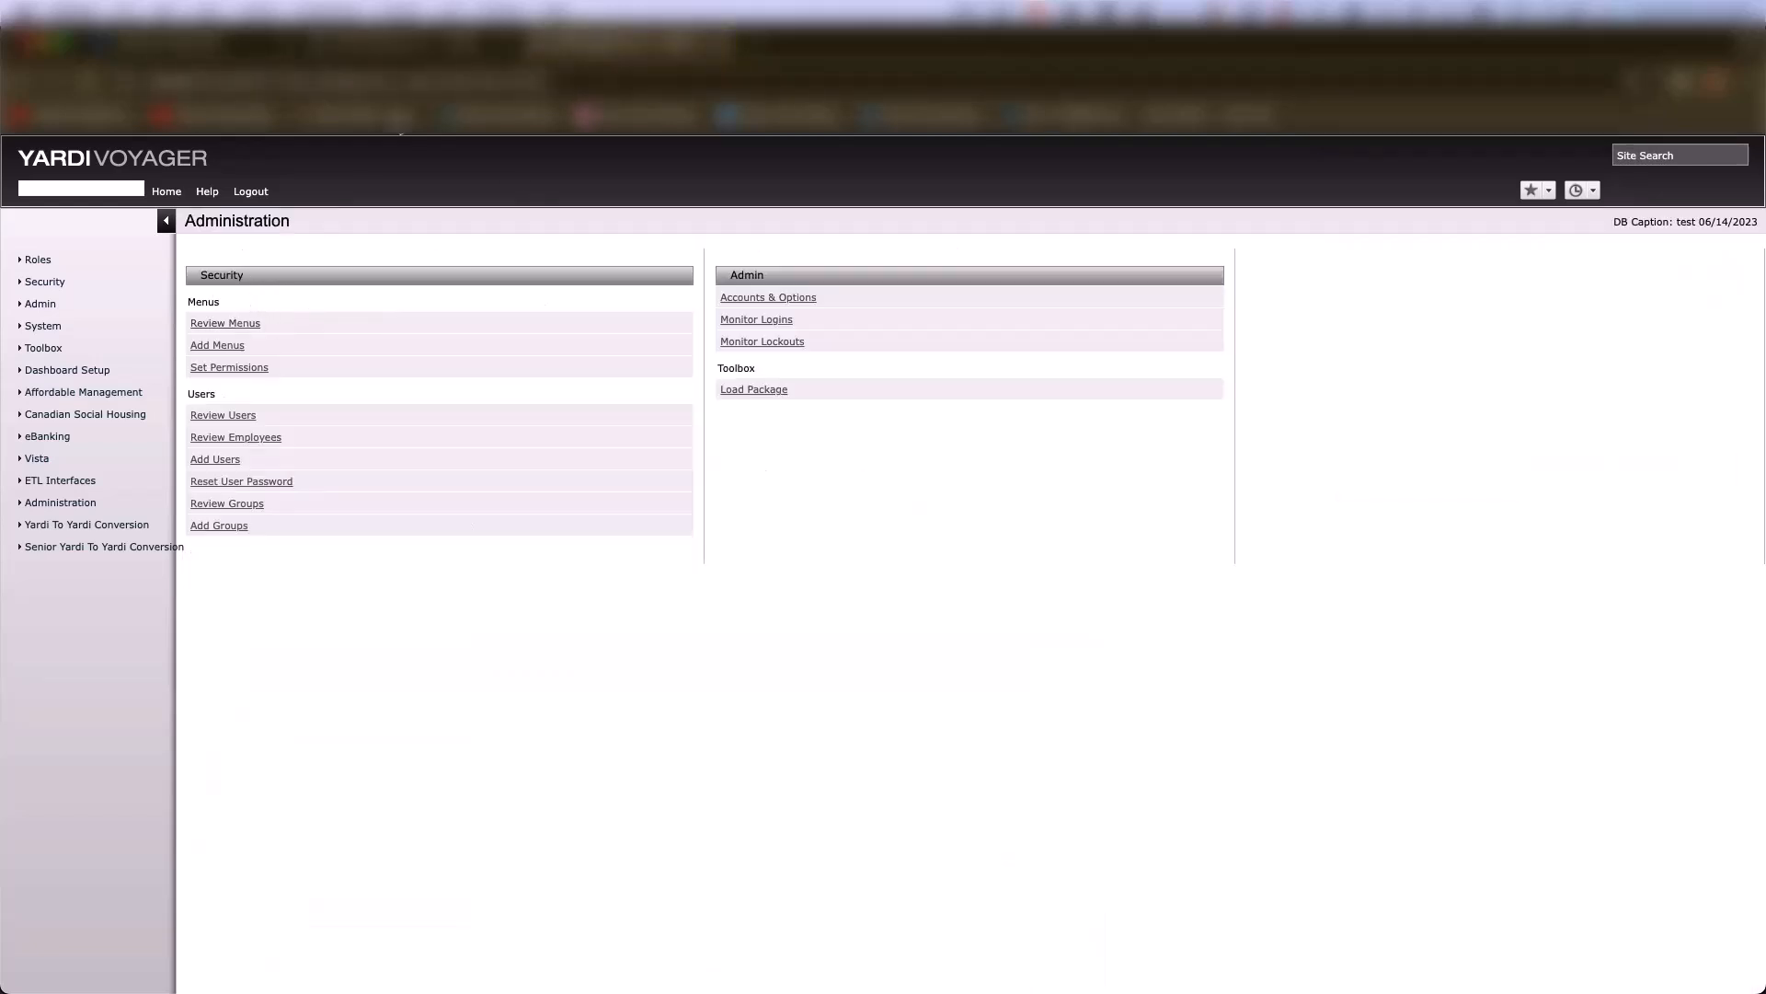
Compare the iAdmin Quick Menu's columns, headers and links with the Administration home page in the other browser tab
left_click(414, 43)
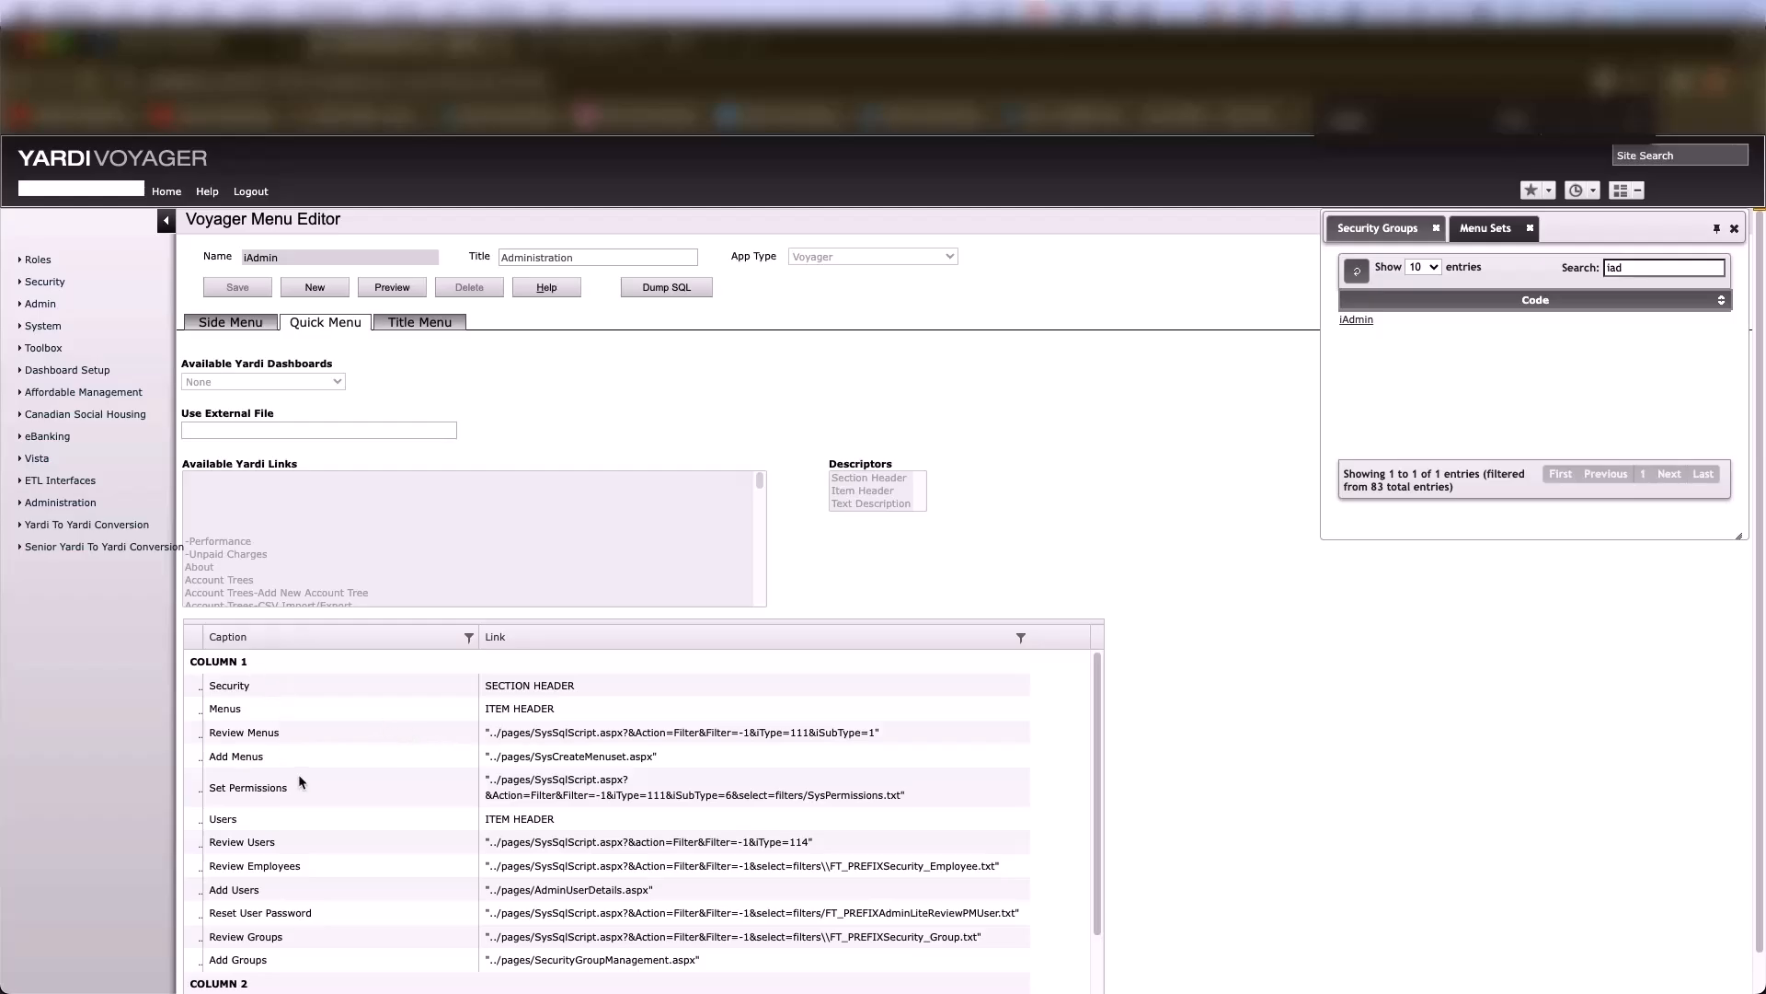
left_click(607, 50)
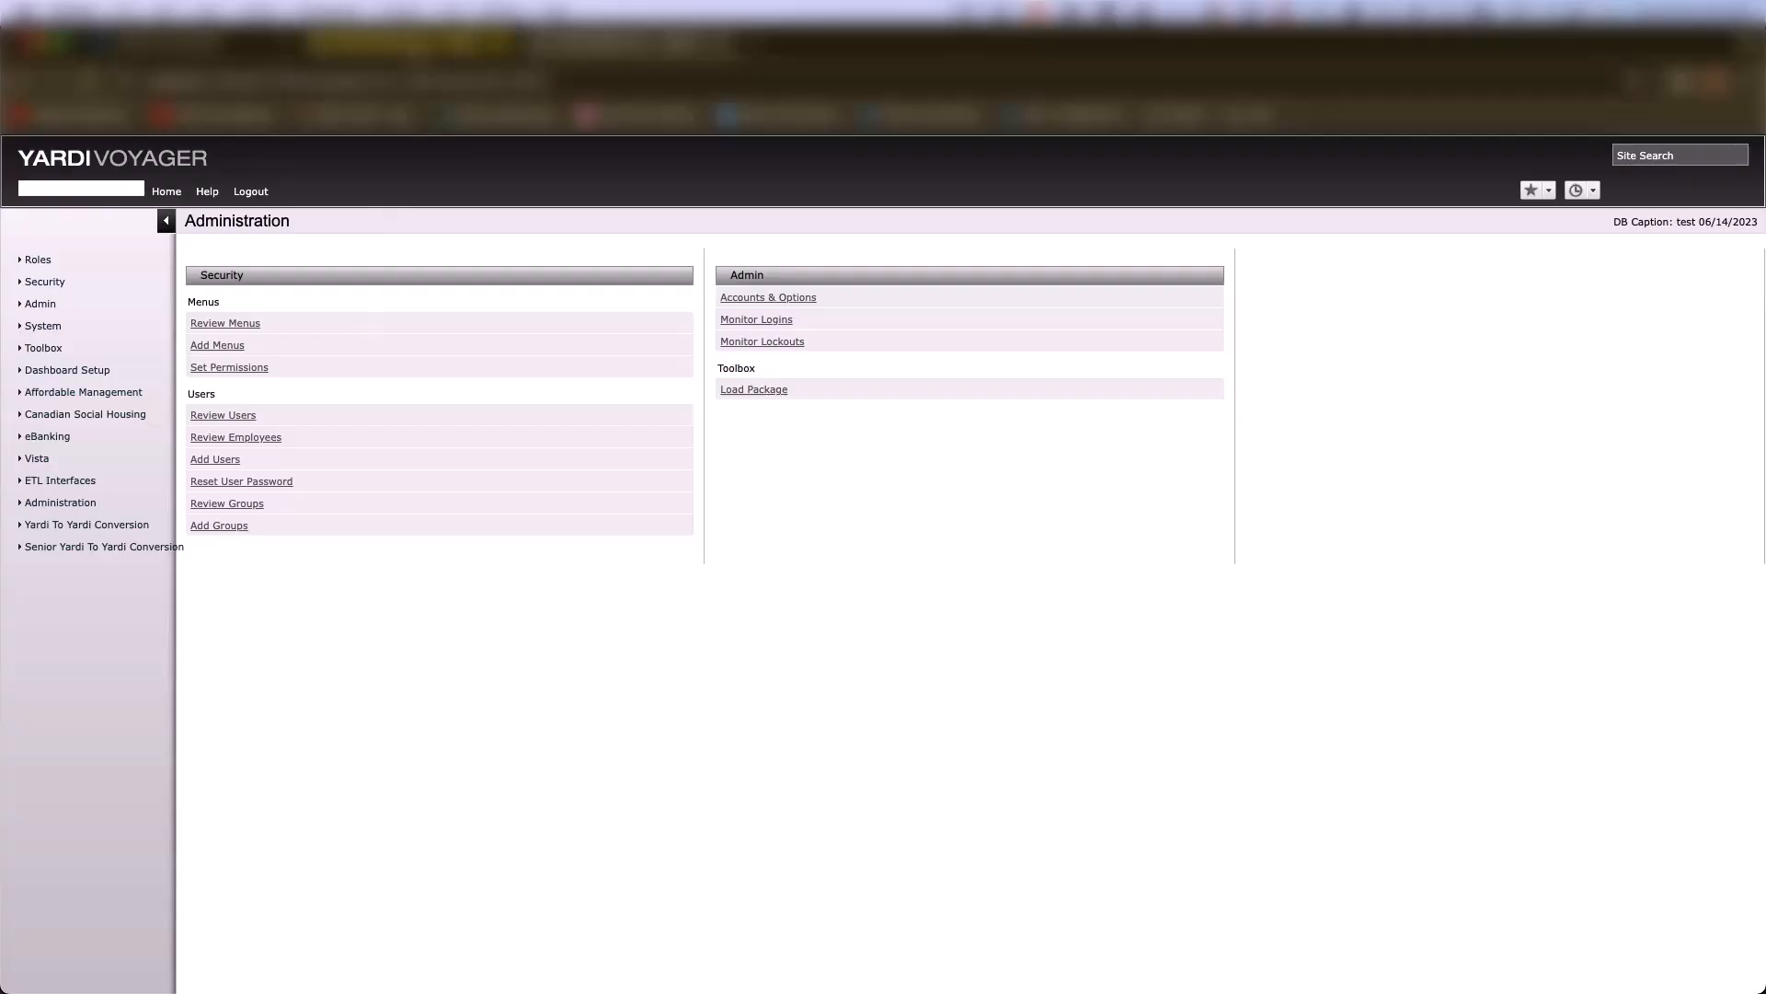
left_click(412, 46)
scroll(391, 814, "down", 5)
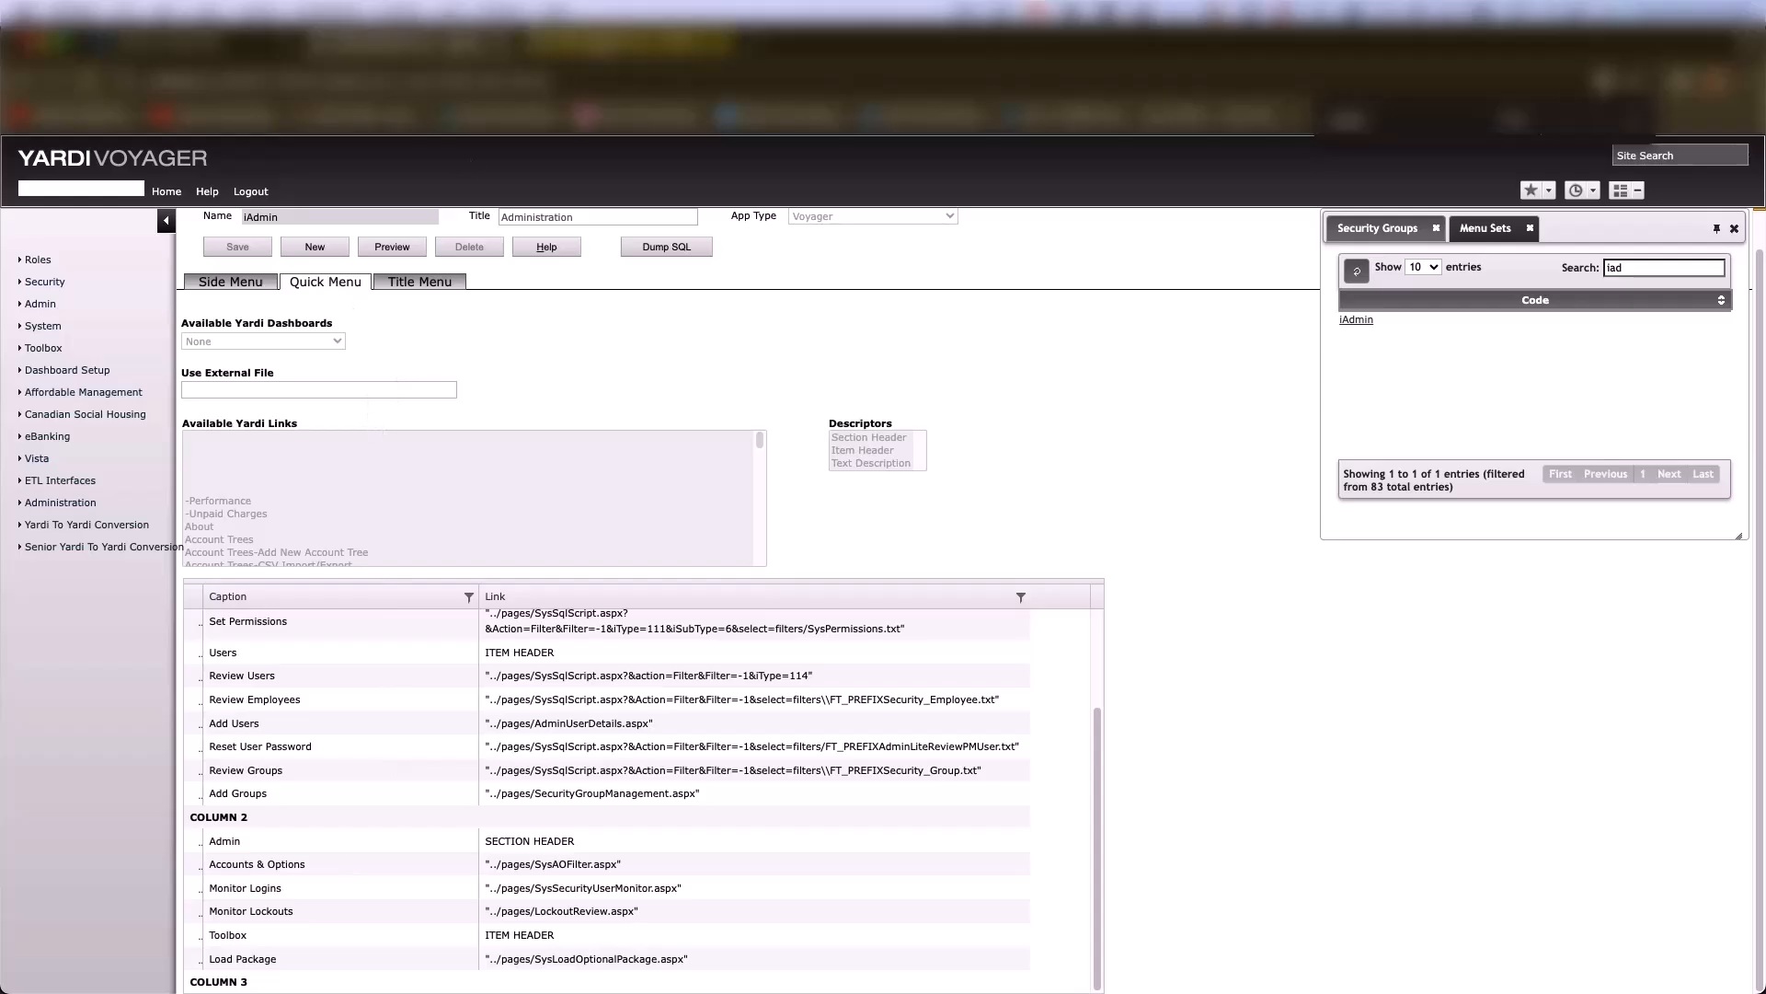
Search the menu sets for "prop", open Property Accounting's Quick Menu and add a blank row below Column 3
double_click(1643, 276)
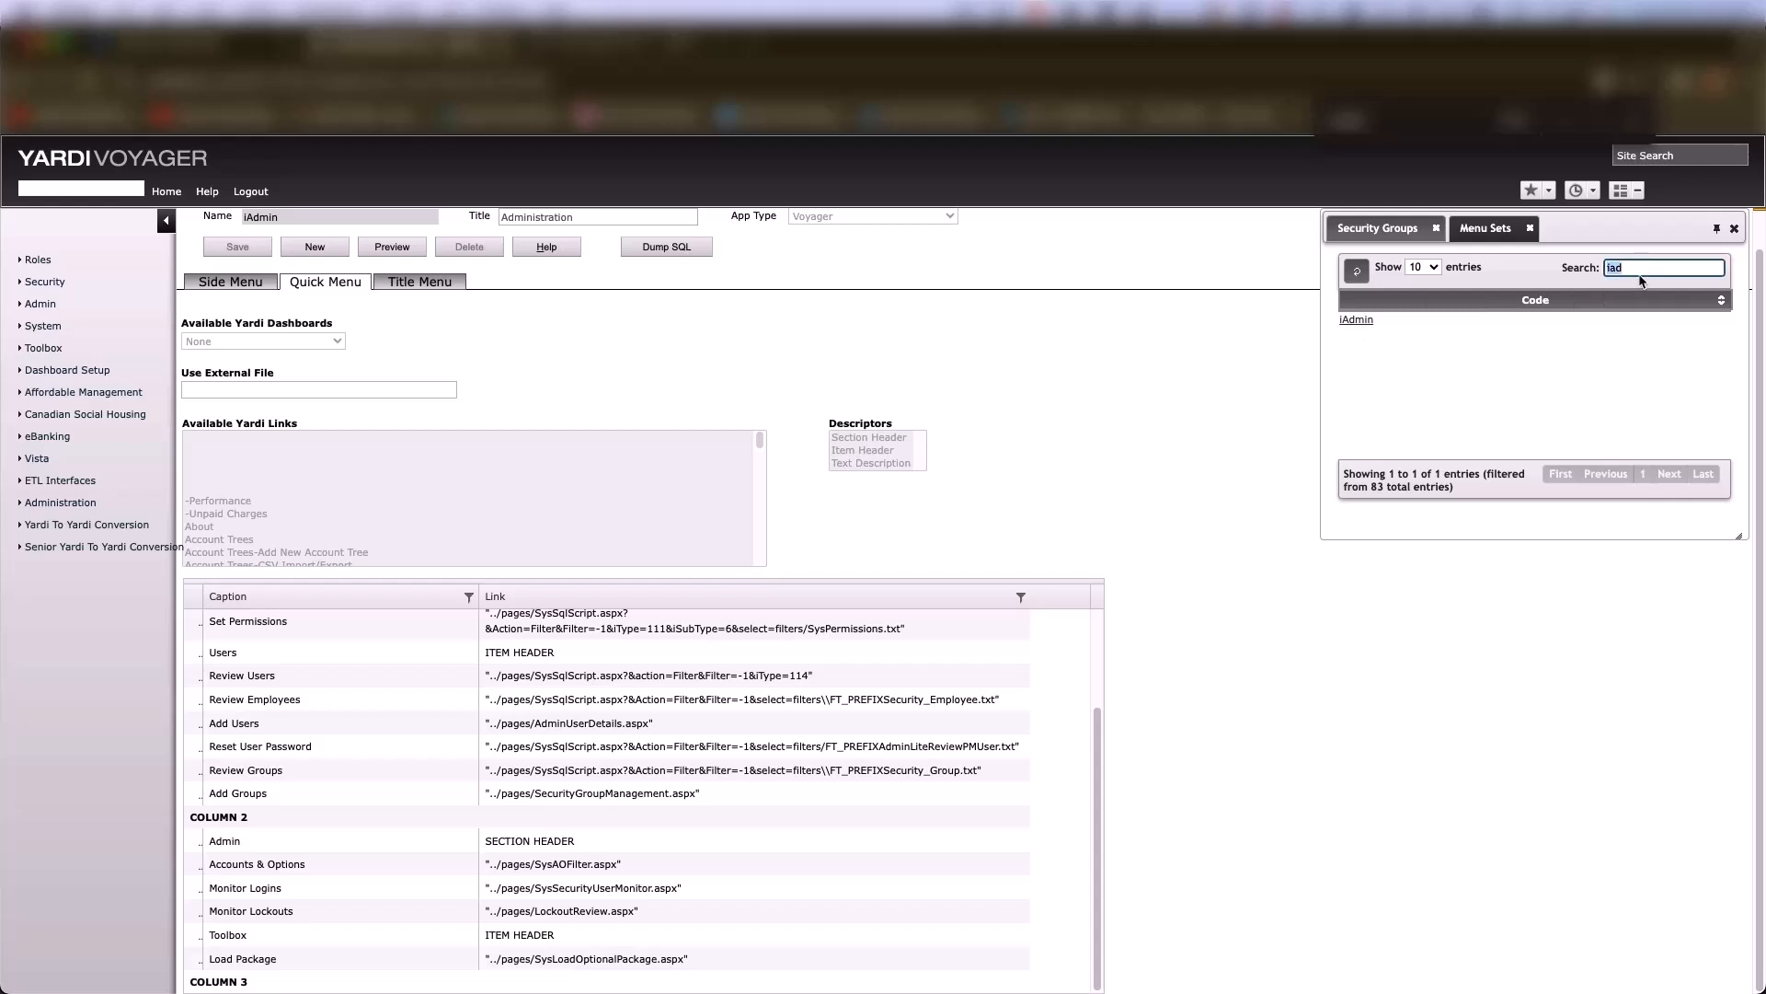
type("pa")
type("prop")
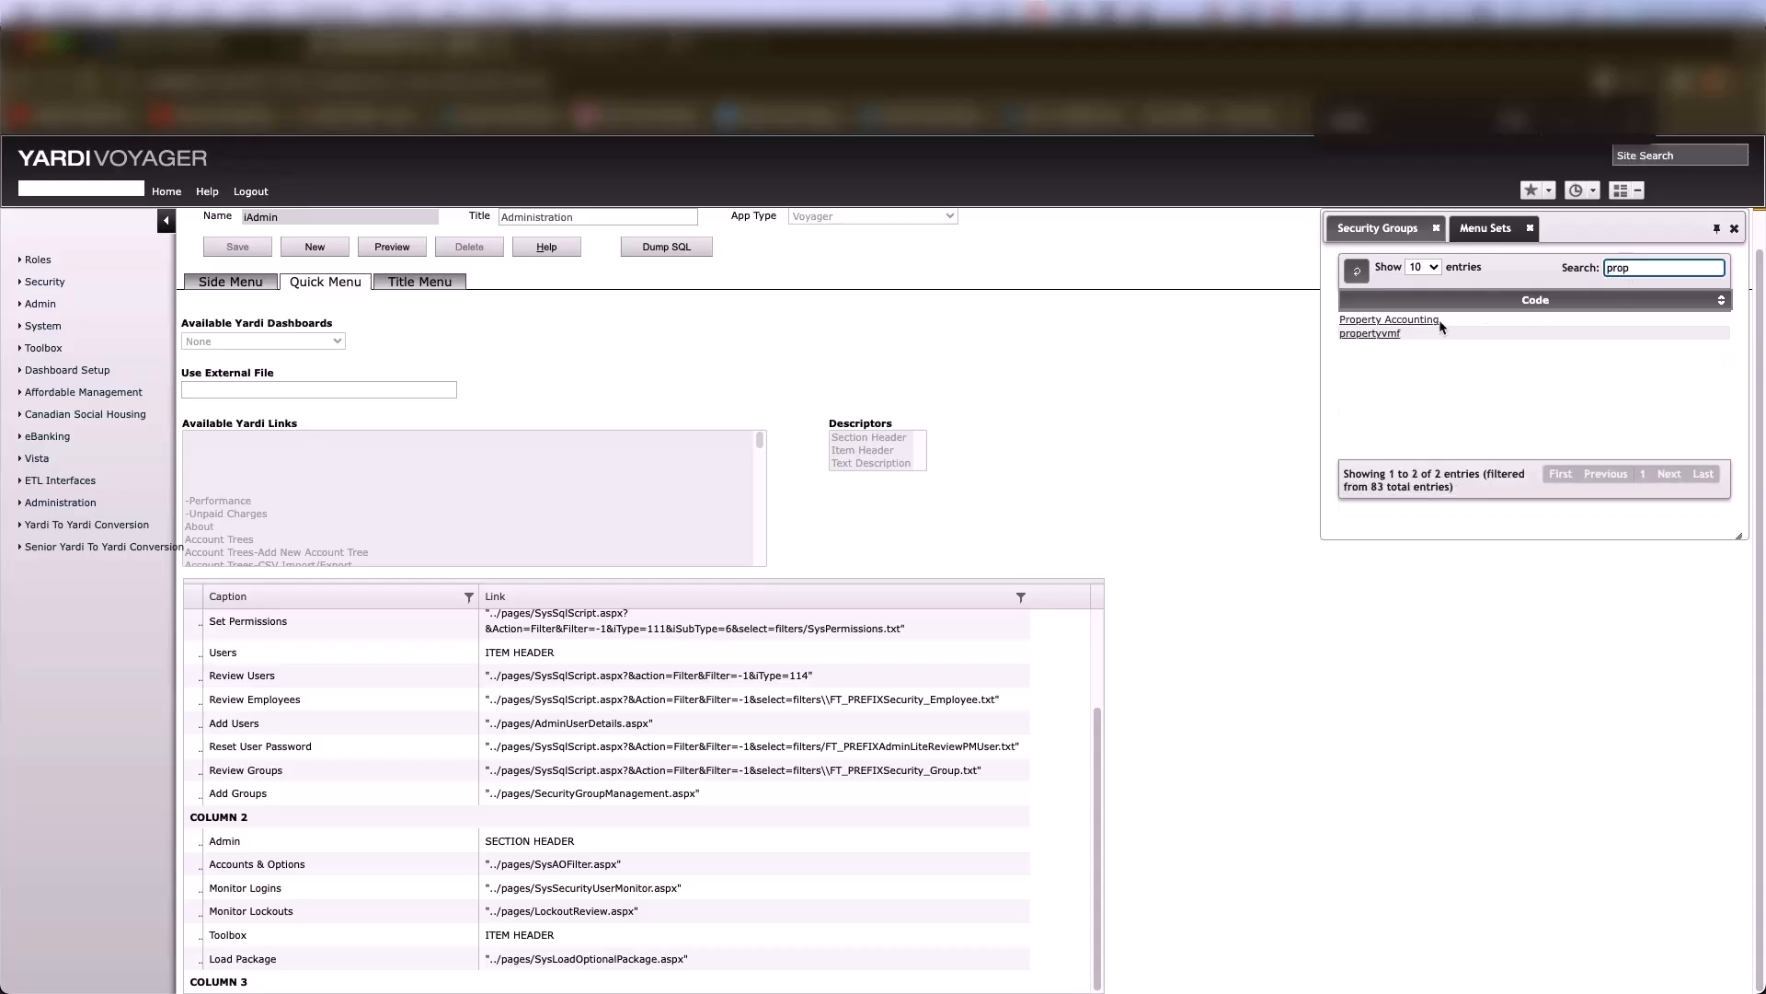
left_click(1422, 322)
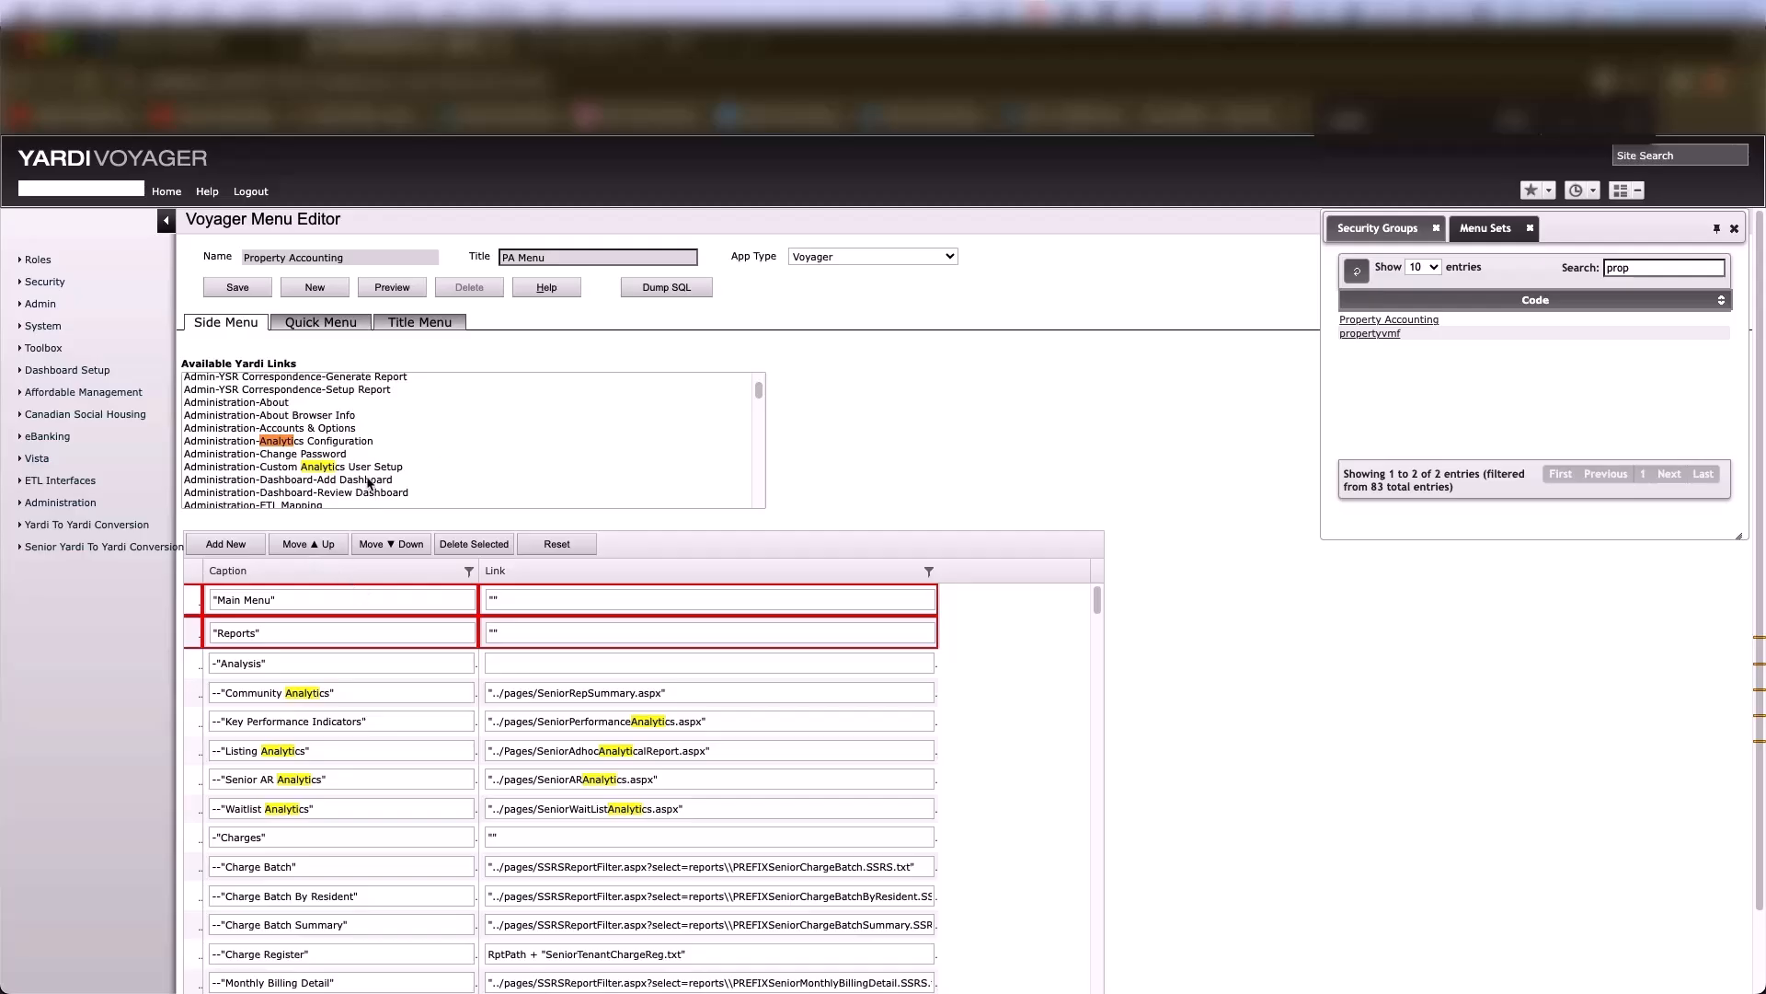
left_click(315, 329)
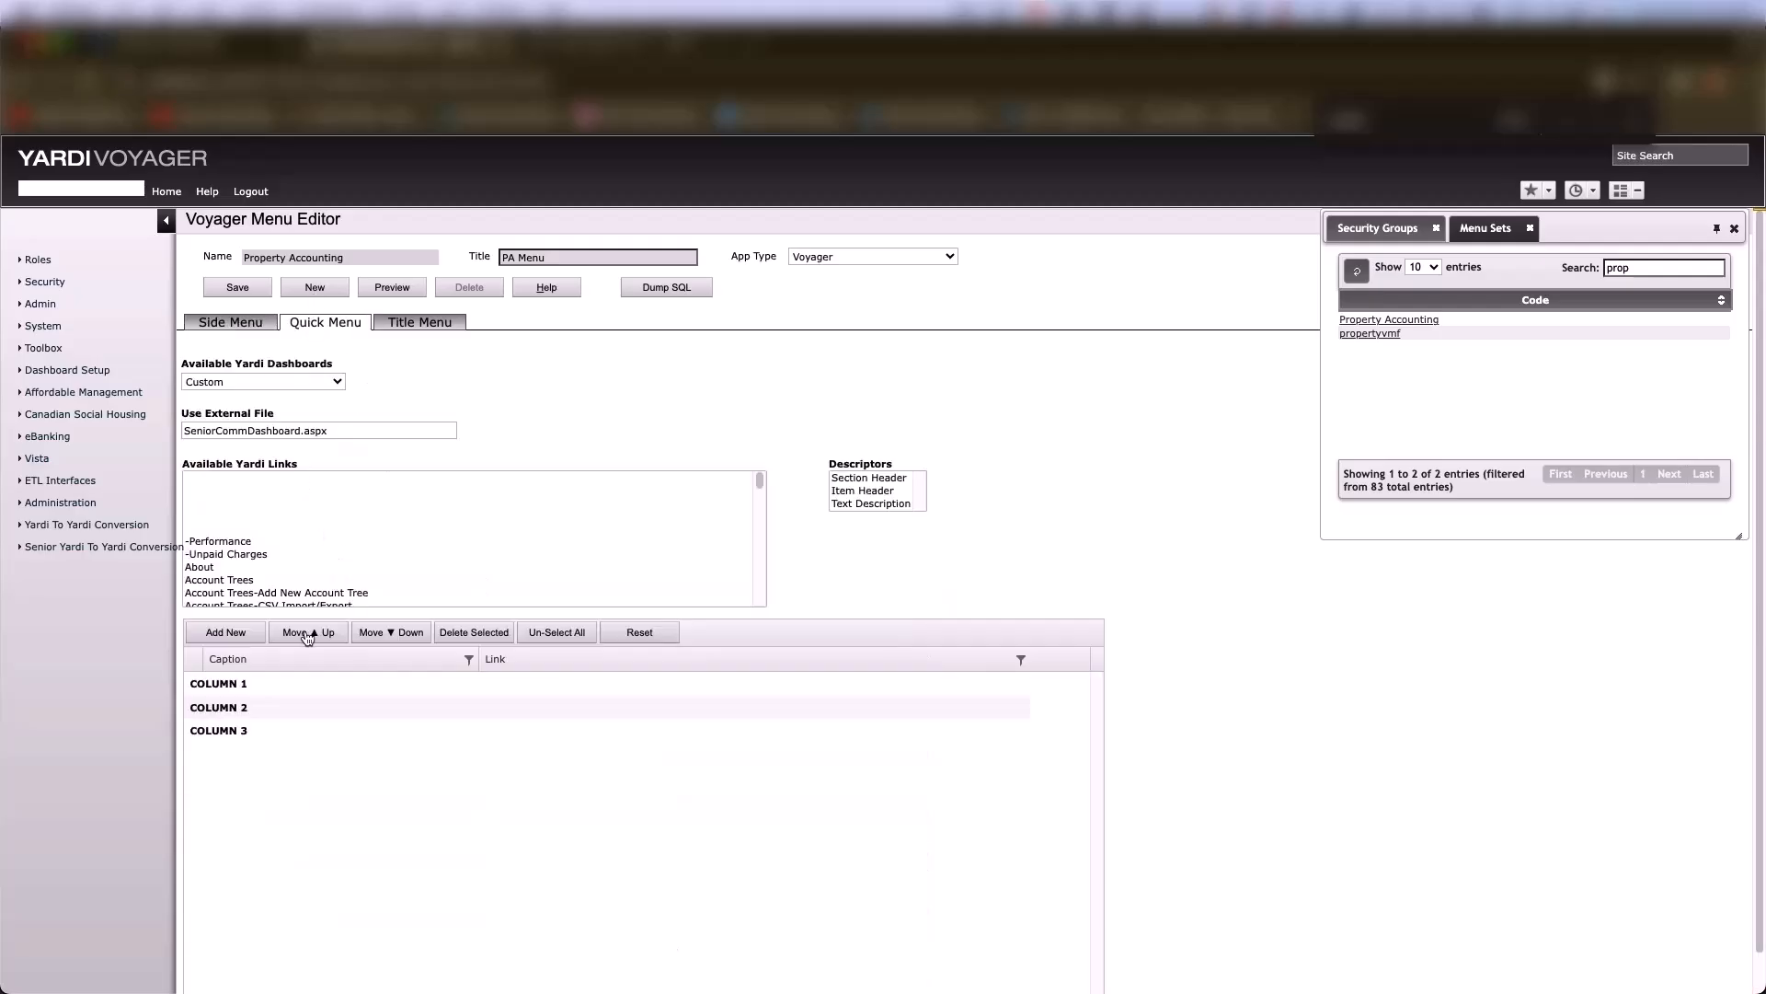
left_click(208, 635)
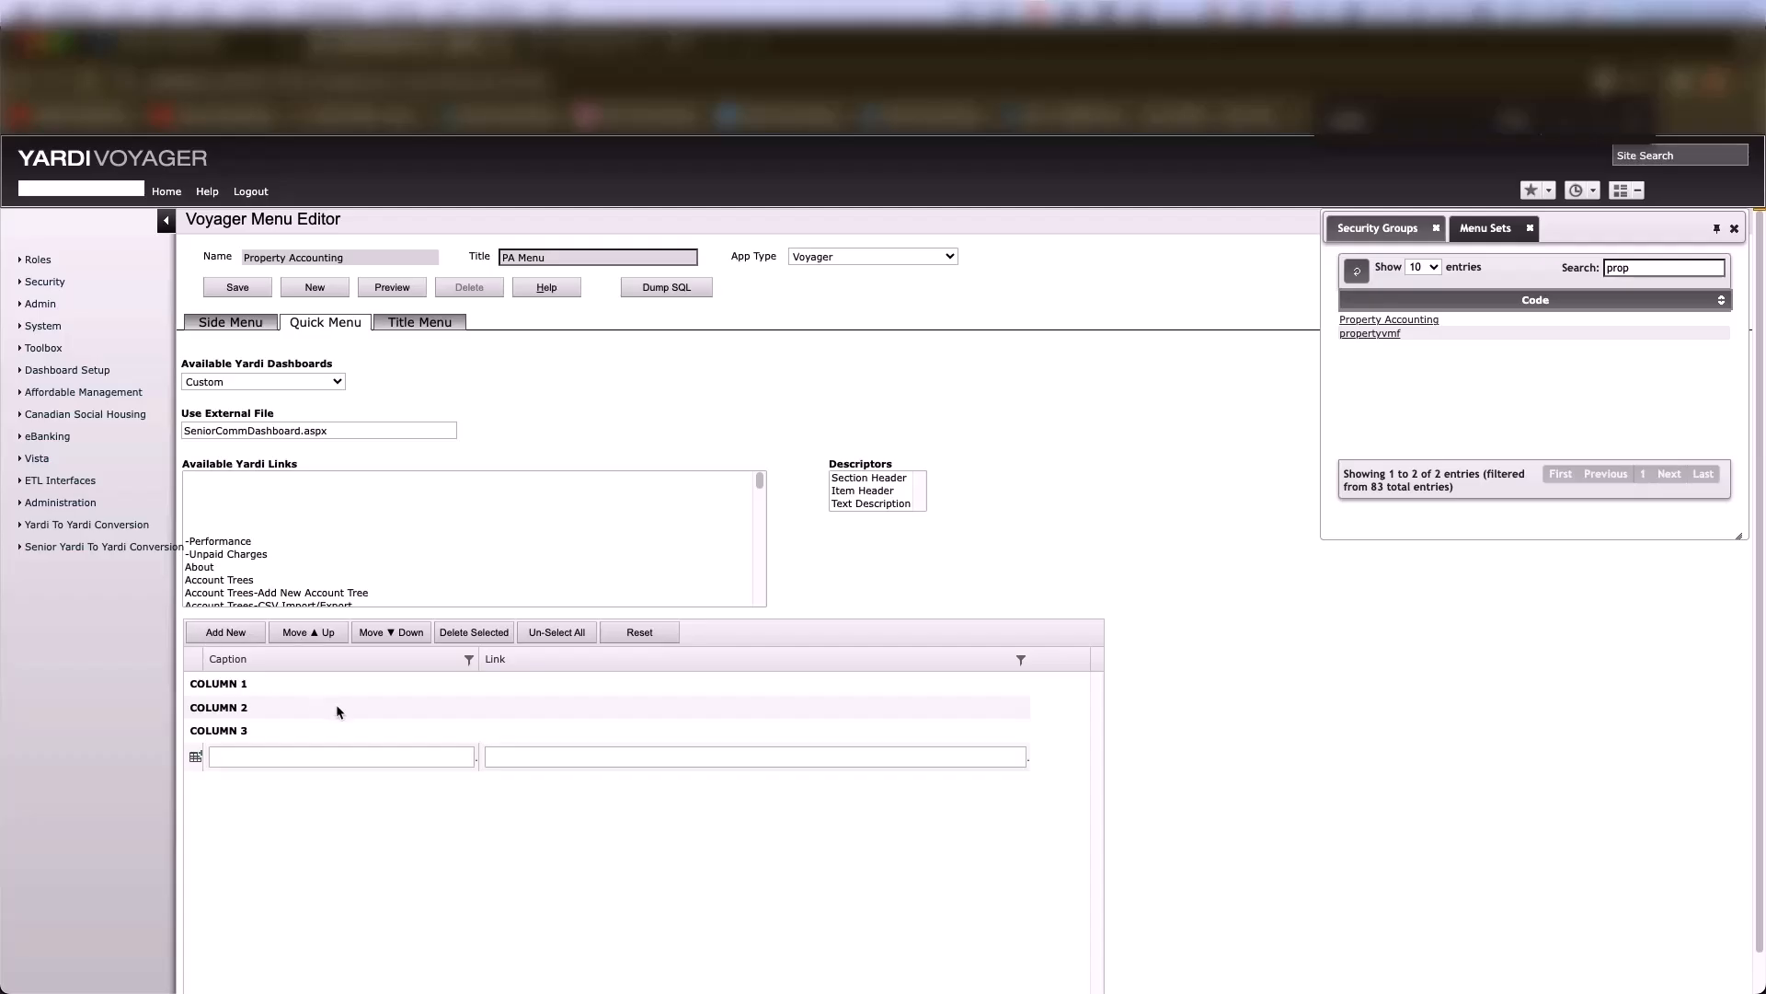
left_click(227, 683)
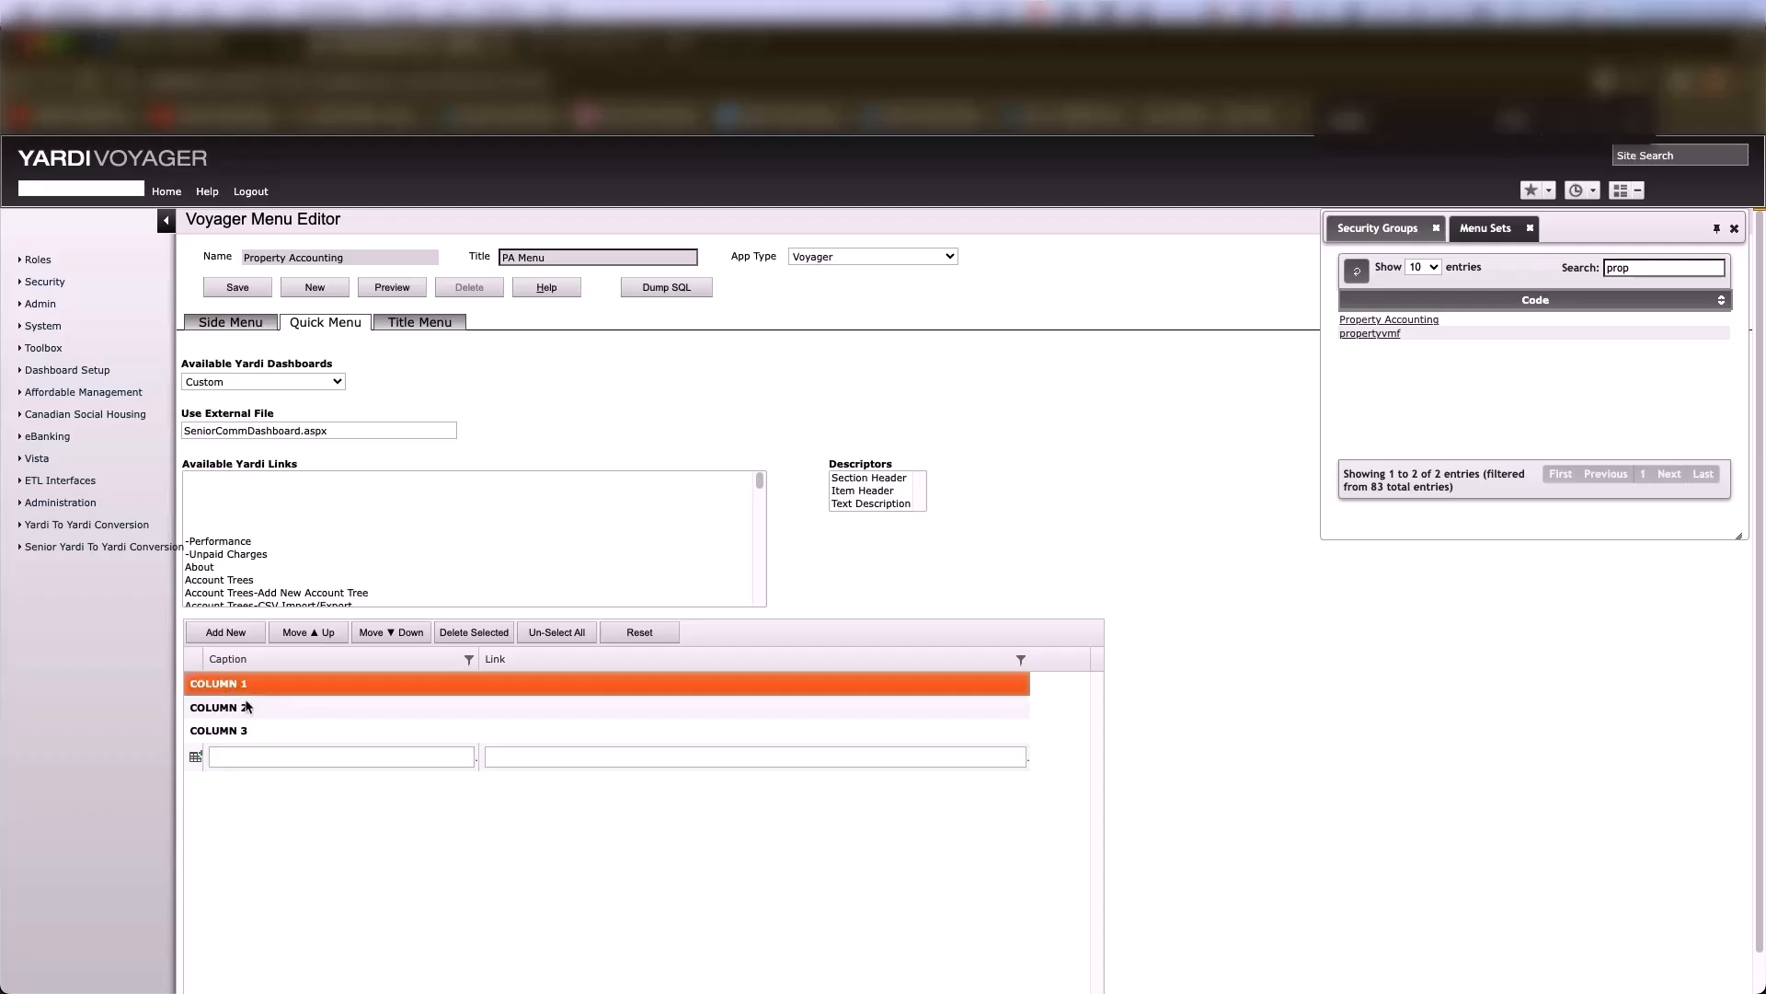
left_click(218, 708)
left_click(218, 683)
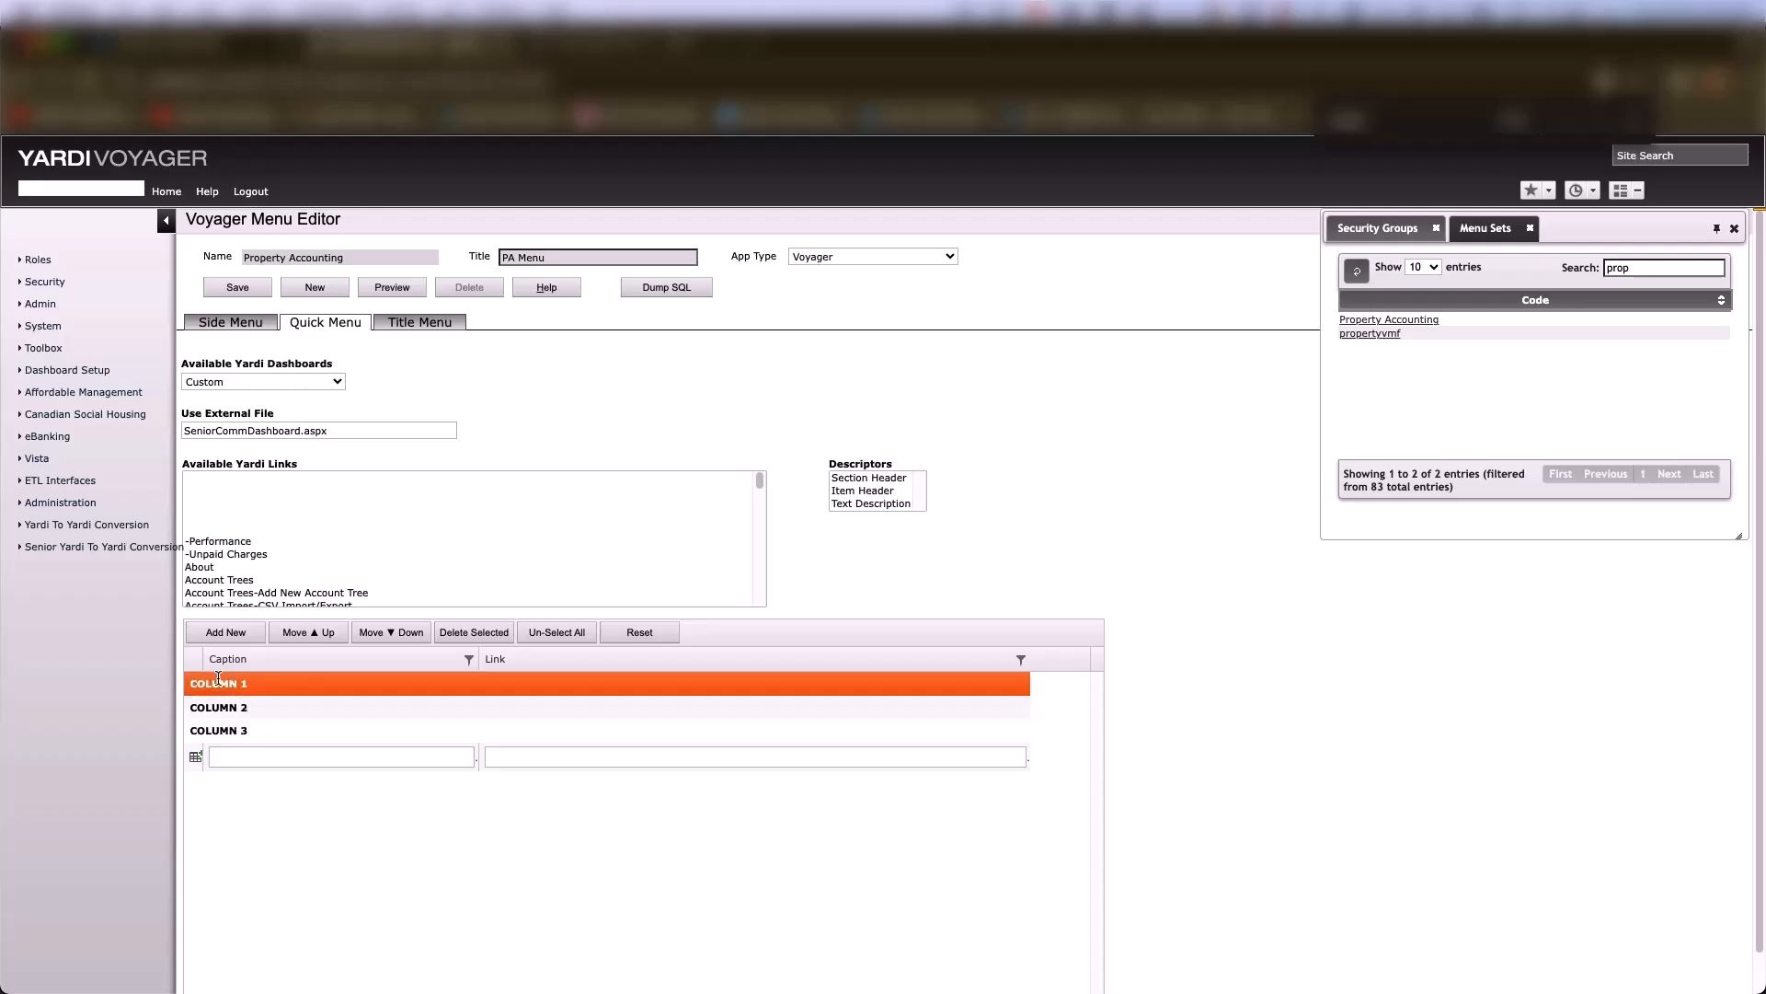
left_click(230, 634)
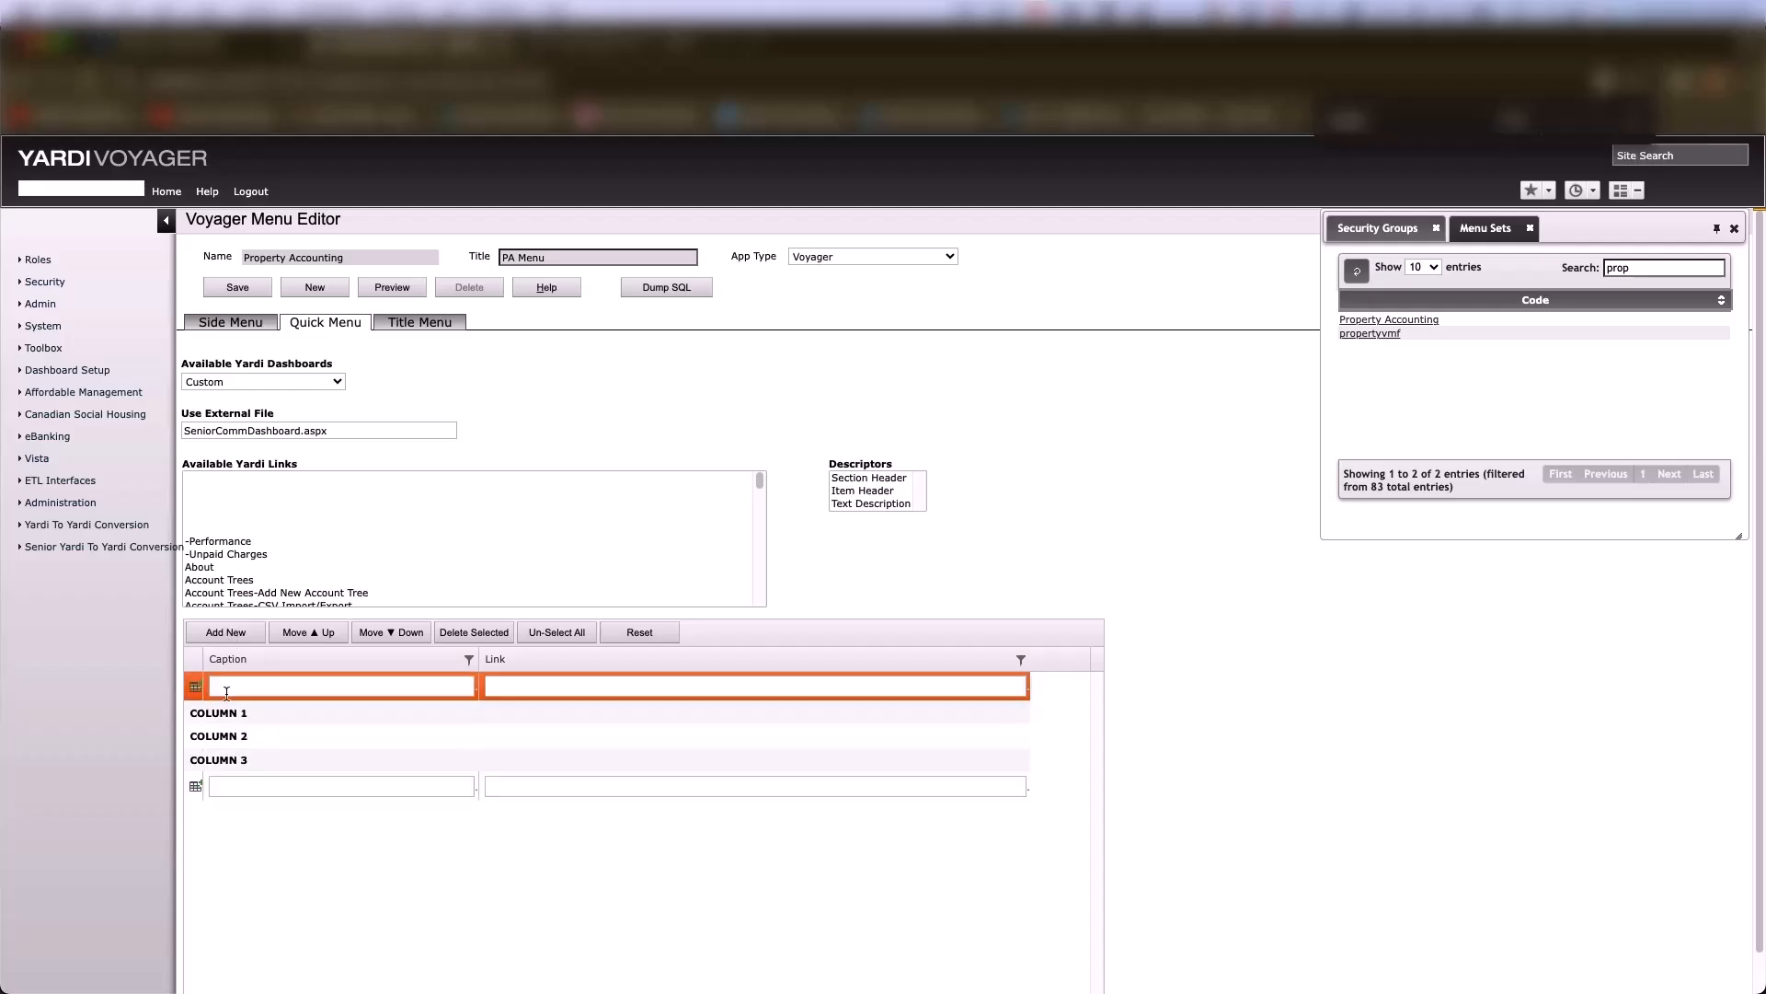
left_click(465, 634)
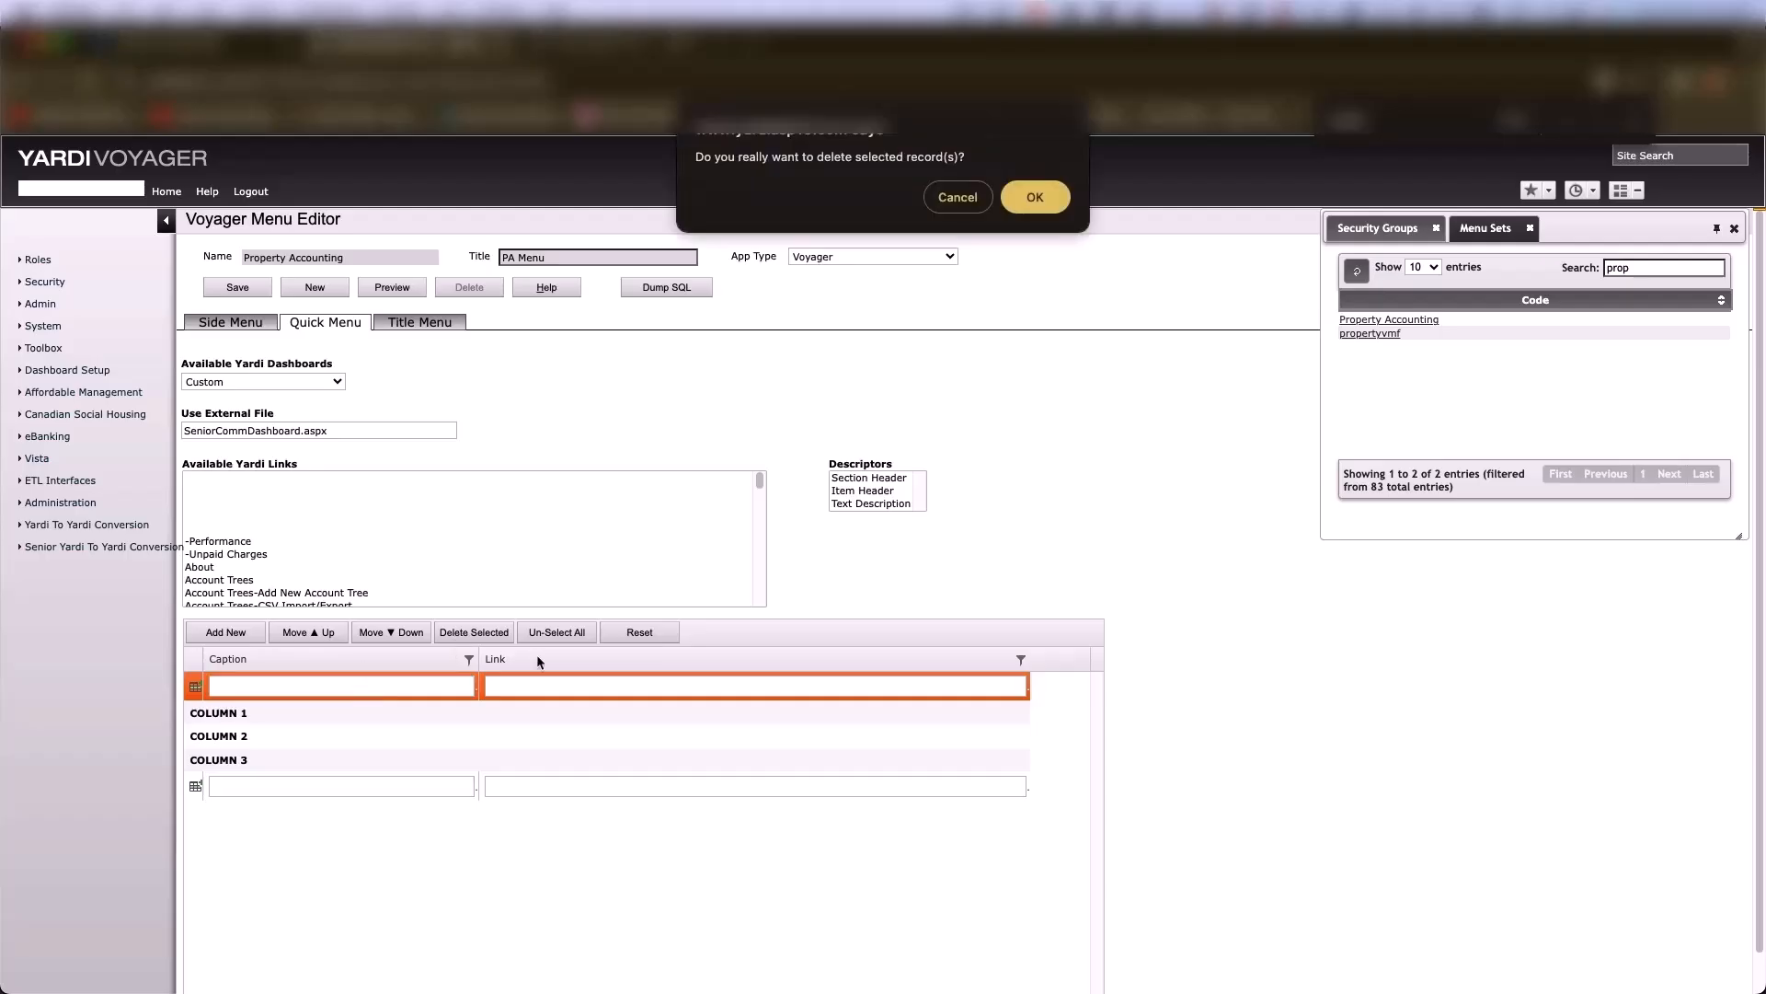
left_click(1034, 197)
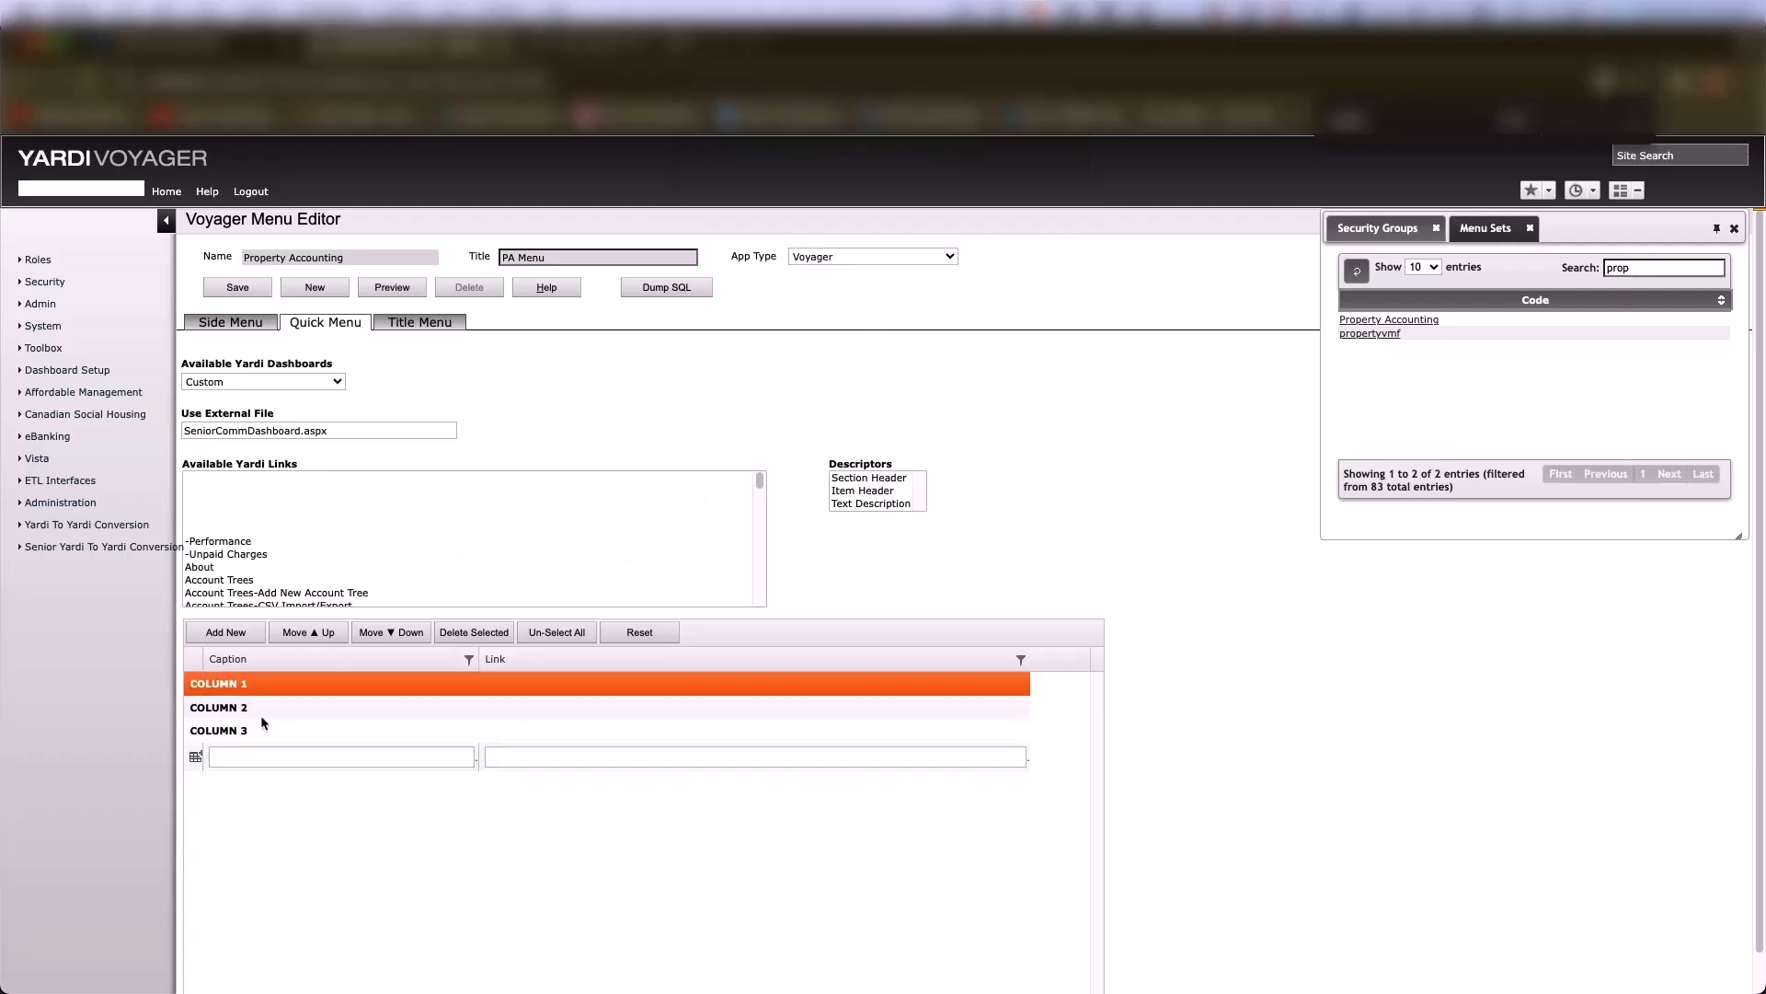
Add a row under Column 1 of the Quick Menu and set its caption to "Admin Toolbox"
left_click(224, 708)
left_click(230, 633)
left_click(282, 785)
left_click(262, 707)
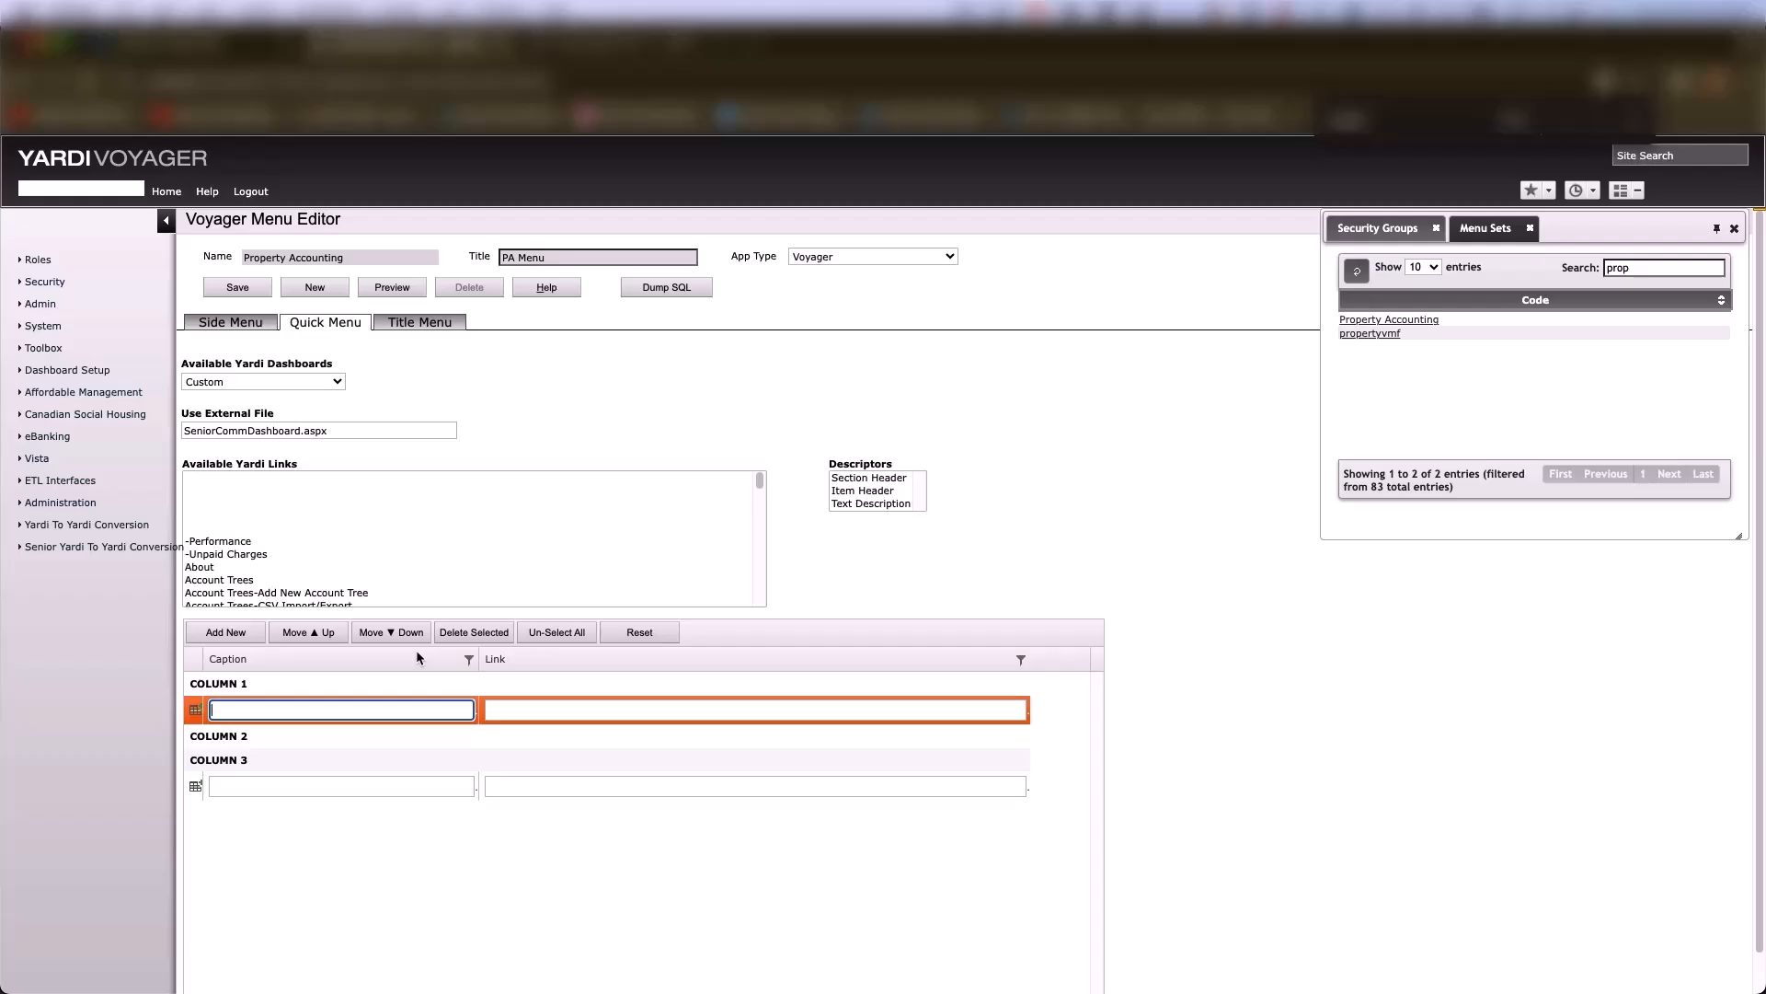
type("Amin")
key("BackSpace")
left_click(248, 327)
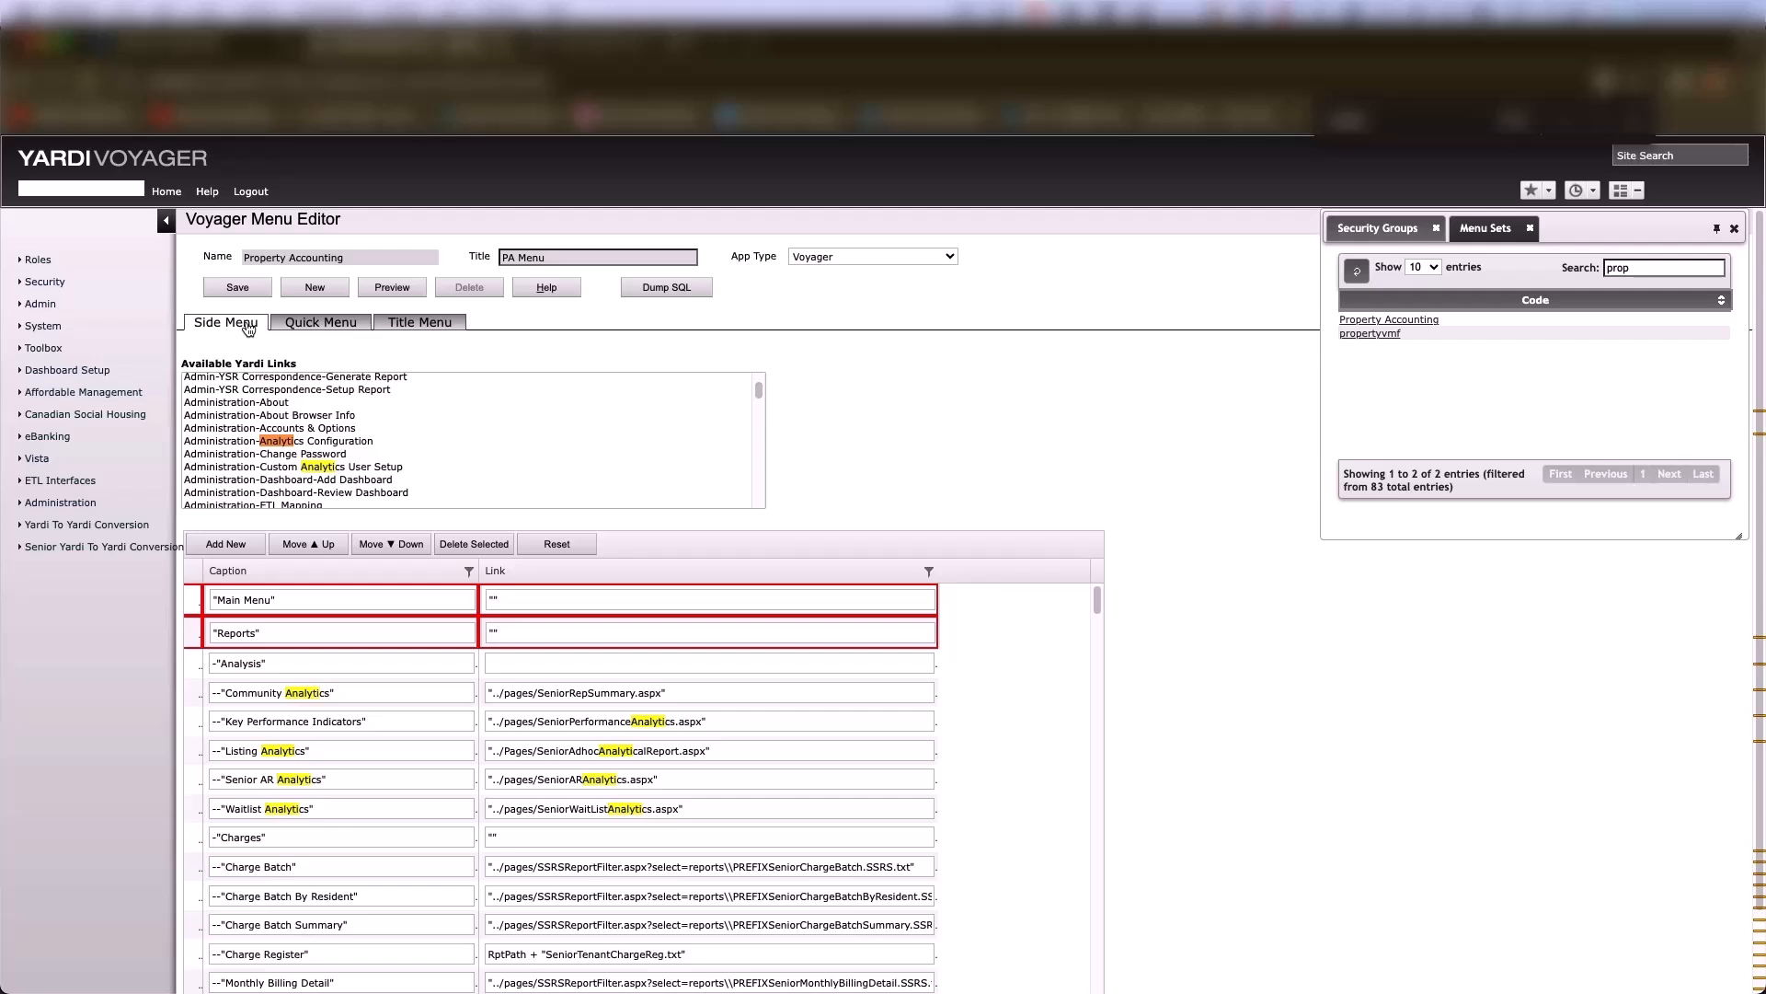
left_click(299, 324)
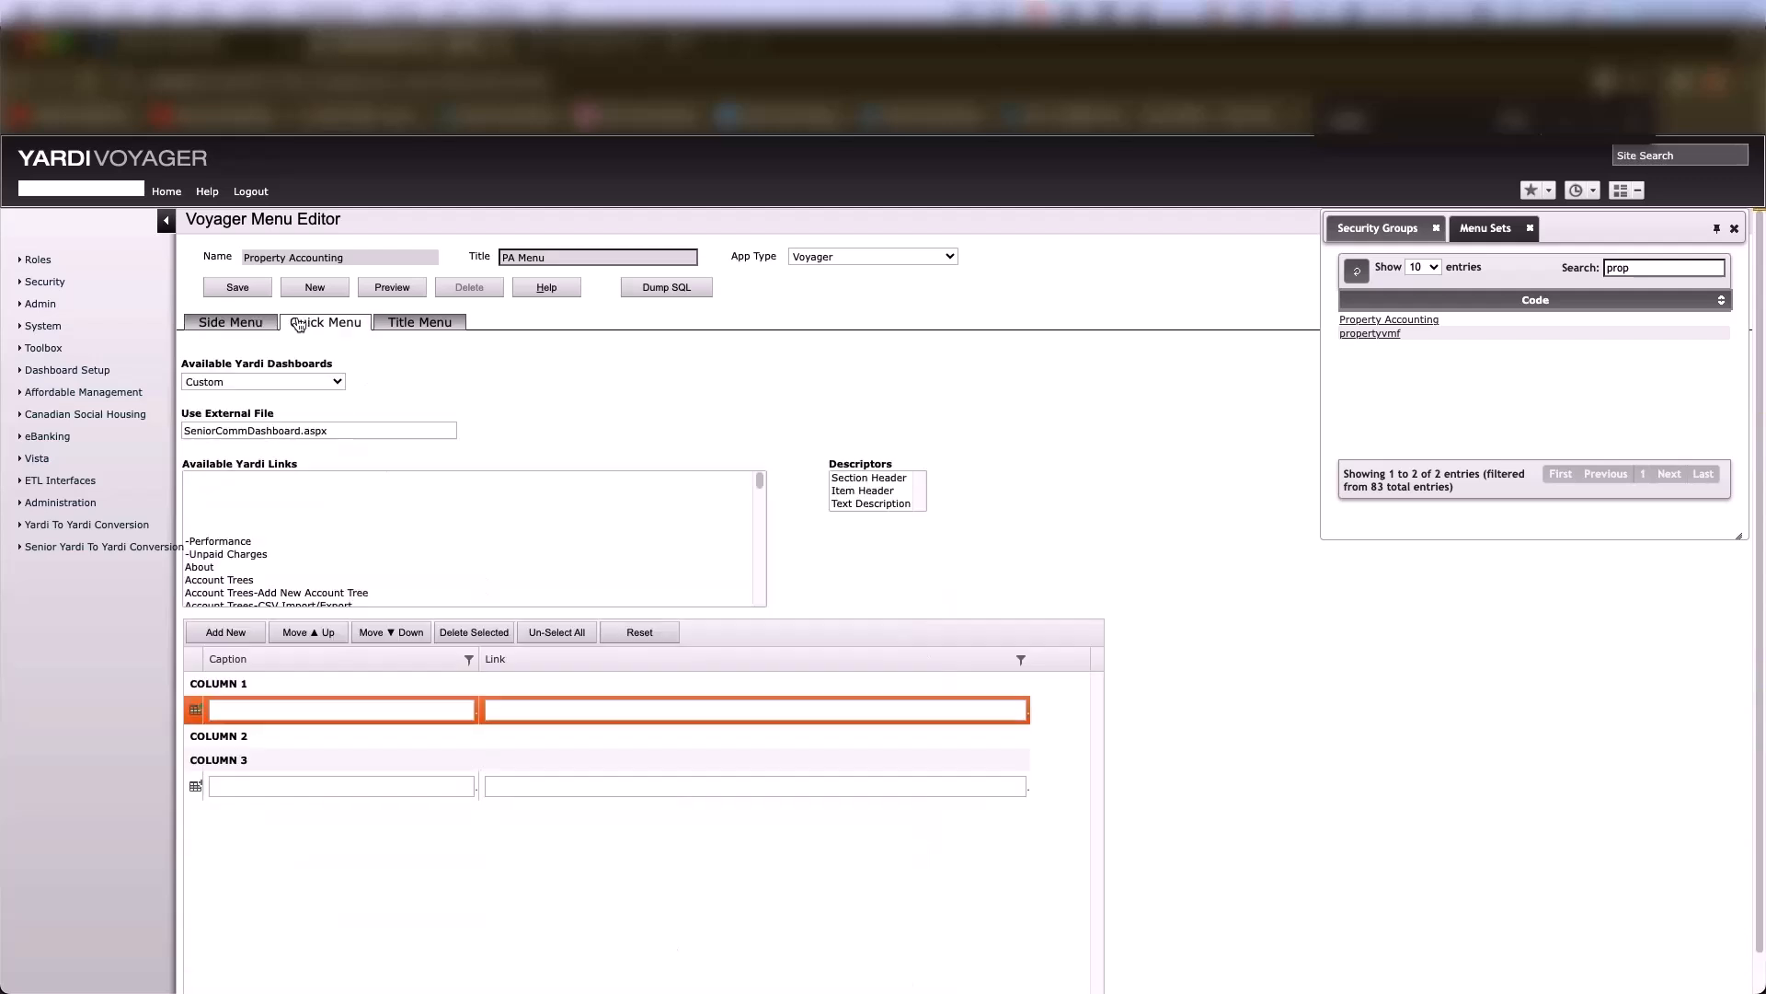
left_click(301, 707)
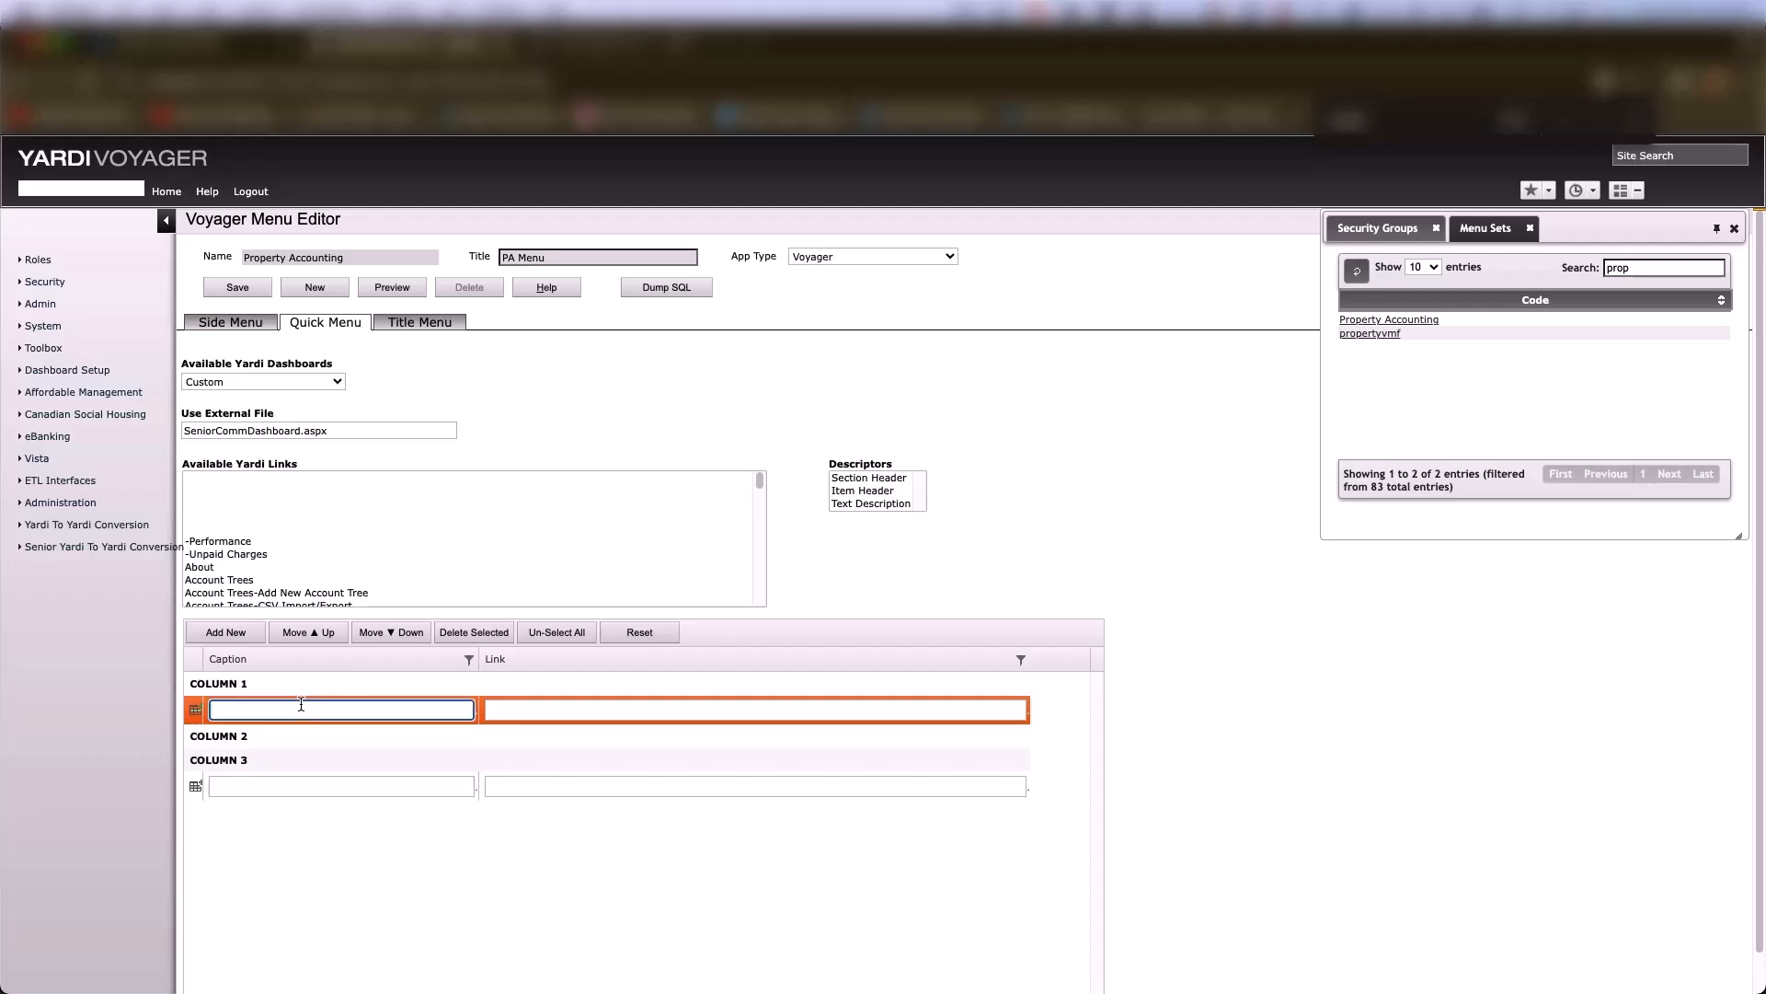
type("Admin Toolbox")
Switch to the Community Manager role in the other browser tab and examine its dashboard with the side menu hidden
left_click(630, 42)
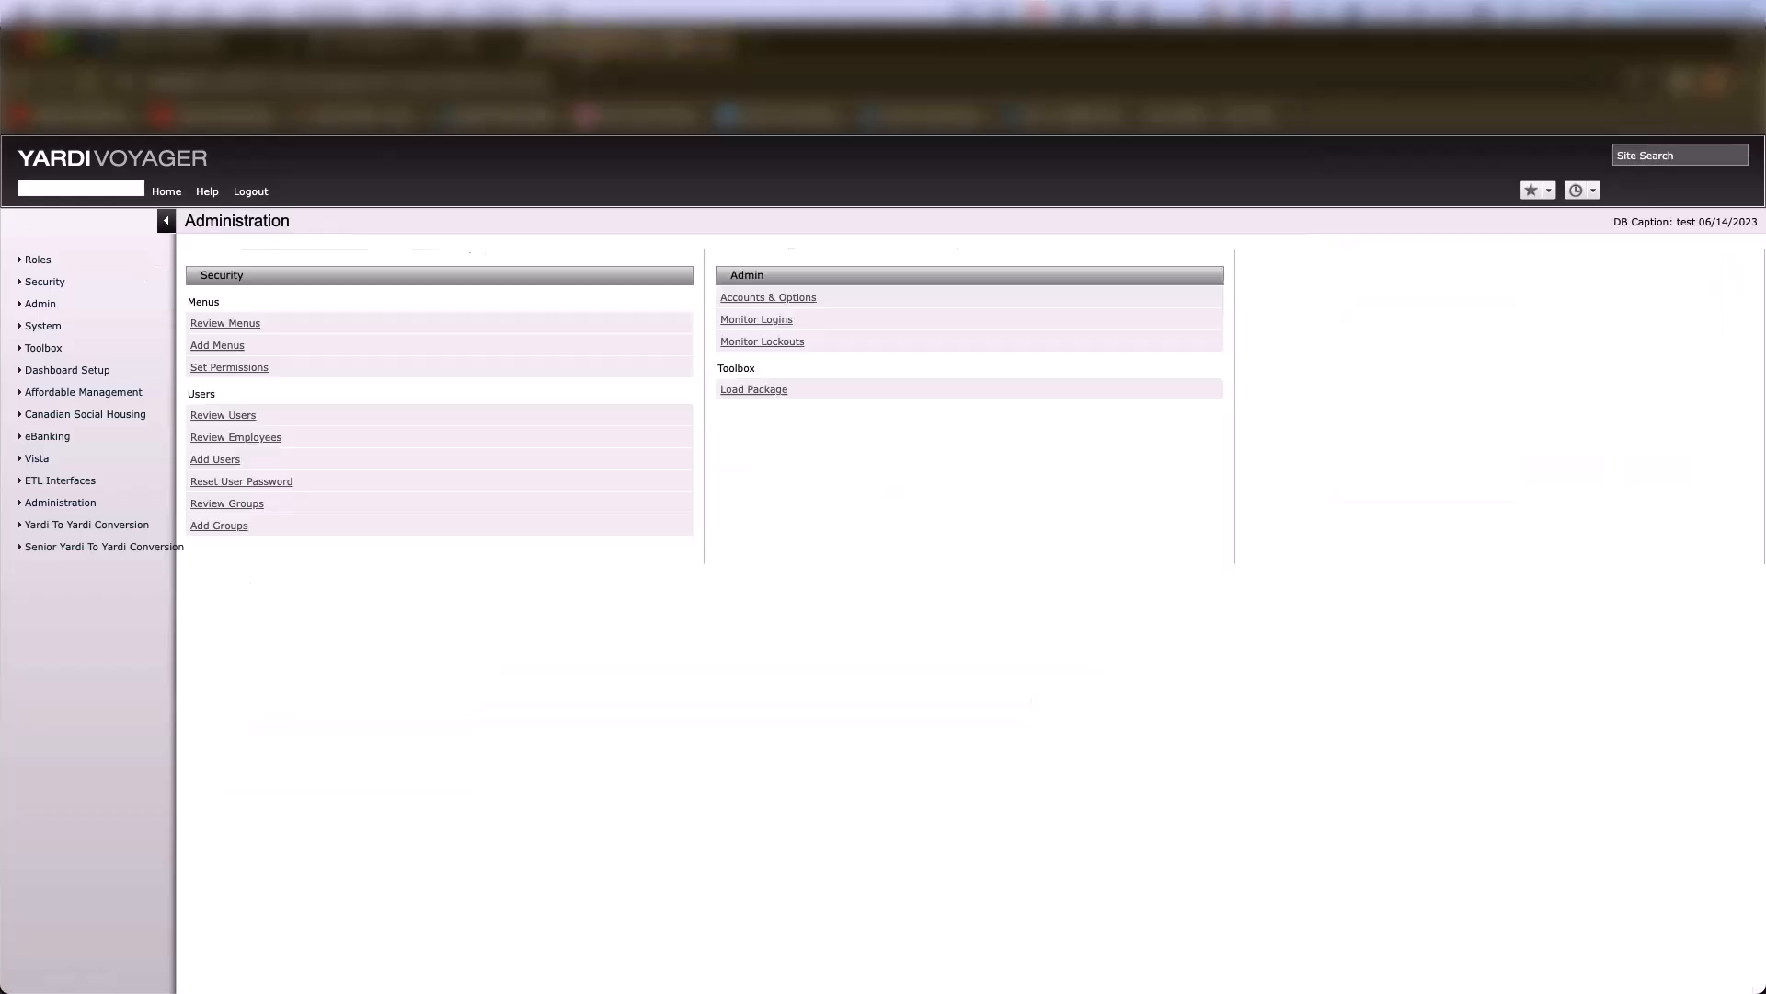
mouse_move(53, 261)
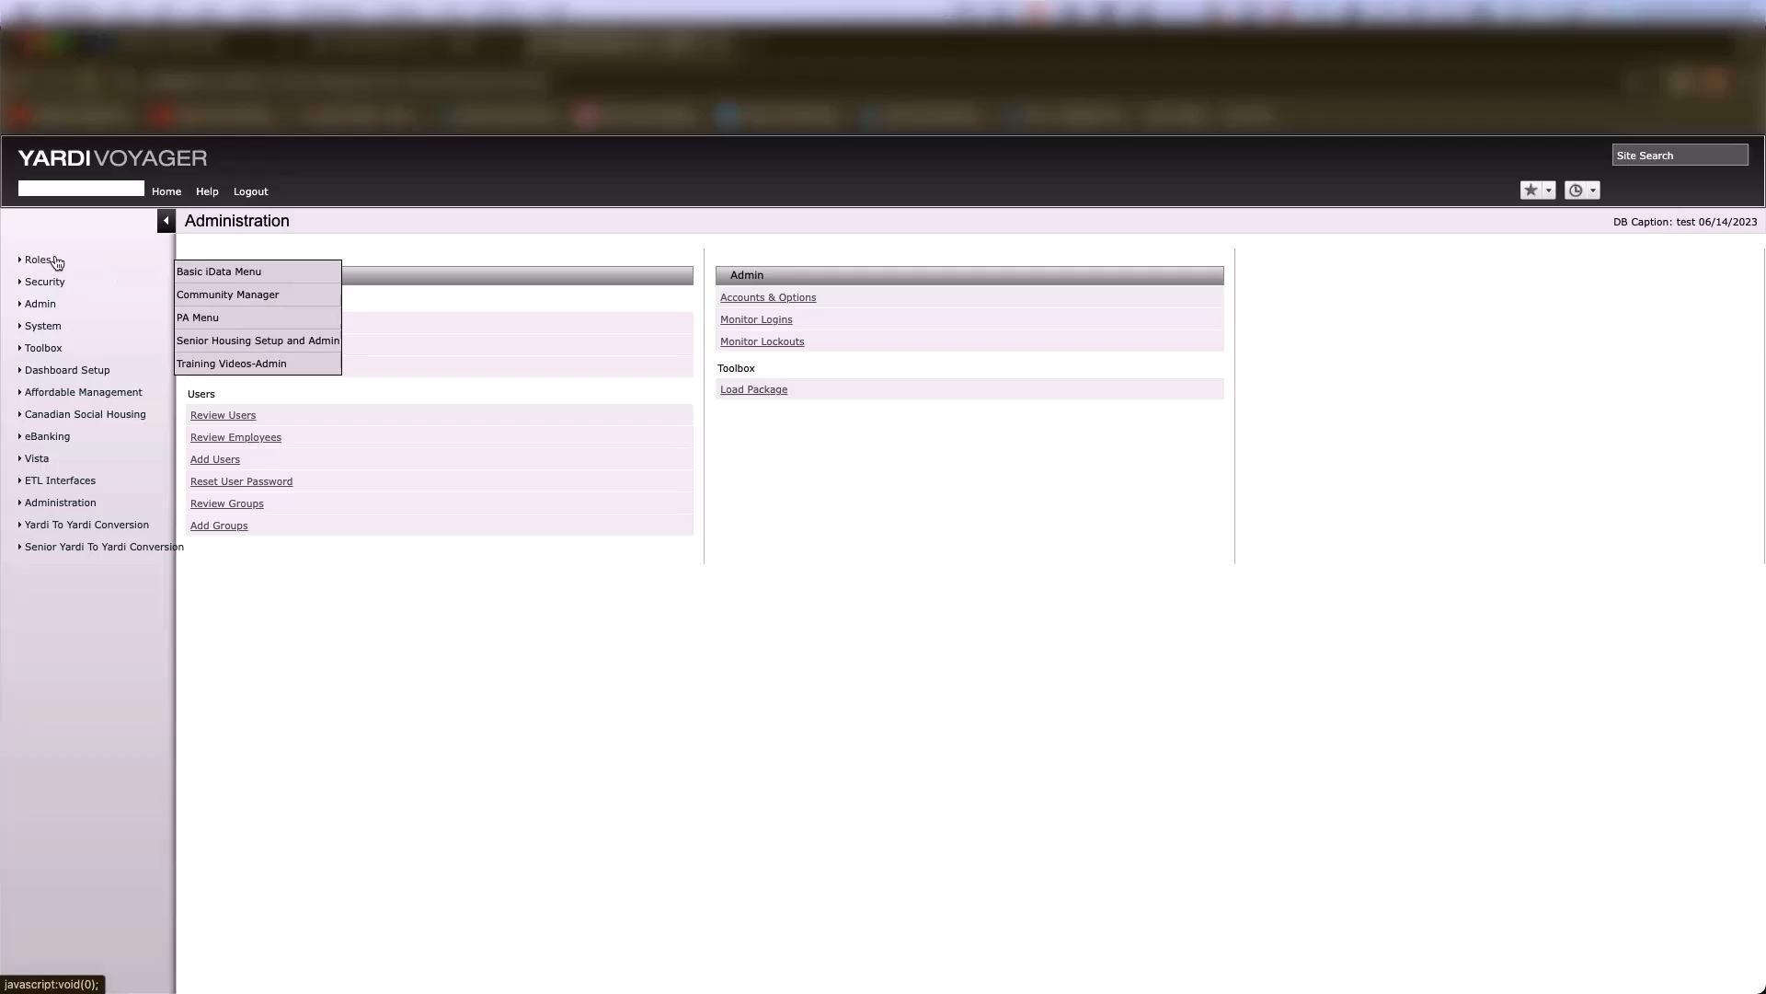
left_click(219, 296)
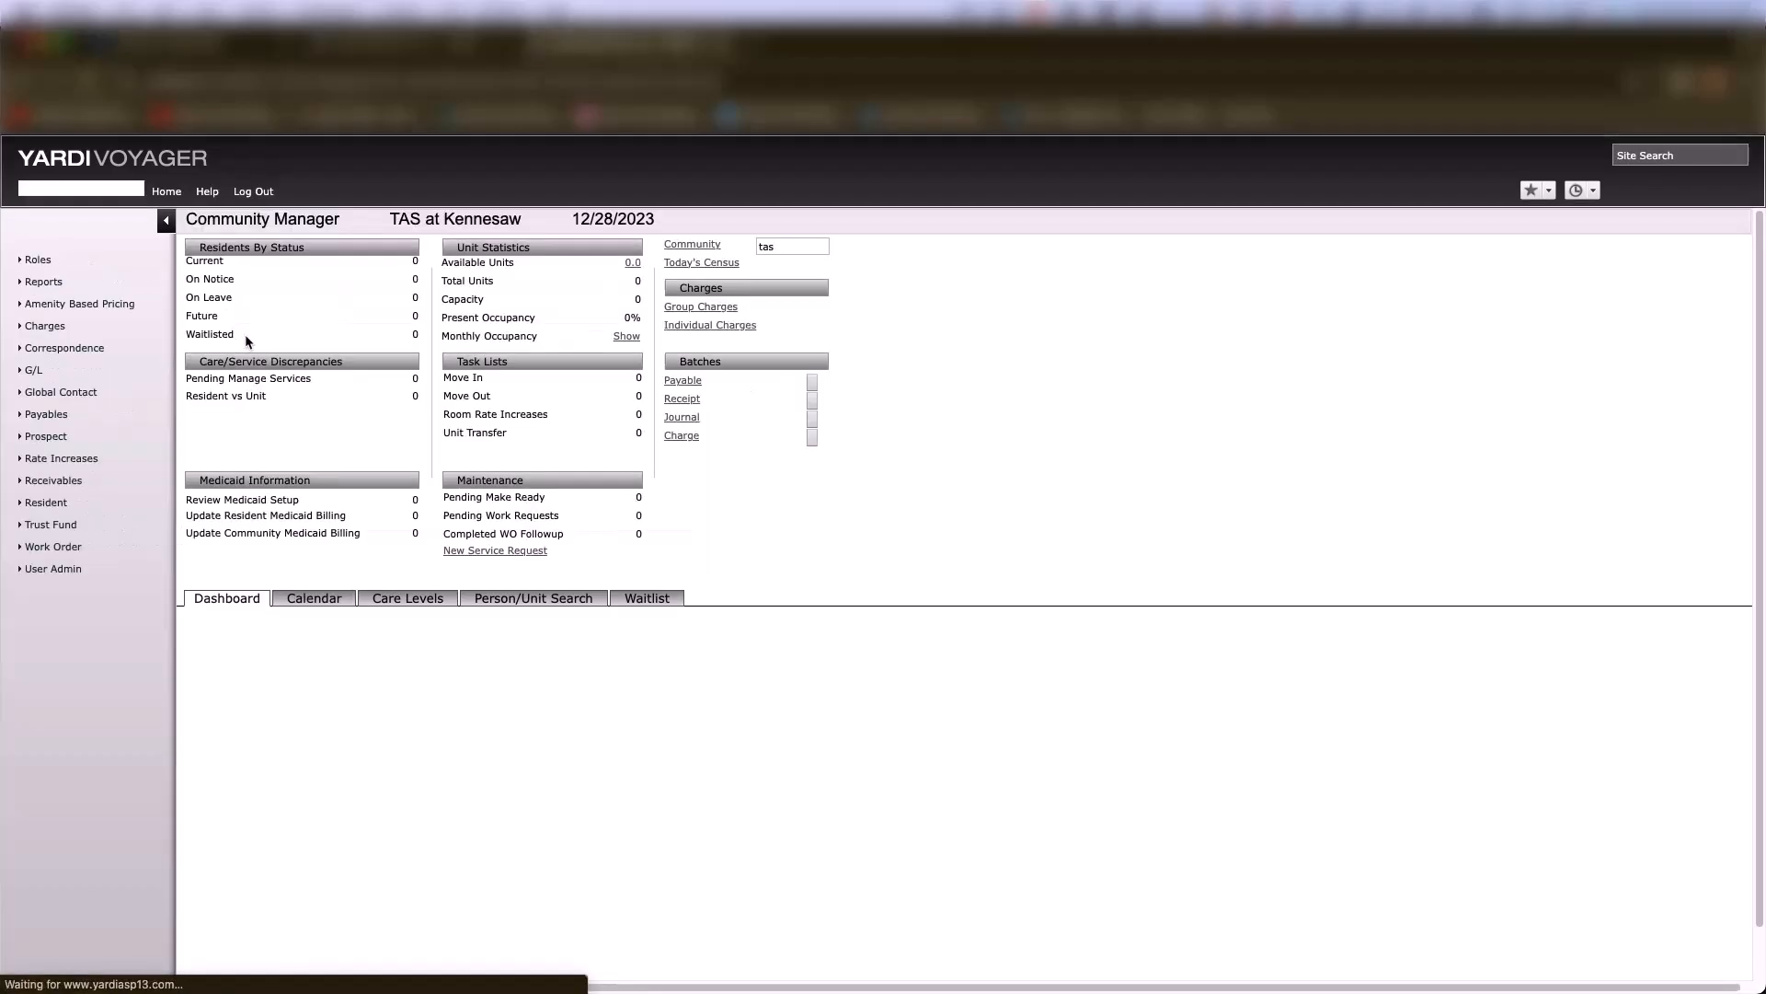
left_click(165, 225)
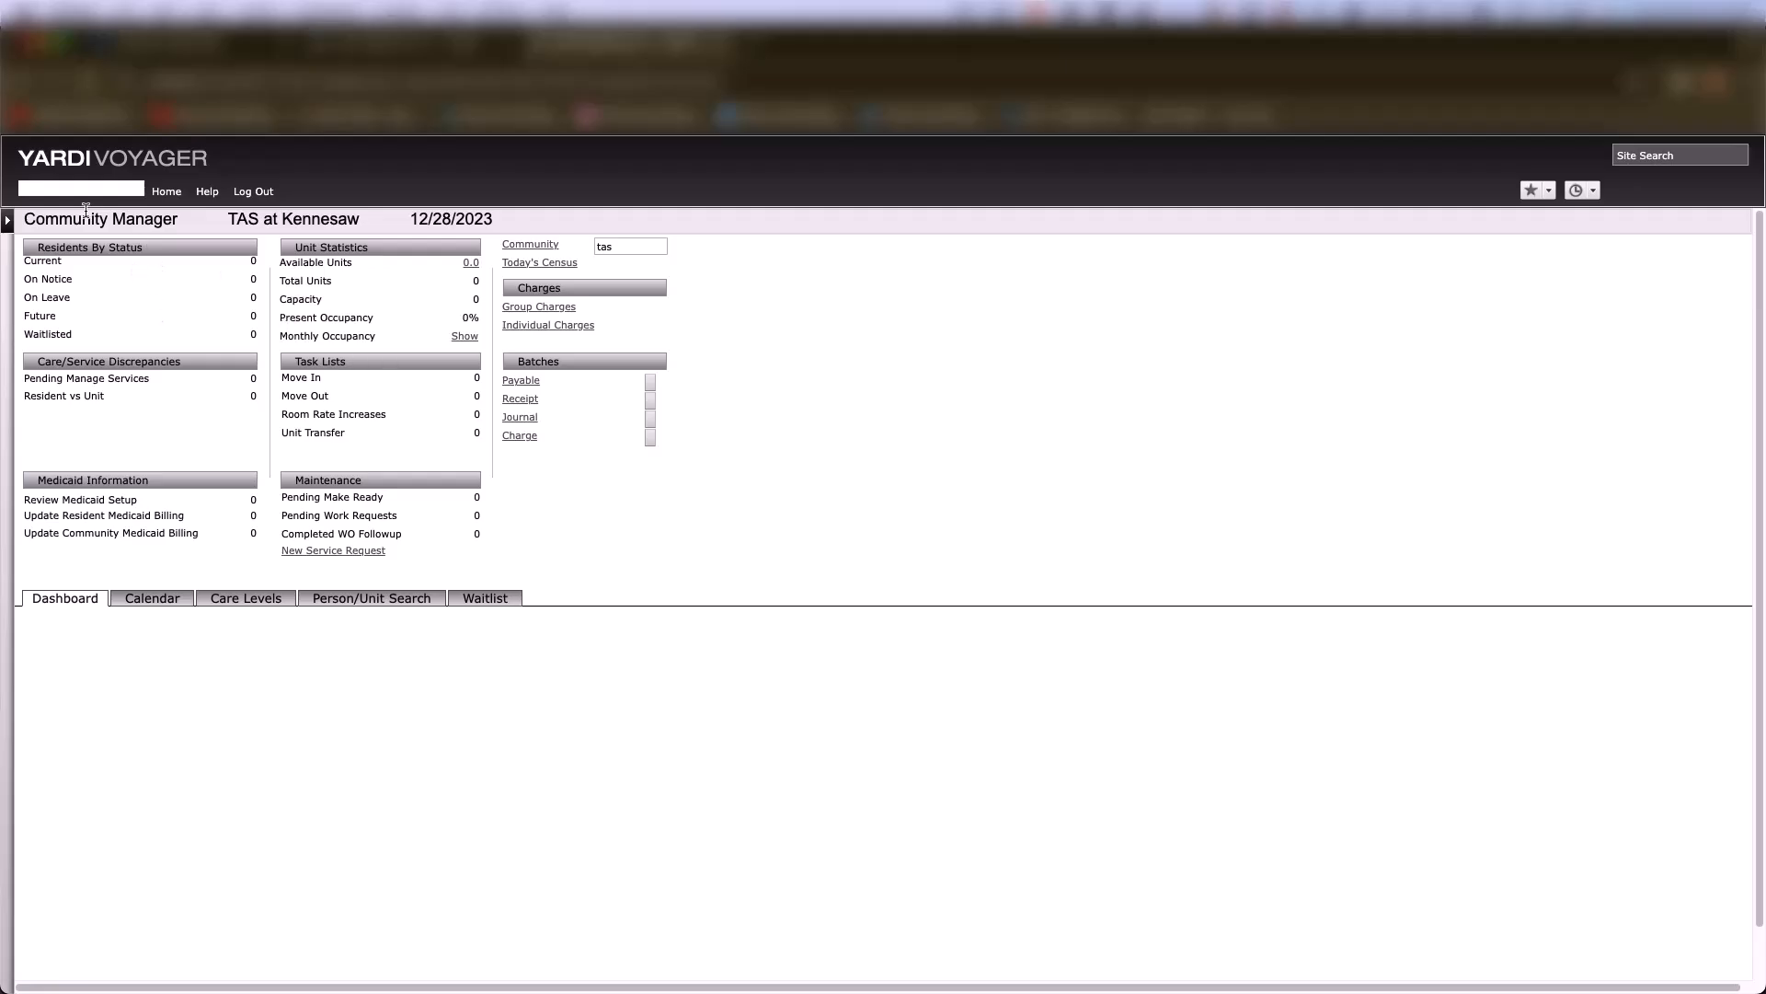
left_click(9, 223)
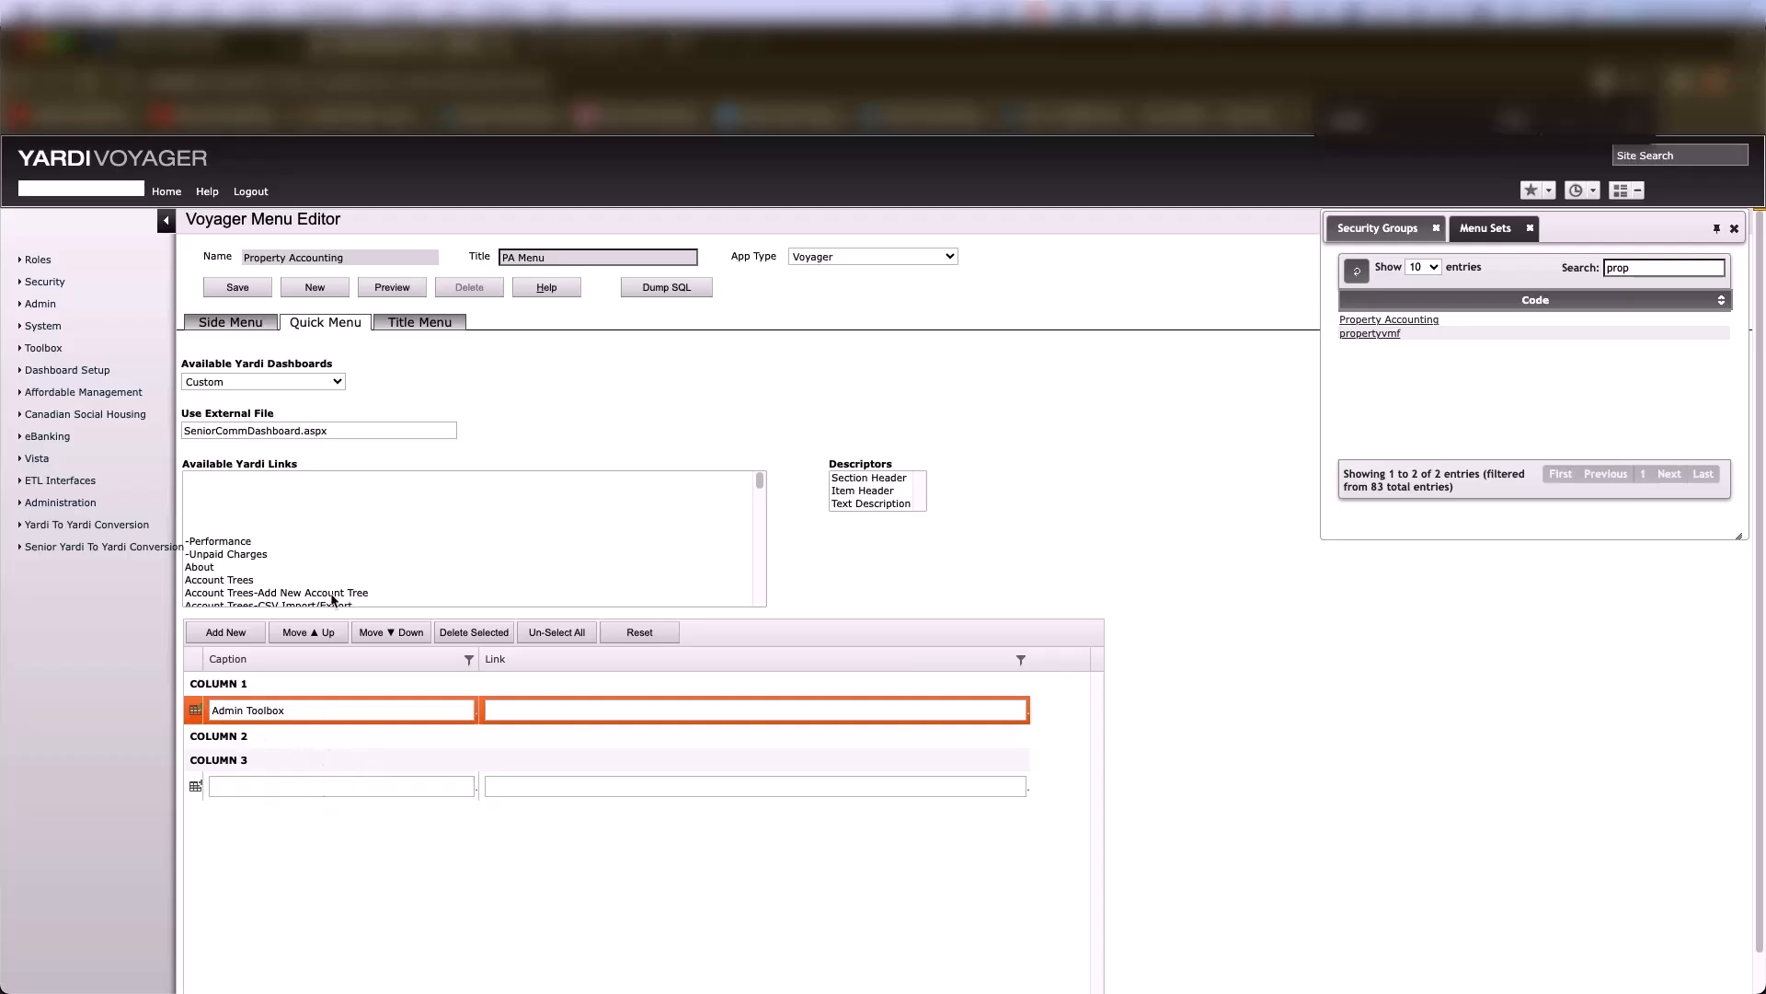
Copy the Quick Menu's external file name SeniorCommDashboard.aspx and add a "Dashboard" caption, with quotation marks, above "Analytics" in the Title Menu
triple_click(287, 432)
key("ctrl+c")
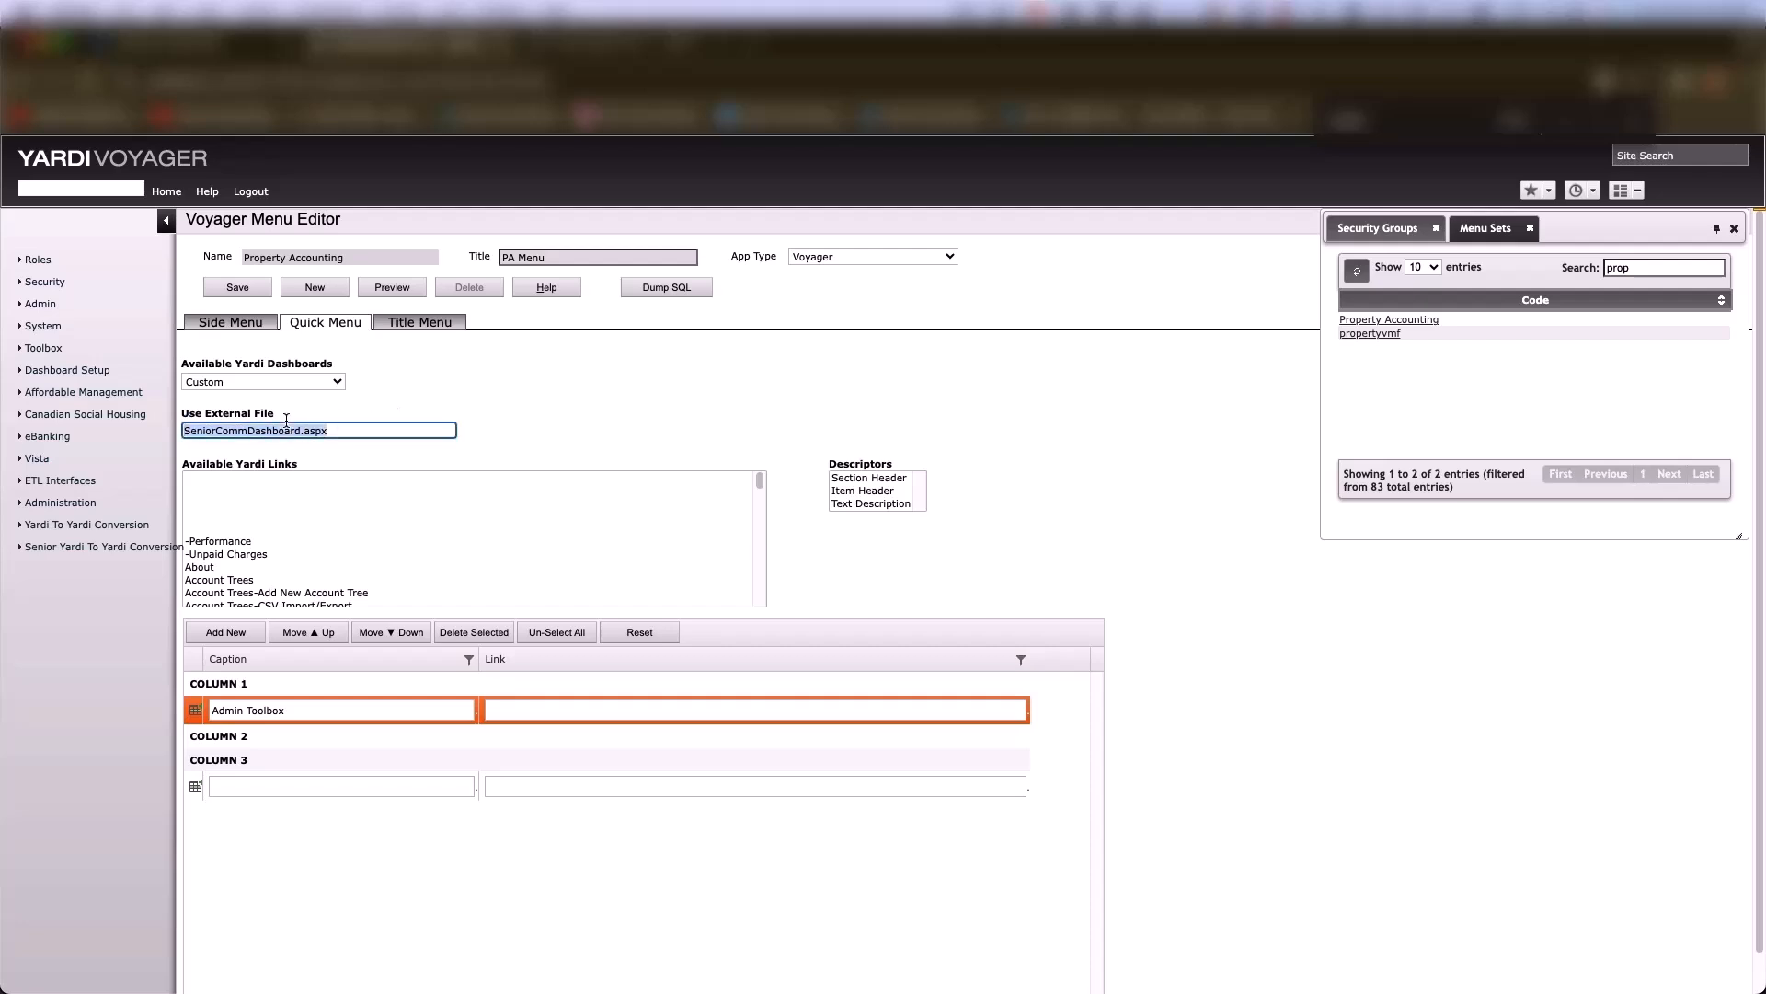
left_click(408, 324)
left_click(365, 736)
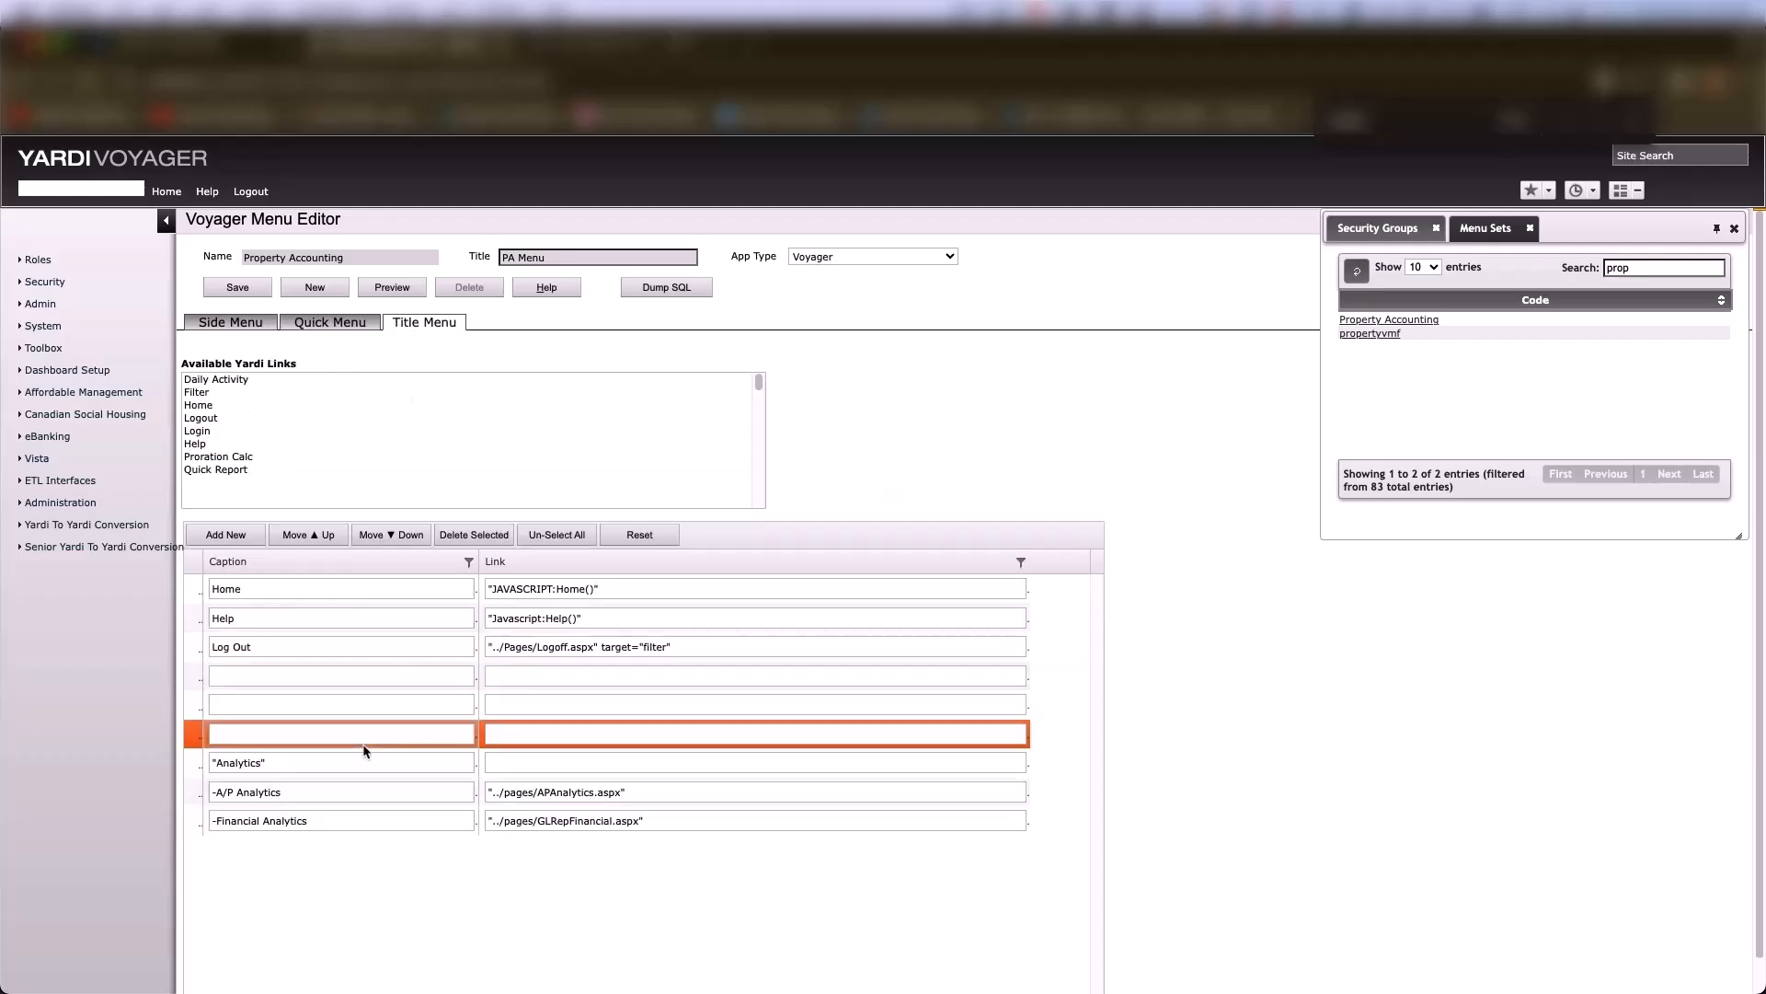
left_click(268, 733)
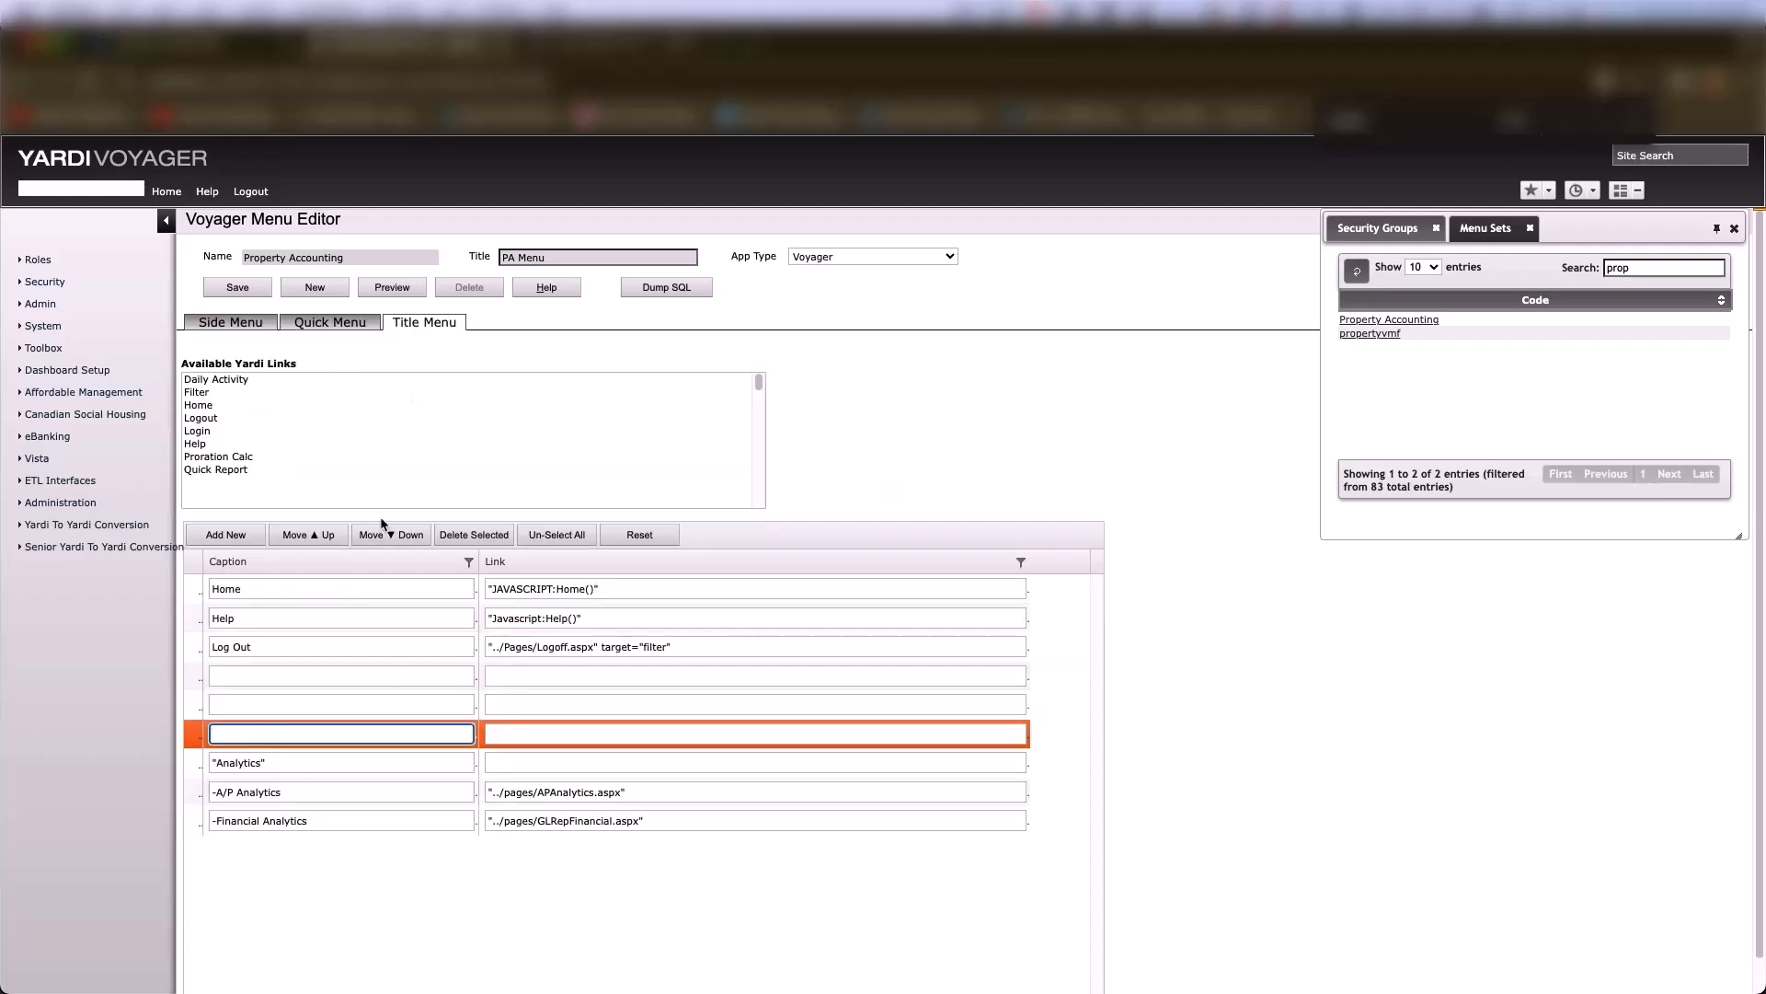
left_click(222, 536)
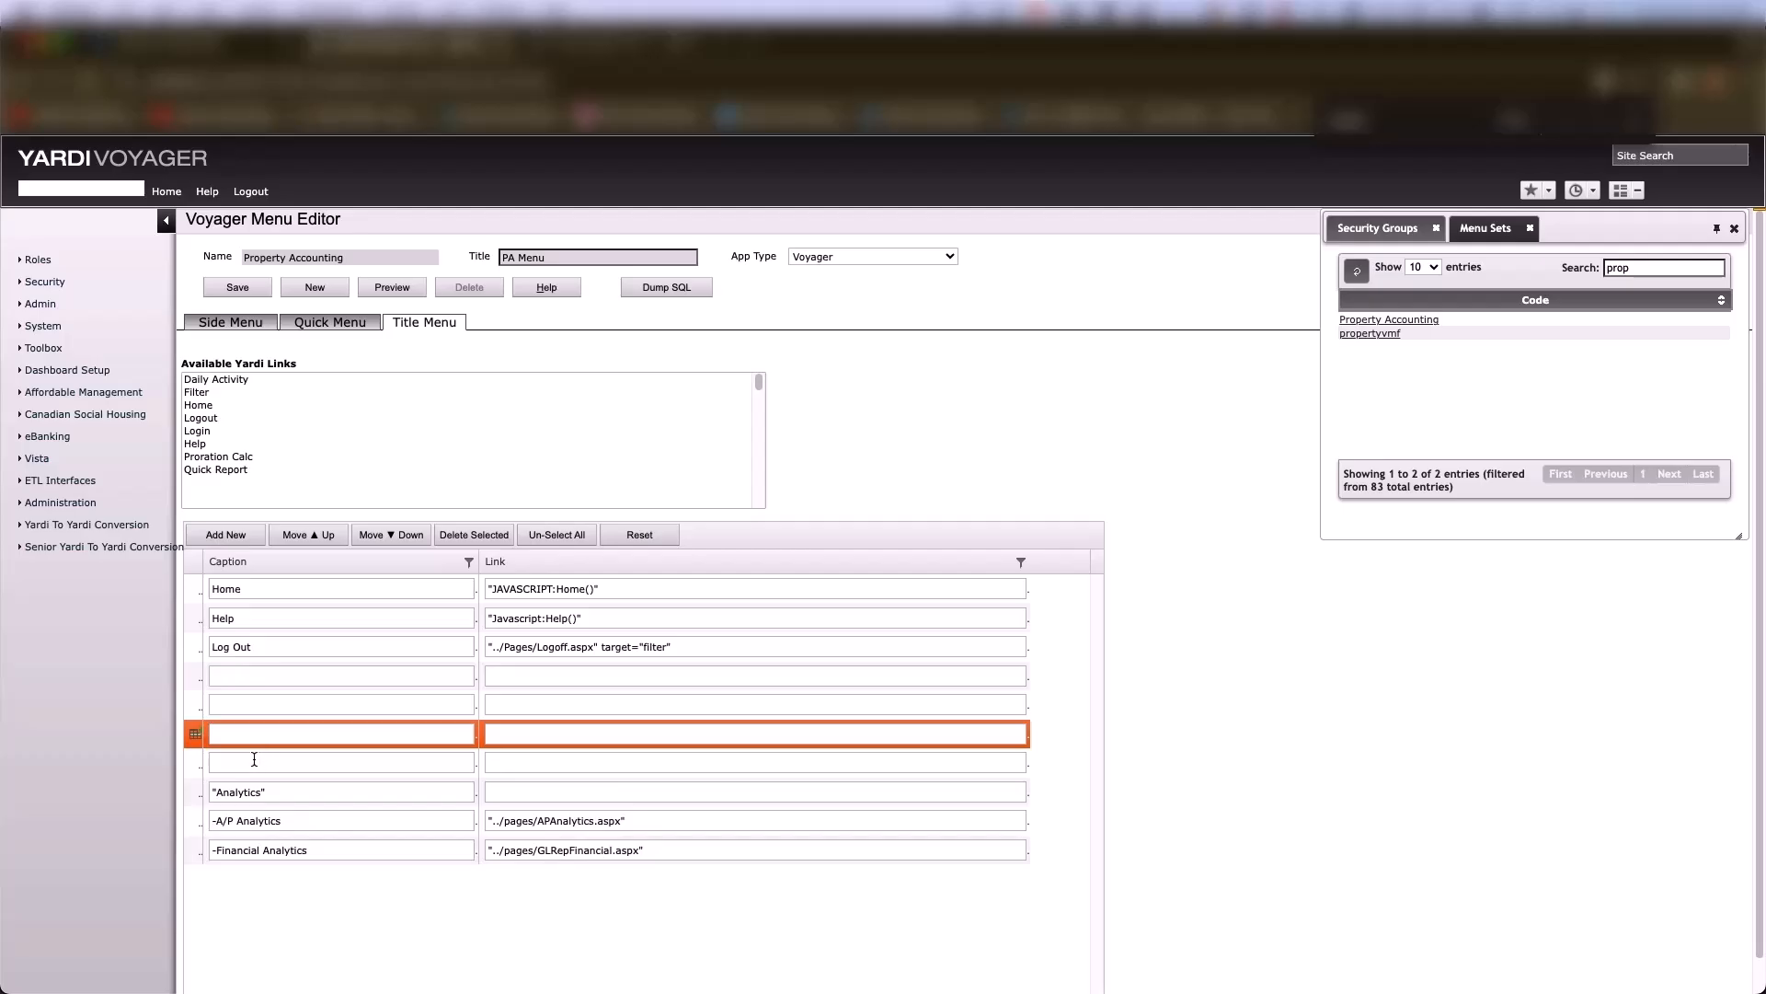
left_click(254, 759)
type("\"Dabh")
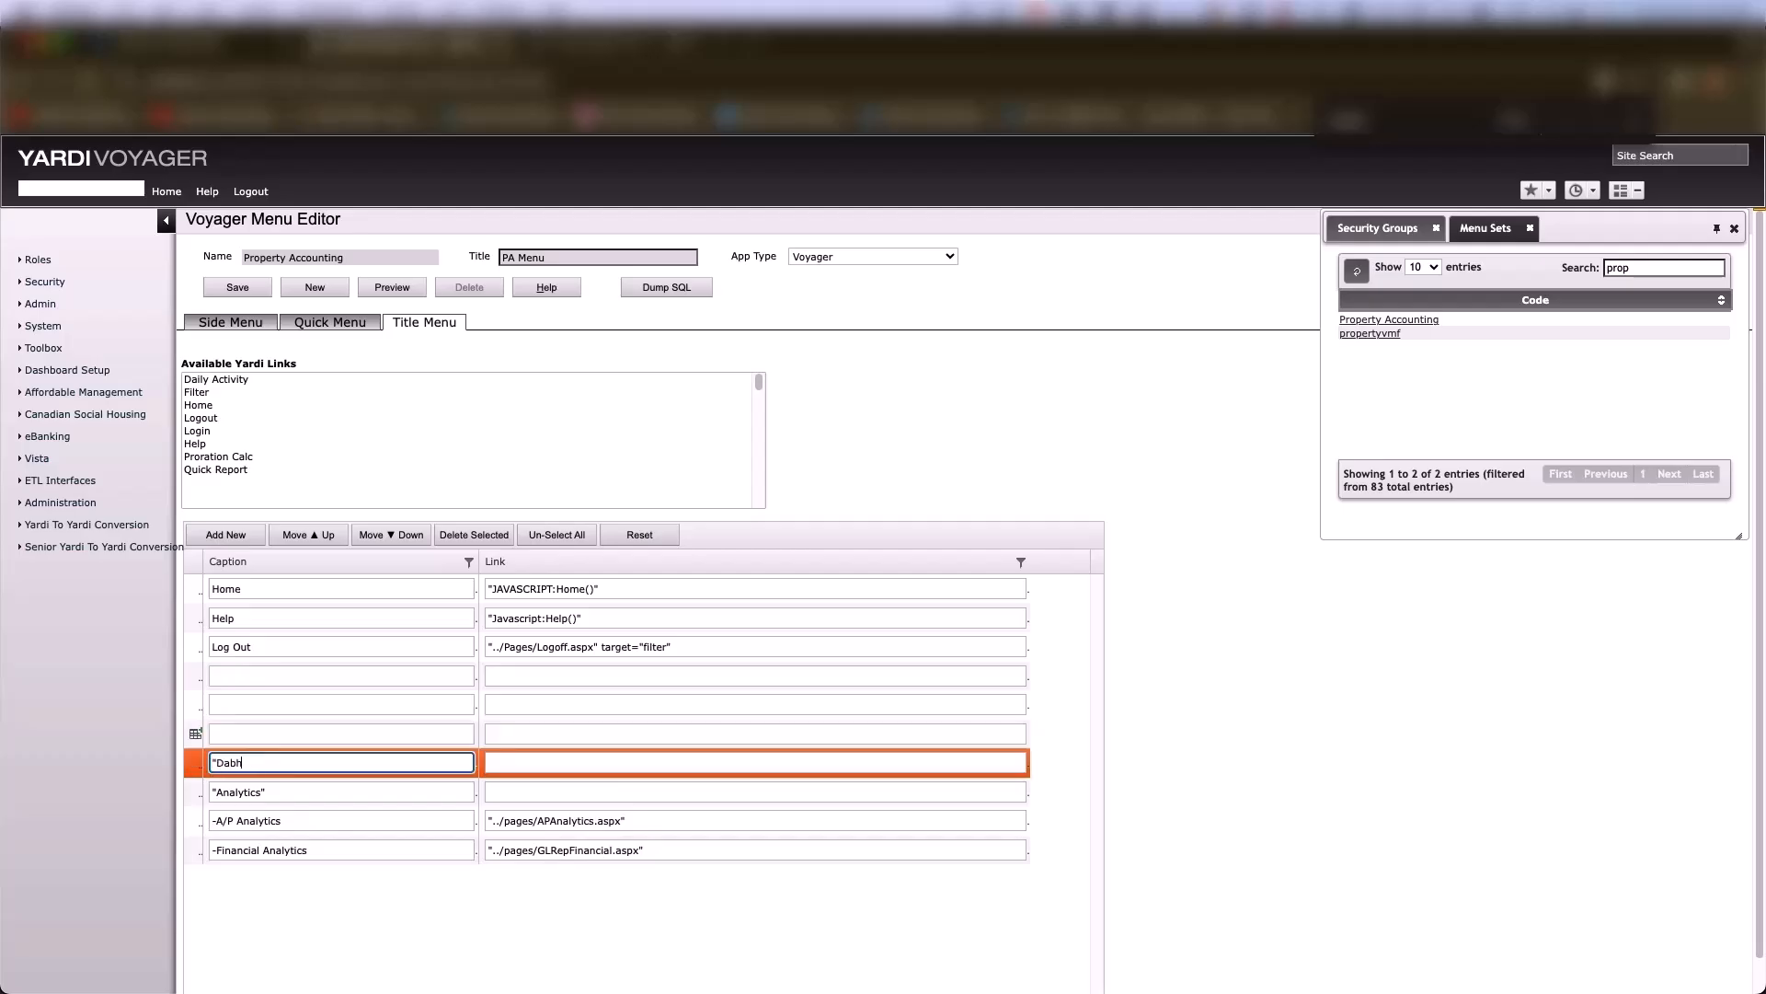
key("BackSpace")
key("BackSpace")
type("shboard\"")
Add a Title Menu row above "Analytics" with caption -Community Snapshot and link "SeniorCommDashboard.aspx" in quotation marks, and save the menu set
left_click(256, 792)
left_click(241, 541)
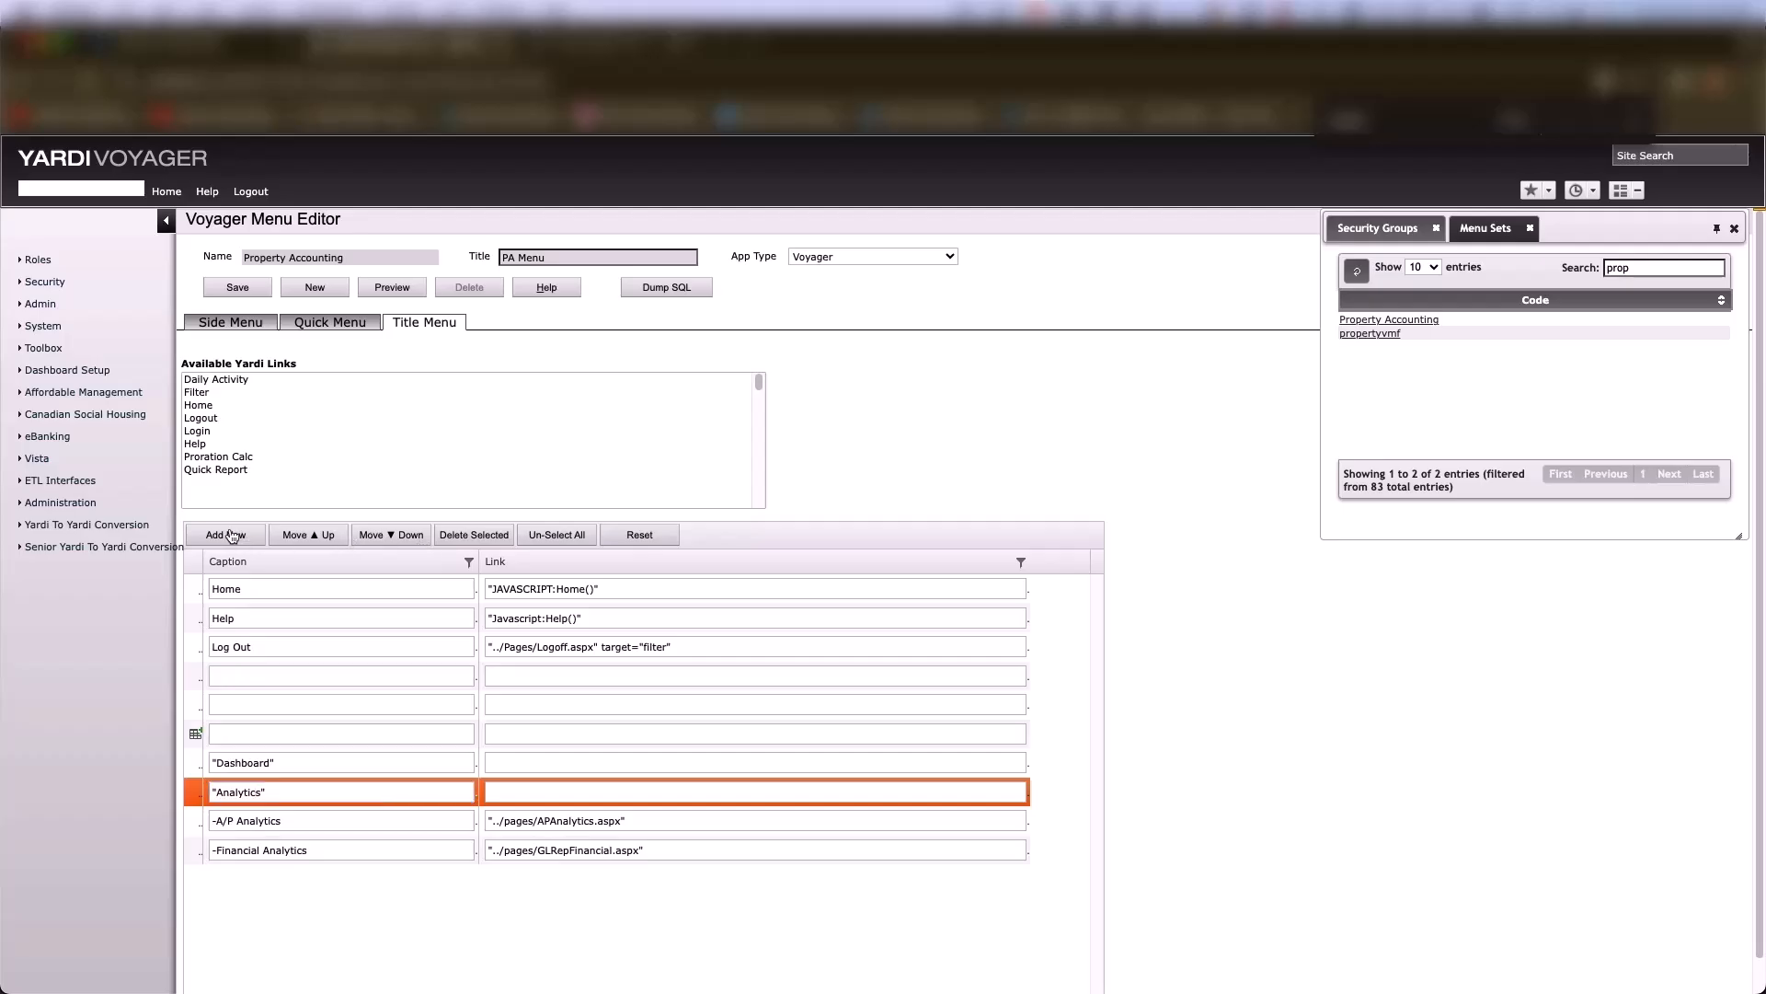
left_click(517, 794)
key("ctrl+v")
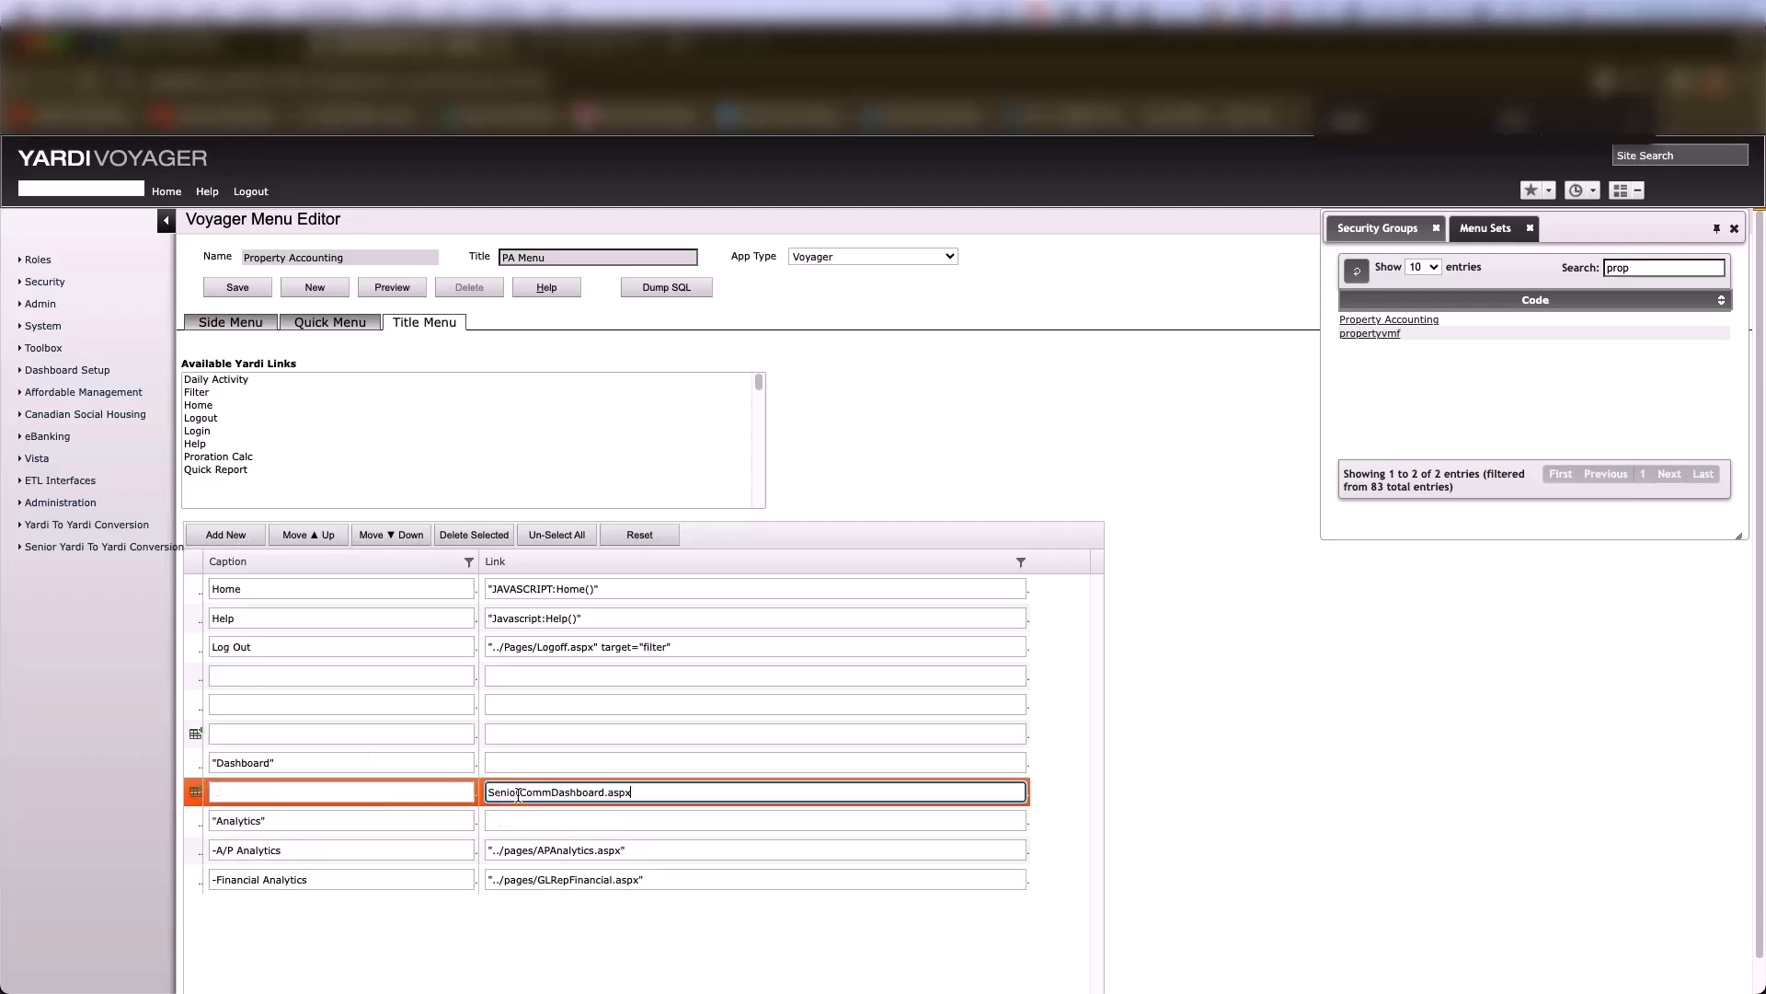
type("\"")
type("\"")
left_click(358, 793)
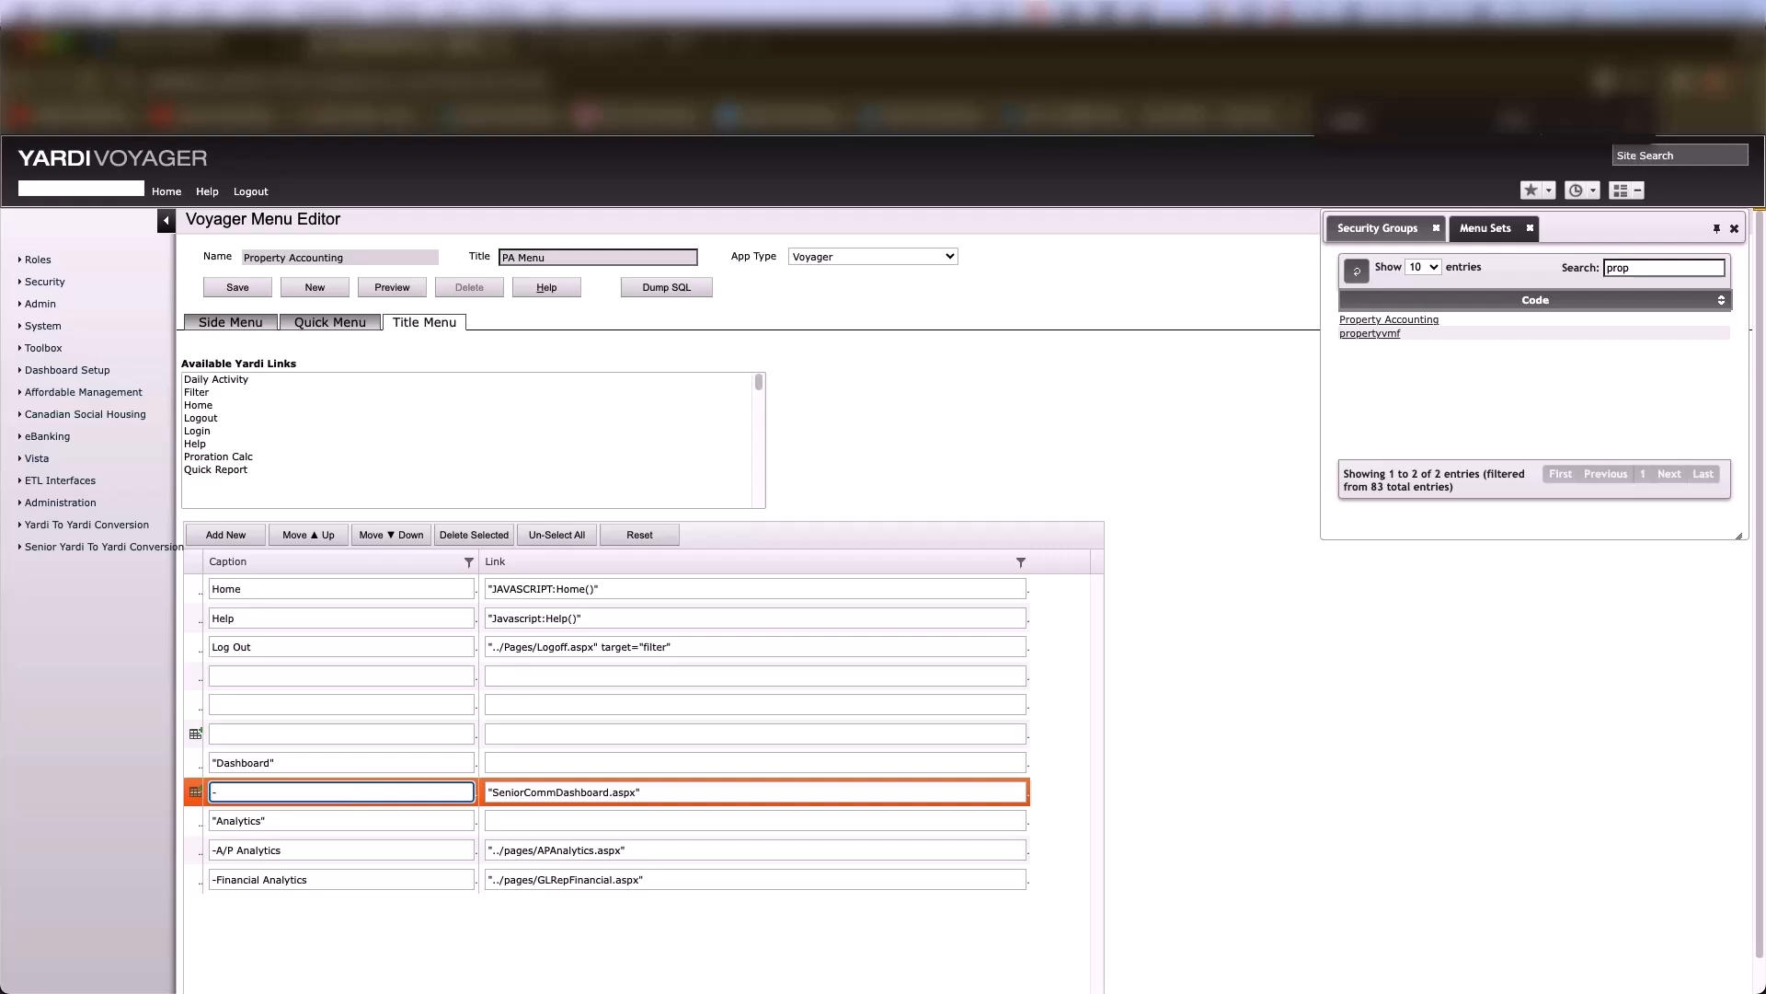
type("-Community Snapshot")
left_click(231, 289)
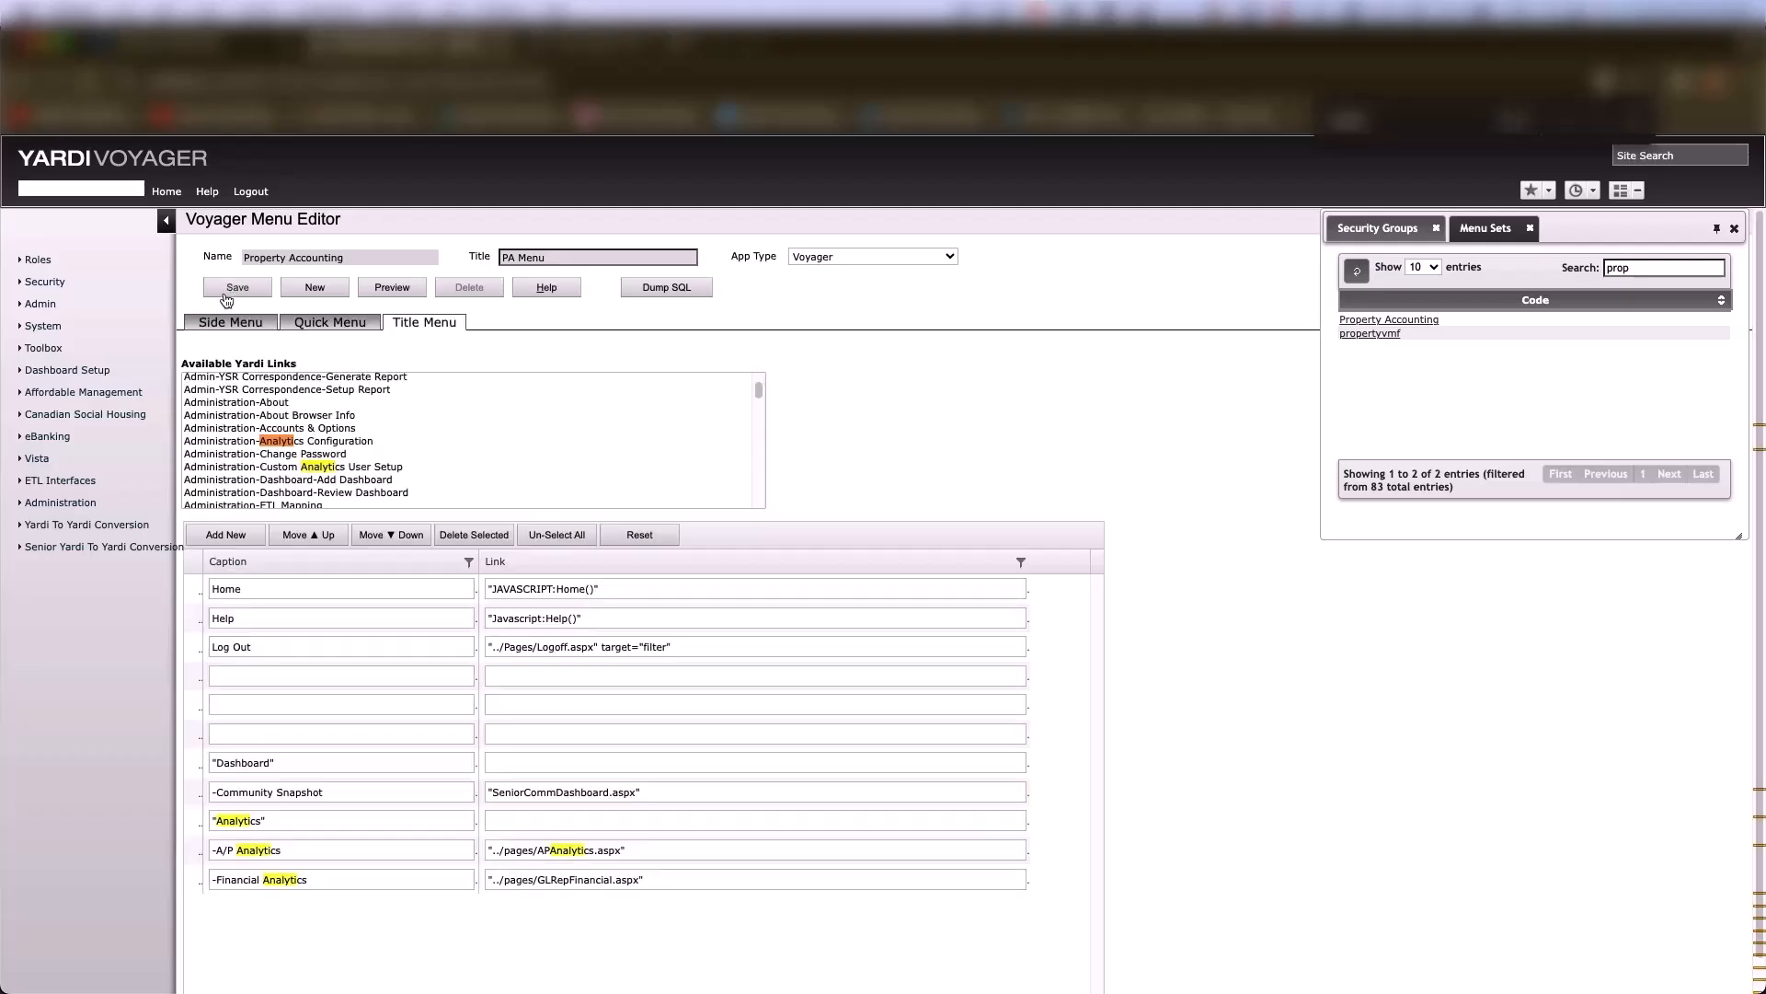
Reload the other browser tab, select the role again and check the new Dashboard entry in the title menu
left_click(598, 45)
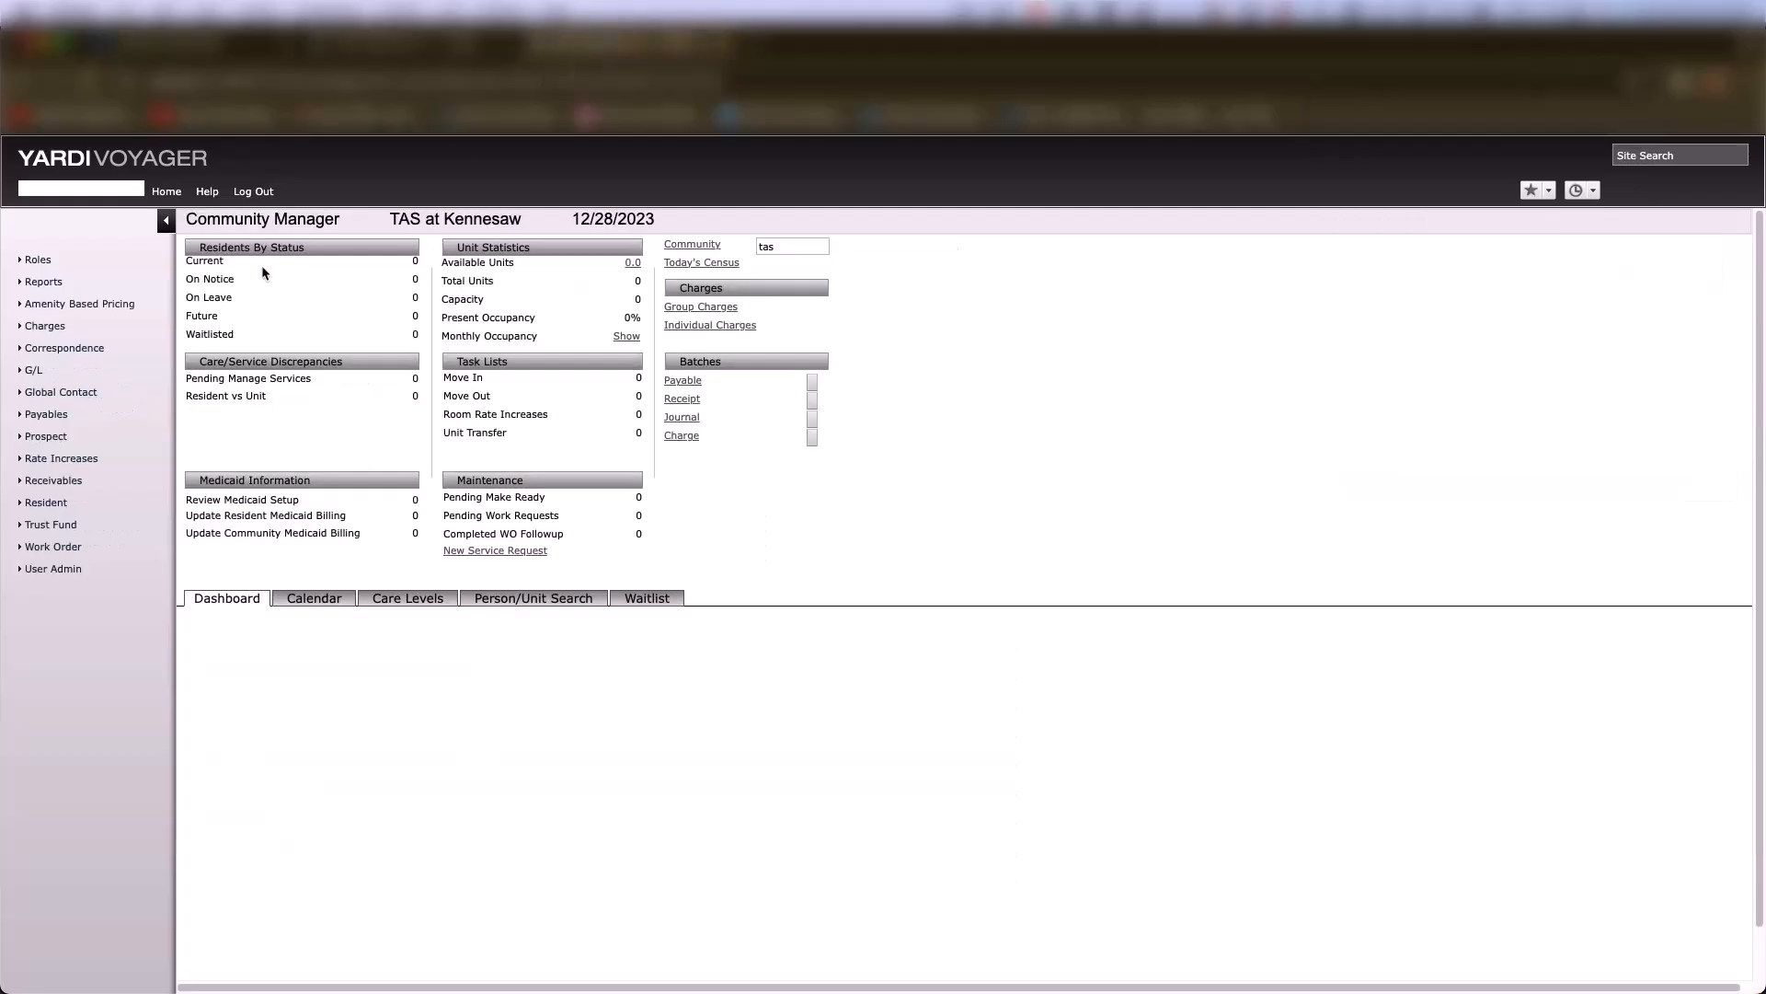
left_click(84, 84)
mouse_move(43, 262)
left_click(196, 317)
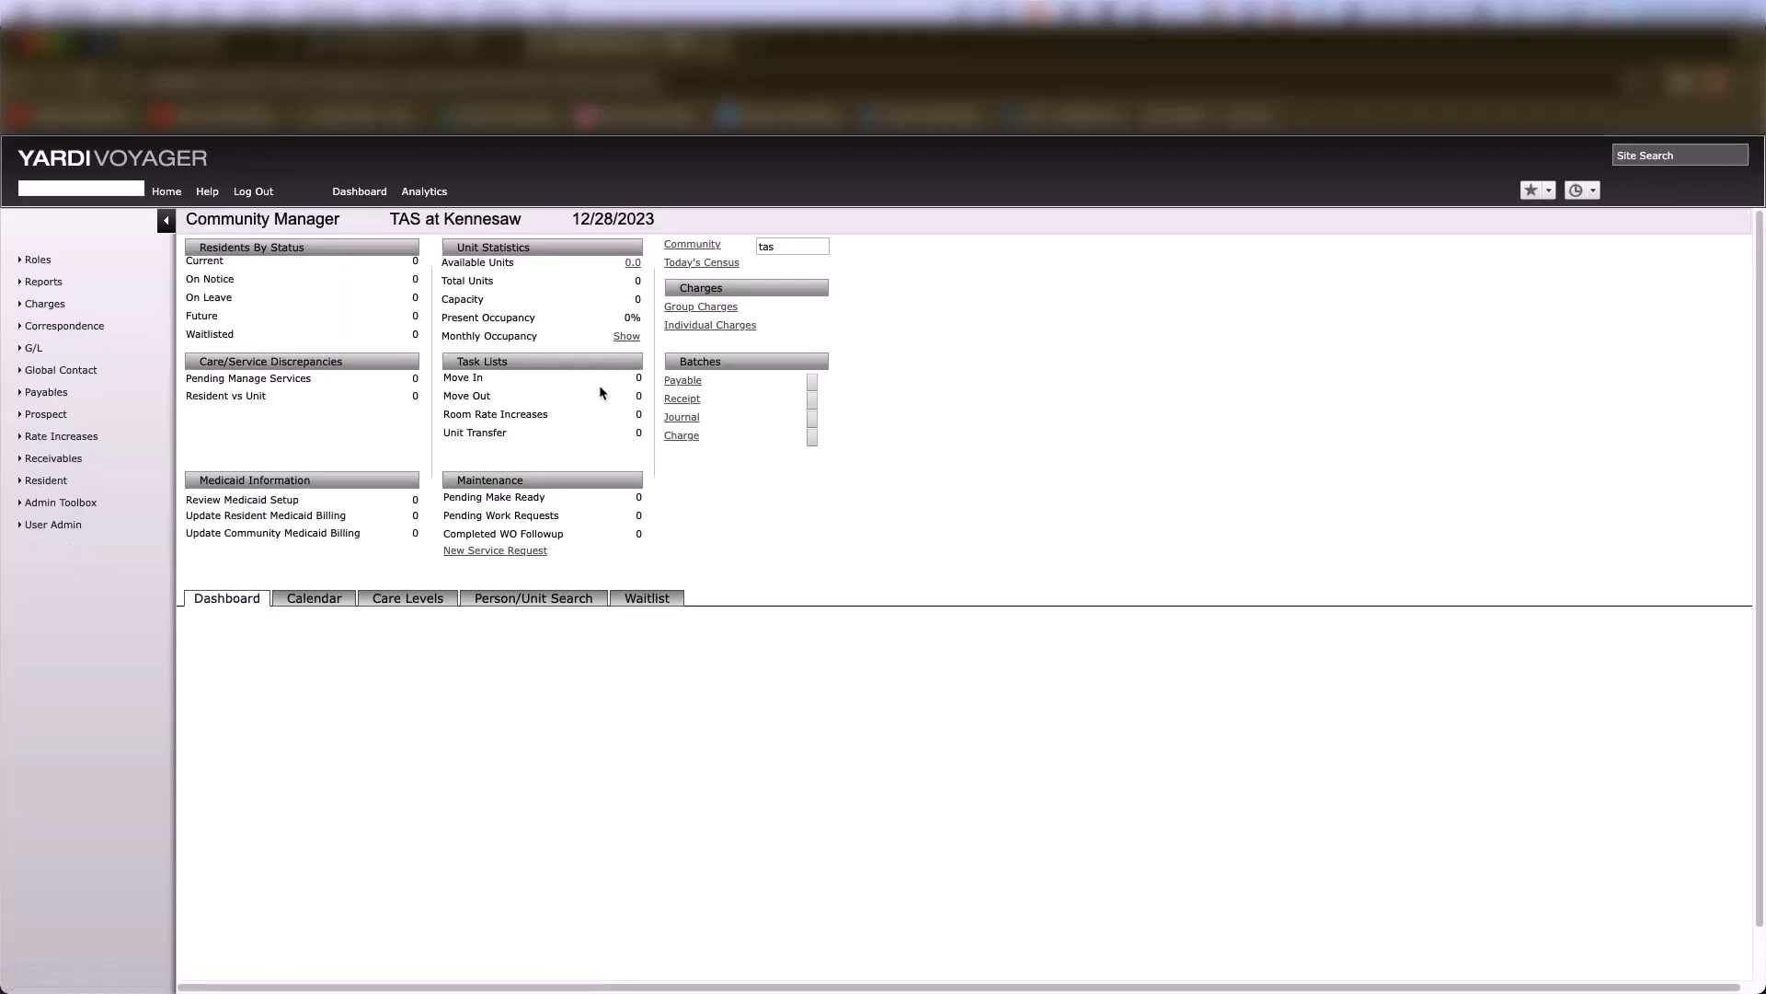
left_click(358, 195)
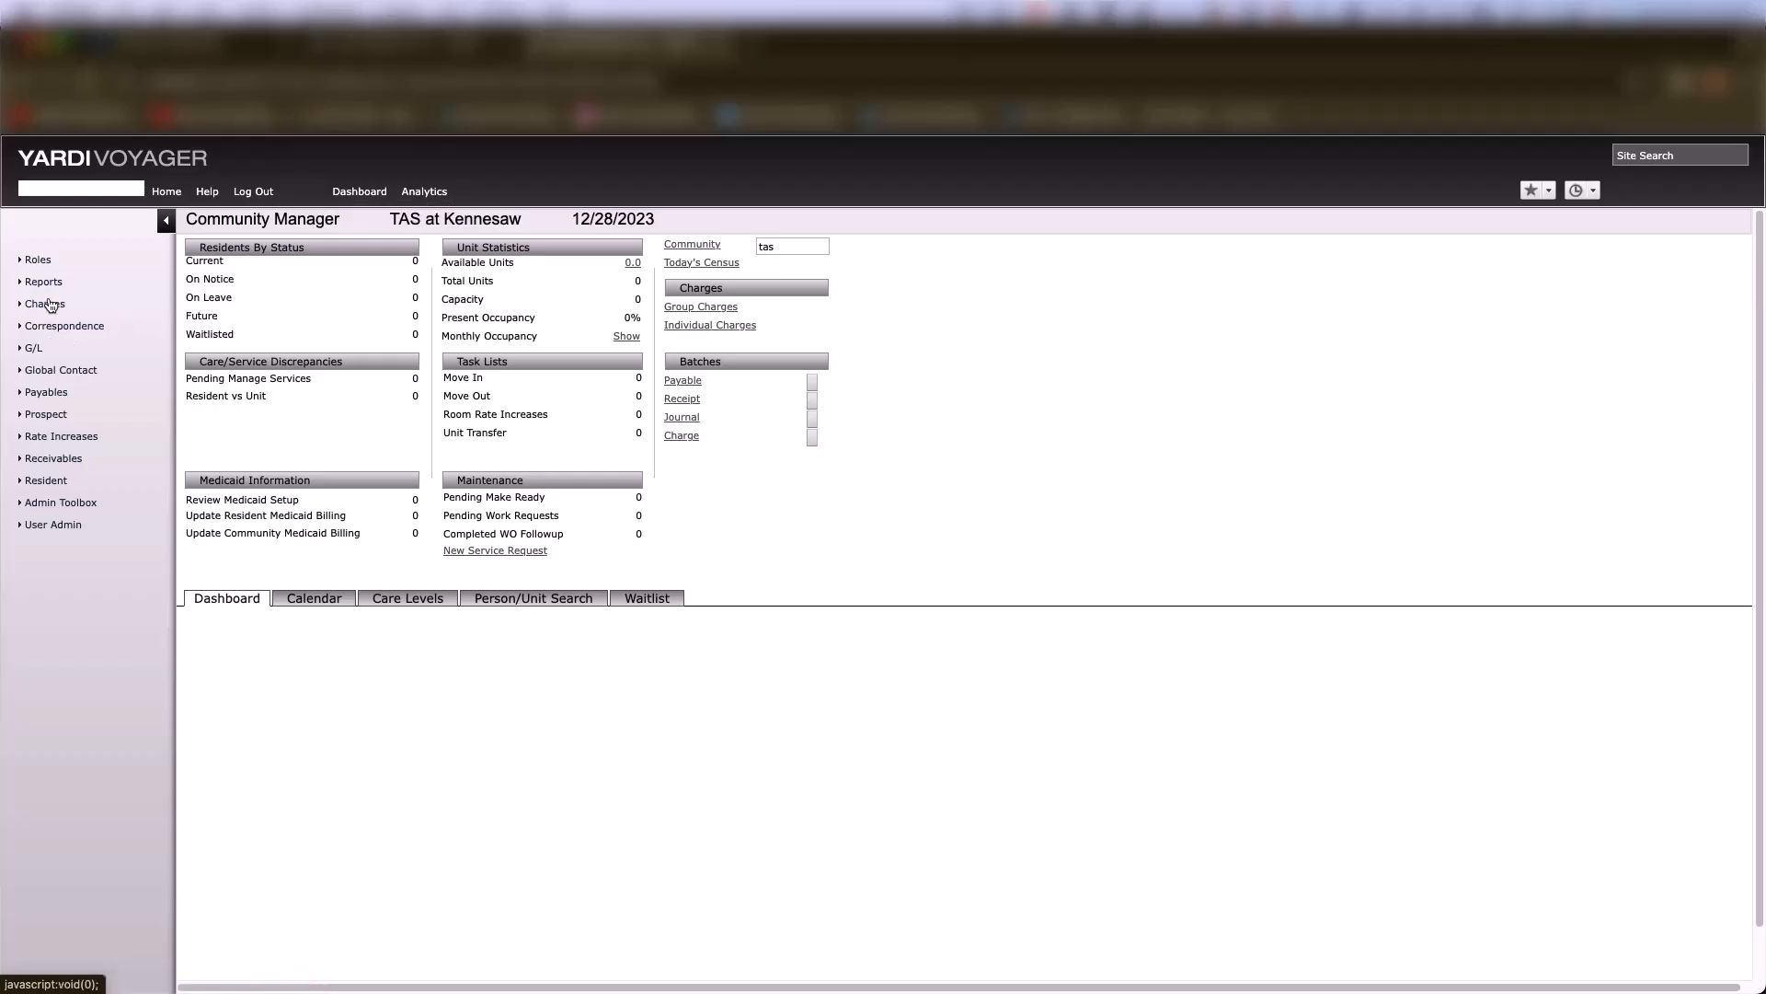
Open Bank Check Maintenance under G/L's Bank submenu and return to the community dashboard through the Dashboard title entry
mouse_move(39, 349)
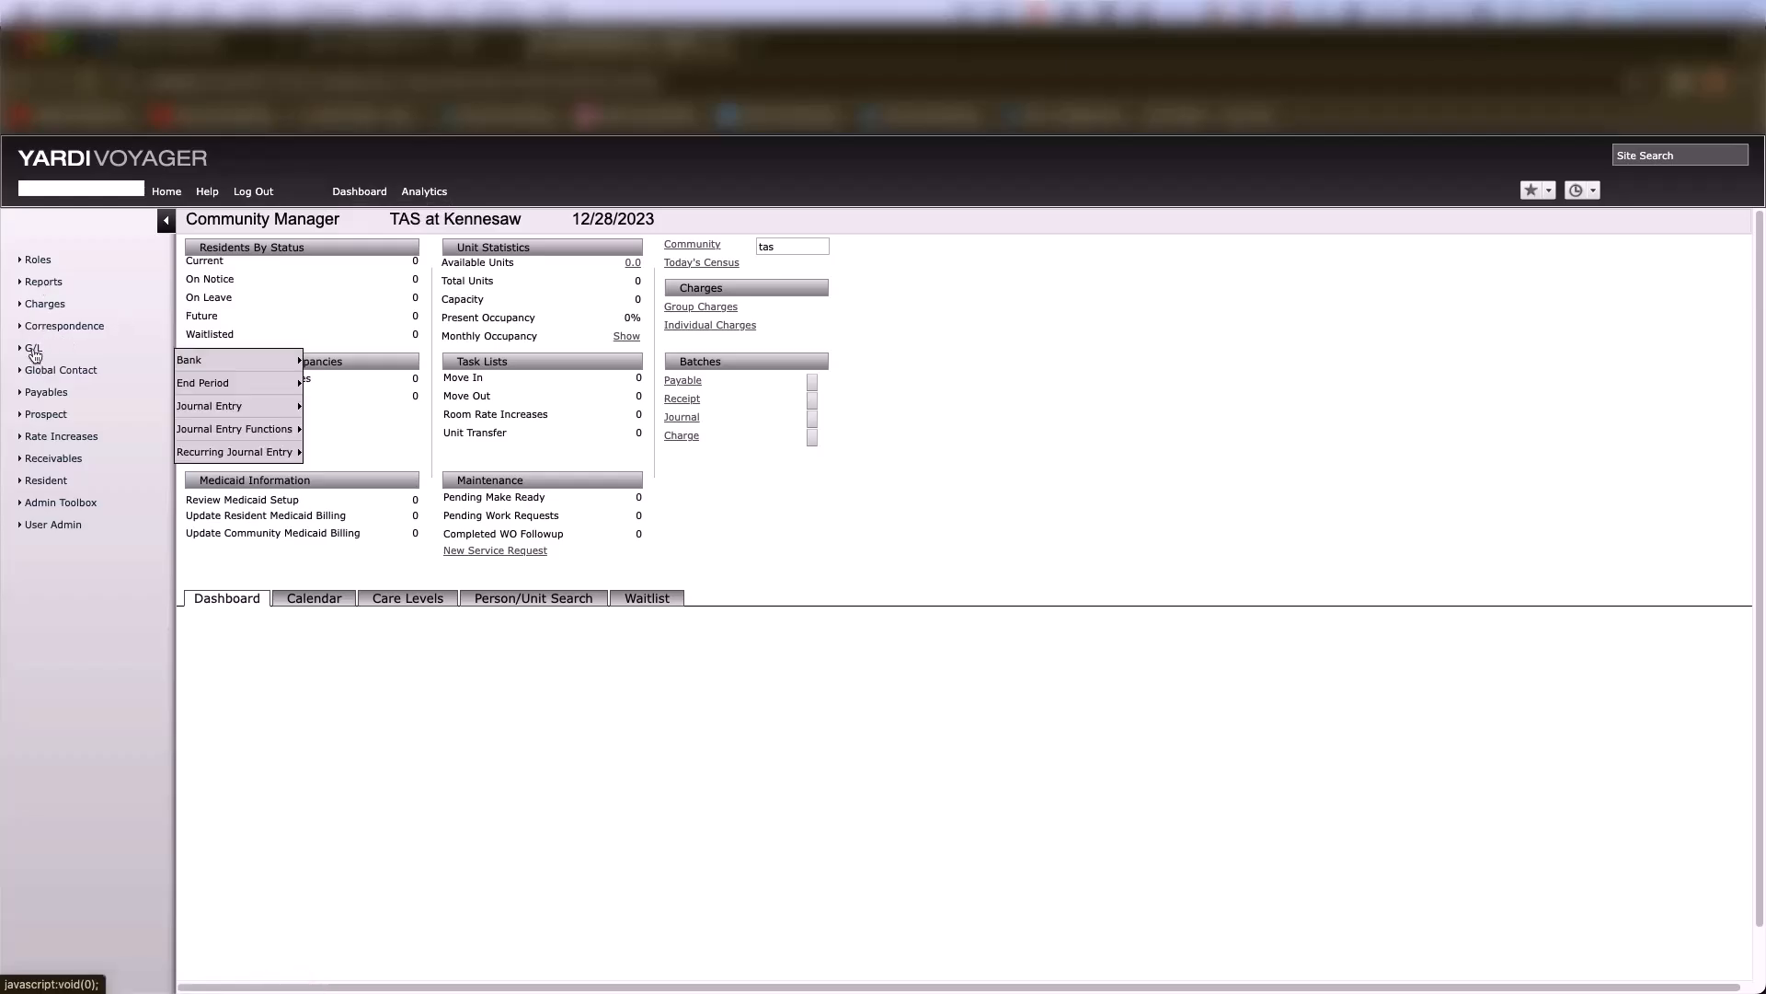
mouse_move(237, 361)
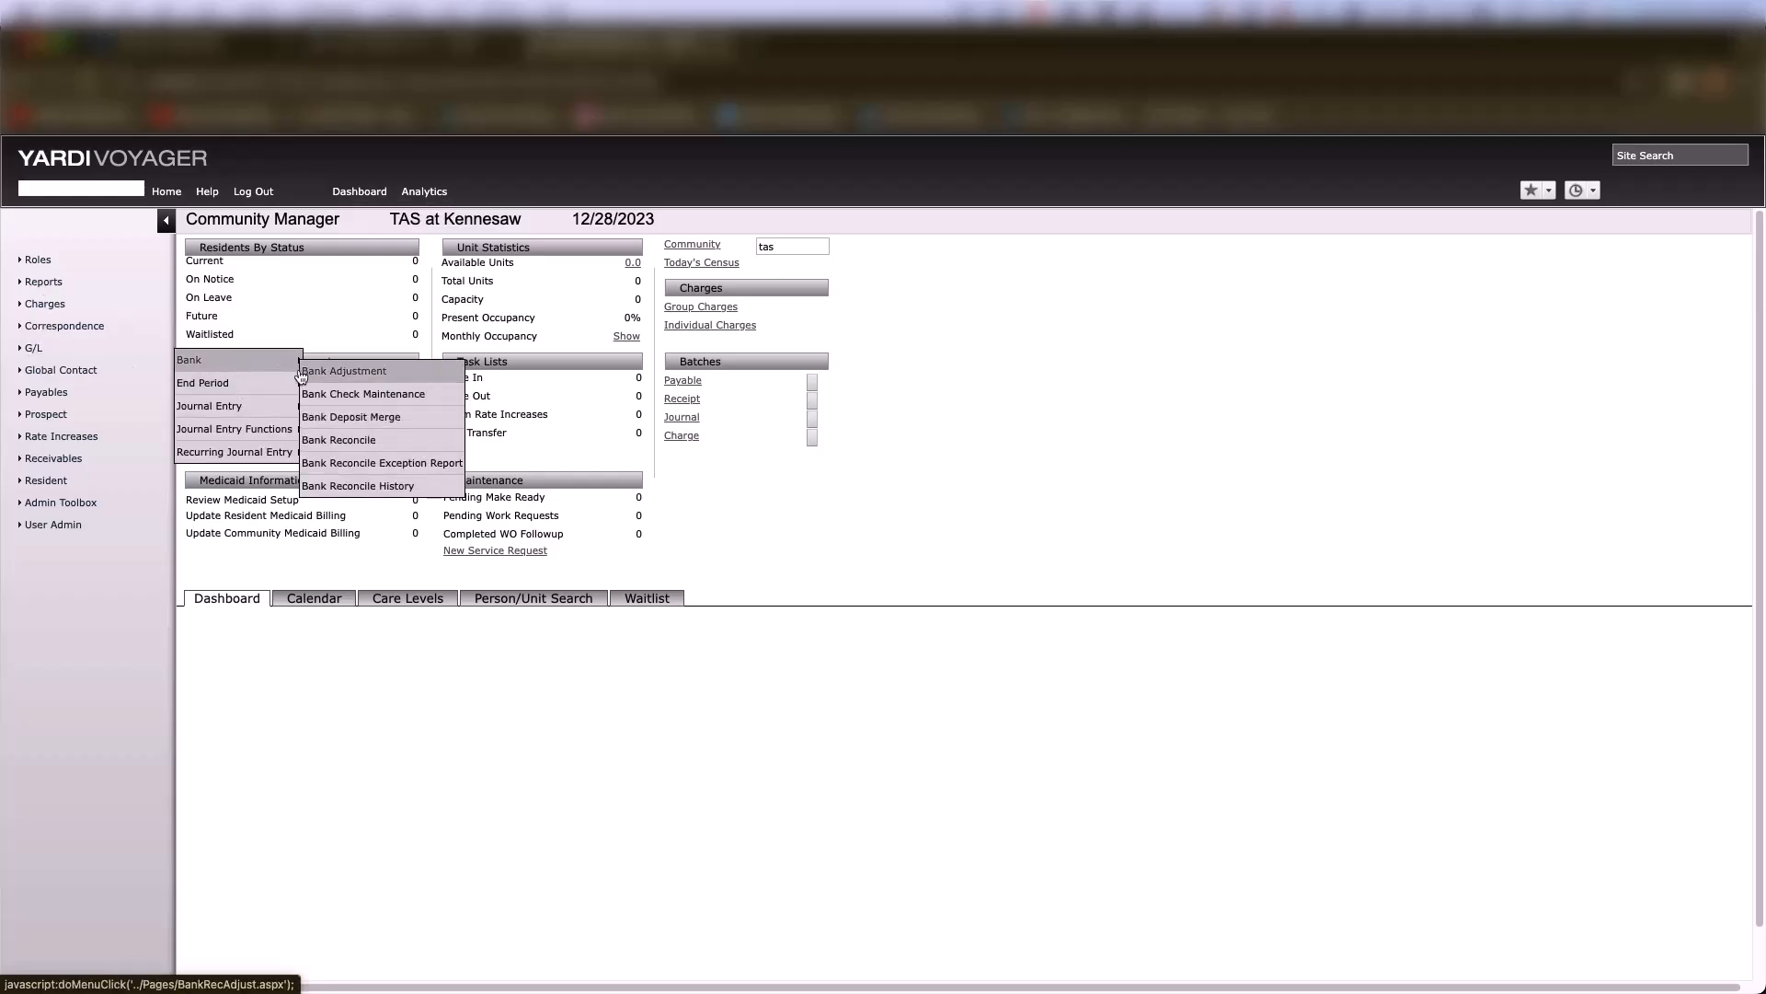
left_click(324, 393)
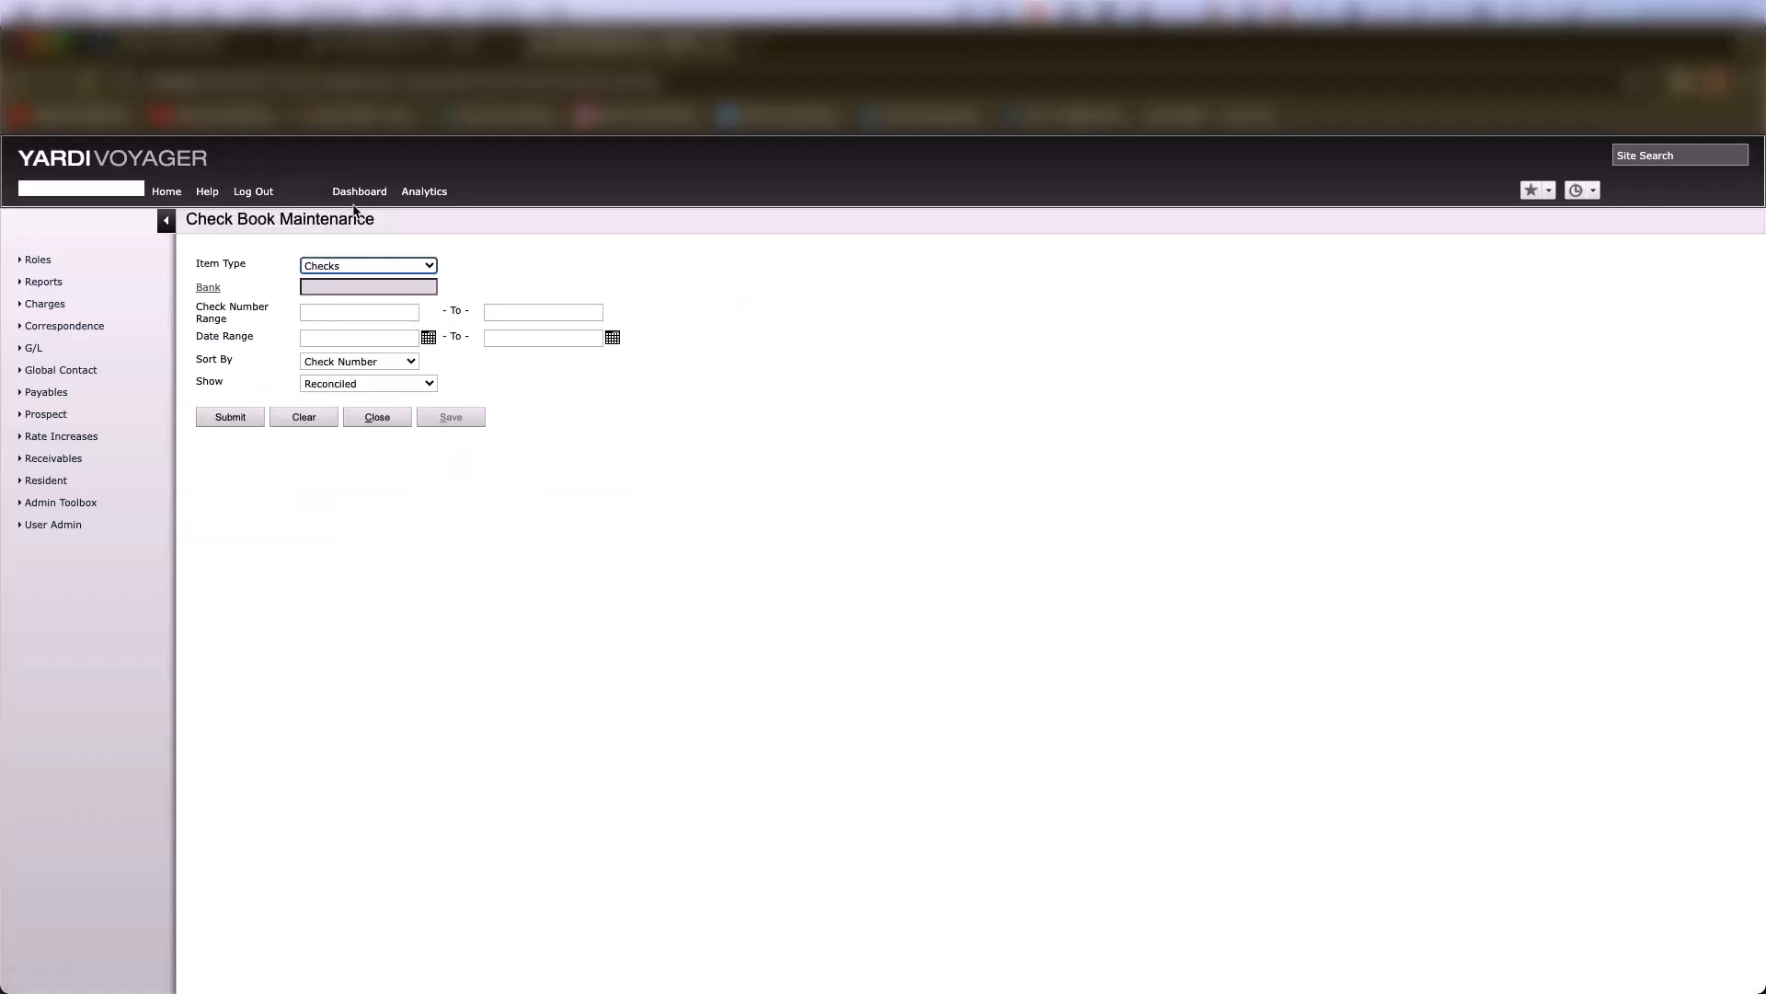
left_click(364, 214)
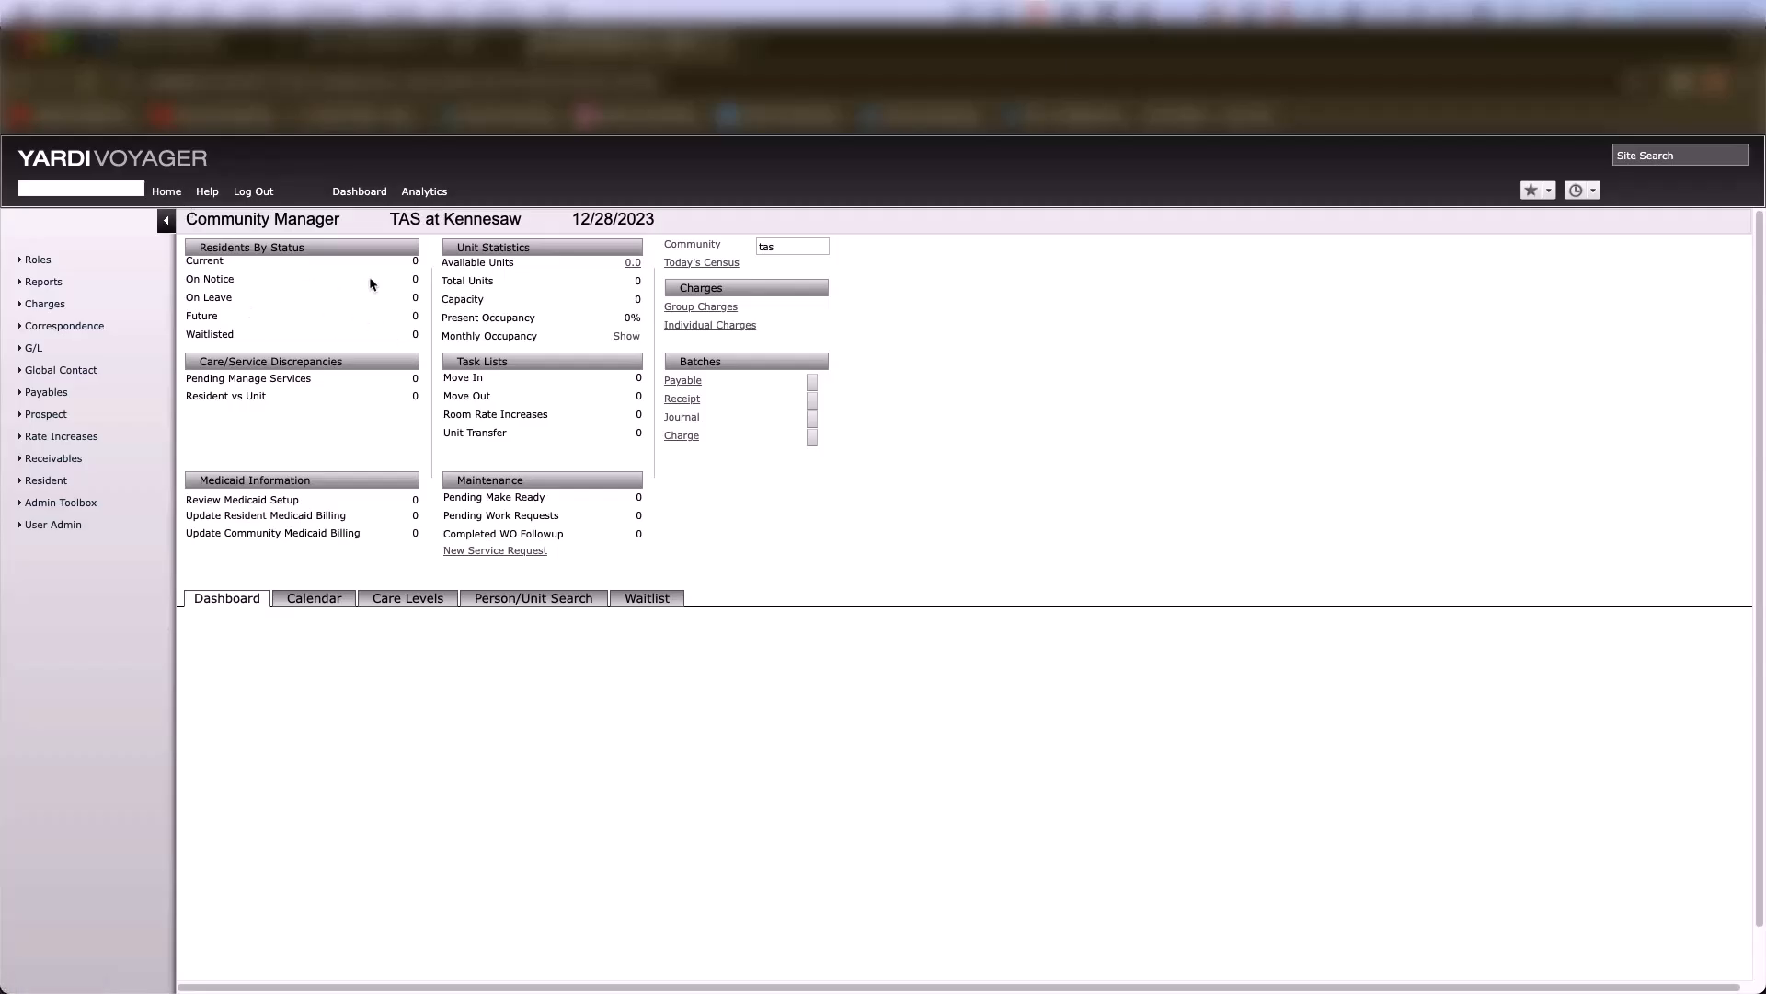
Return to the Voyager Menu Editor and set the Quick Menu's available Yardi dashboard to None, accepting the external file change
left_click(393, 43)
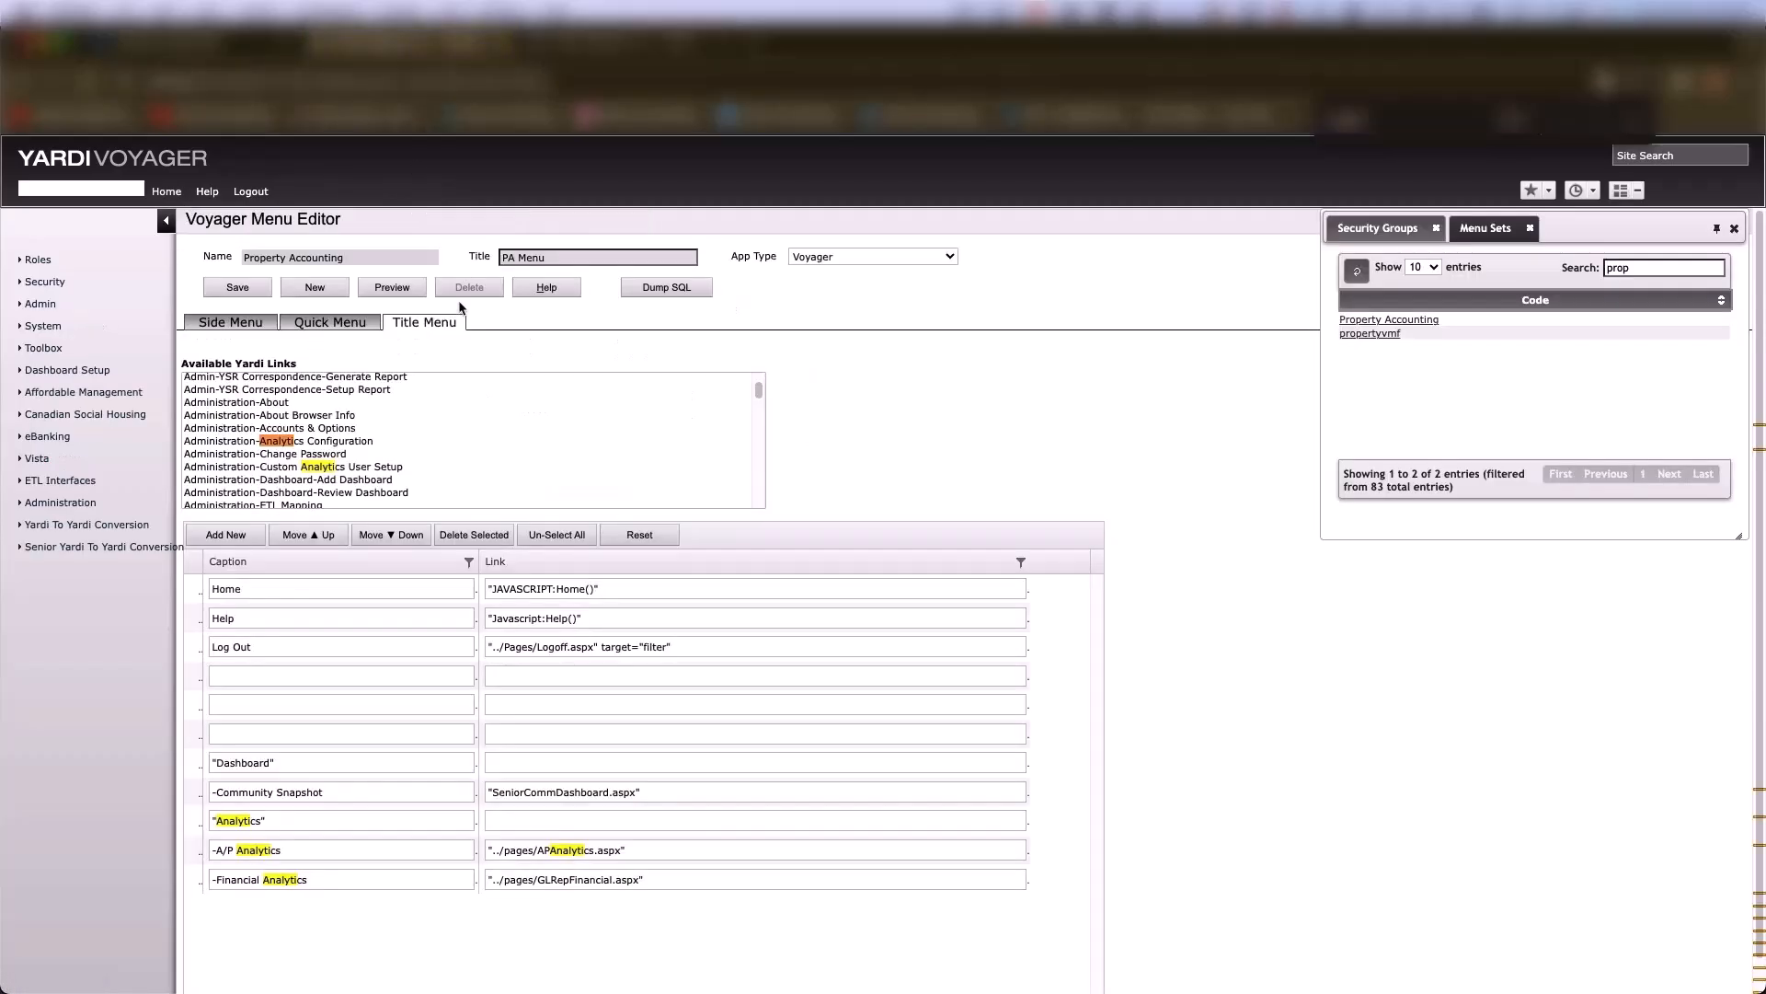
left_click(330, 323)
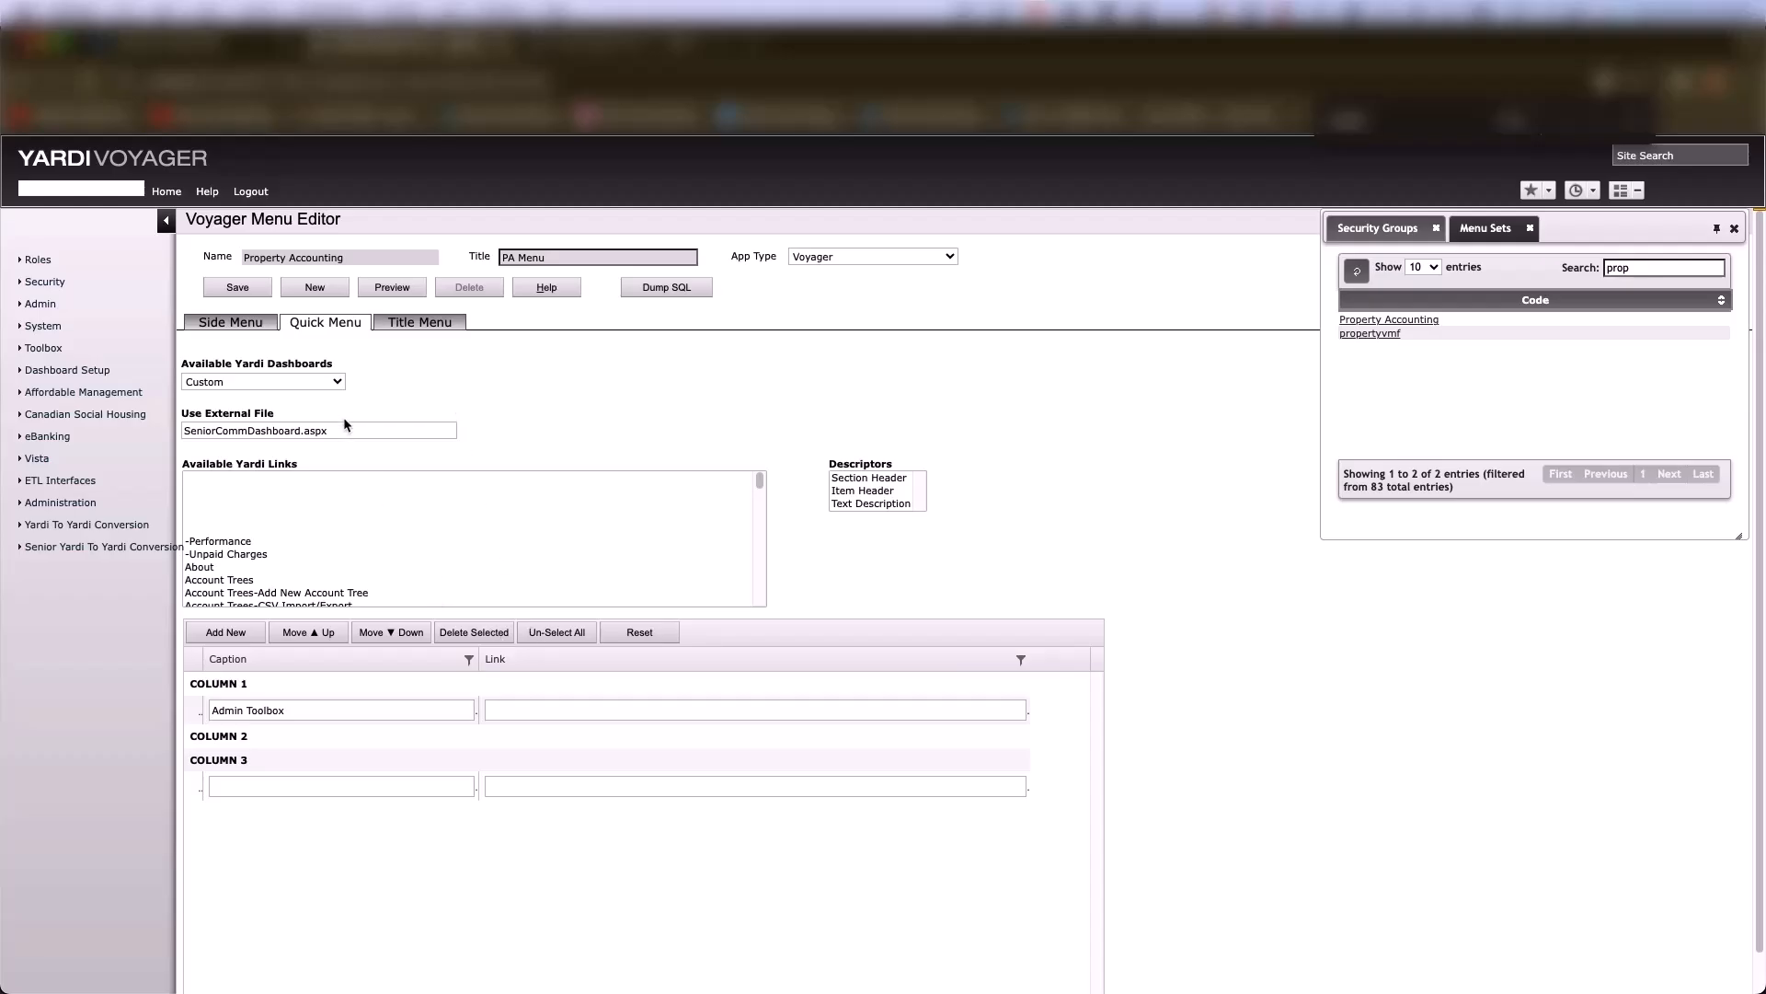
left_click(327, 382)
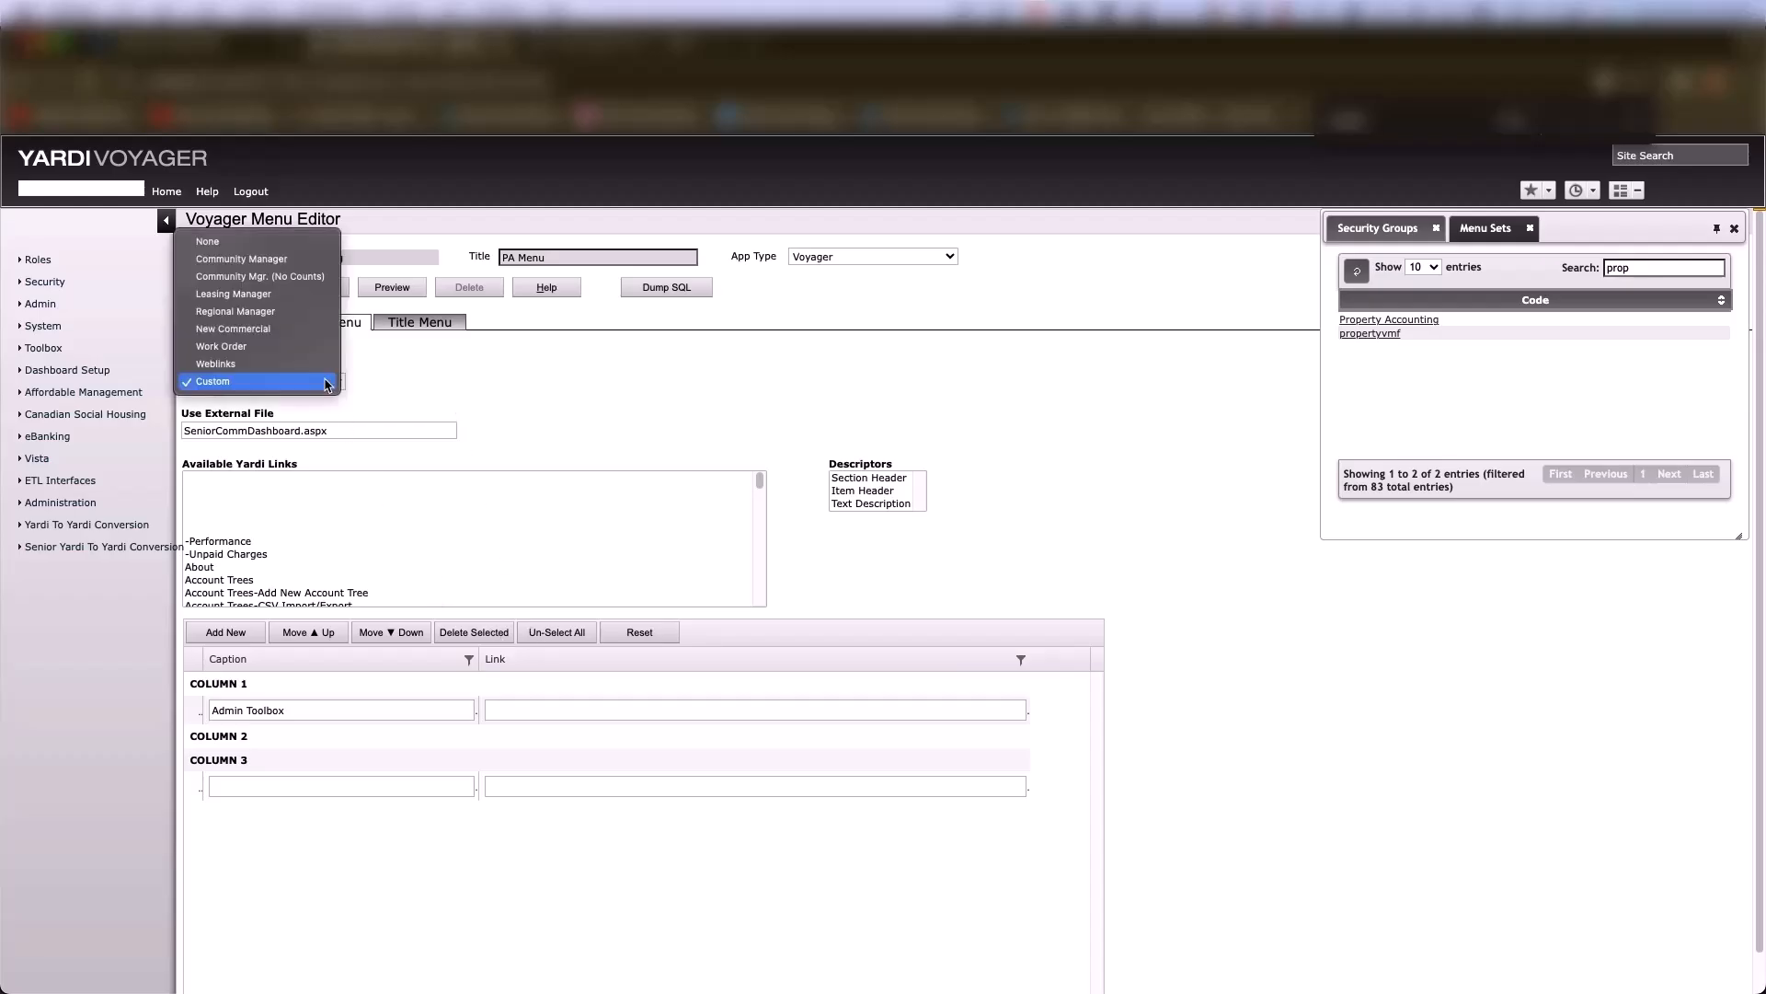
left_click(236, 242)
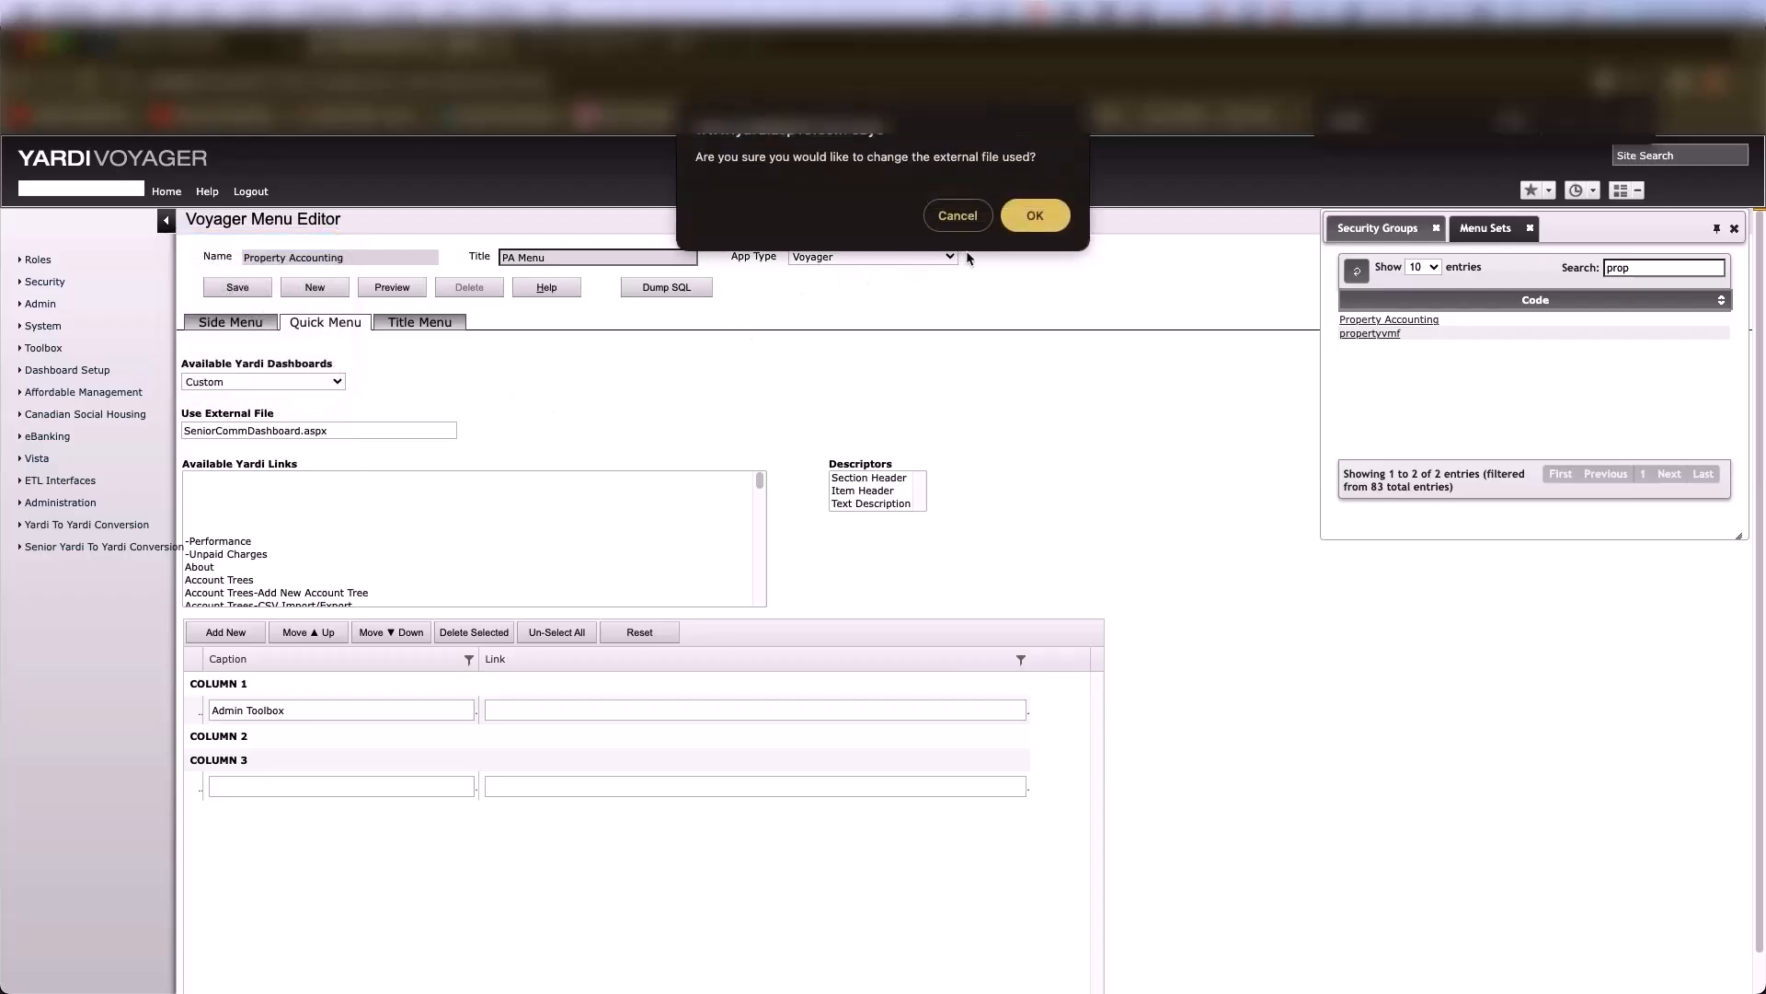
left_click(1053, 229)
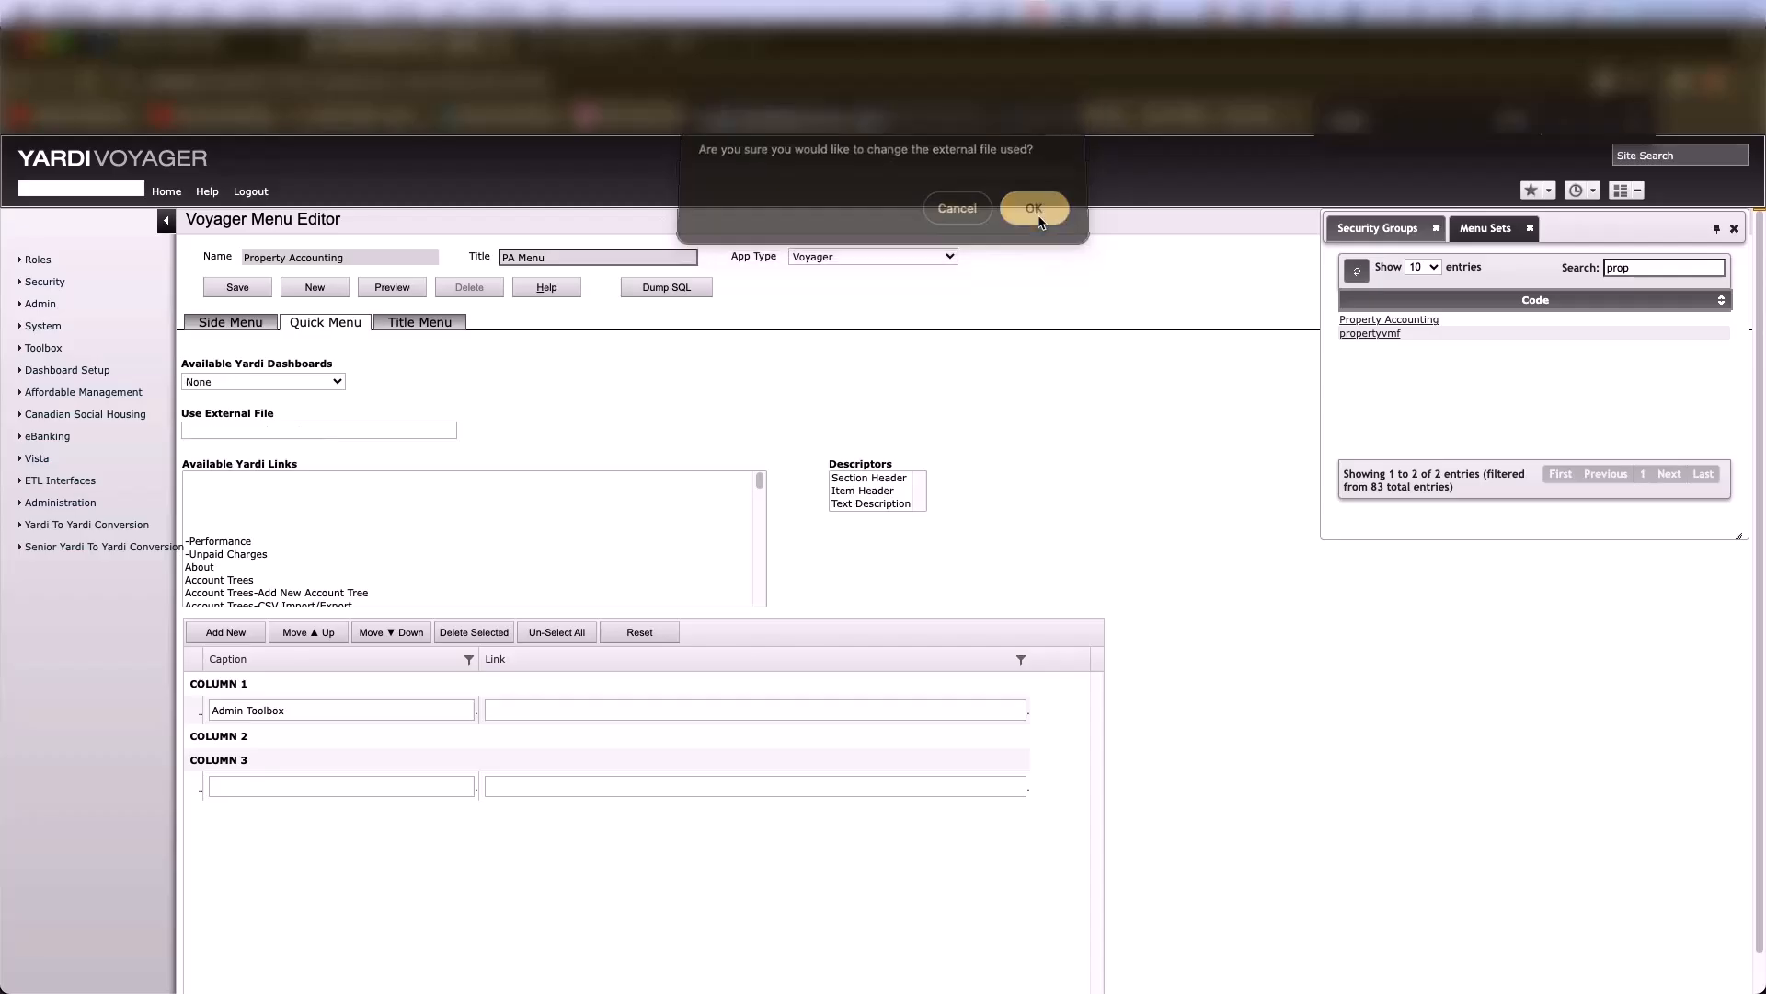
left_click(468, 398)
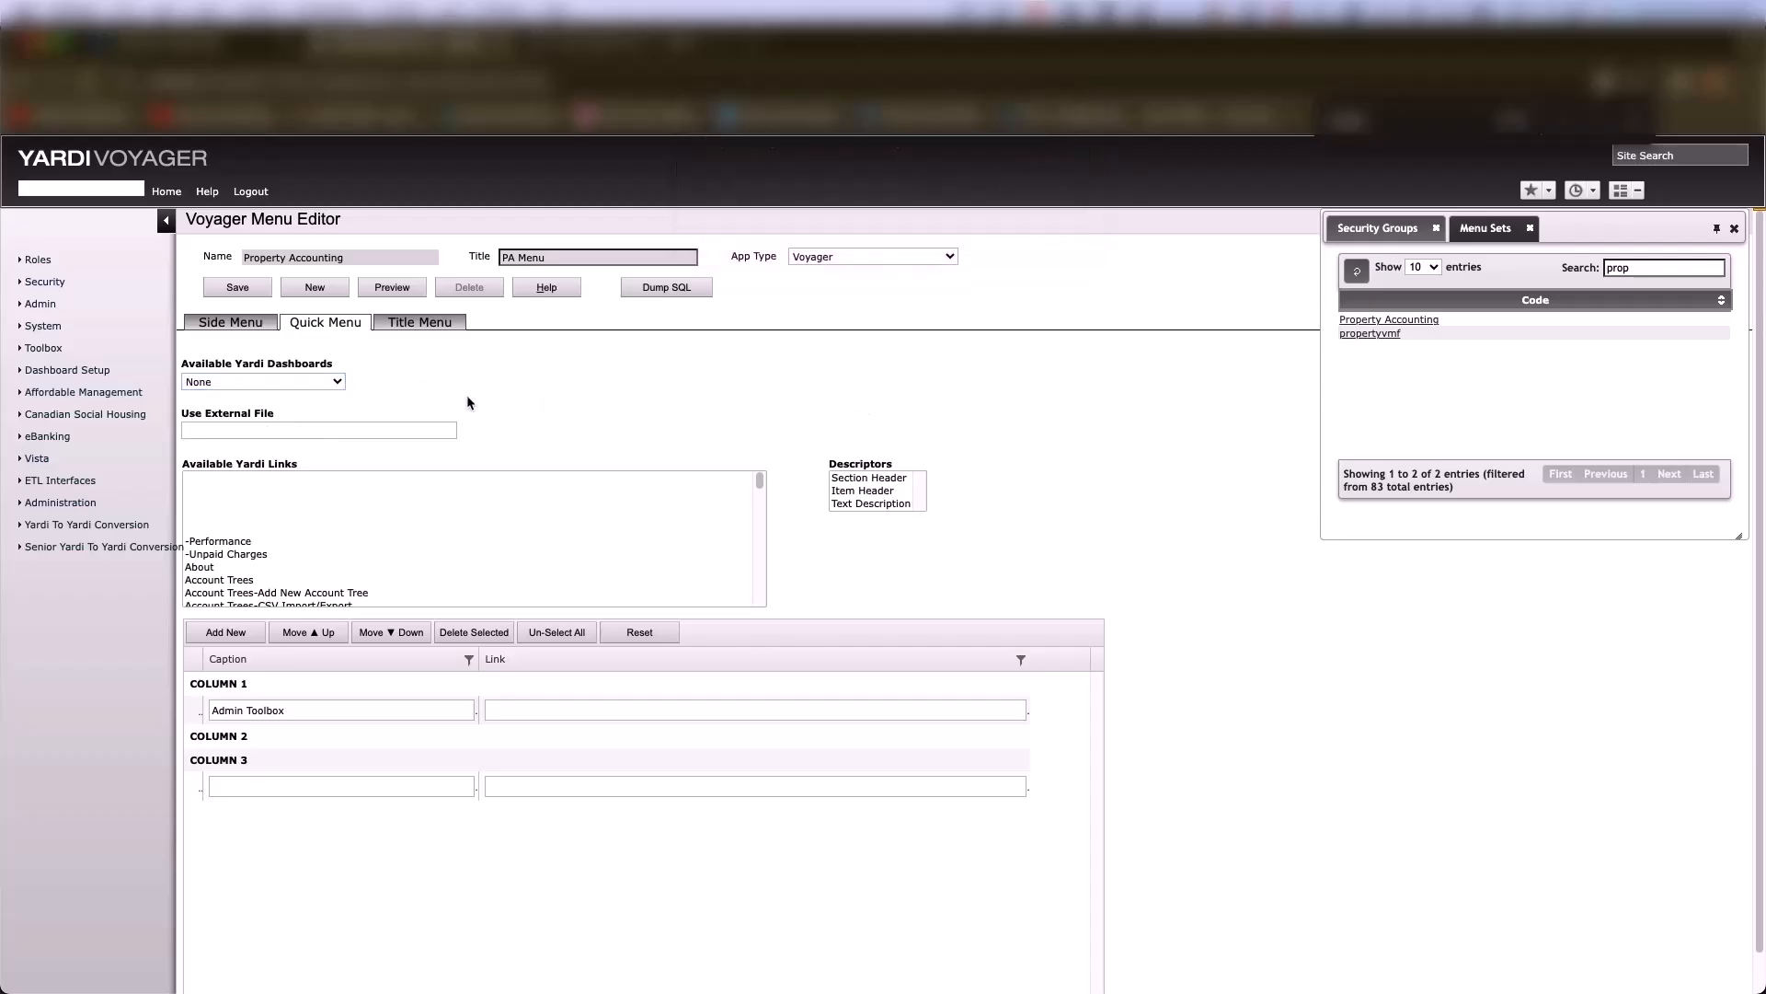
Save the menu set and test the Dashboard and Home entries on the PA Menu page in the other browser tab
left_click(237, 288)
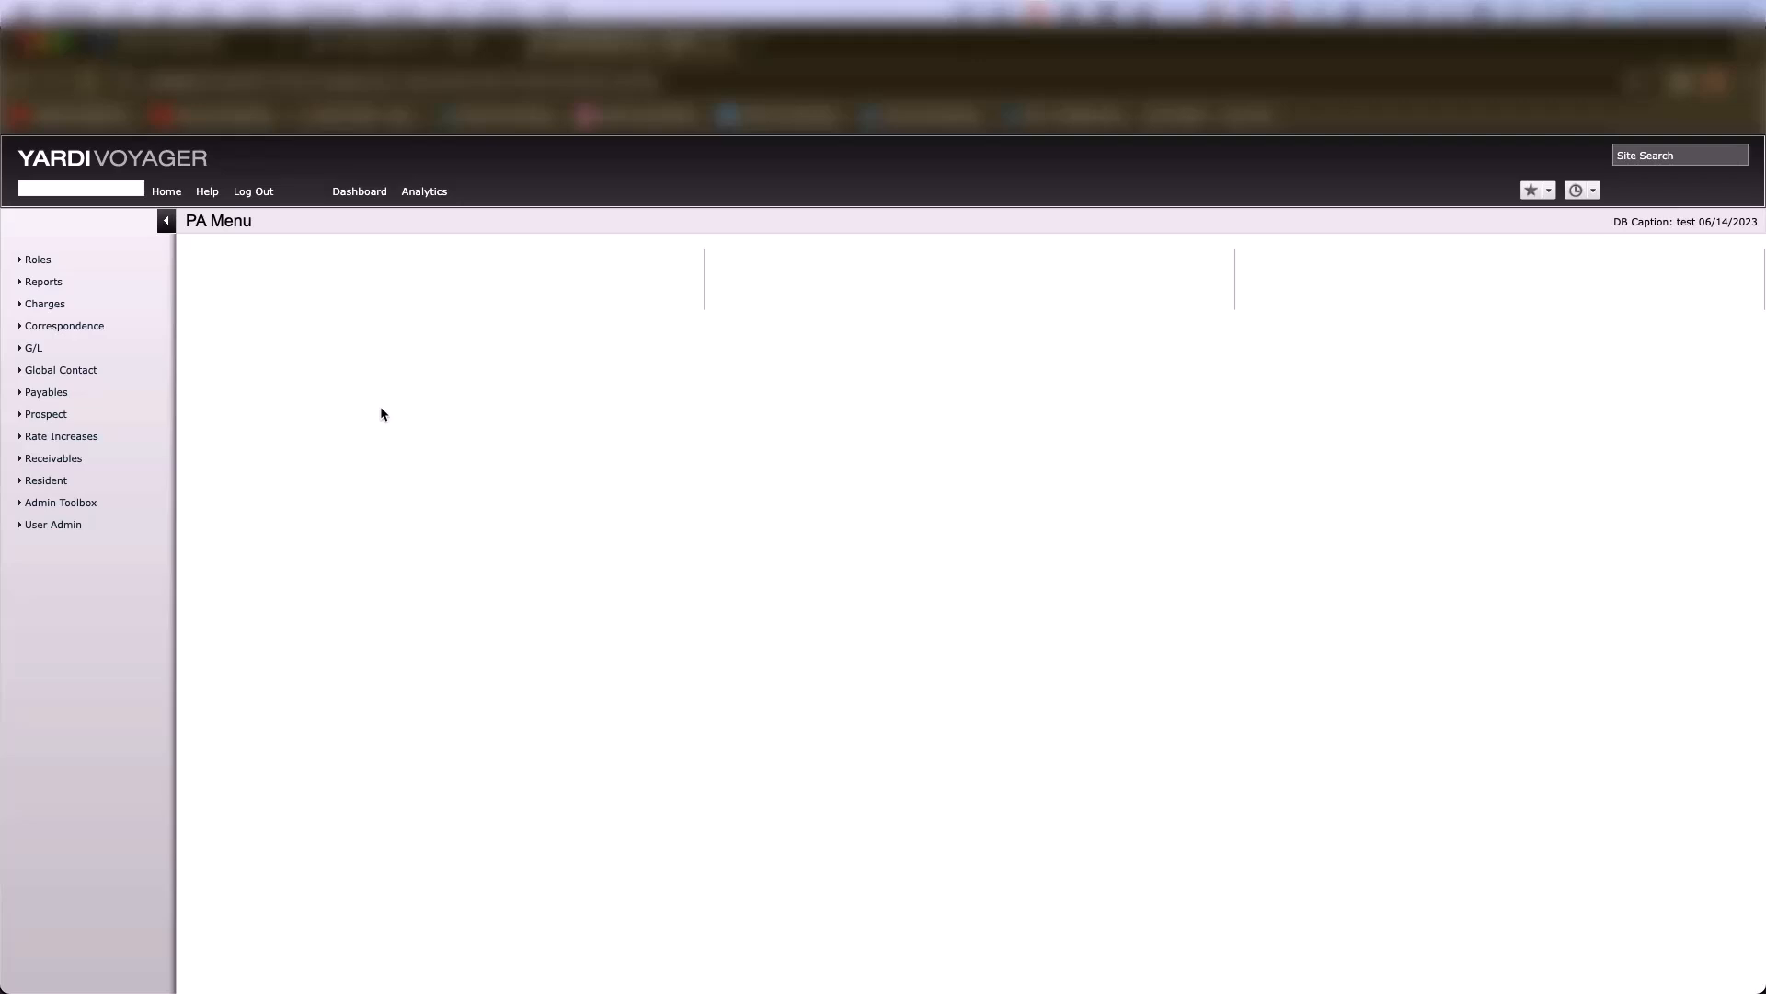
left_click(364, 195)
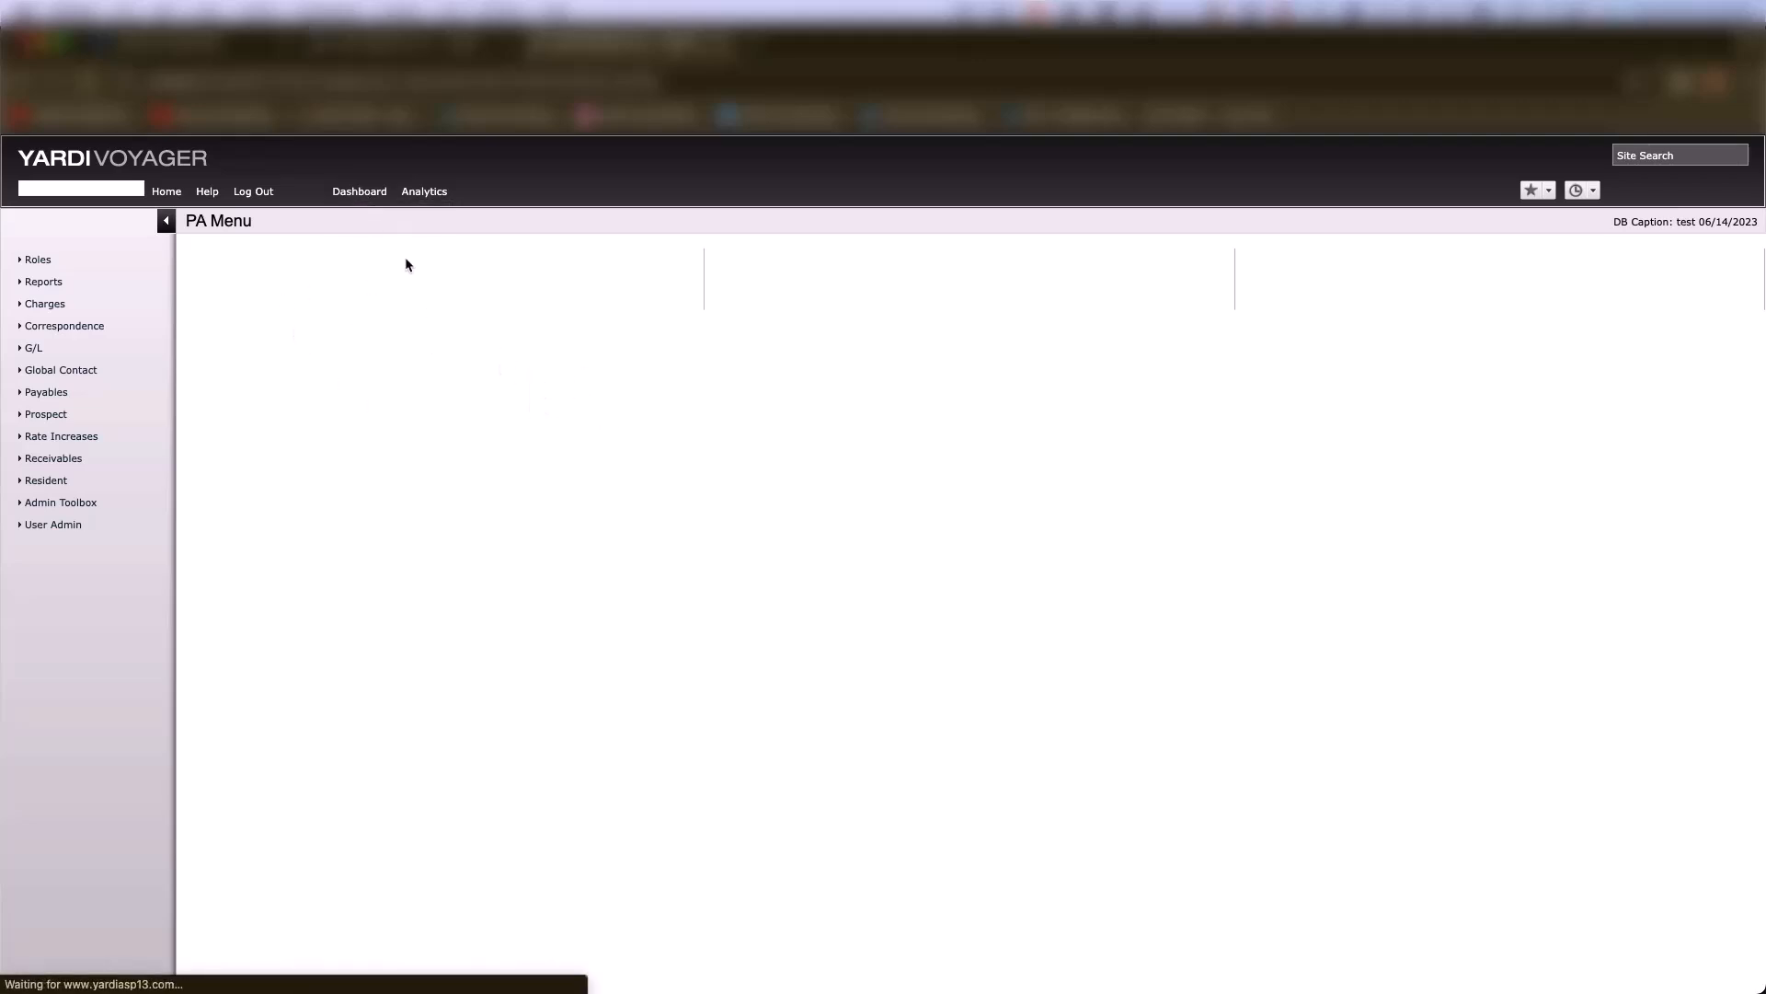
left_click(164, 193)
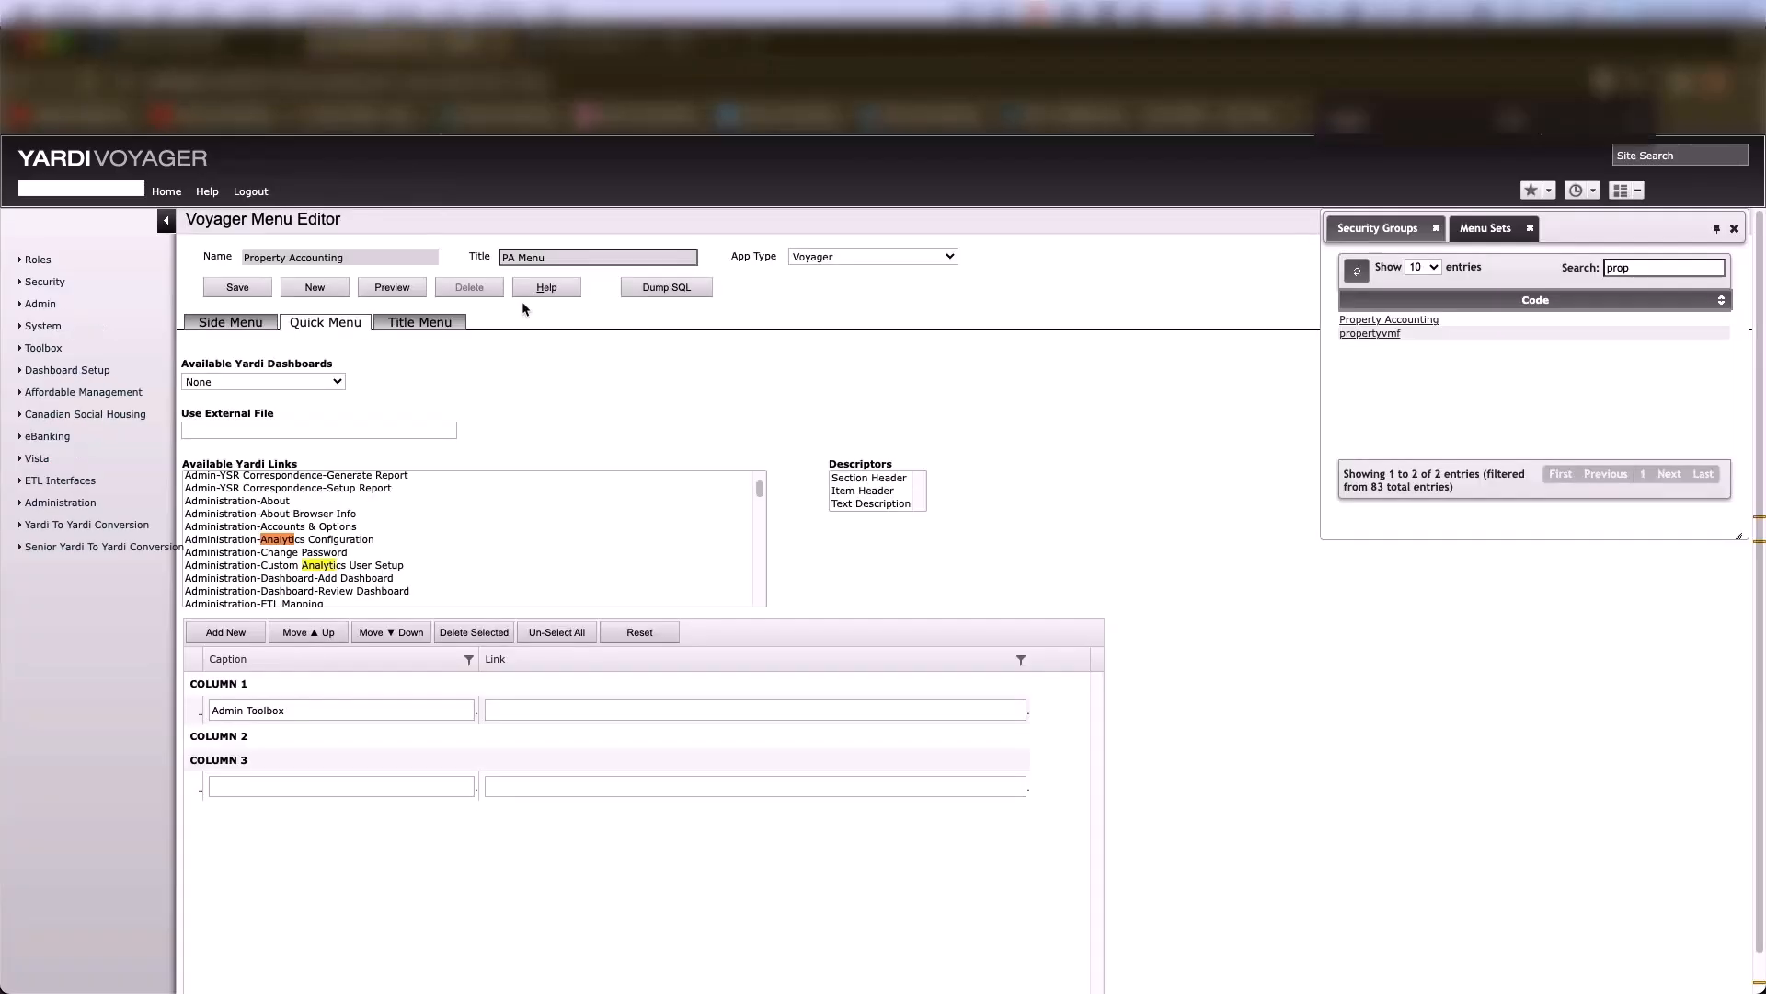
Set the link of the Quick Menu's Admin Toolbox row to "Section Header", matching the first descriptor
left_click(518, 713)
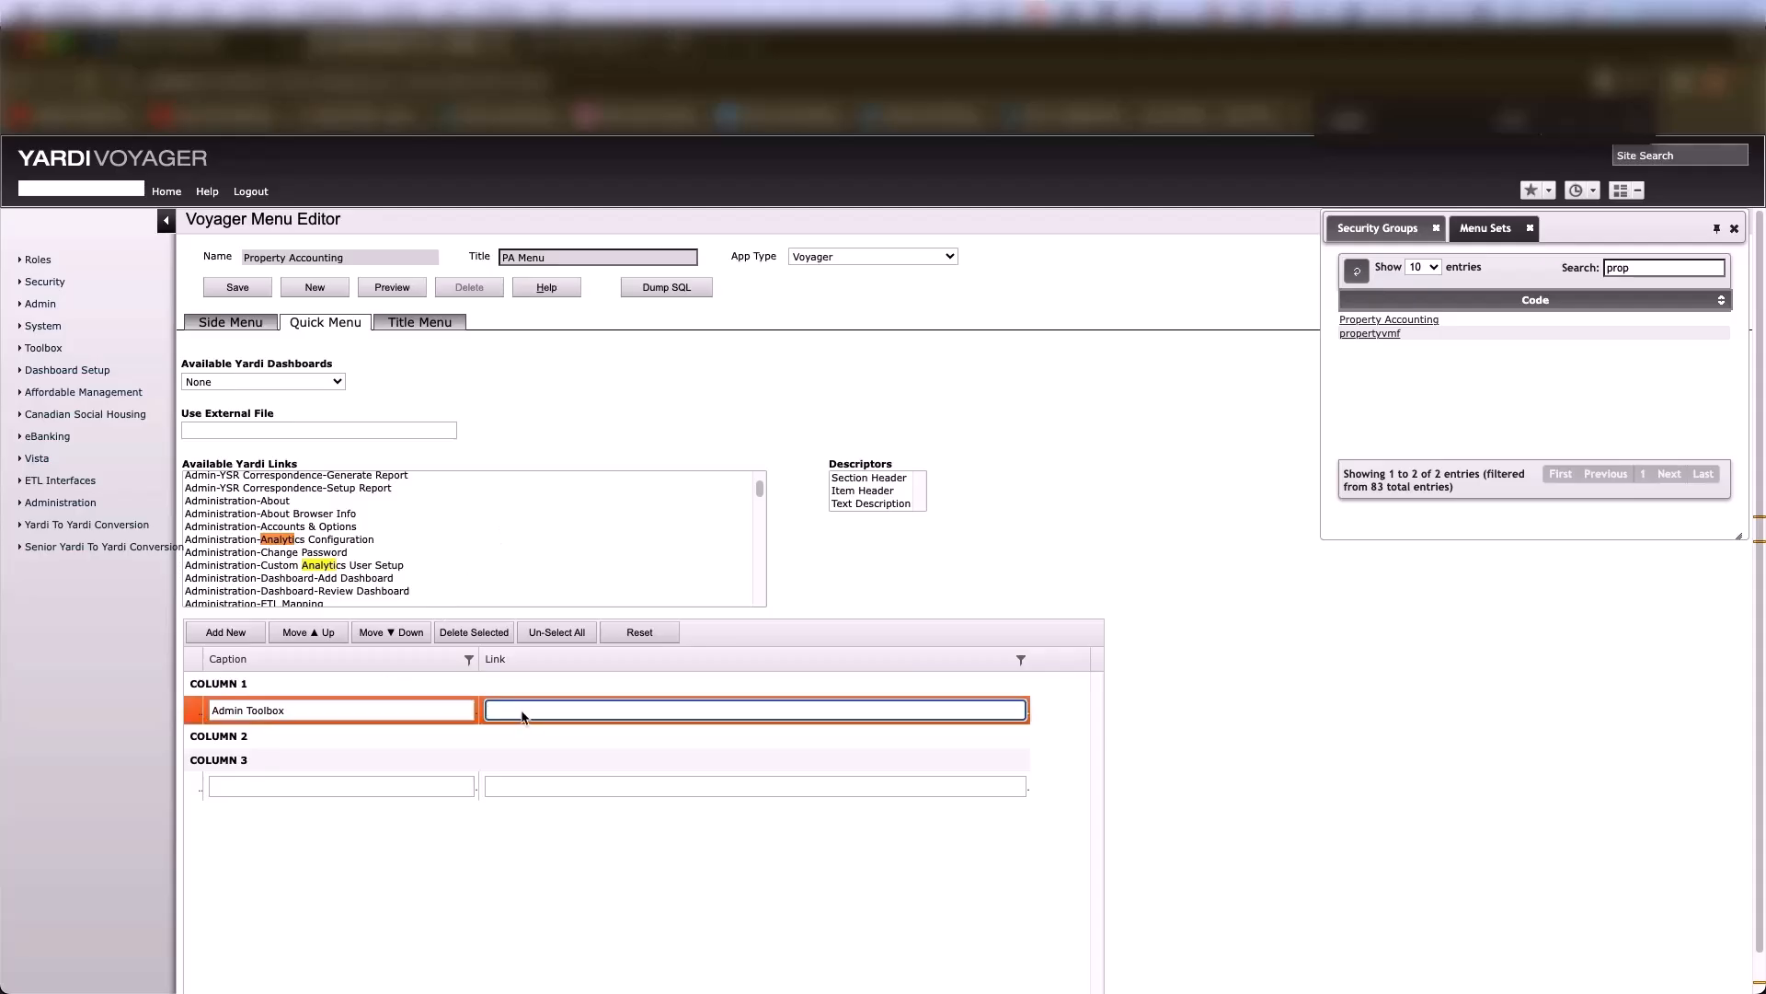
type("Section Header")
left_click(392, 703)
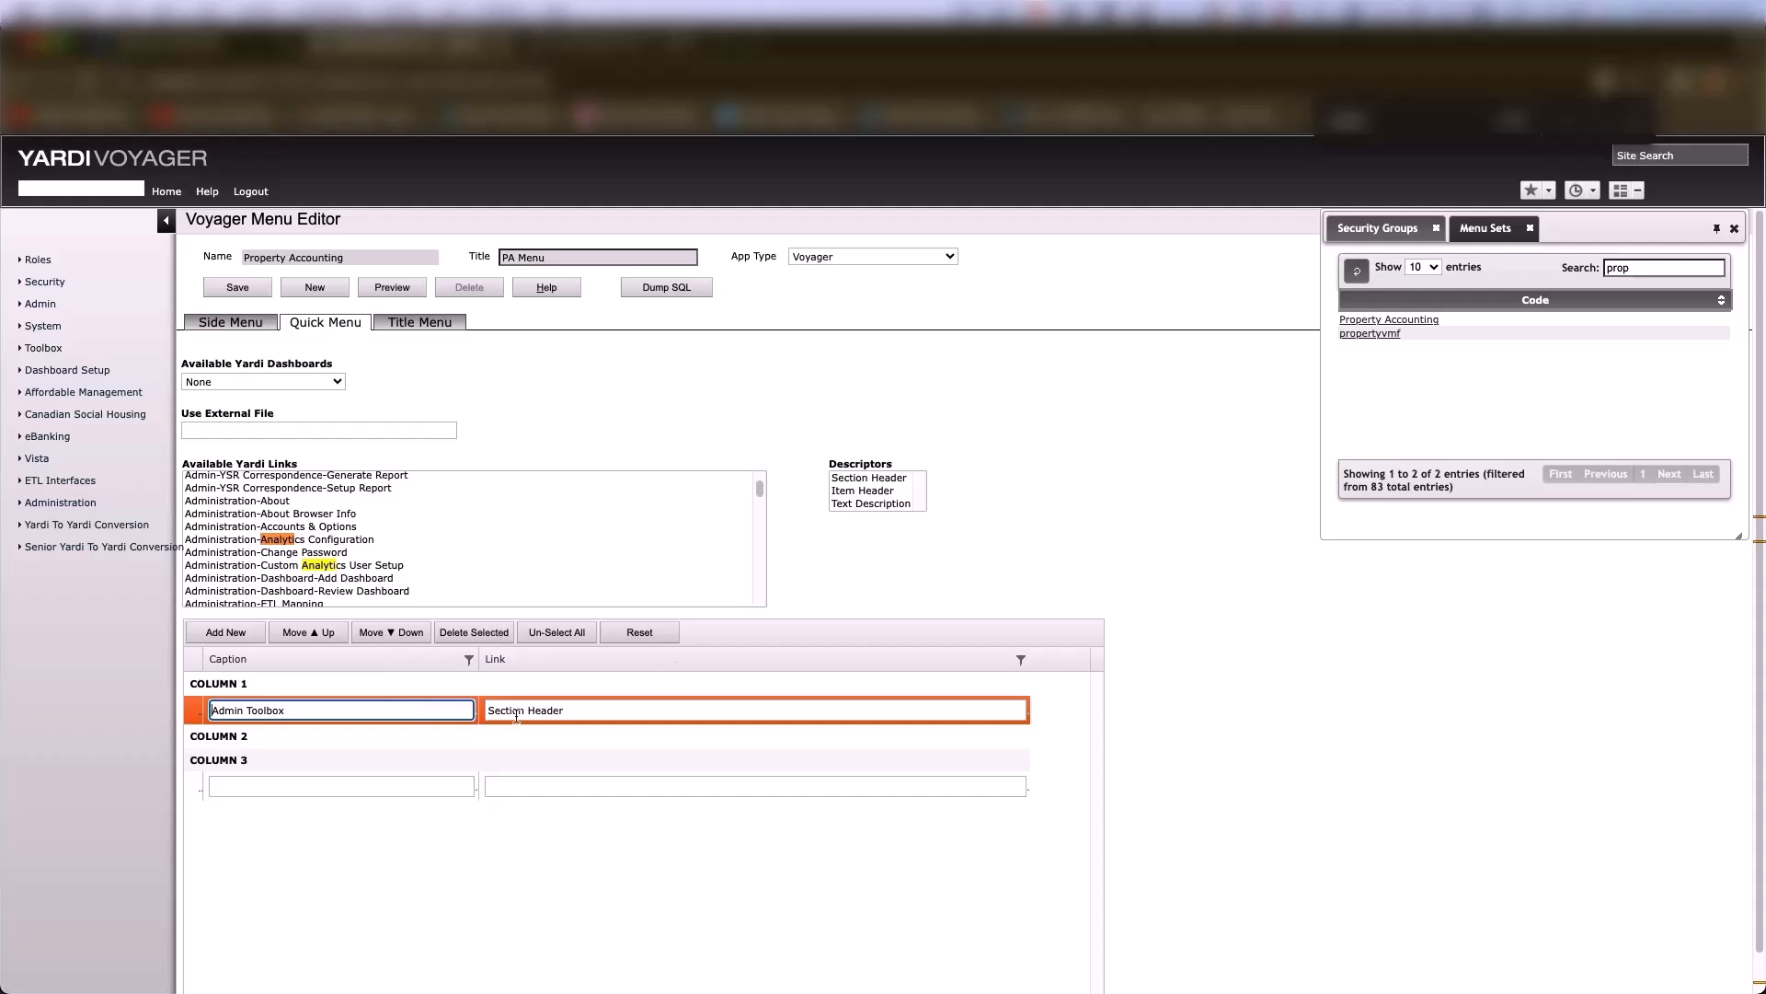
left_click(879, 478)
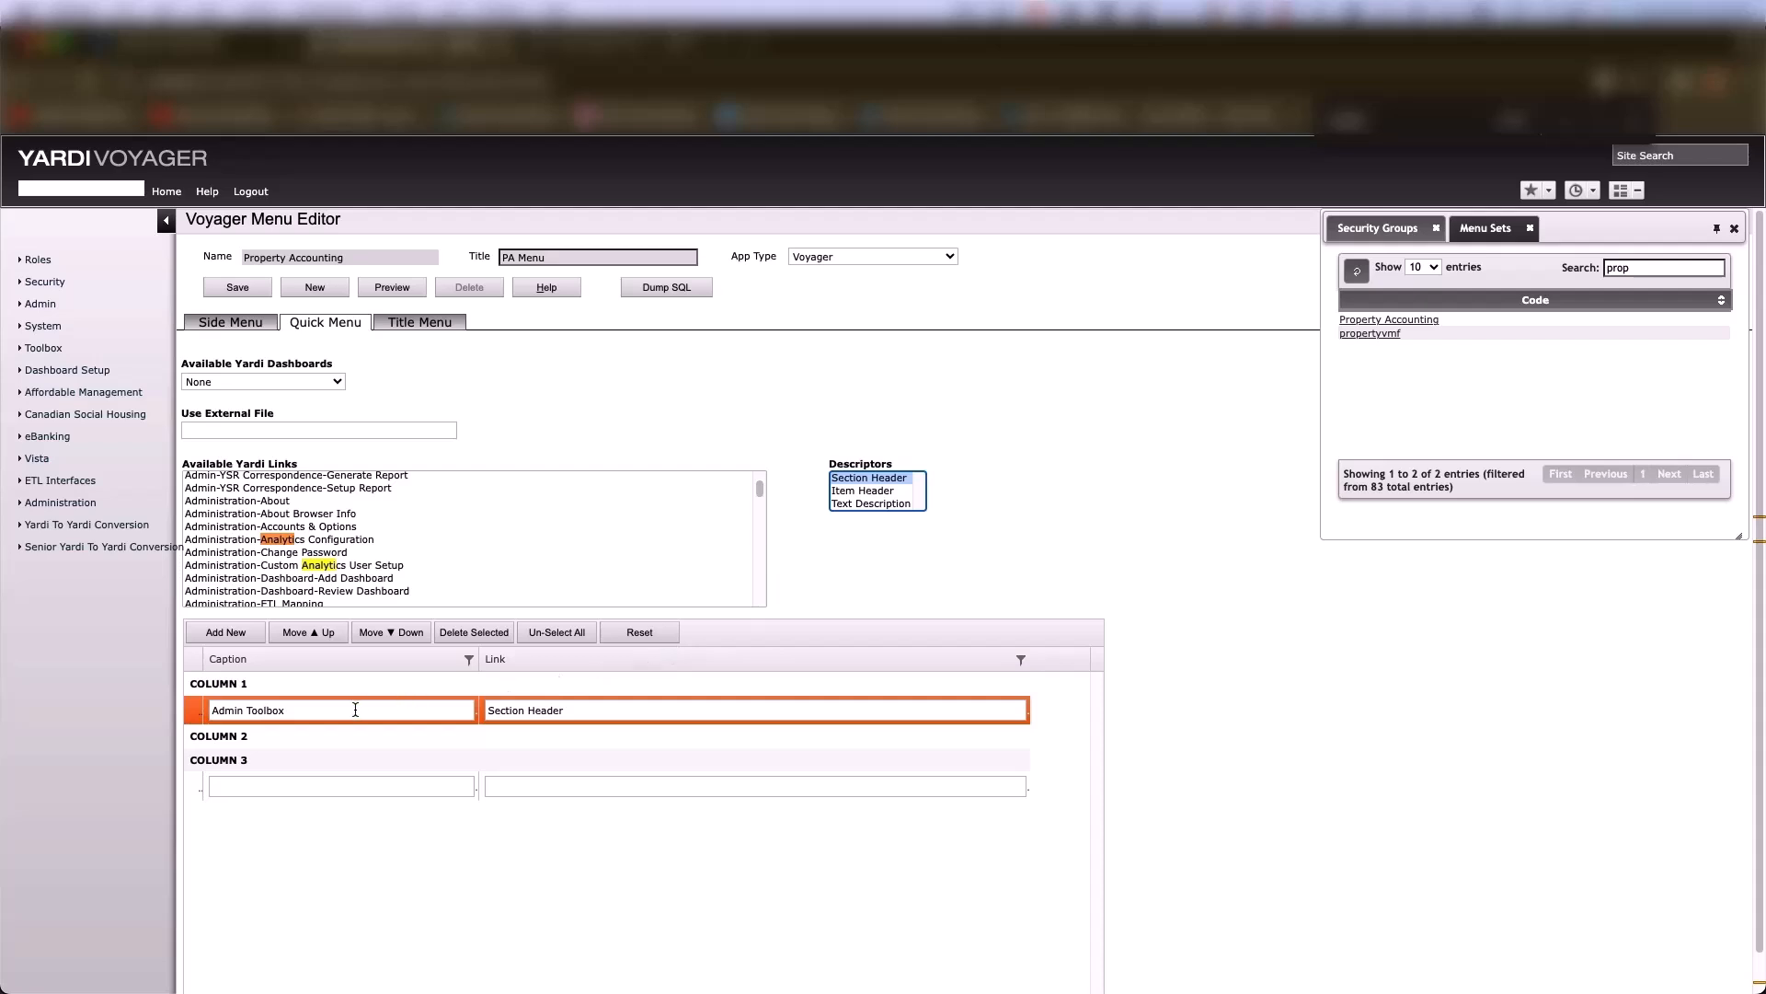
left_click(224, 632)
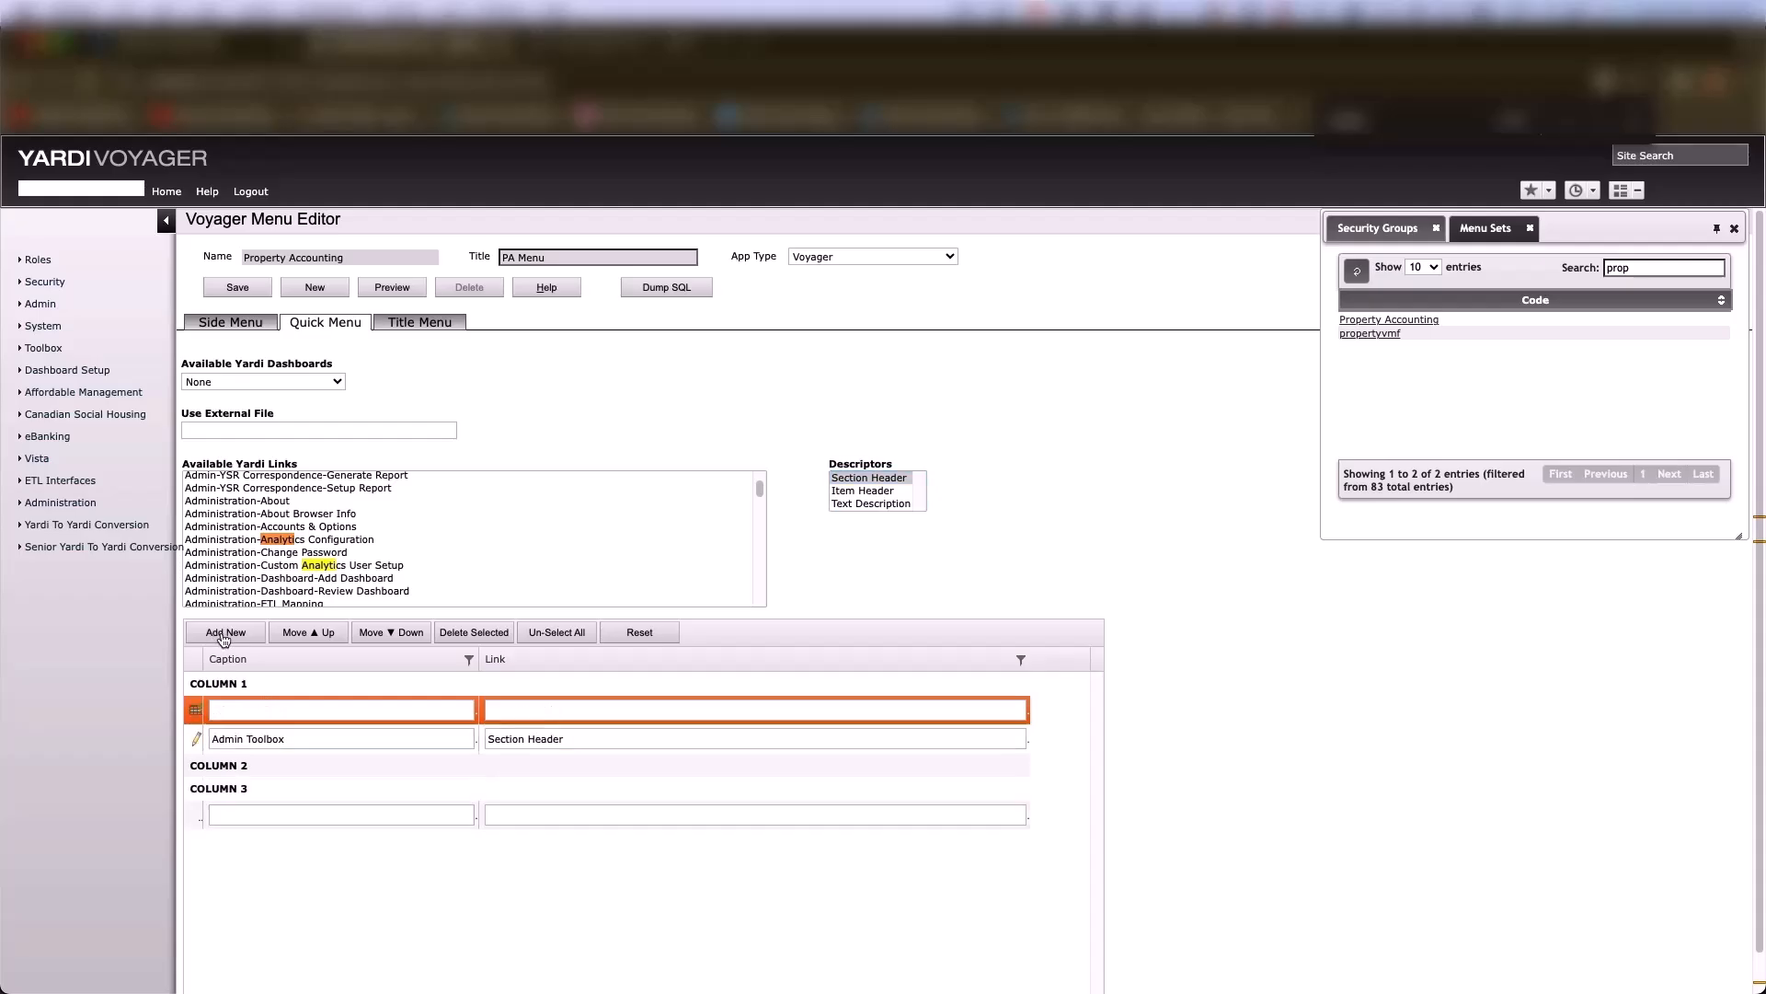
left_click(474, 635)
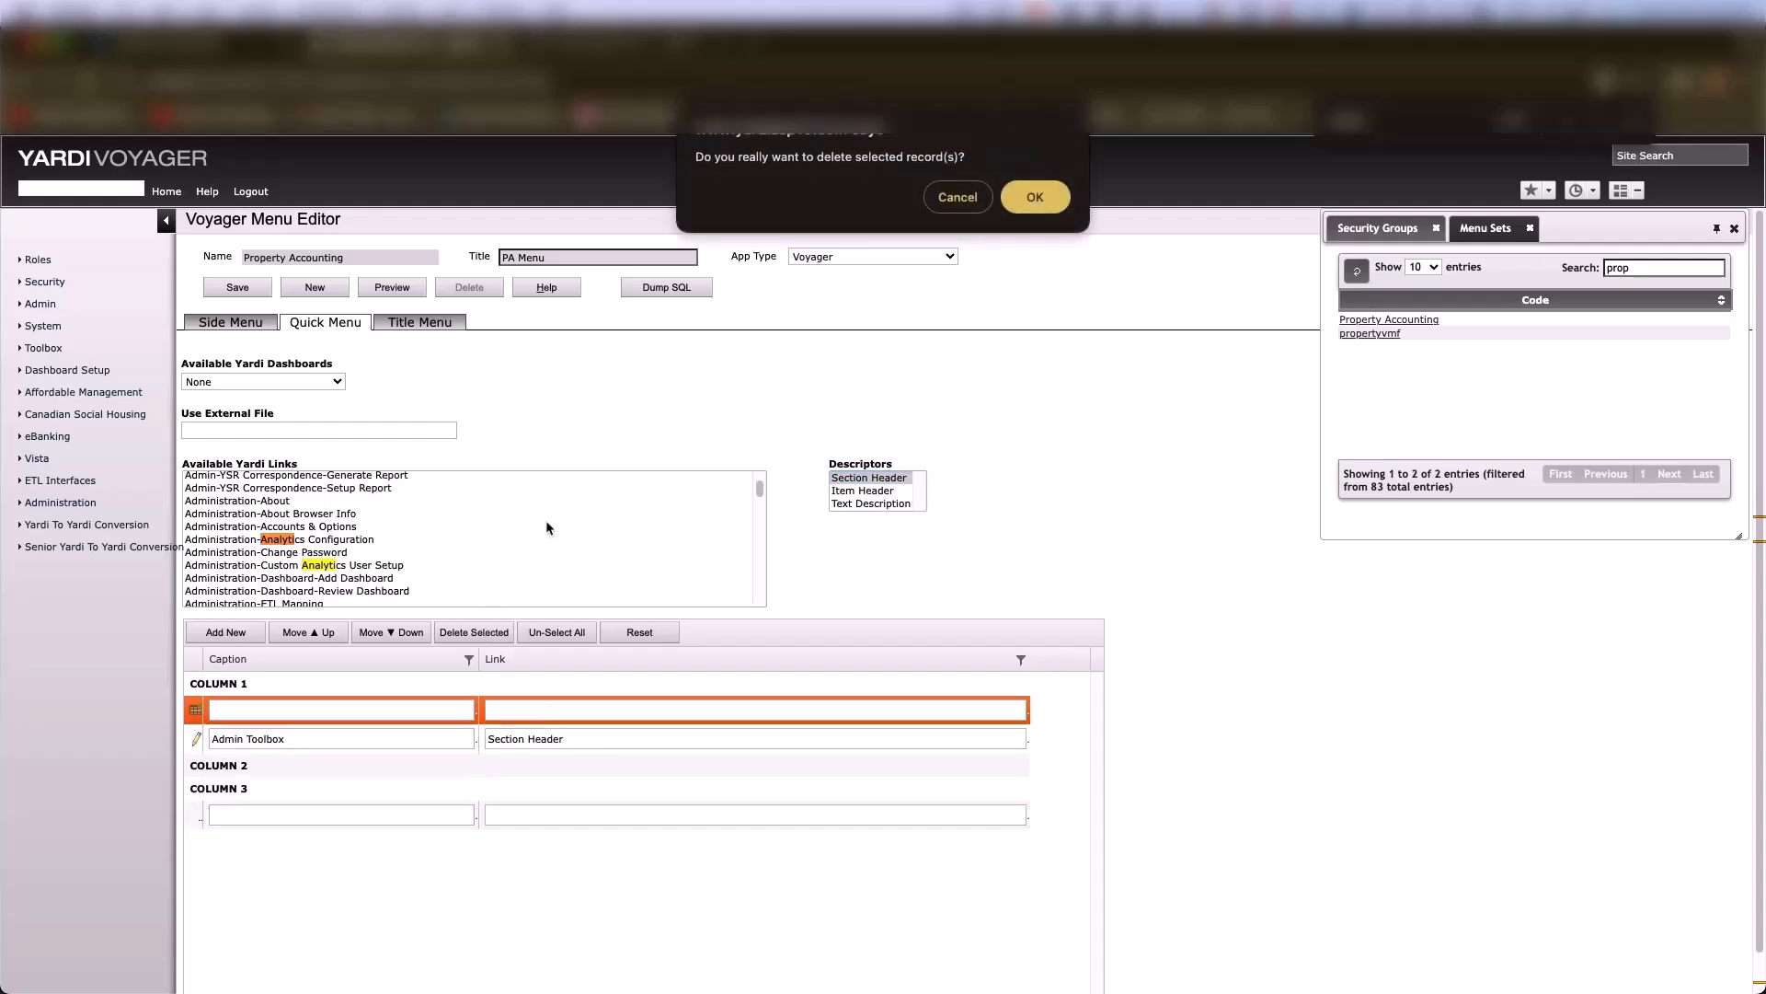
left_click(1045, 202)
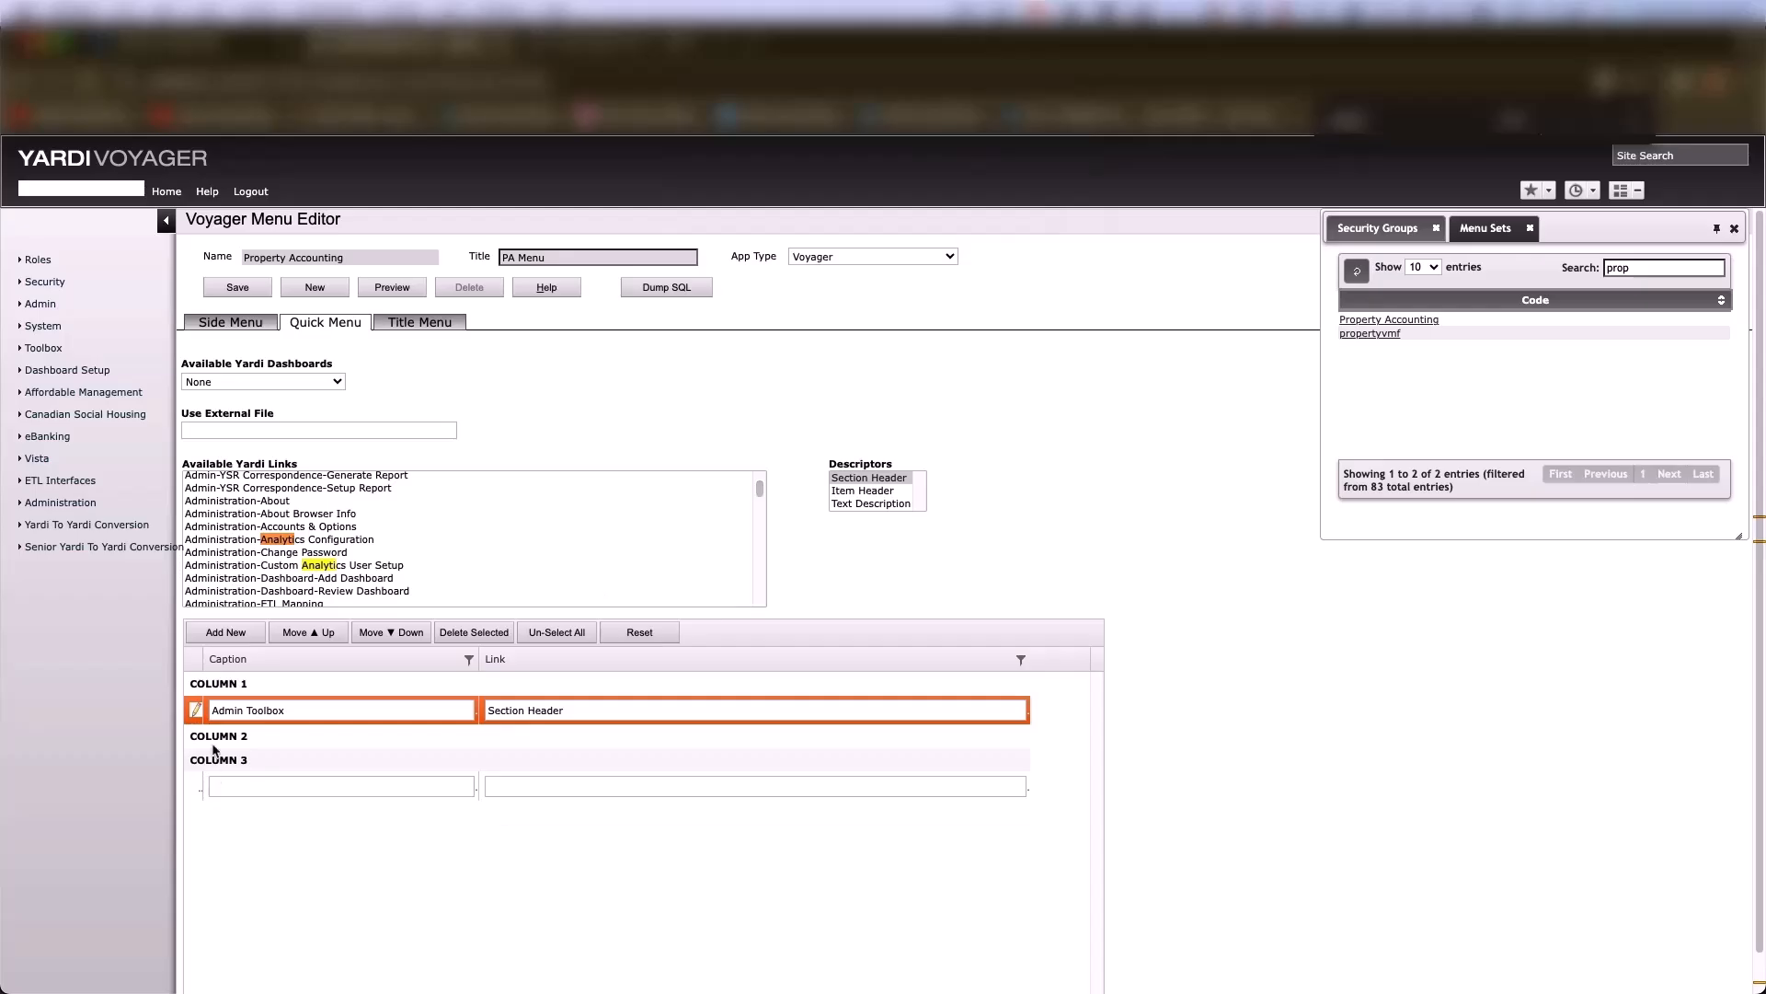
Add two blank rows below Admin Toolbox in Column 1 of the Quick Menu
left_click(213, 747)
left_click(226, 633)
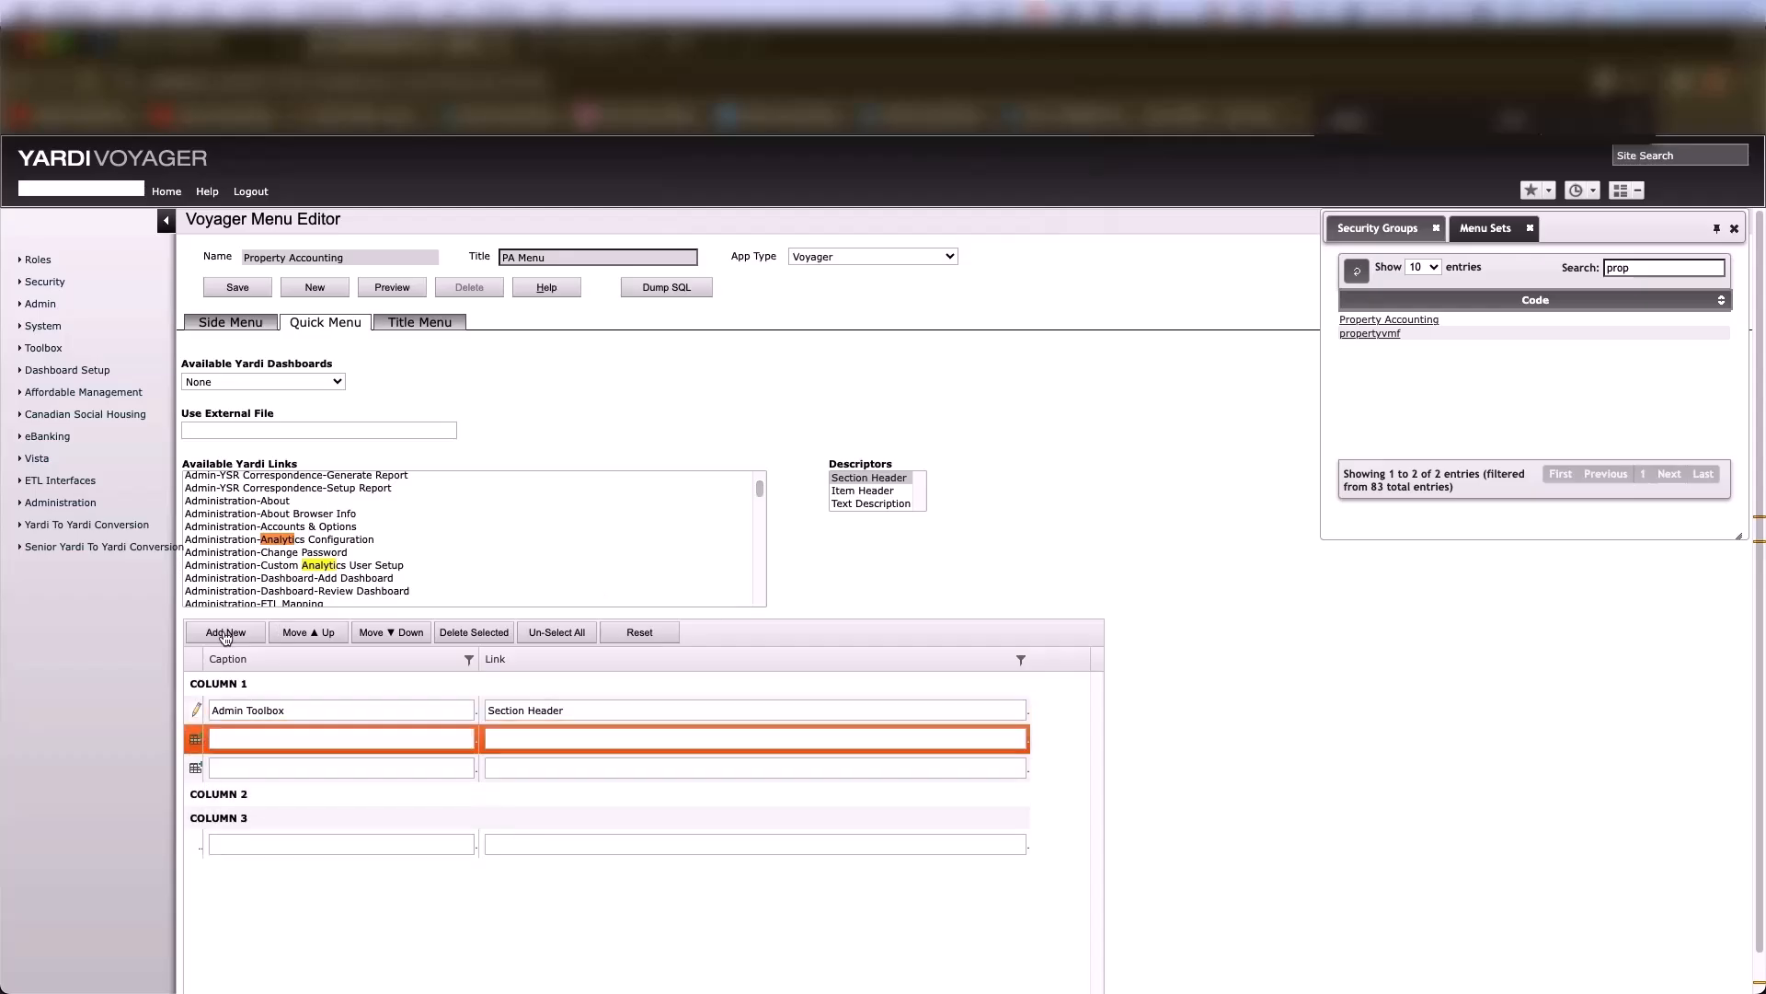
left_click(384, 741)
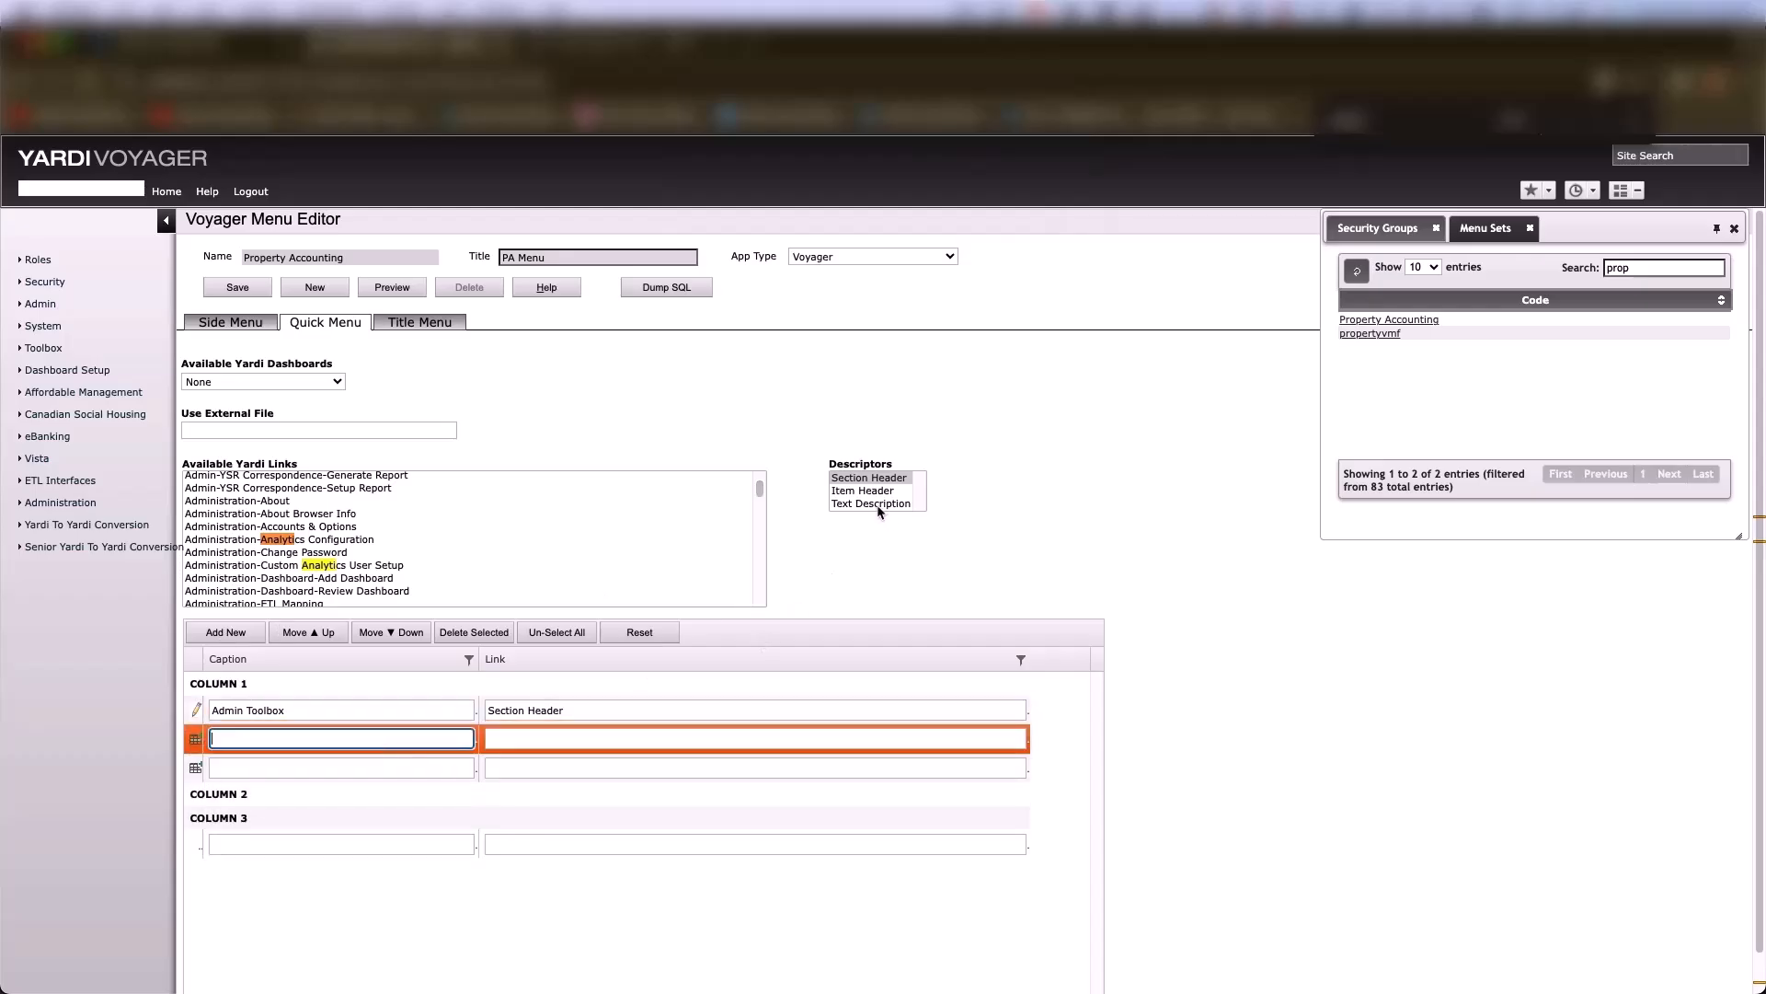
Try to apply the Item Header and Section Header descriptors to the Column 1 rows from the descriptor choices
left_click(864, 491)
left_click(405, 731)
left_click(405, 706)
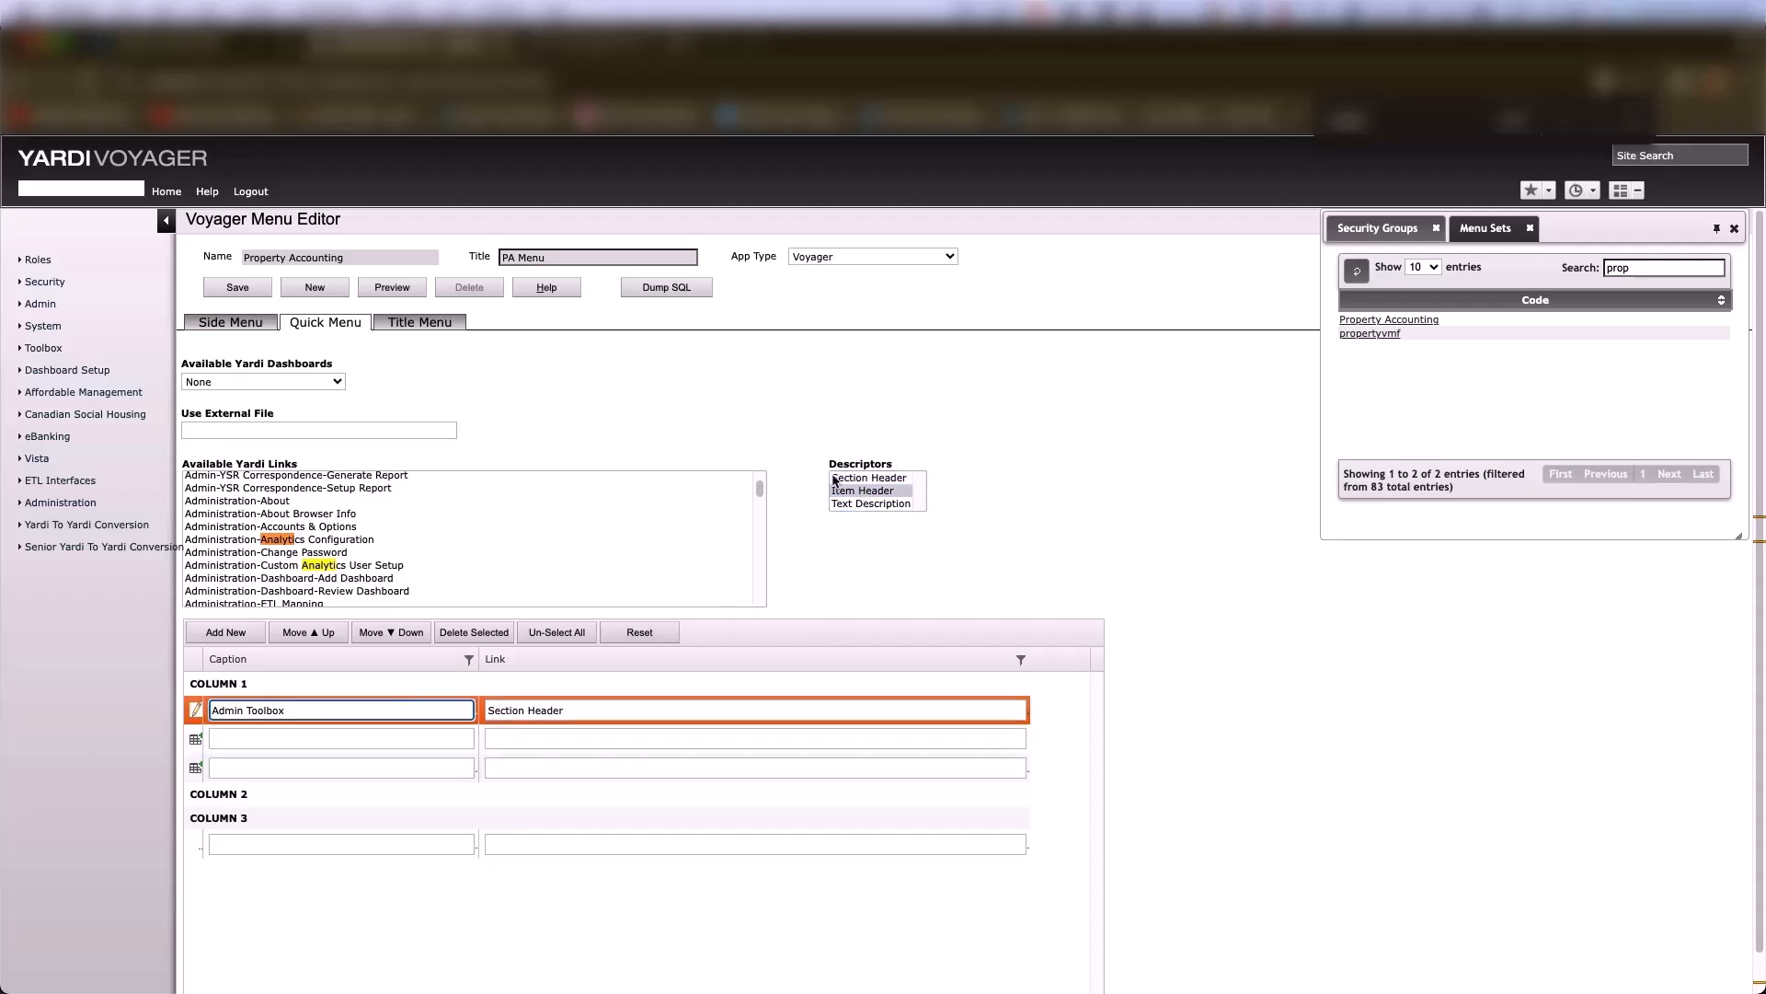
left_click(848, 479)
right_click(847, 482)
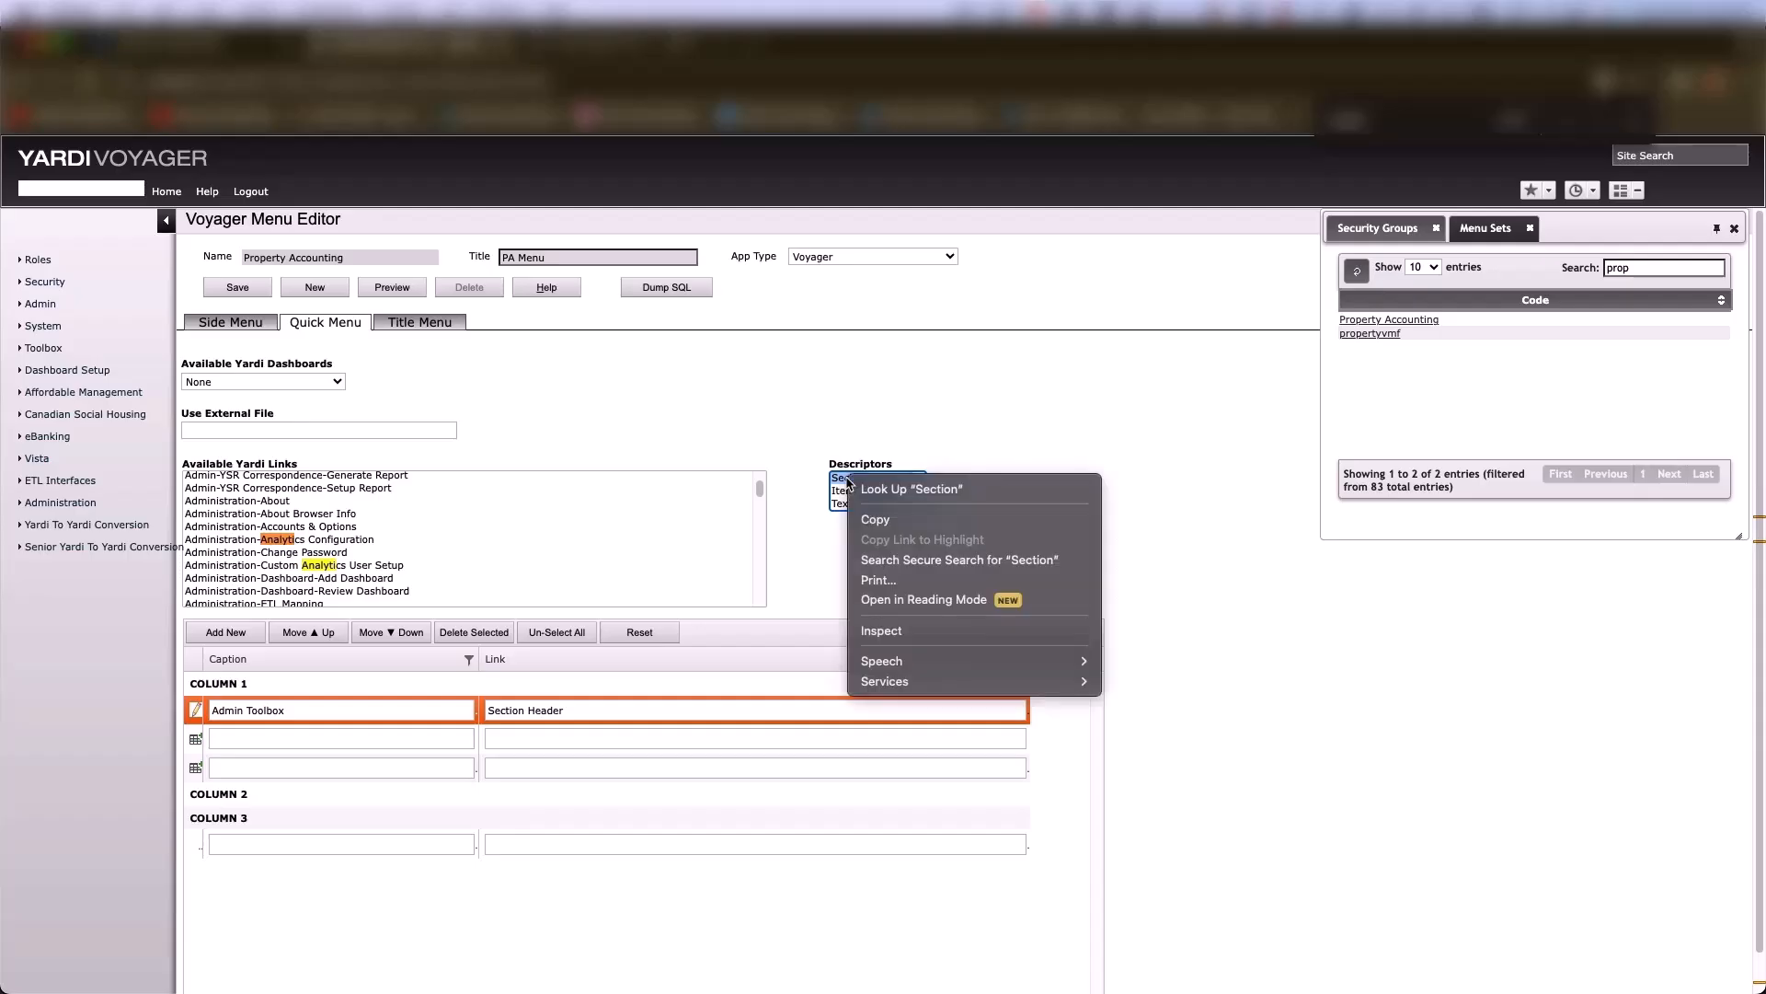
left_click(815, 443)
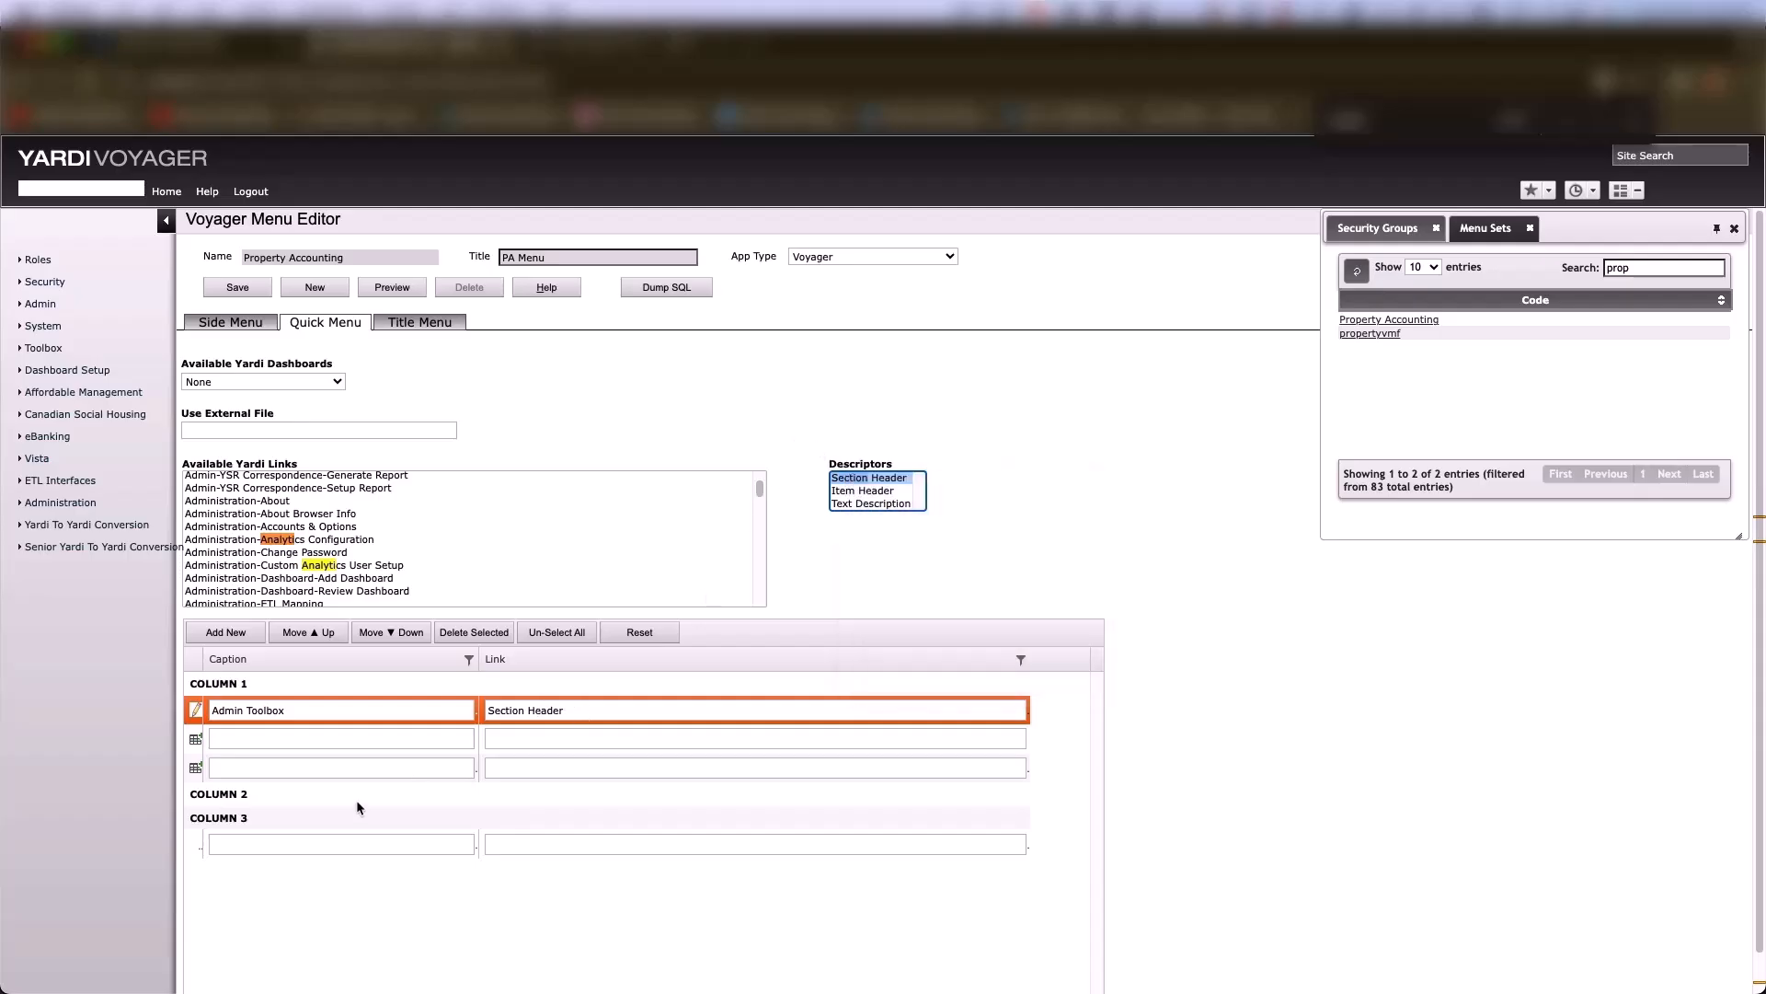
Fill the first blank row under Admin Toolbox in Column 1 with the link "Item Header" and the caption "Delete Transaction"
left_click(352, 738)
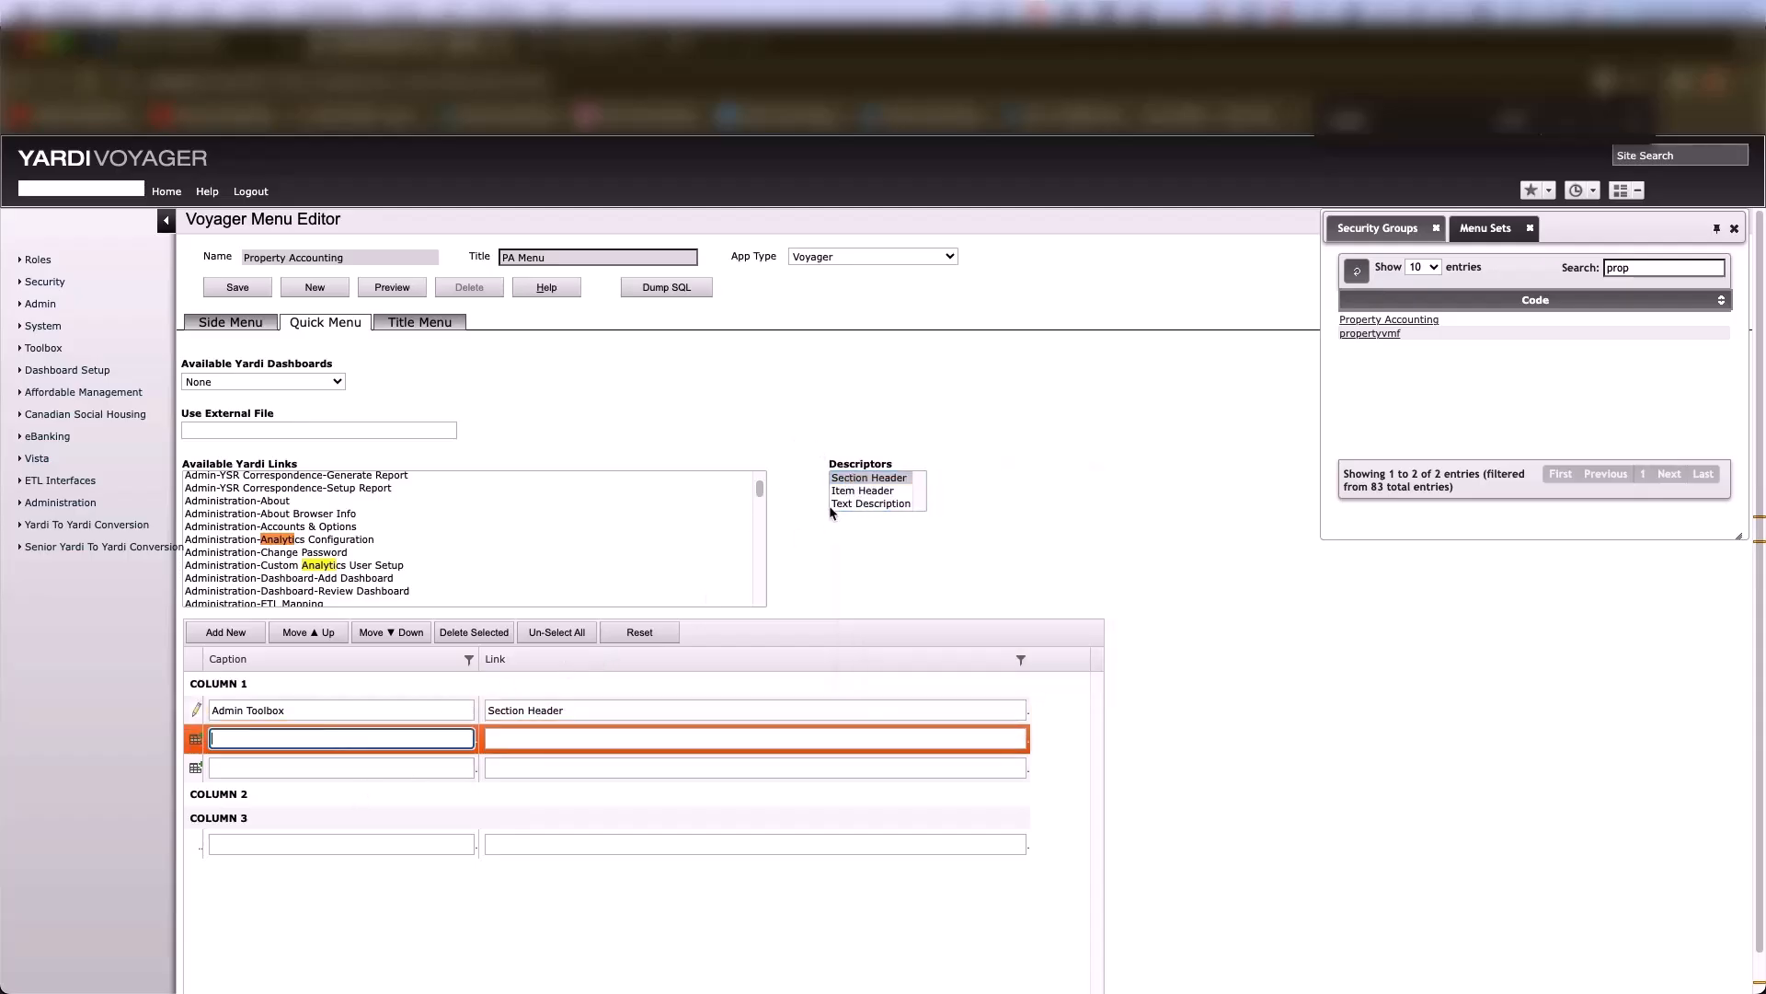
left_click(855, 490)
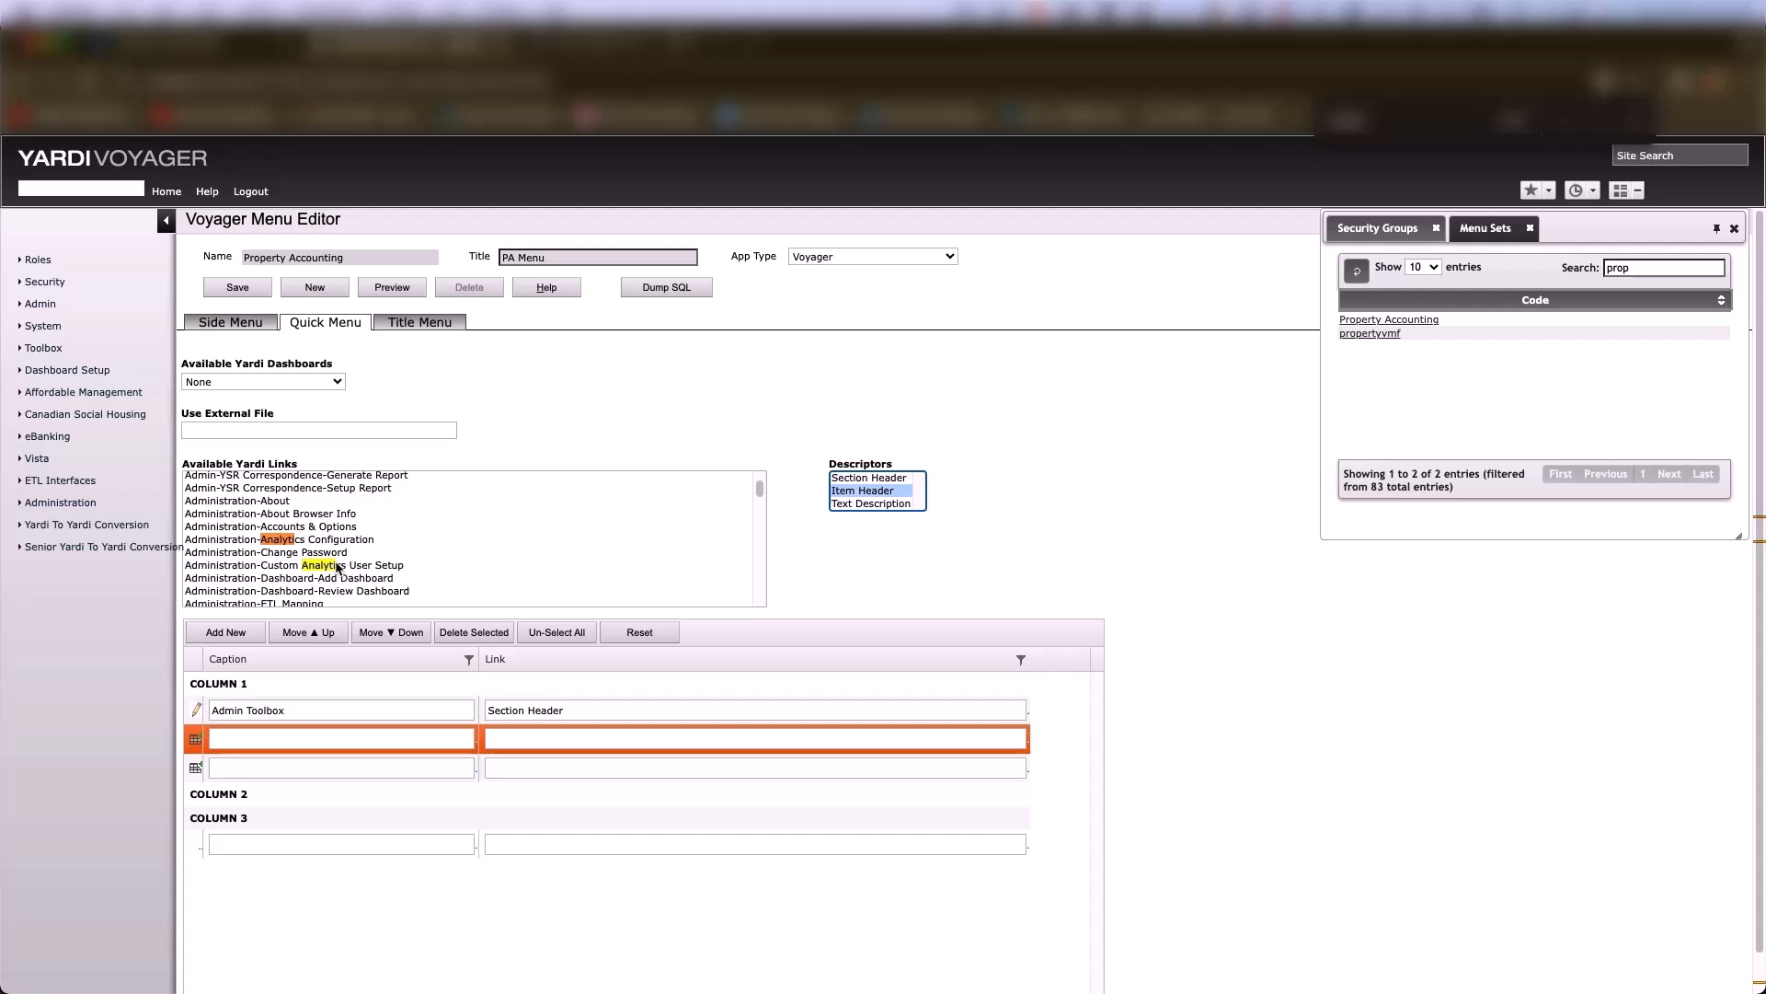
left_click(508, 733)
type("Item Header")
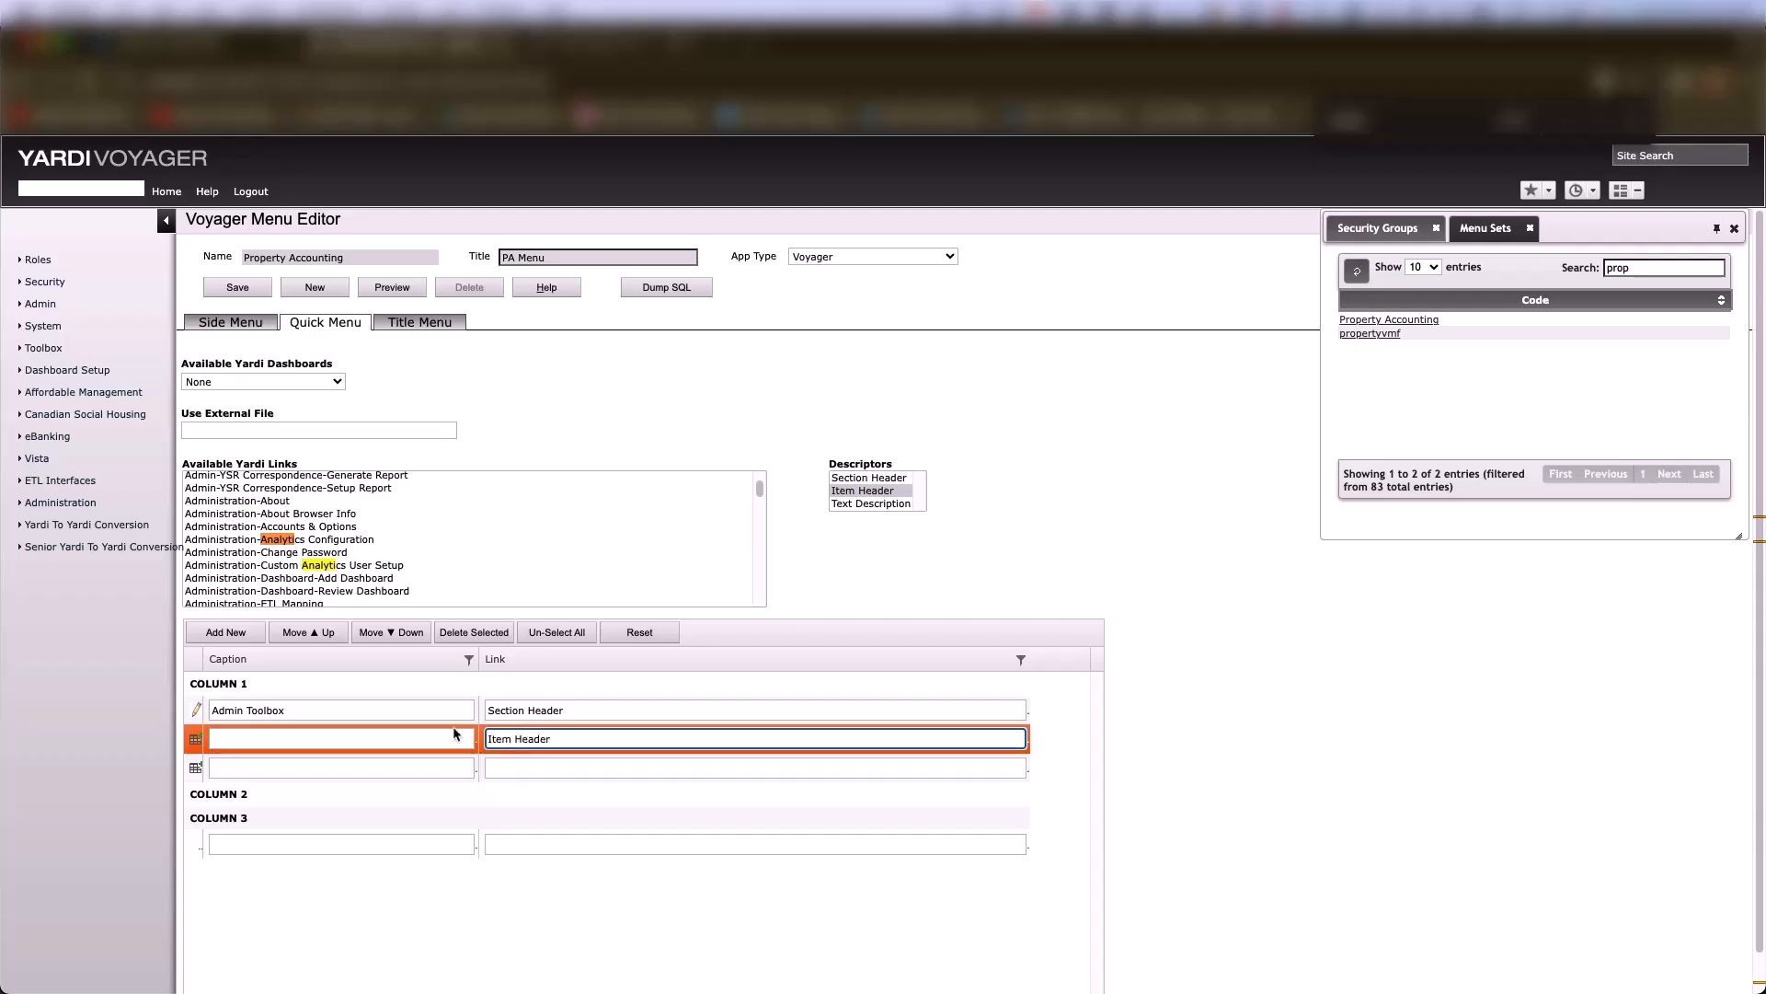
left_click(326, 738)
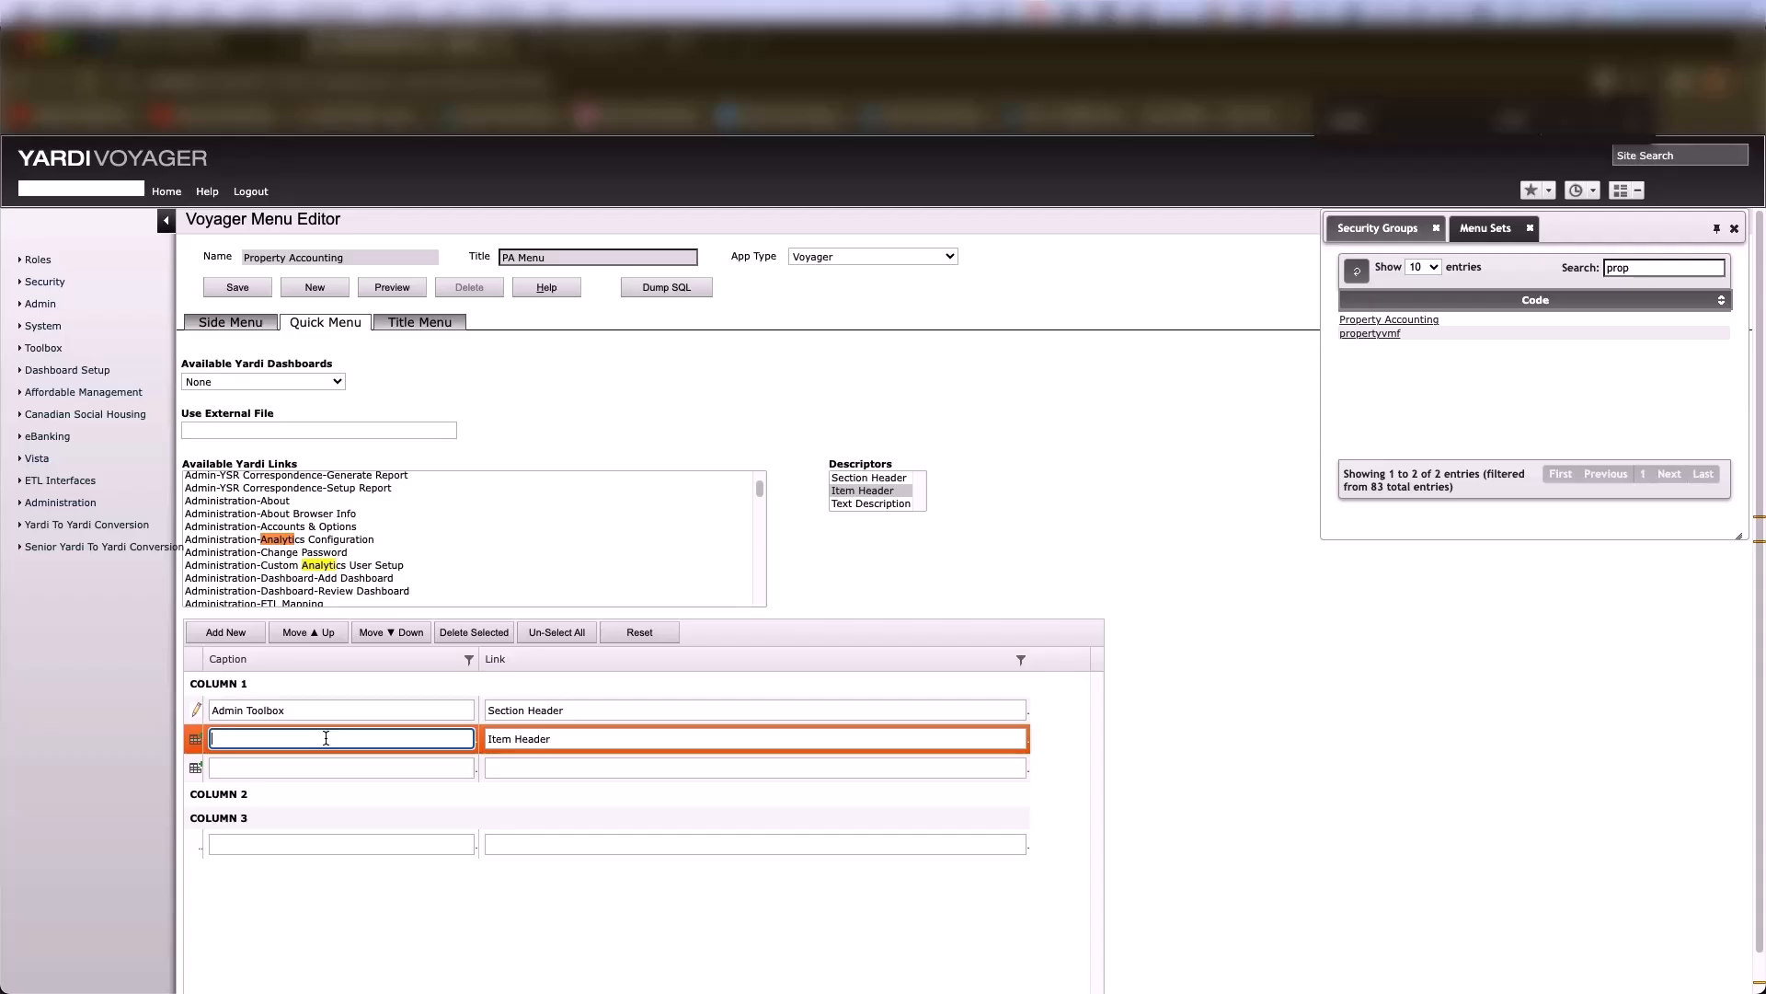
type("Delete Transaction")
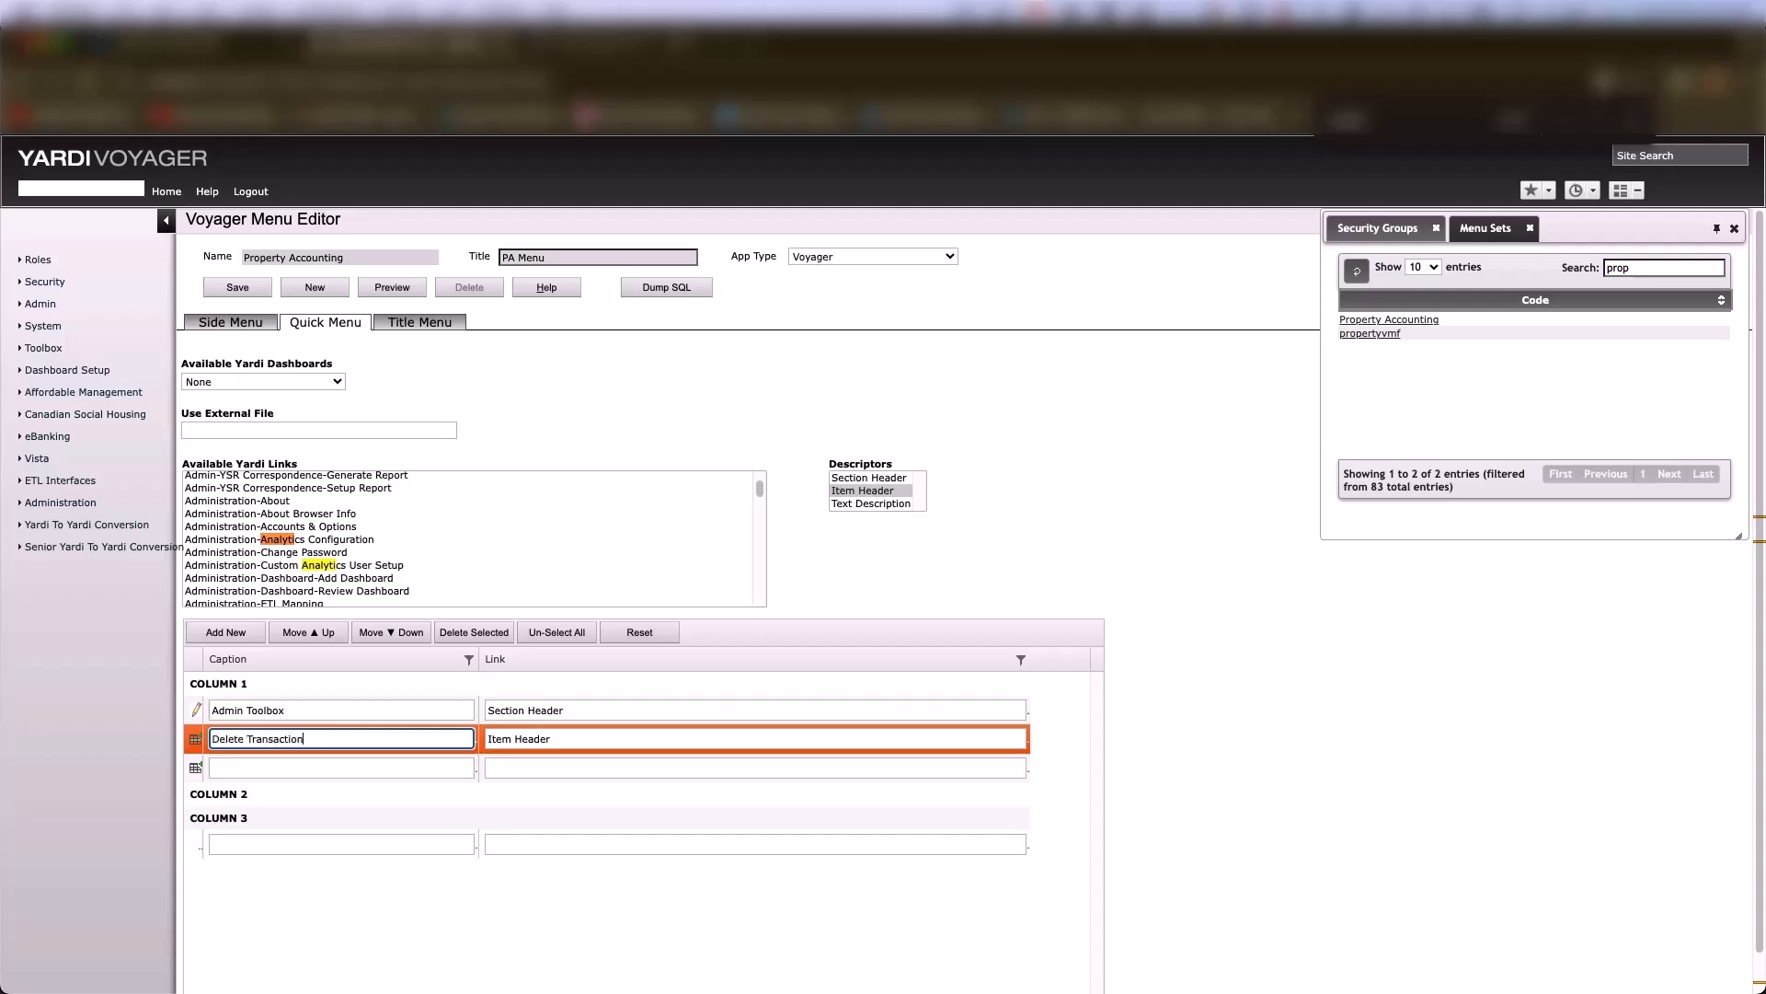
left_click(296, 766)
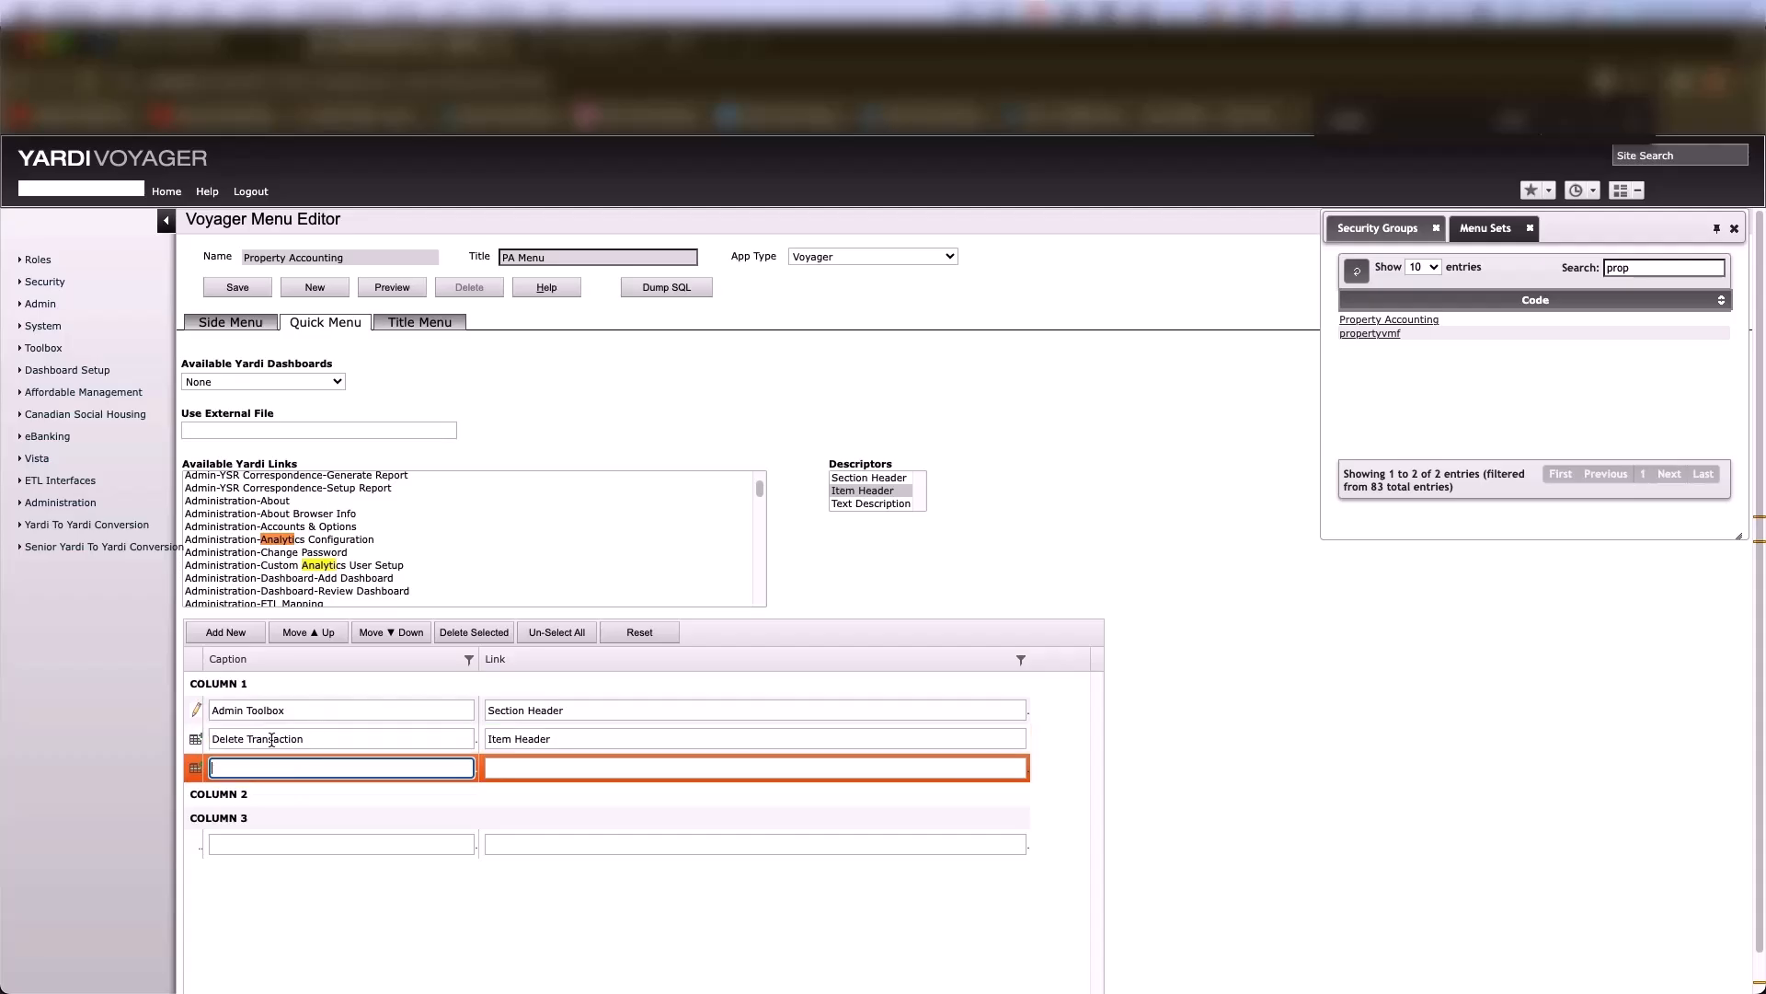
Save the menu set and reload the PA Menu role in the other browser tab to check its Quick Menu
left_click(232, 293)
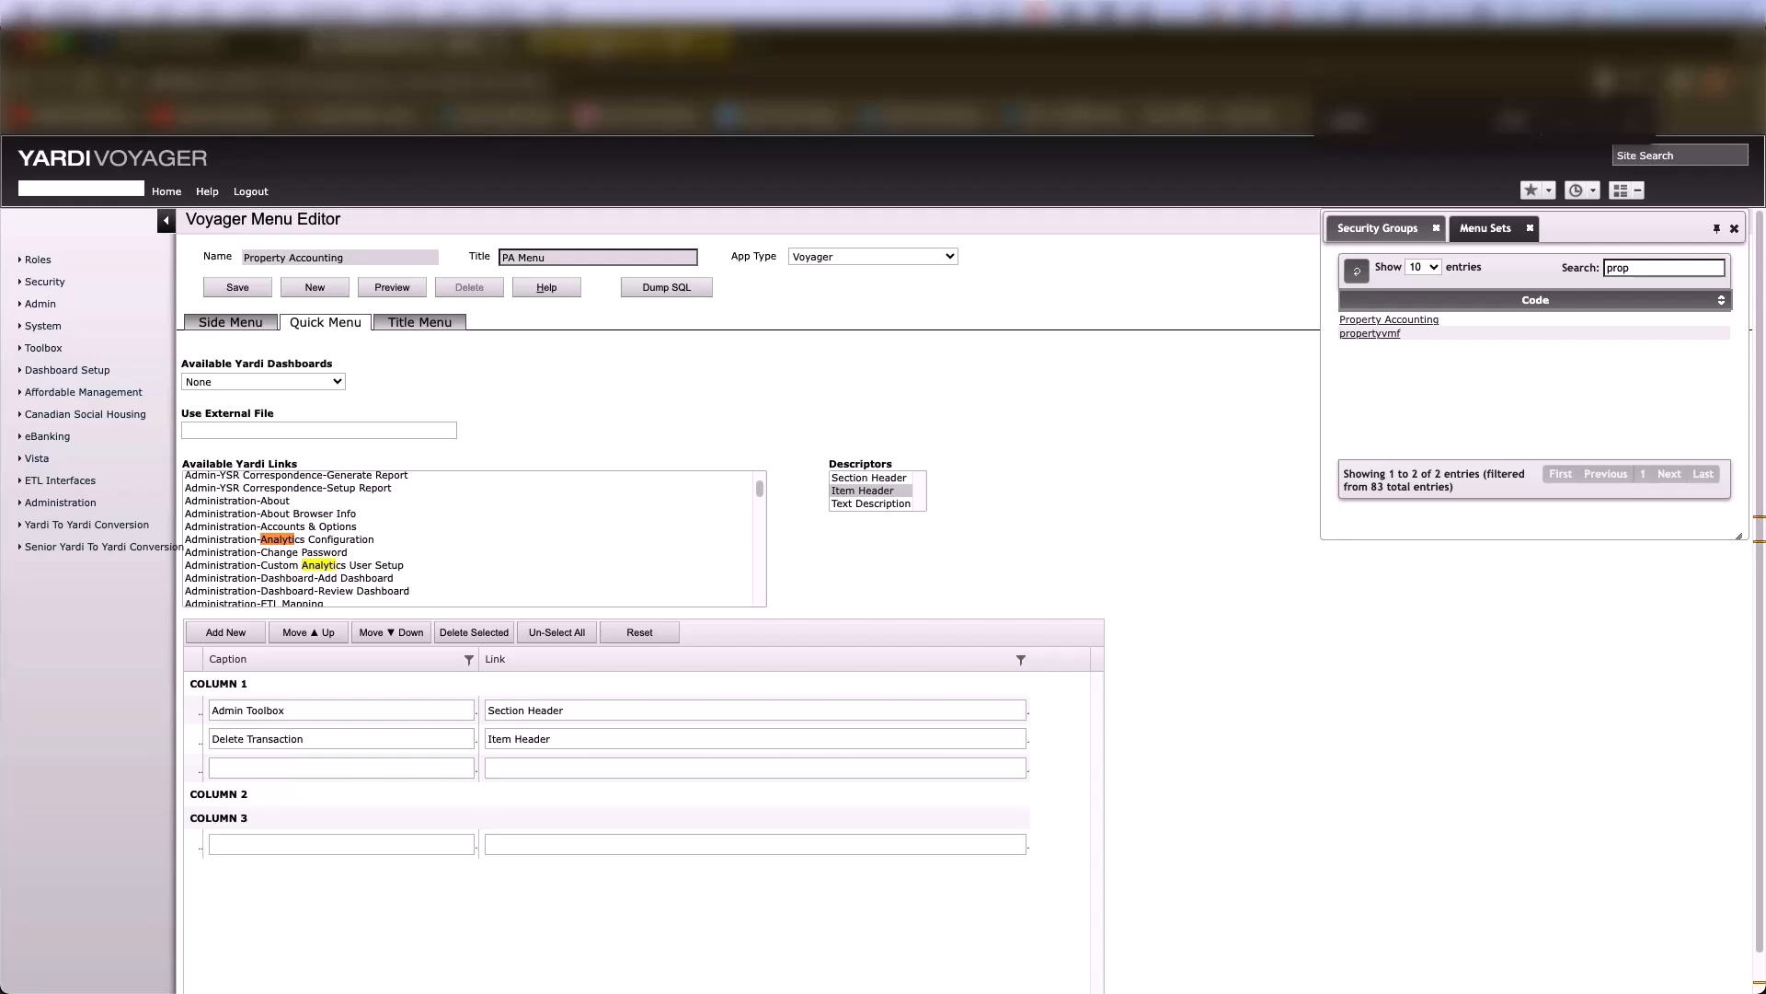
left_click(554, 45)
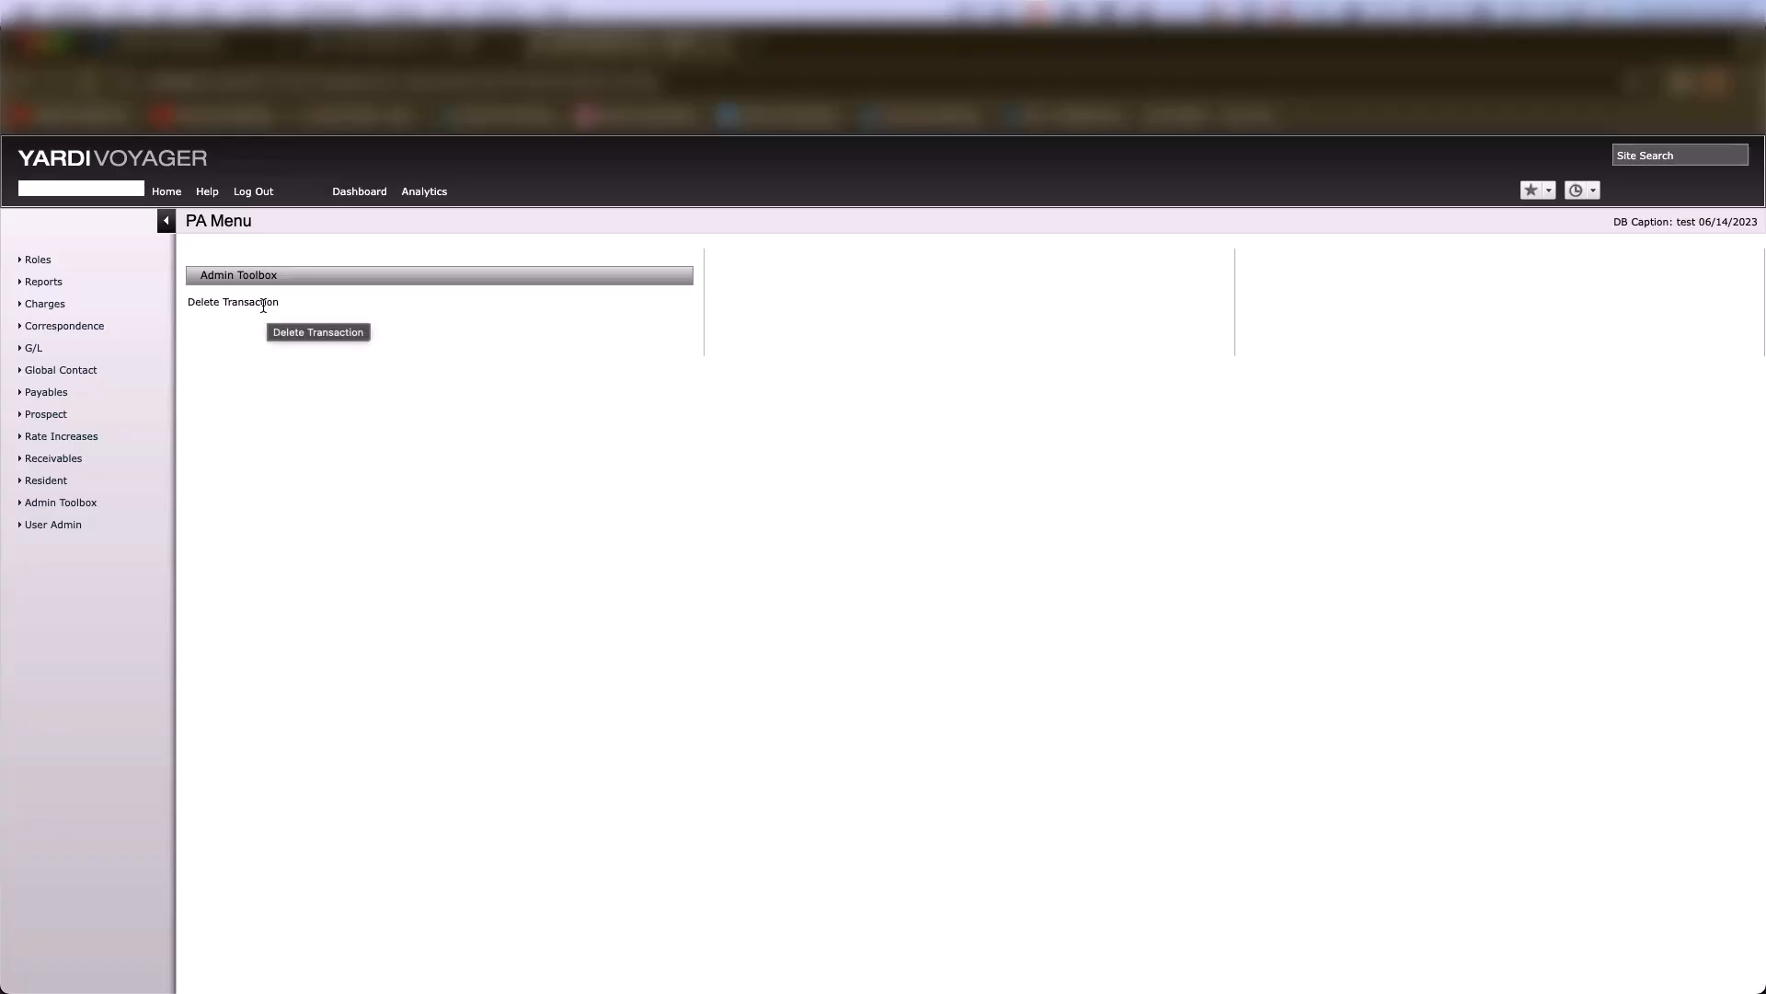
mouse_move(37, 259)
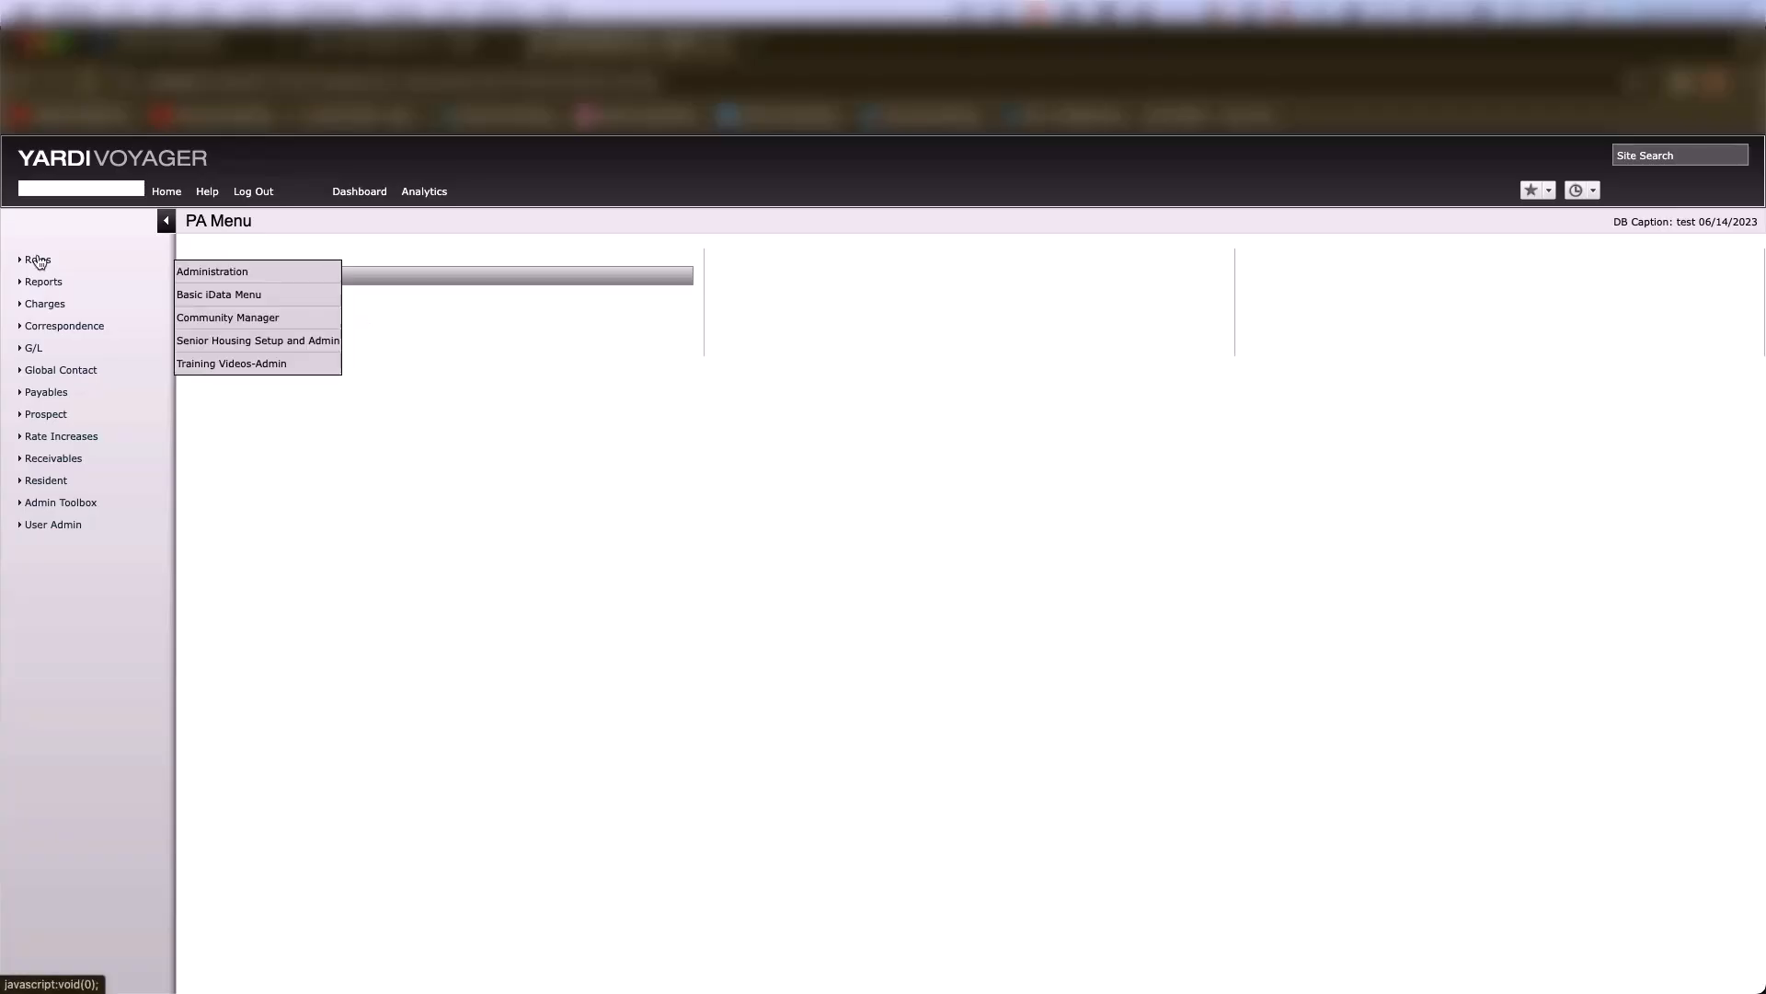
left_click(211, 269)
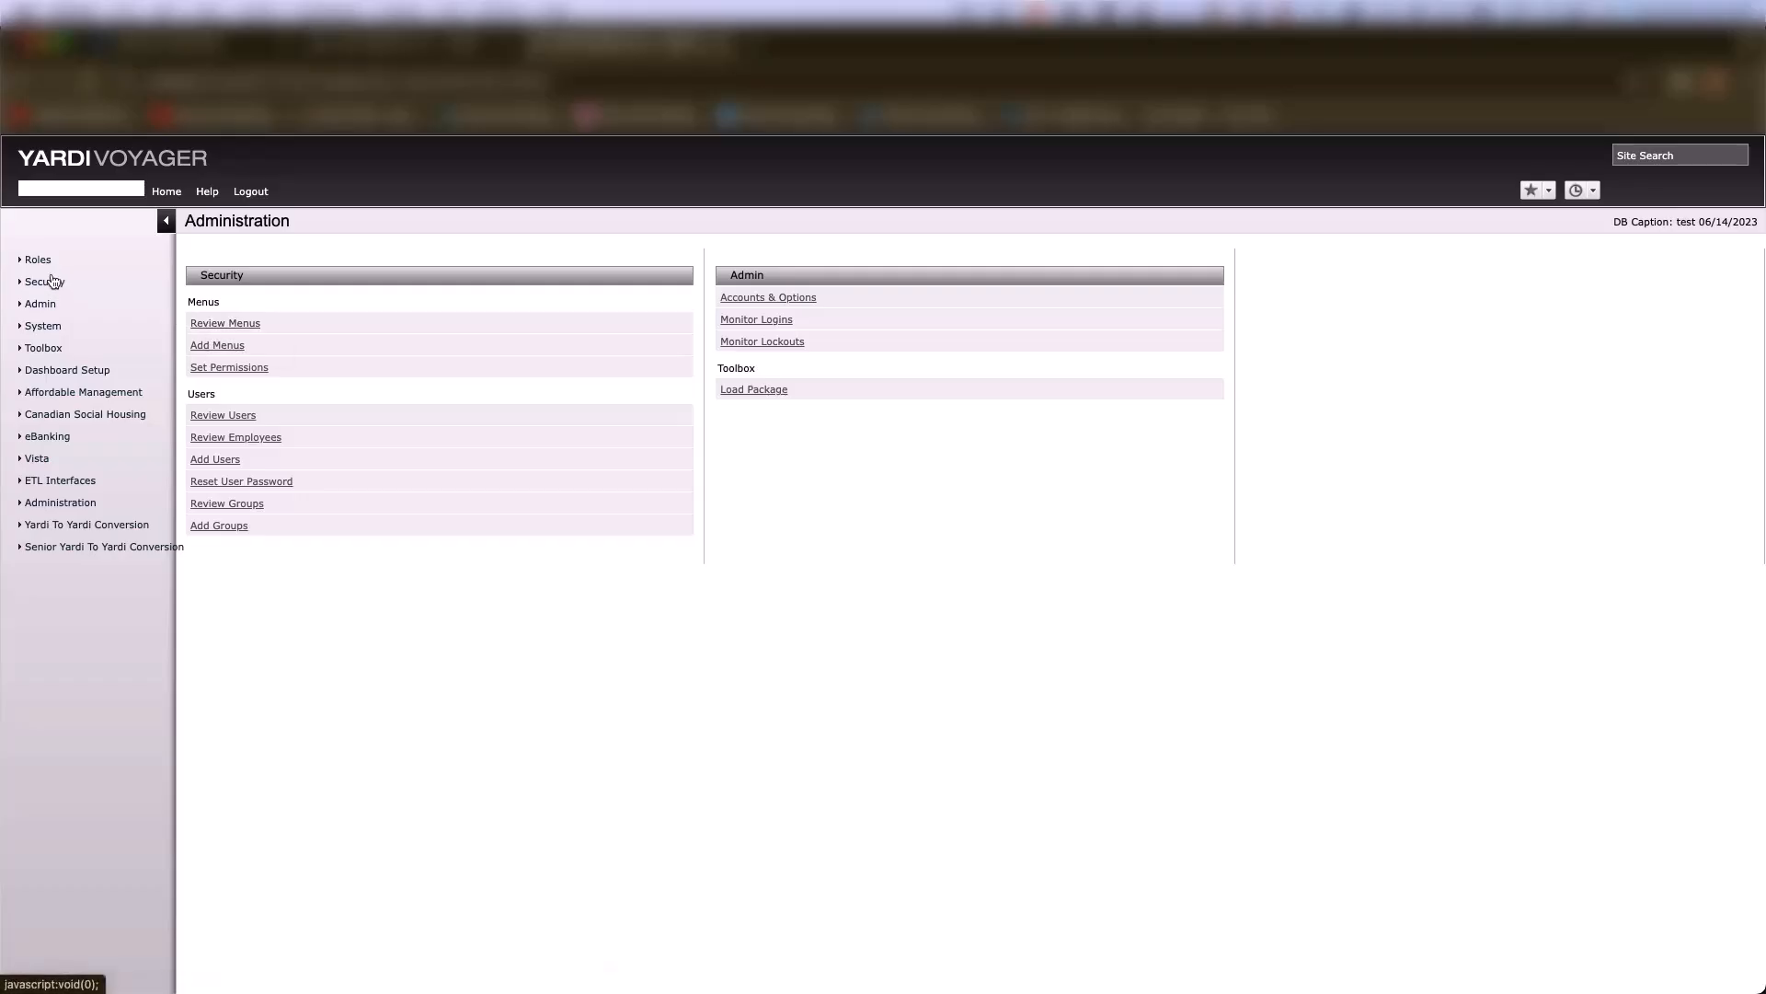
mouse_move(37, 264)
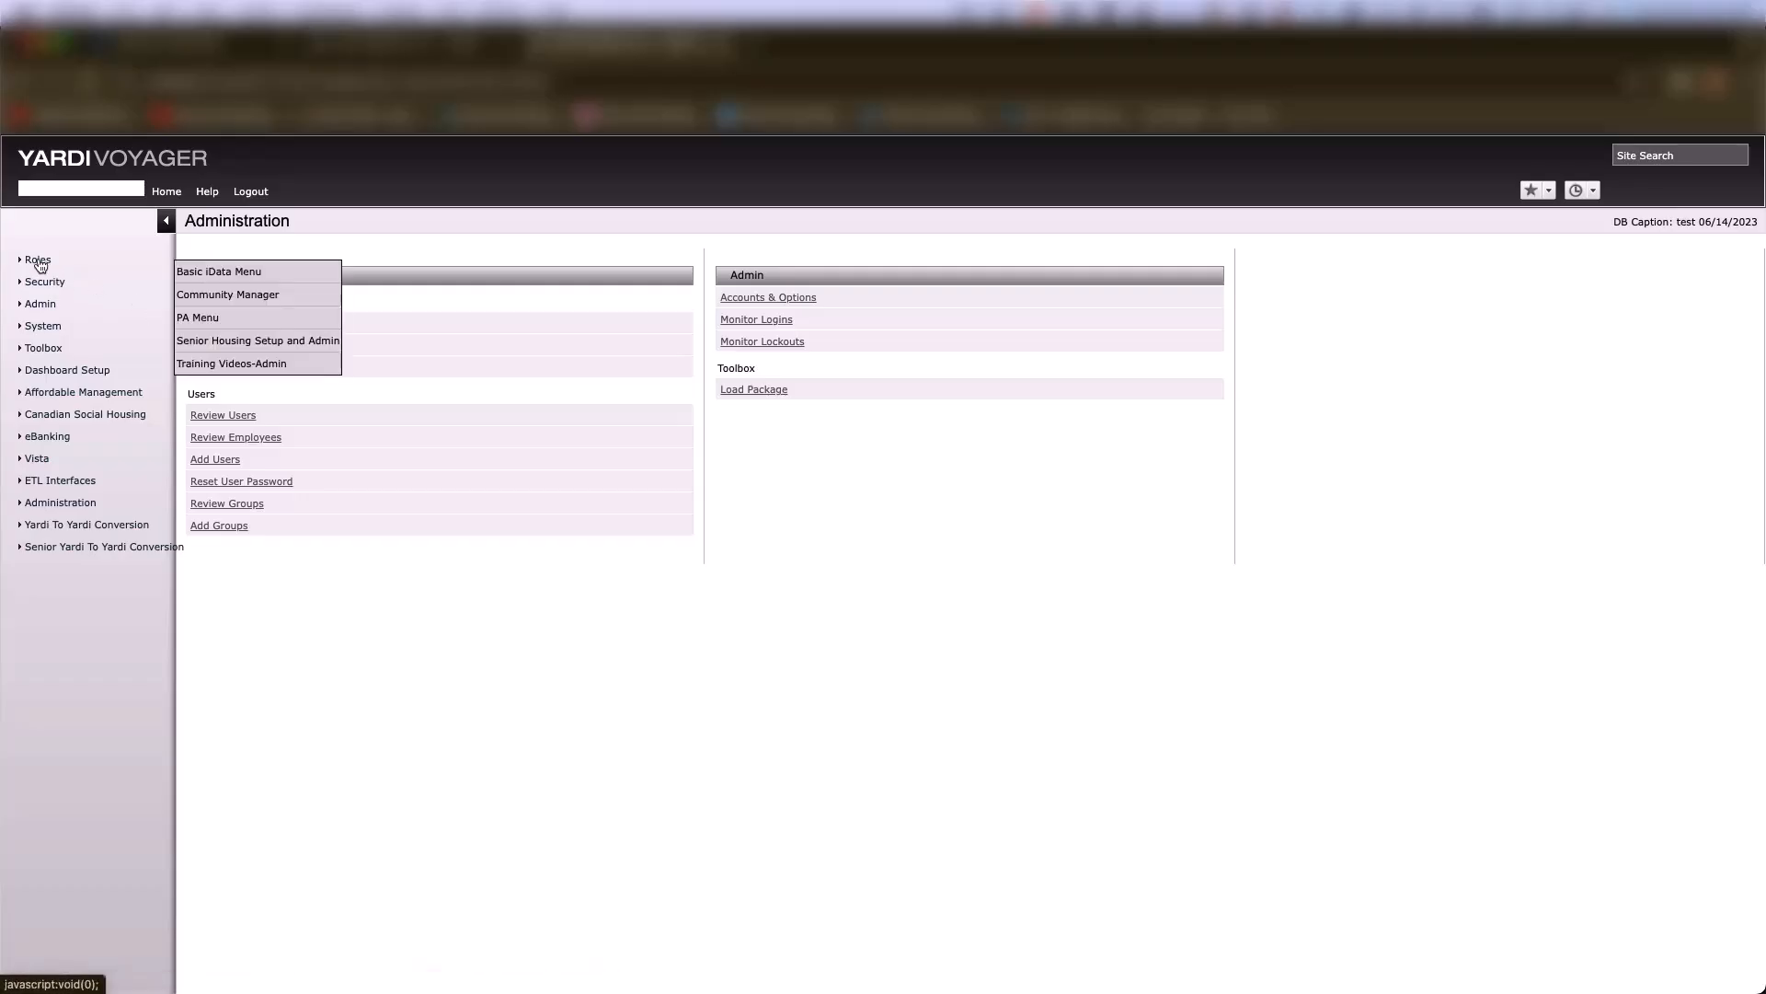
left_click(201, 316)
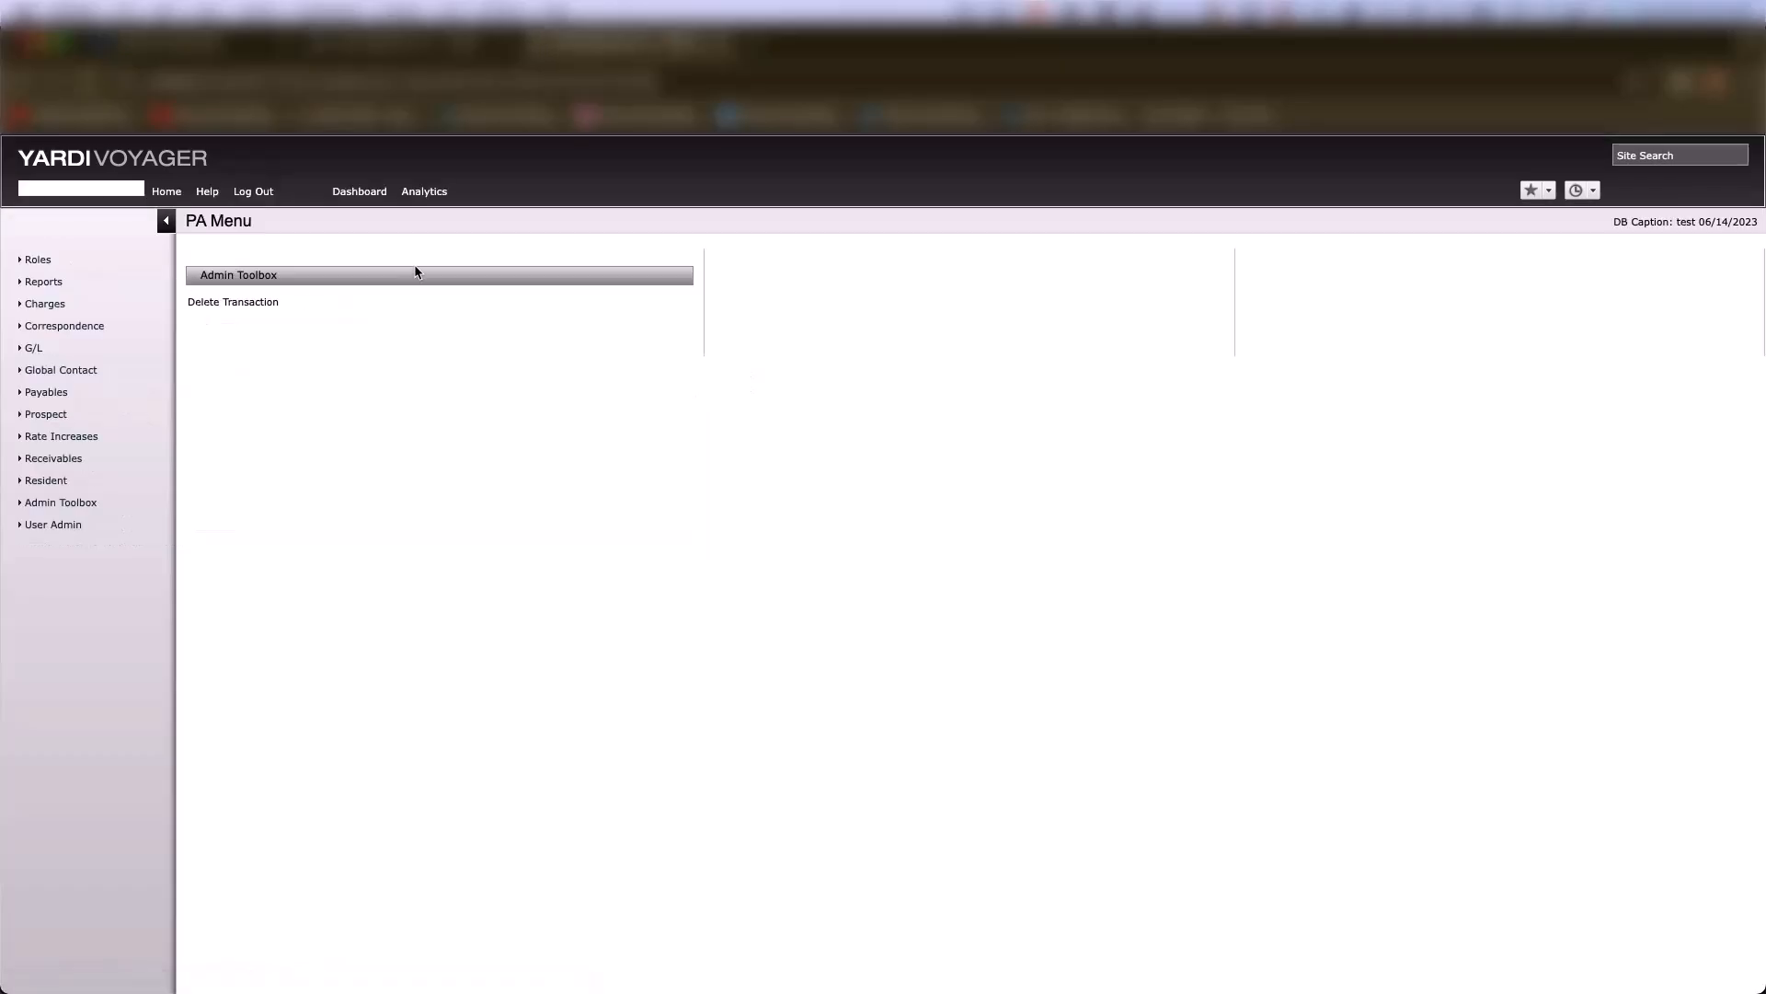
Return to the Menu Editor tab and copy the "Delete Transaction" caption into the blank third row of Column 1
left_click(420, 46)
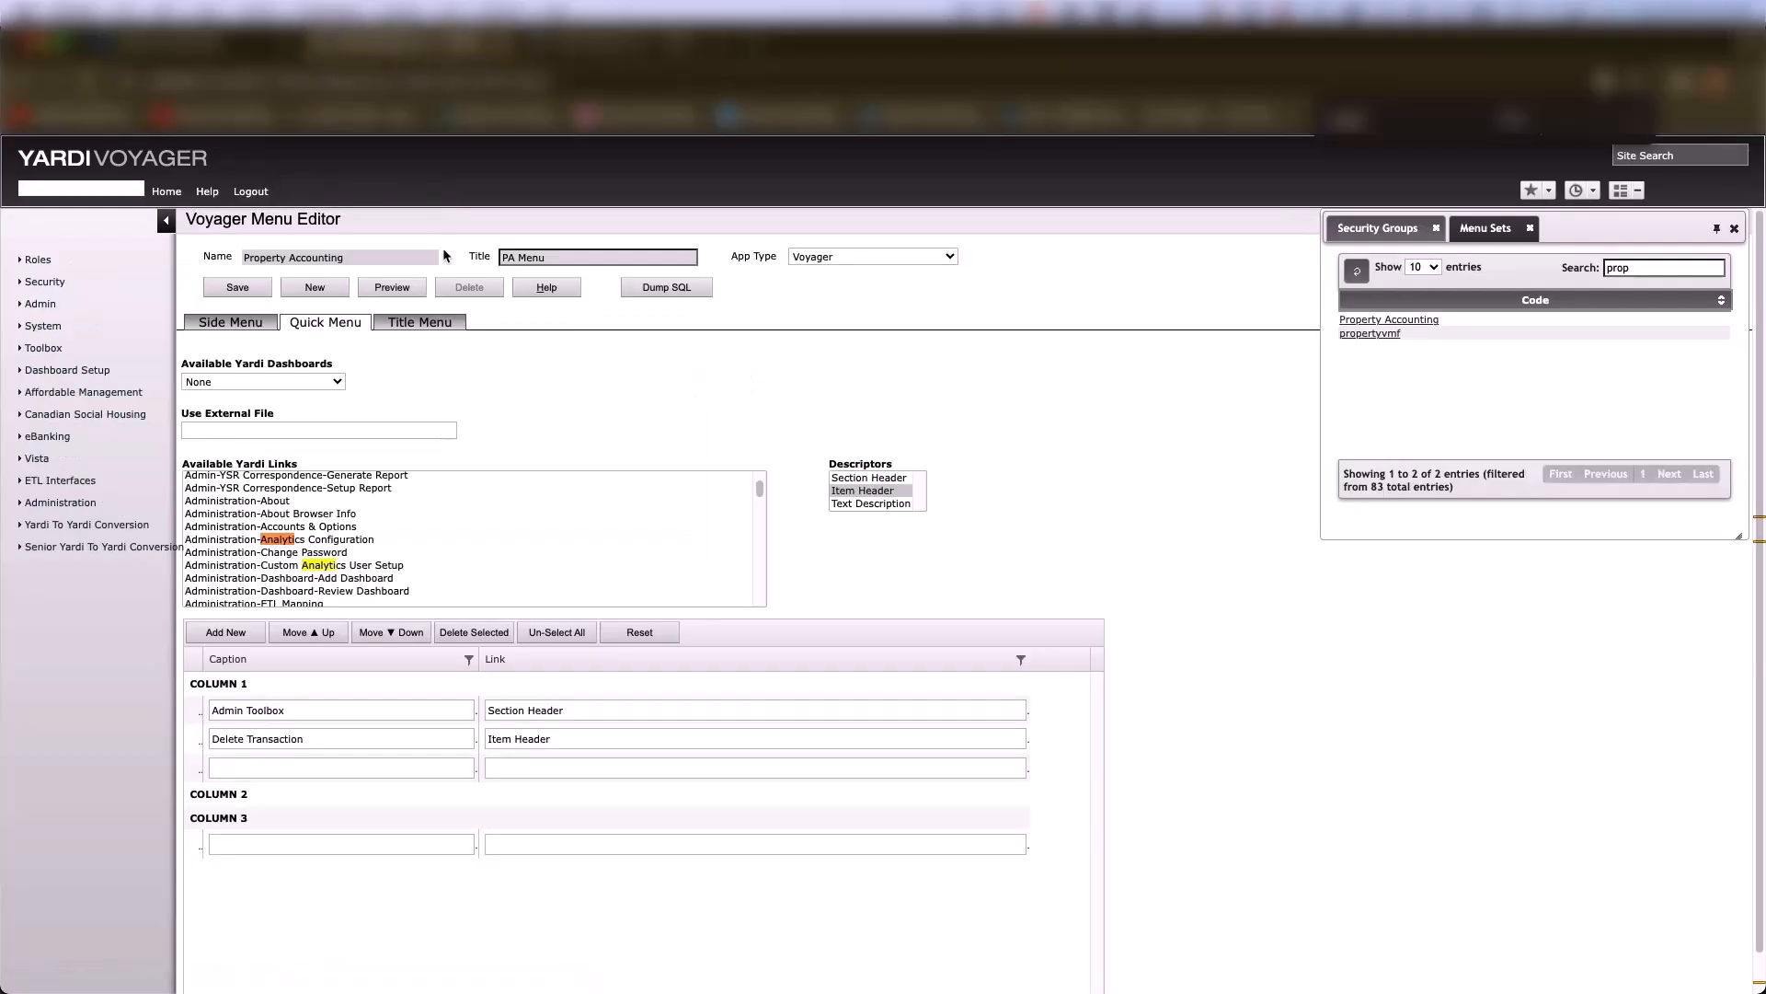
triple_click(307, 742)
key("ctrl+c")
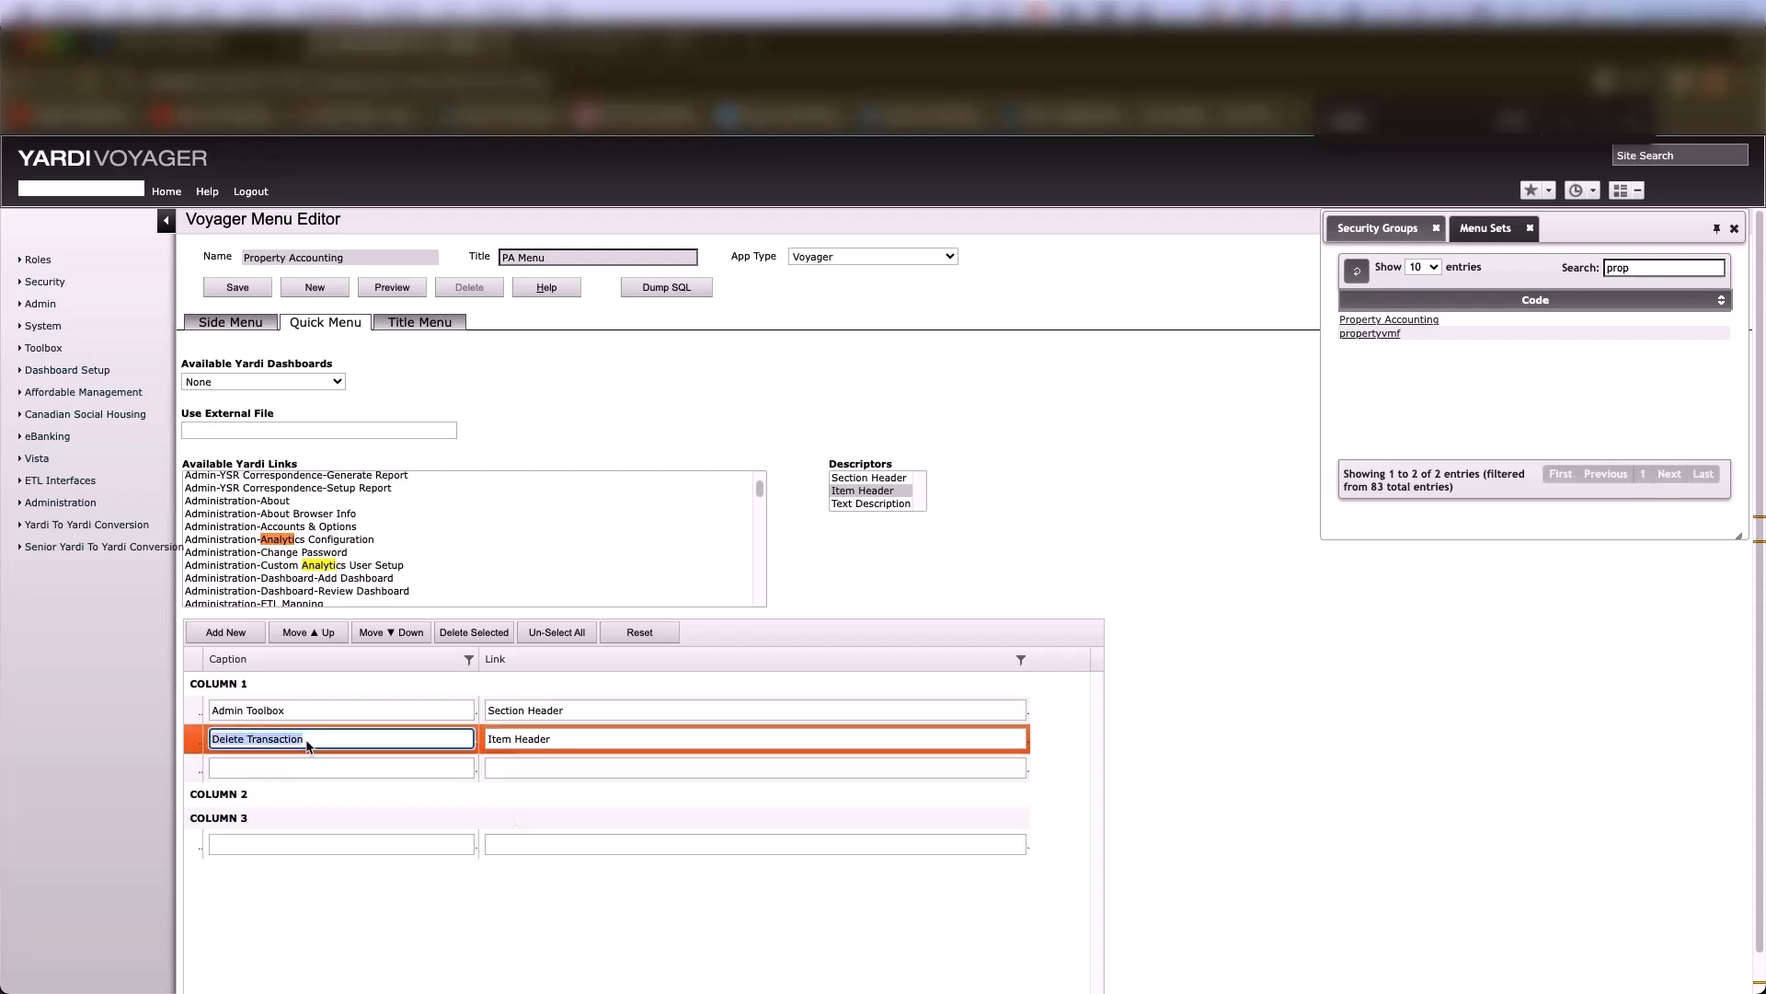
left_click(310, 766)
key("ctrl+v")
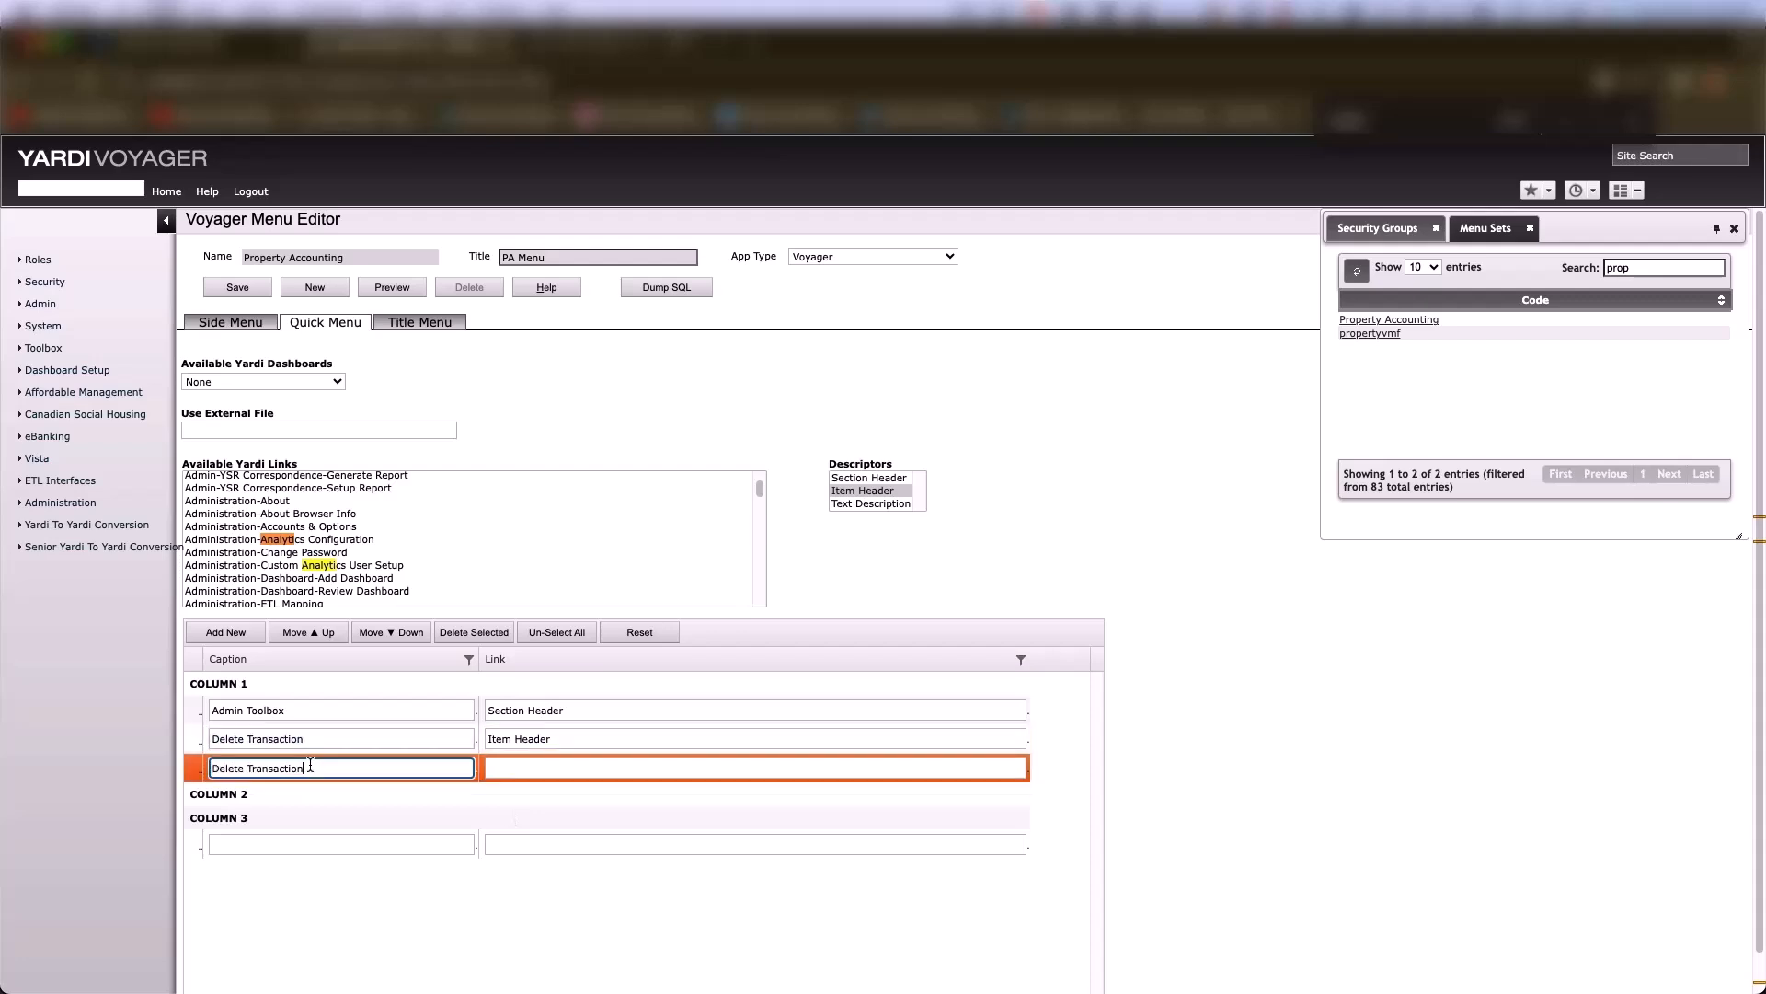
Rename the caption of the Item Header row in Column 1 to "Transaction Cleanup"
double_click(221, 737)
triple_click(221, 737)
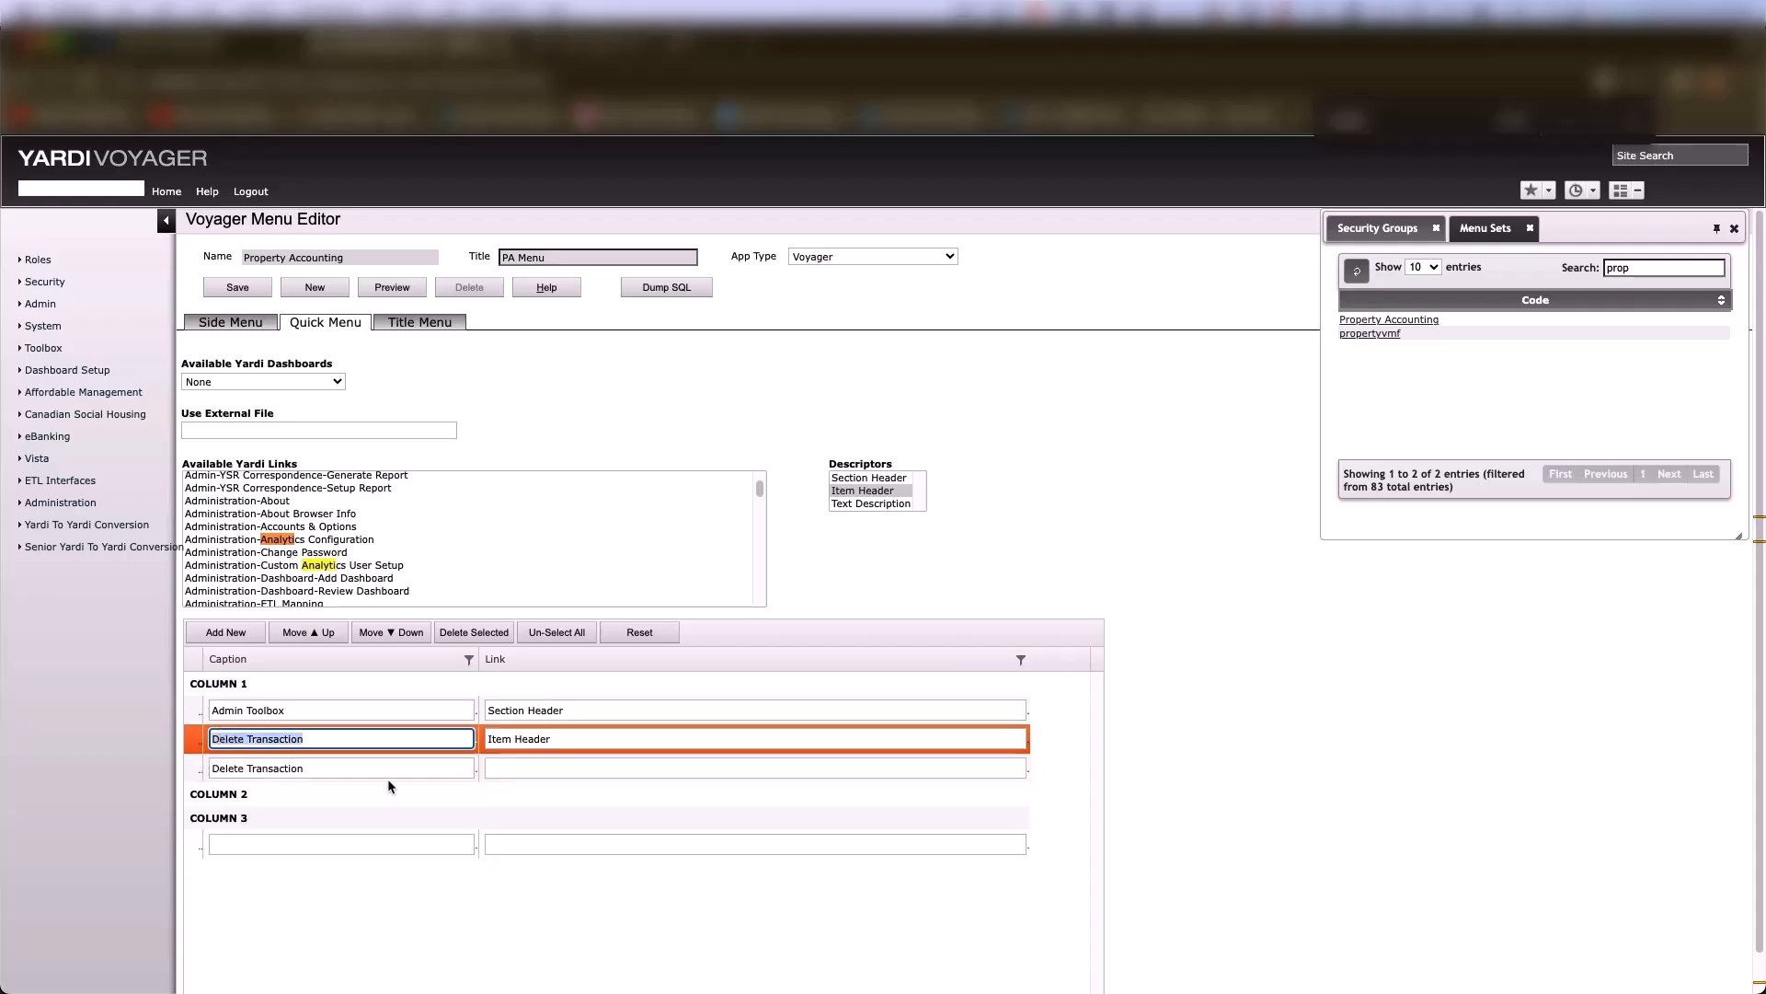
type("Tran")
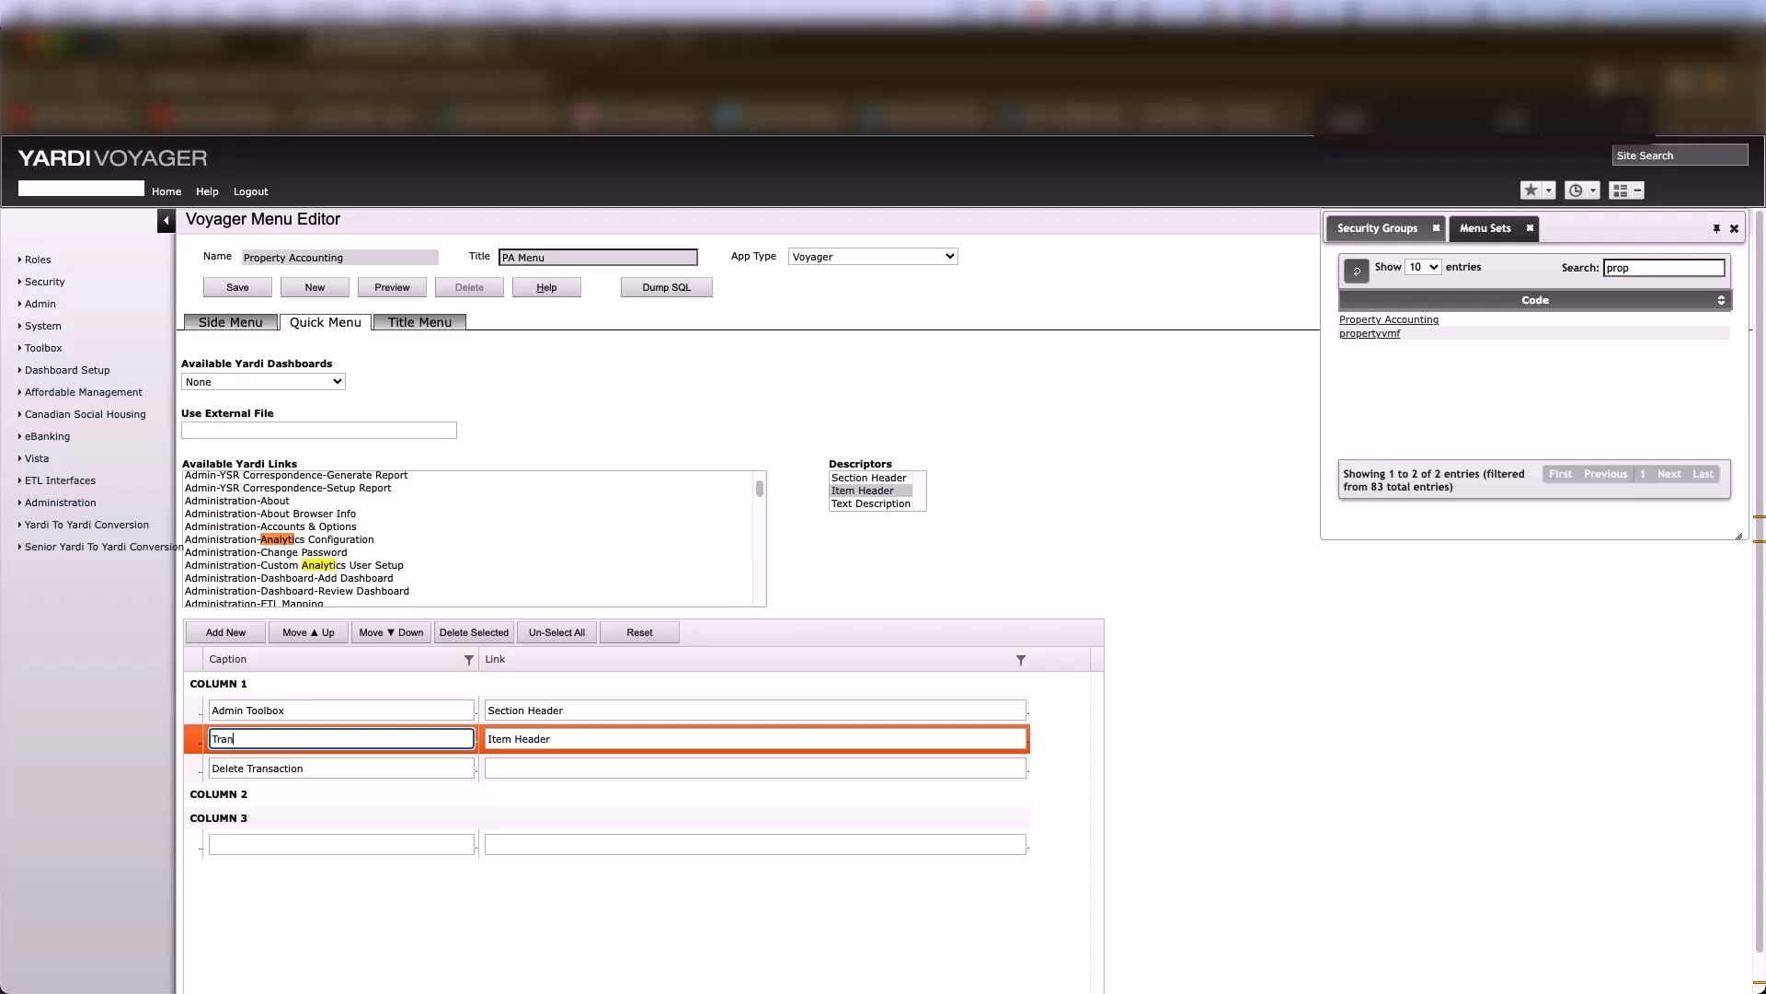
type("sction Cleanup")
right_click(238, 738)
left_click(230, 738)
left_click(233, 738)
left_click(237, 743)
type("a")
Search the page for "delete" to find Toolbox-Delete Trans in the Available Yardi Links and add it to the Delete Transaction row
left_click(484, 768)
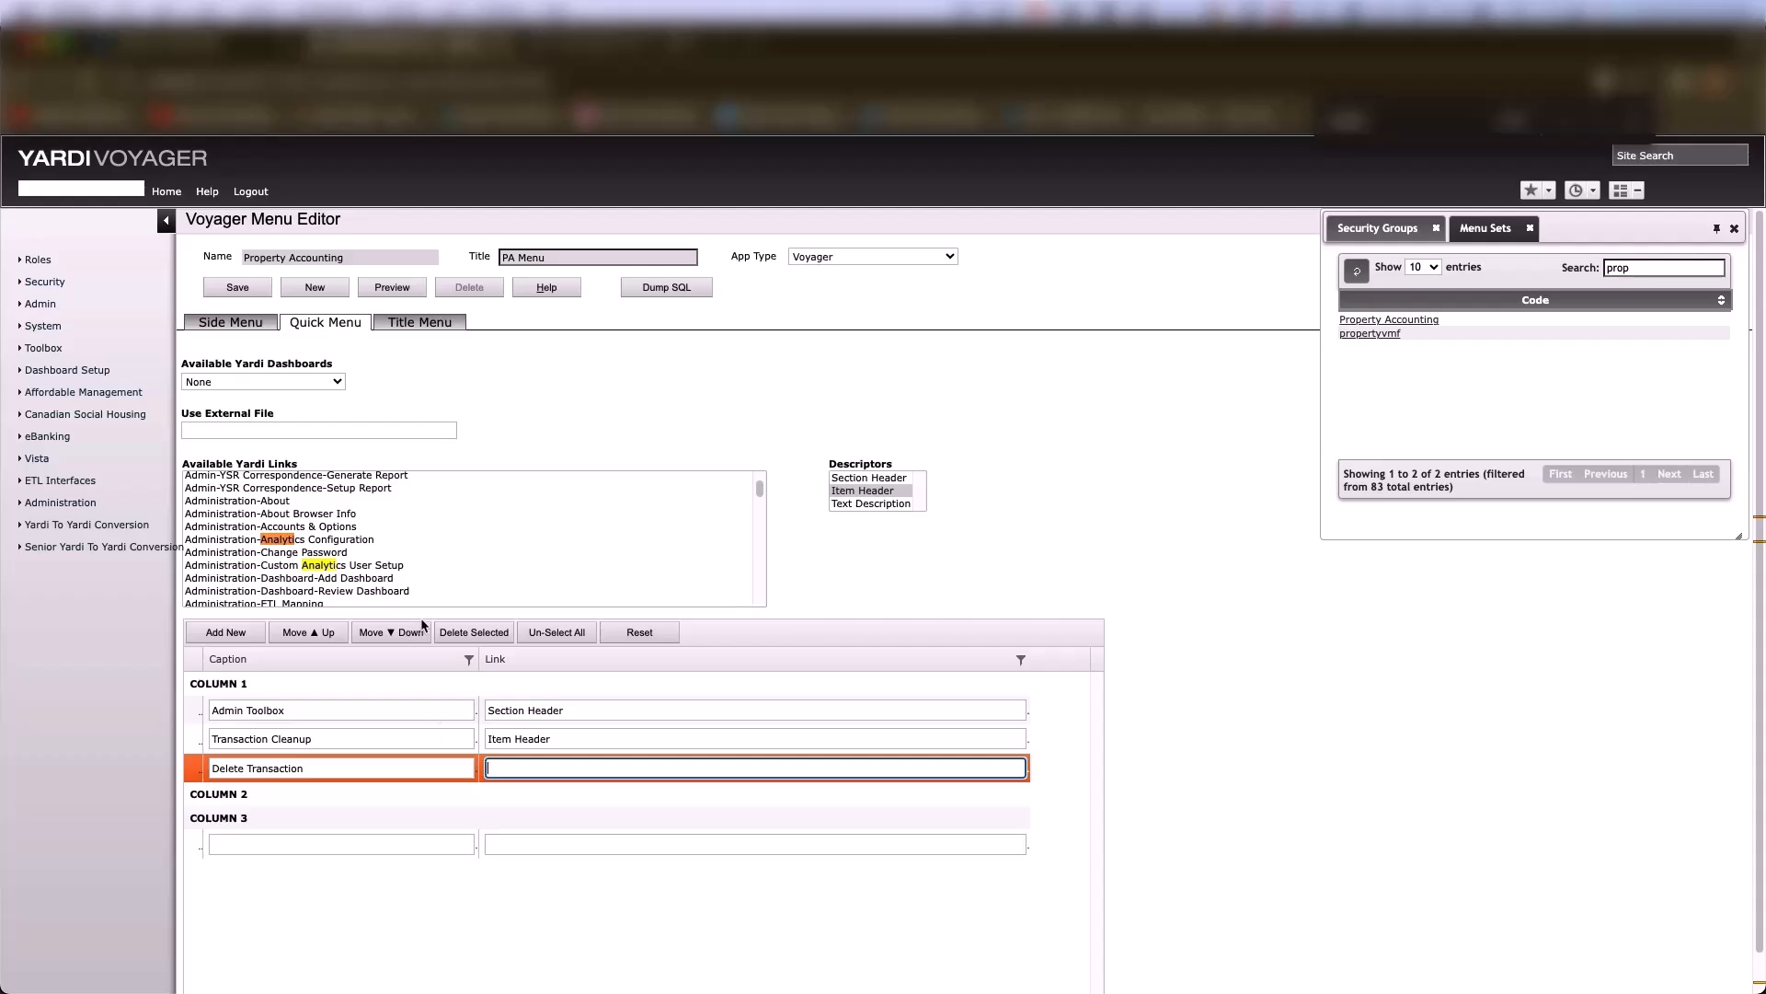
left_click(414, 526)
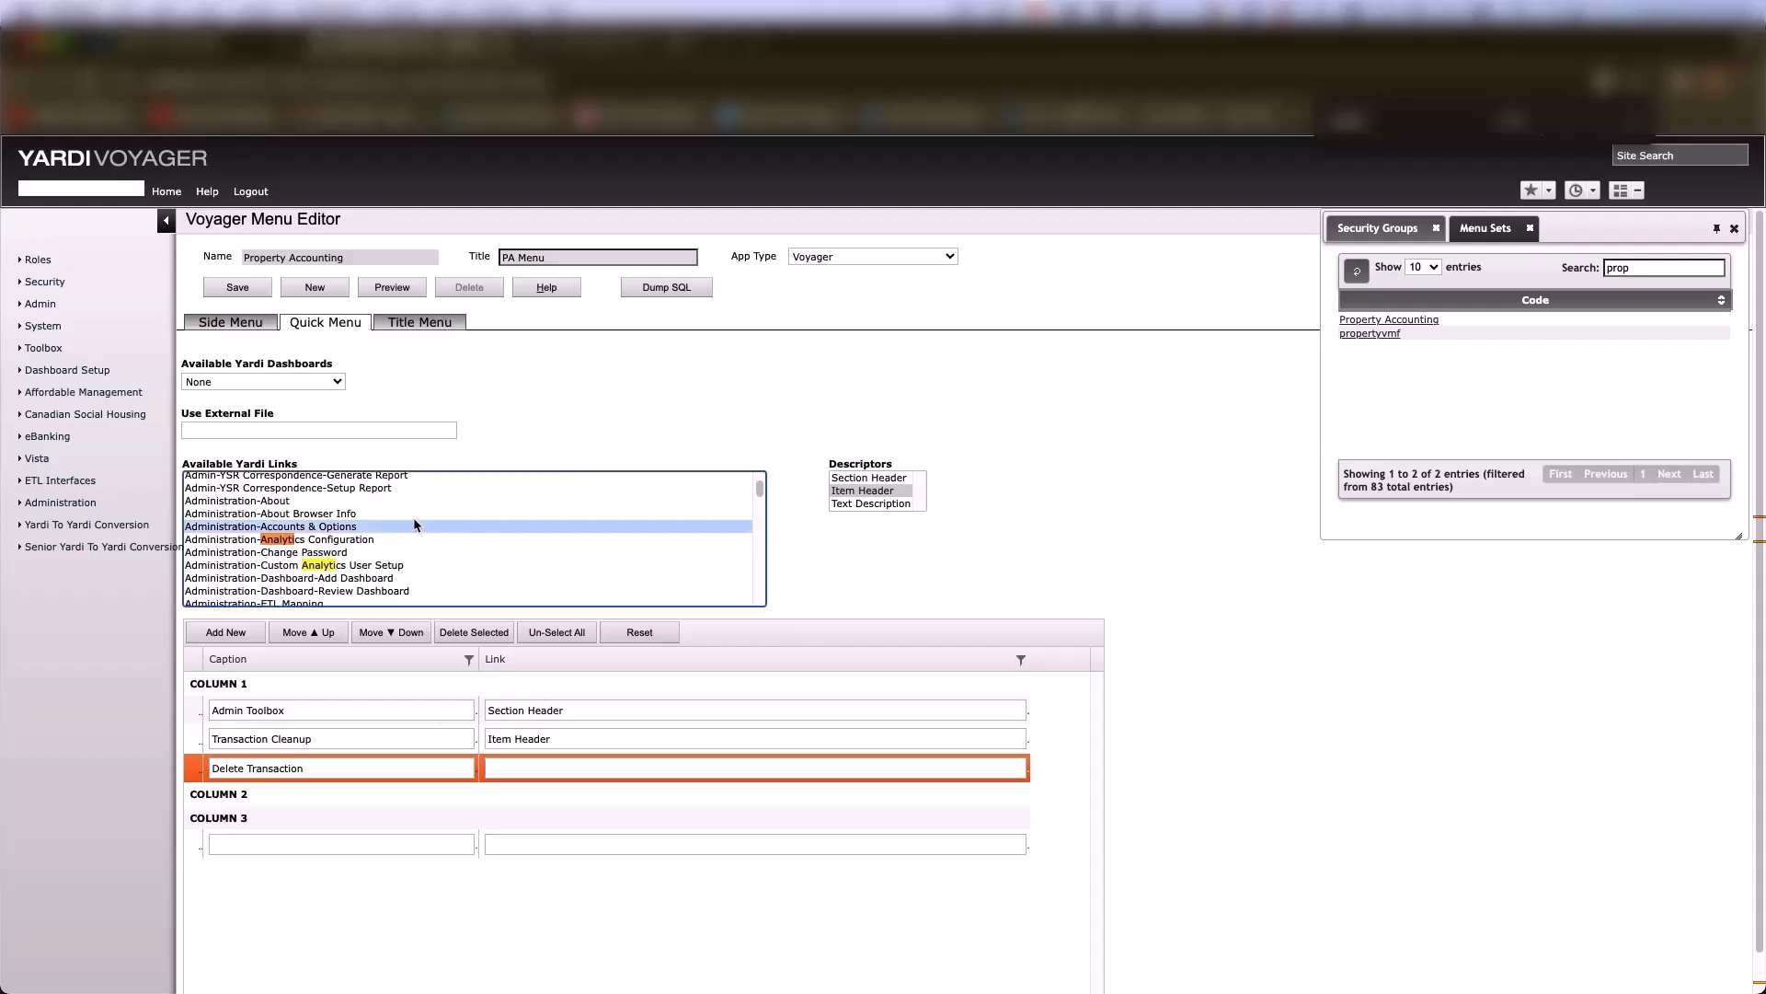
scroll(414, 521, "down", 3)
left_click(414, 521)
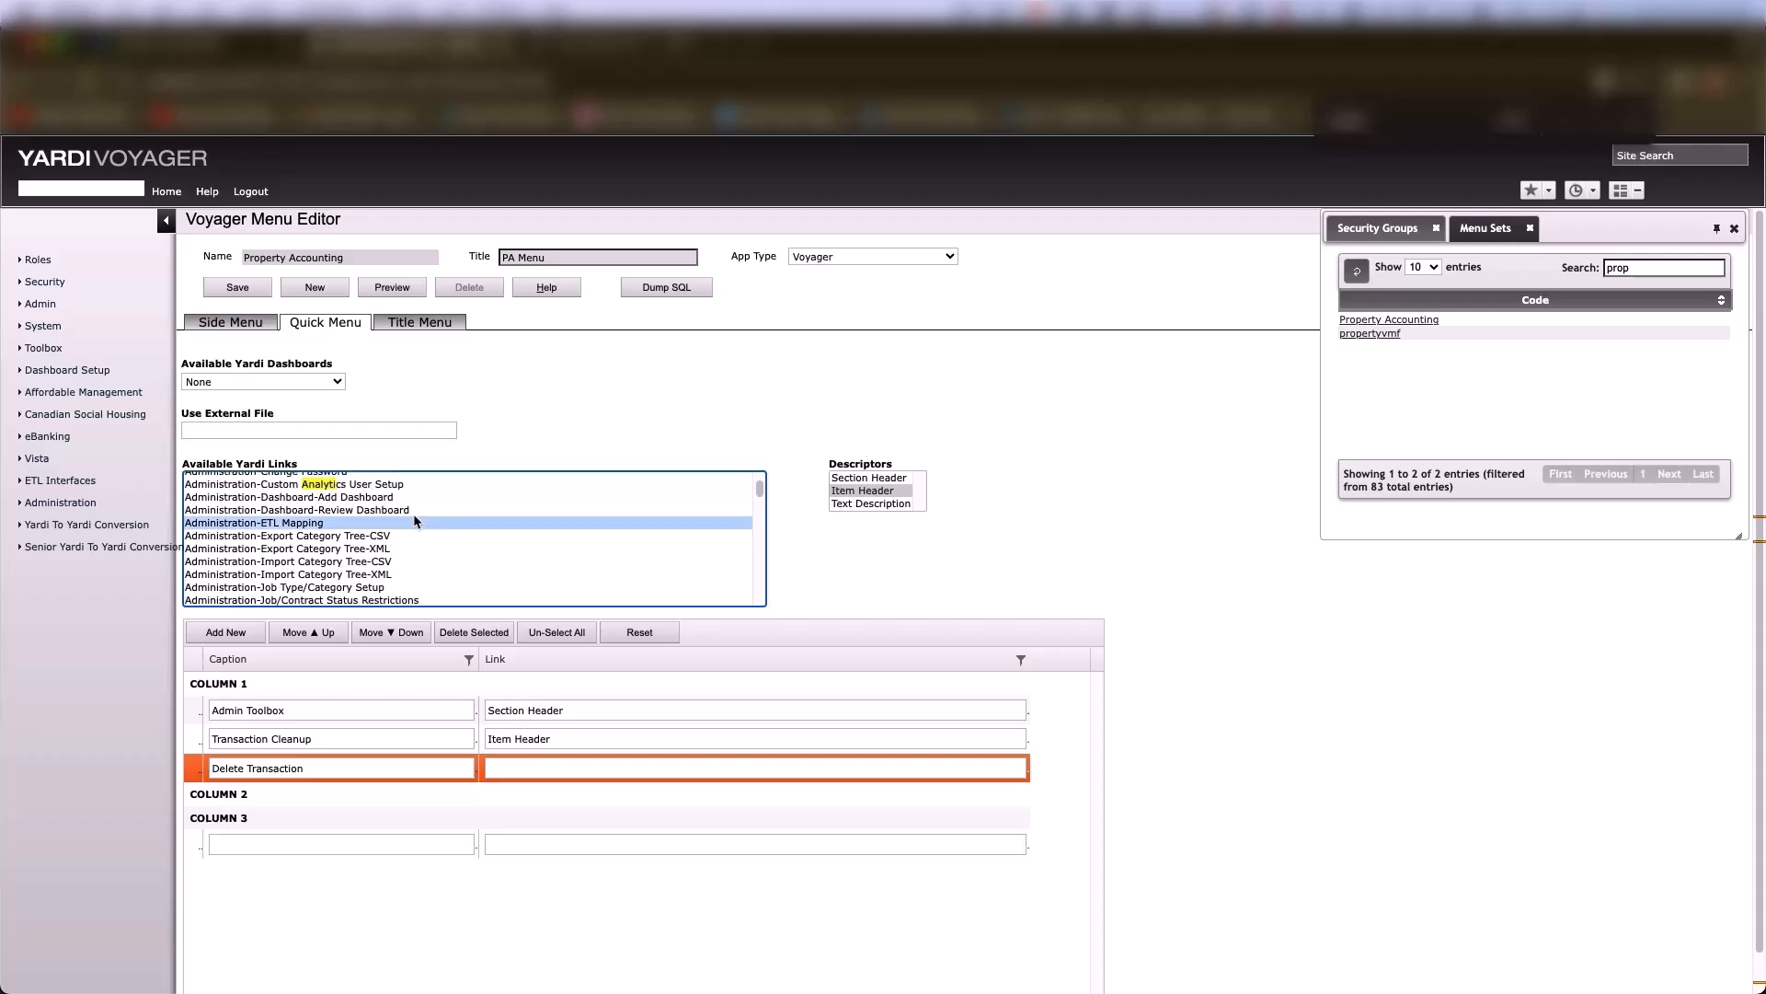
key("super+f")
type("delete")
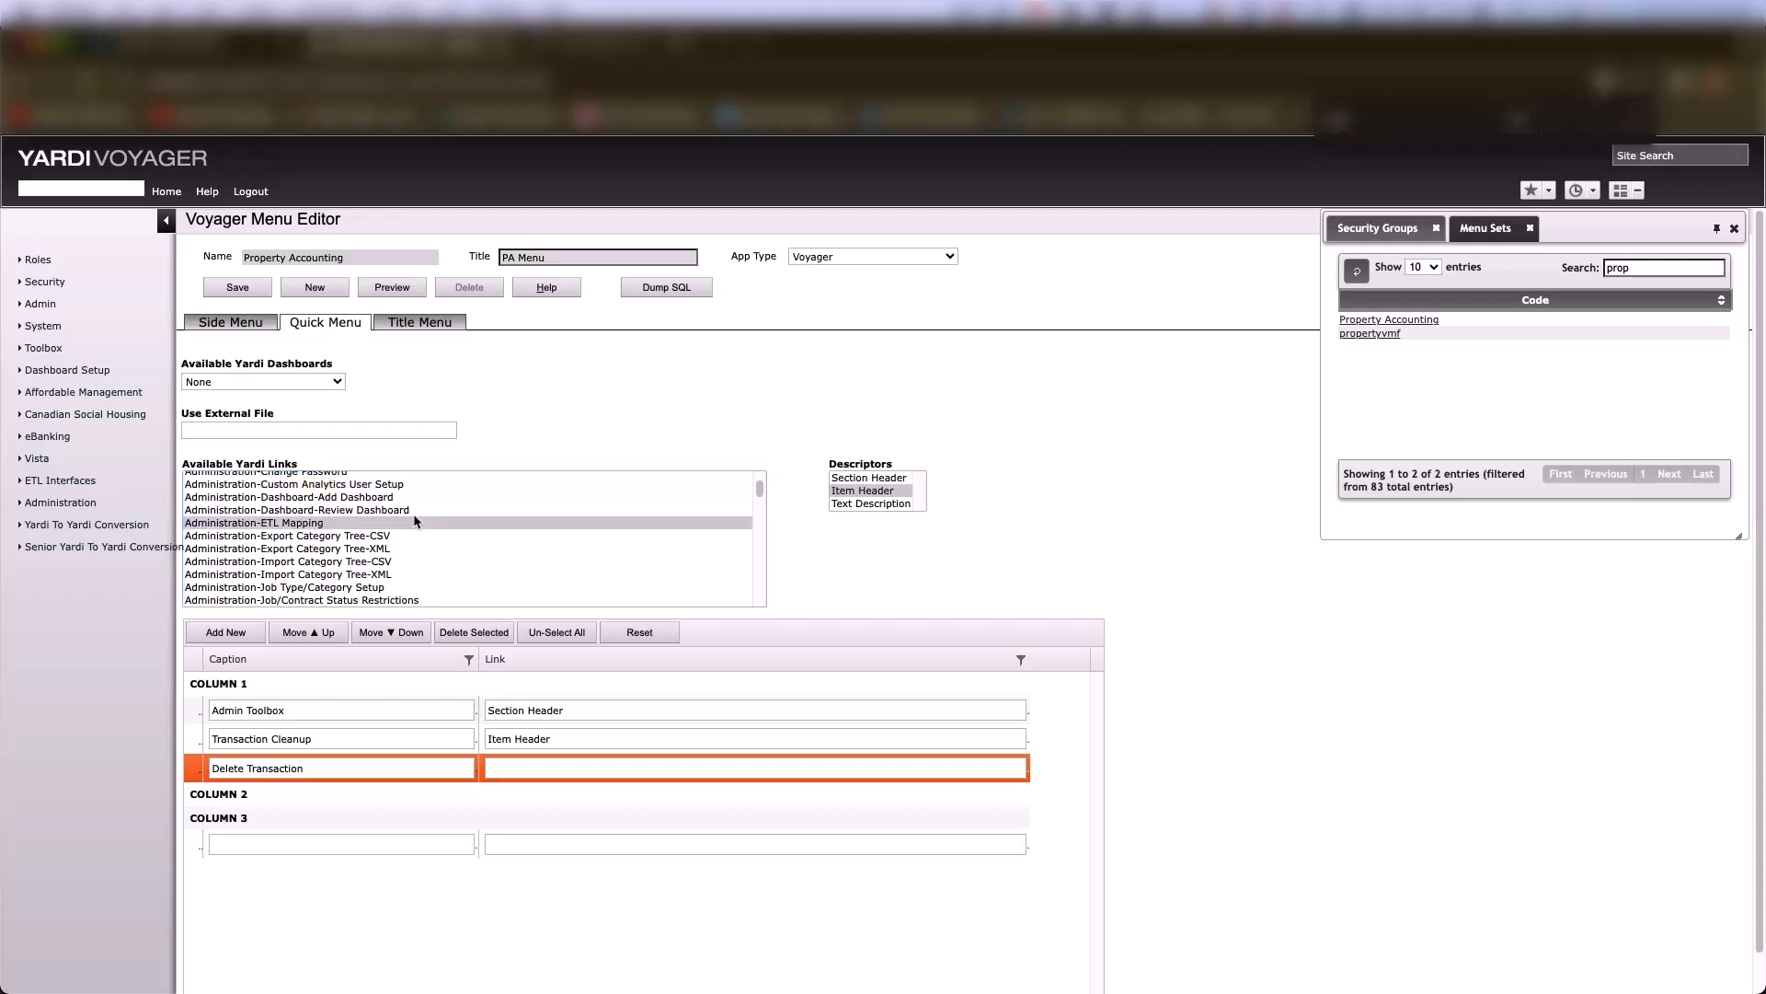
key("Return")
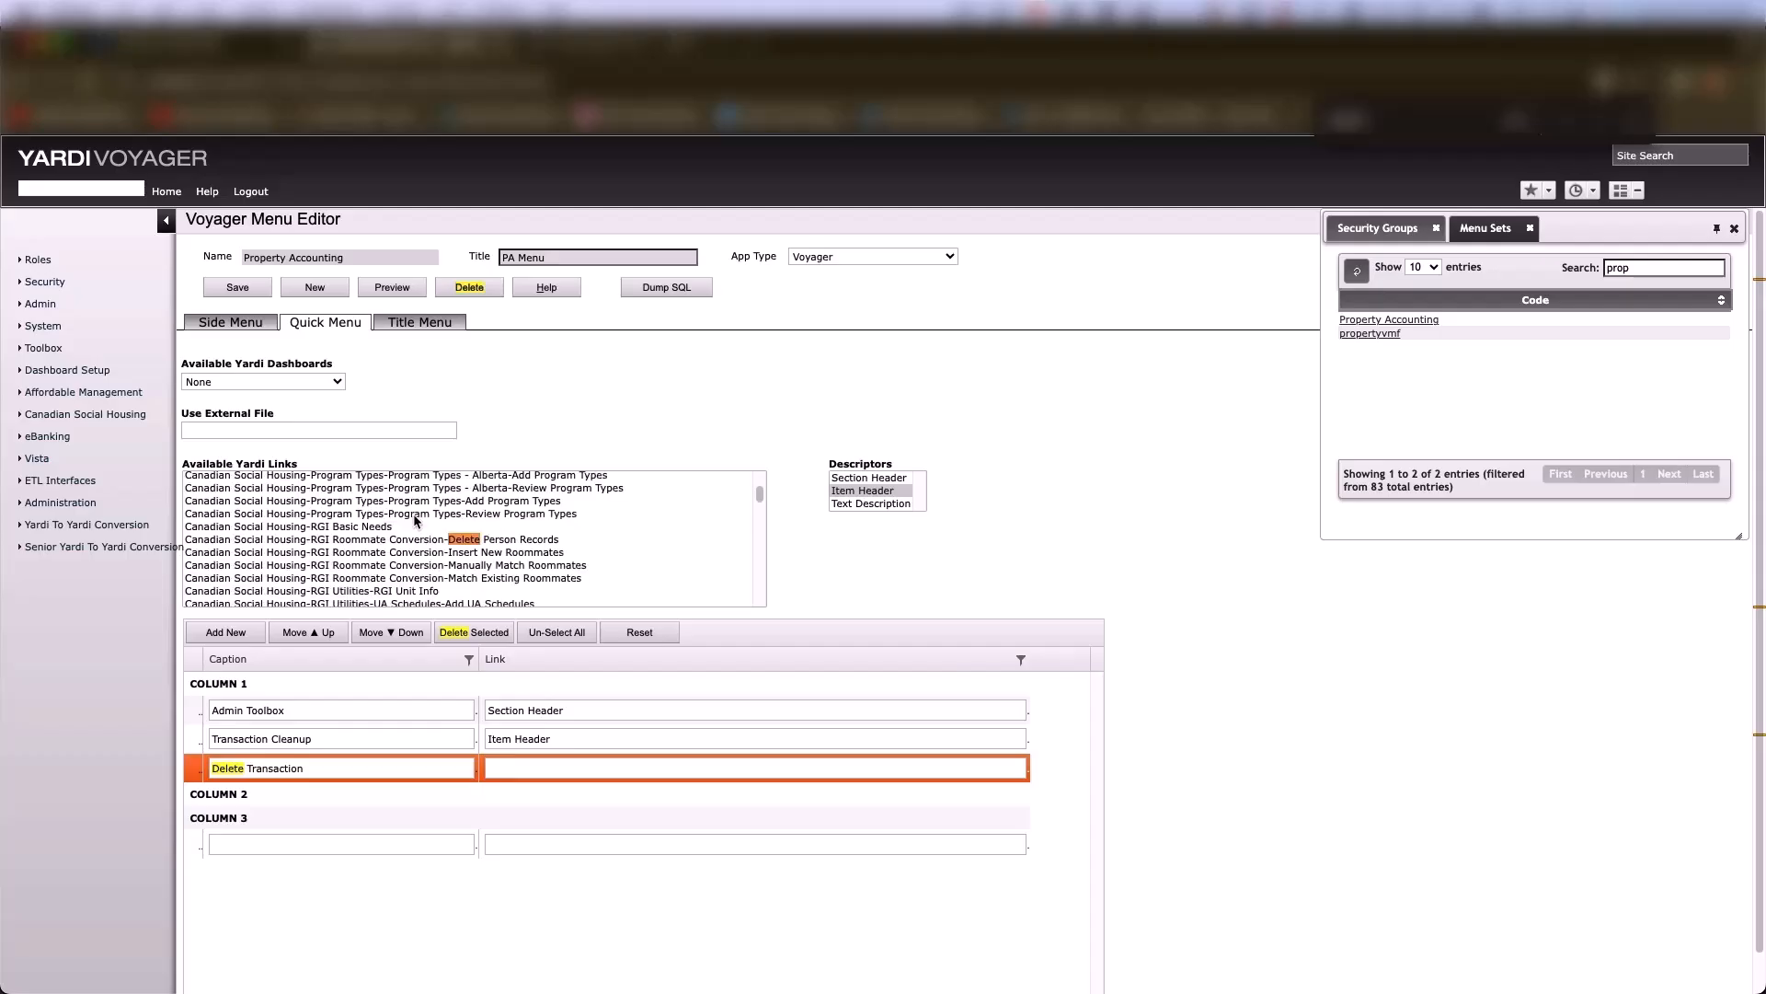
key("Return")
key("Return")
key("Return")
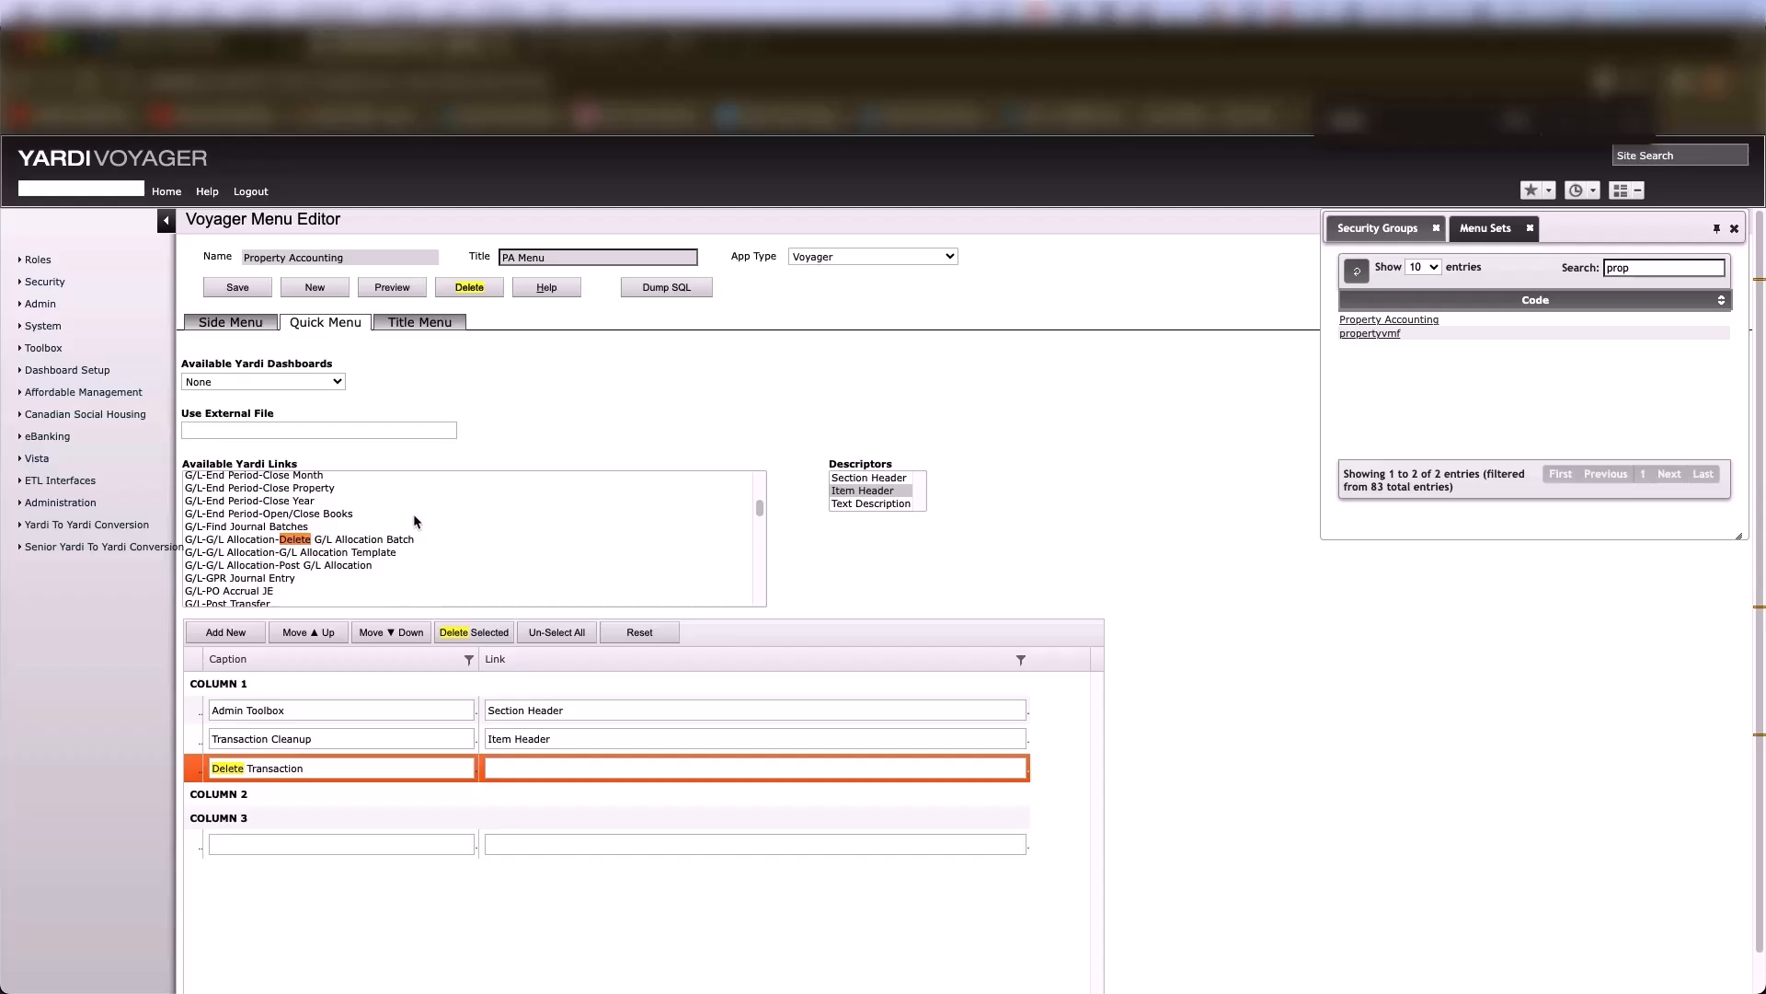
key("Return")
key("Return")
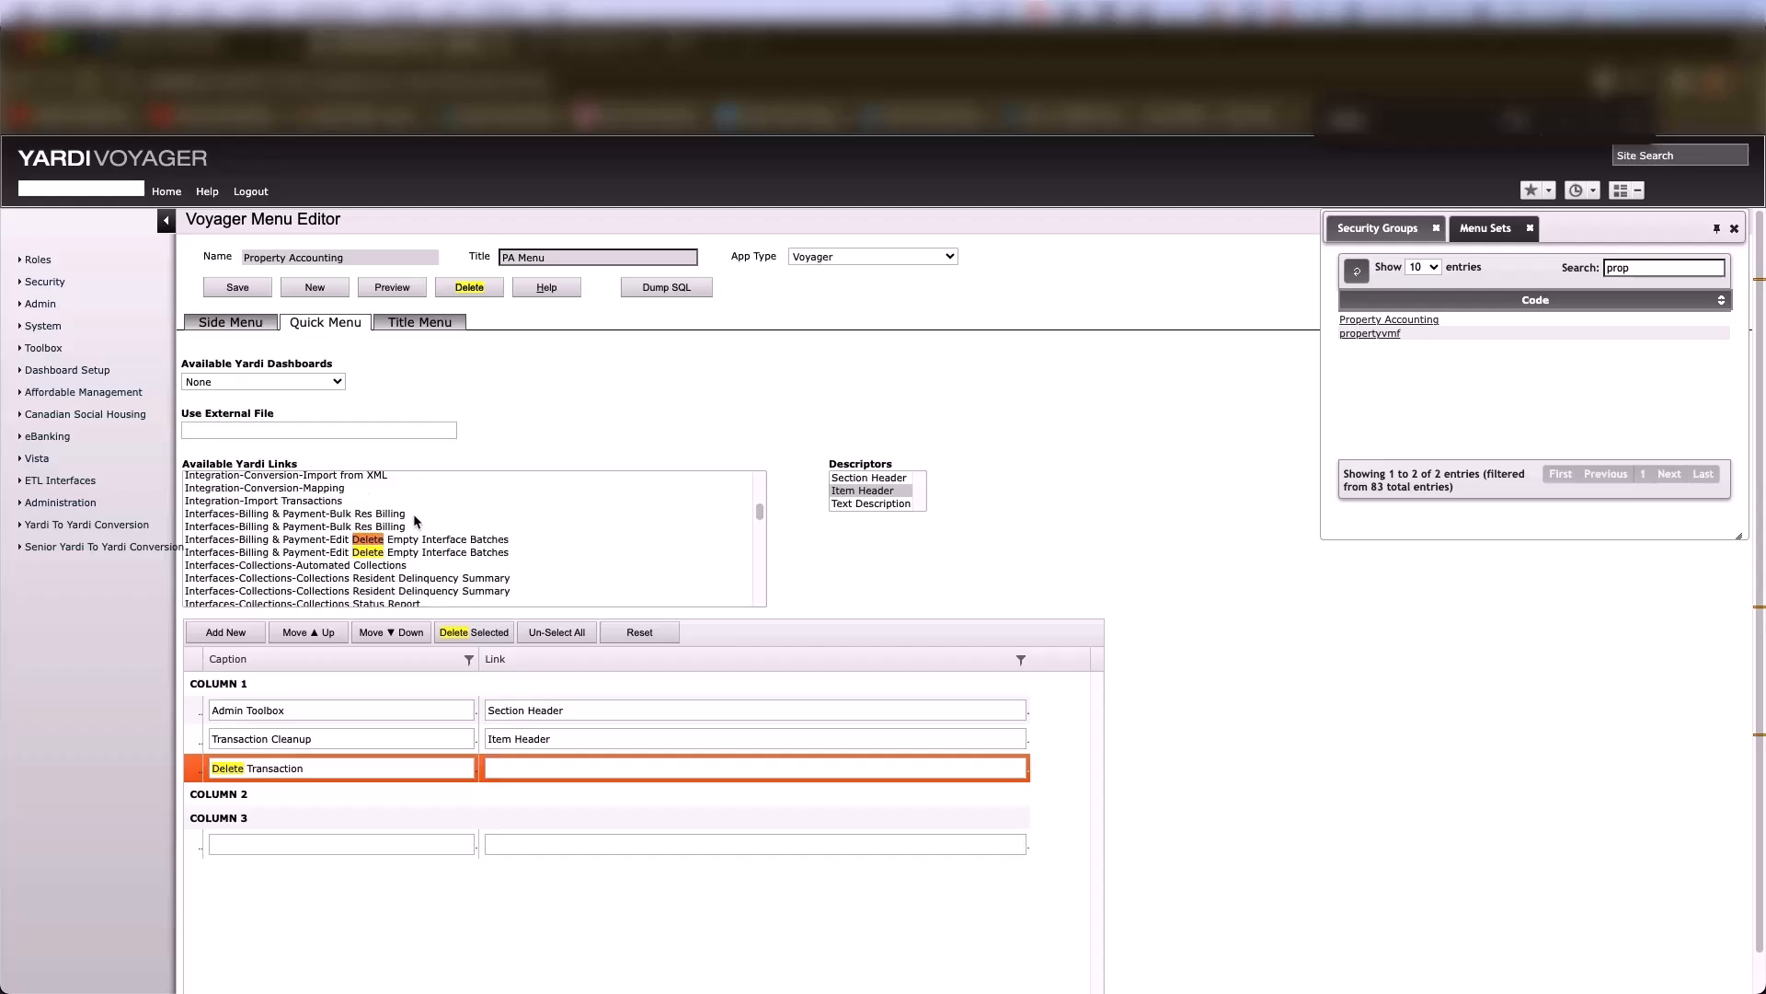
key("Return")
key("Return")
key("Return")
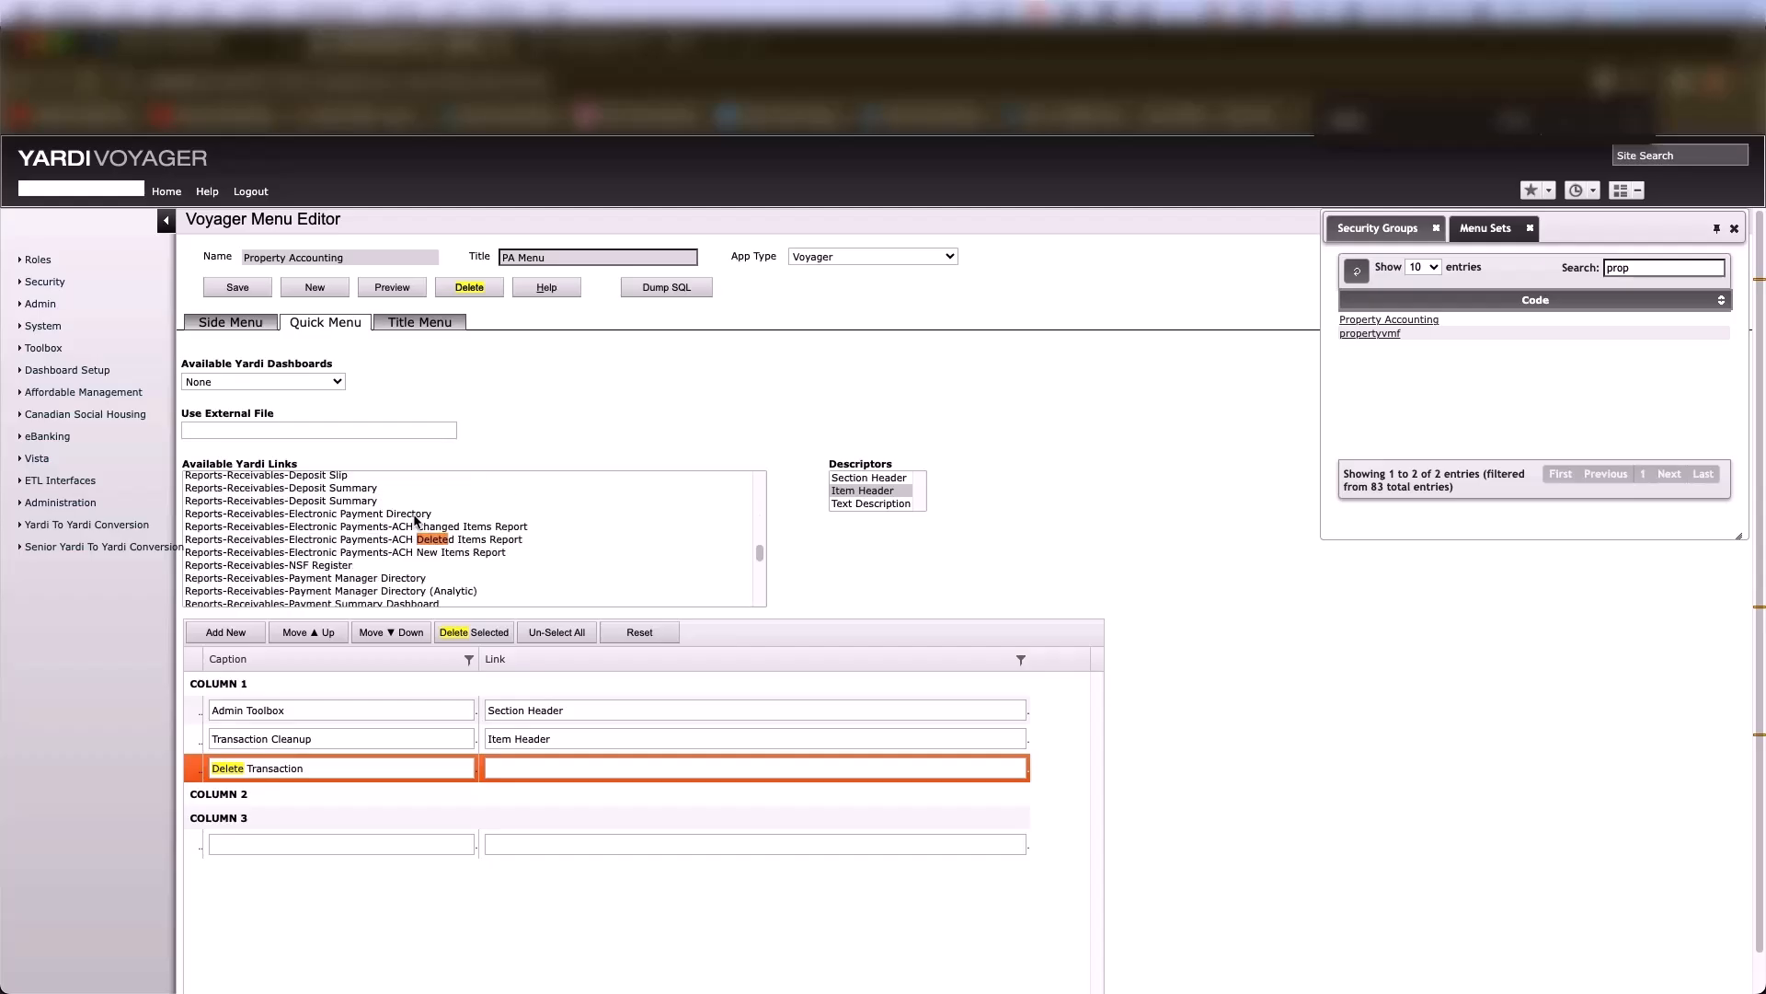
key("Return")
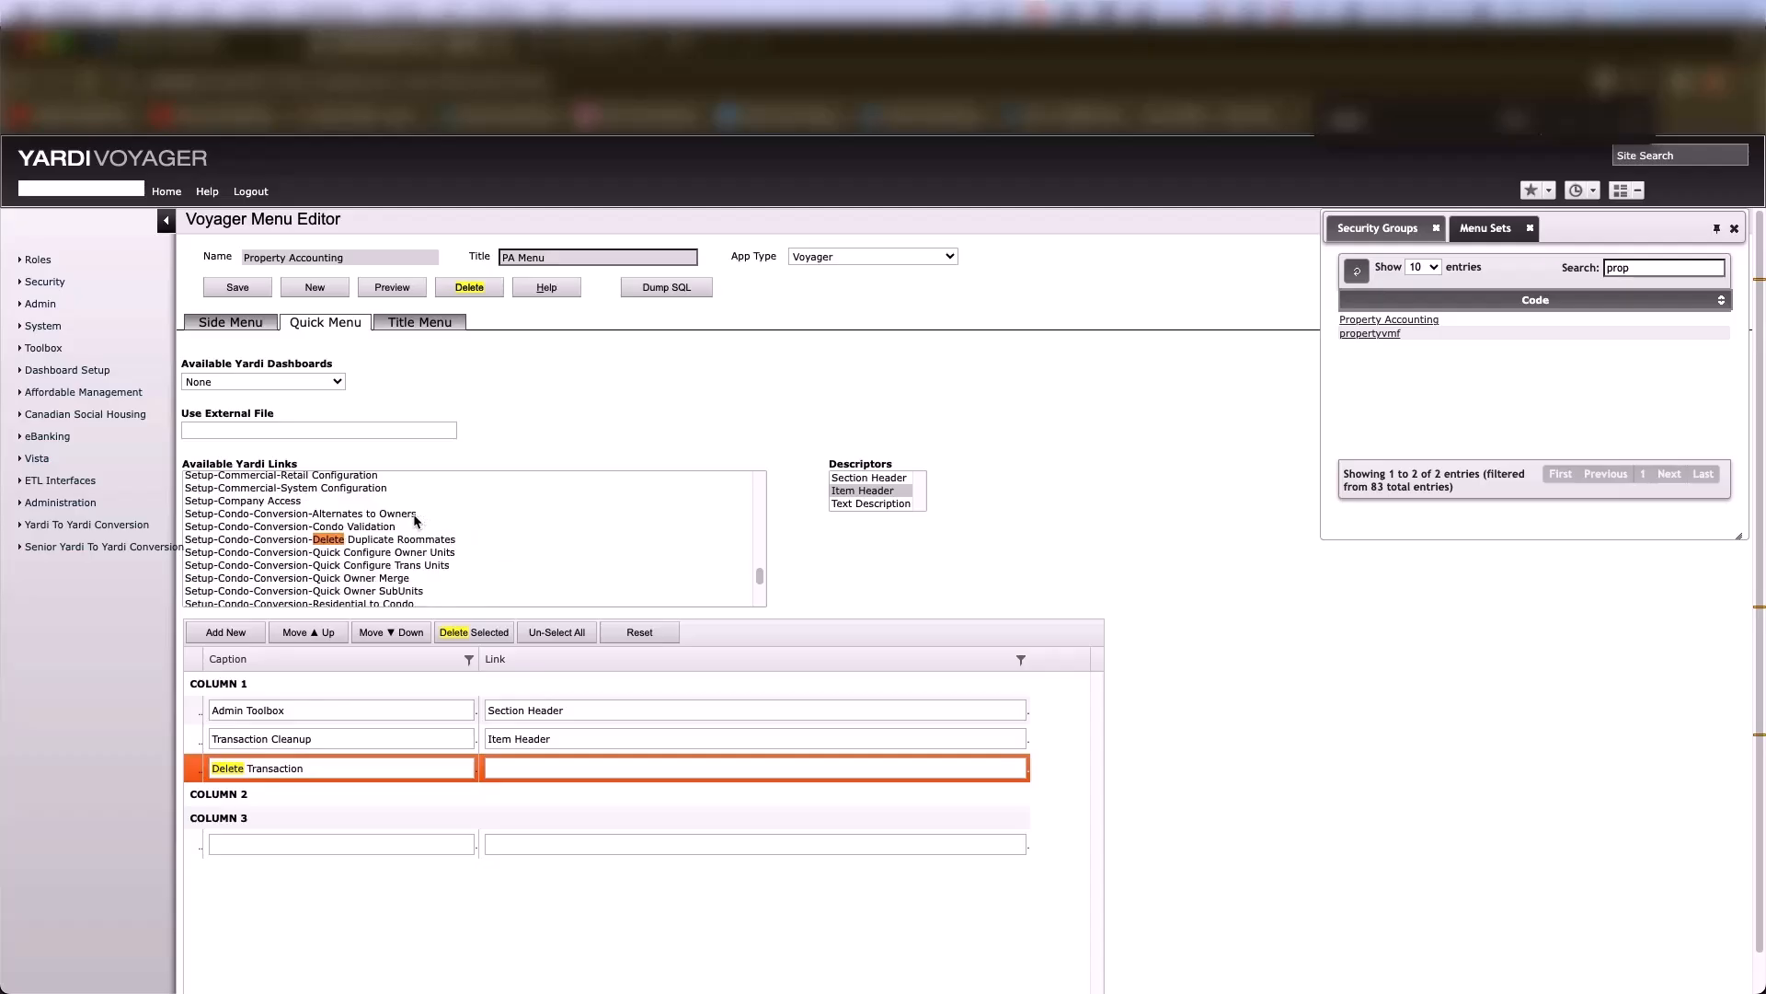
key("Return")
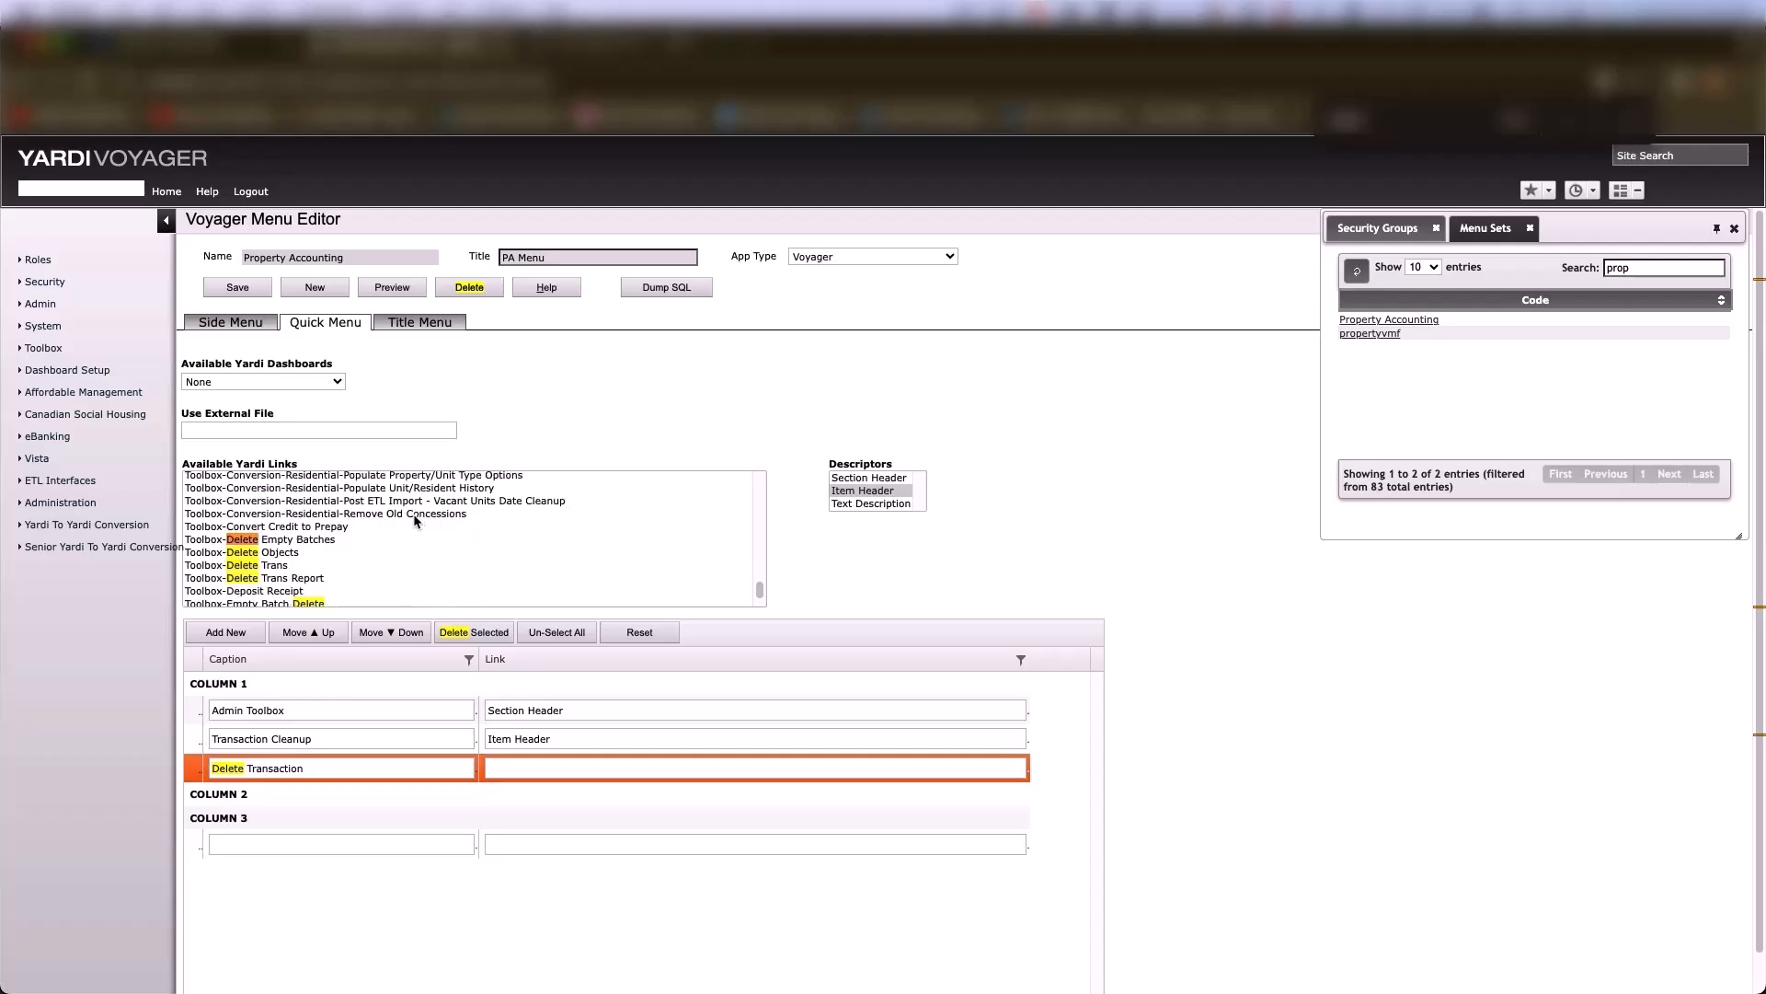
key("Return")
key("Return")
left_click(345, 771)
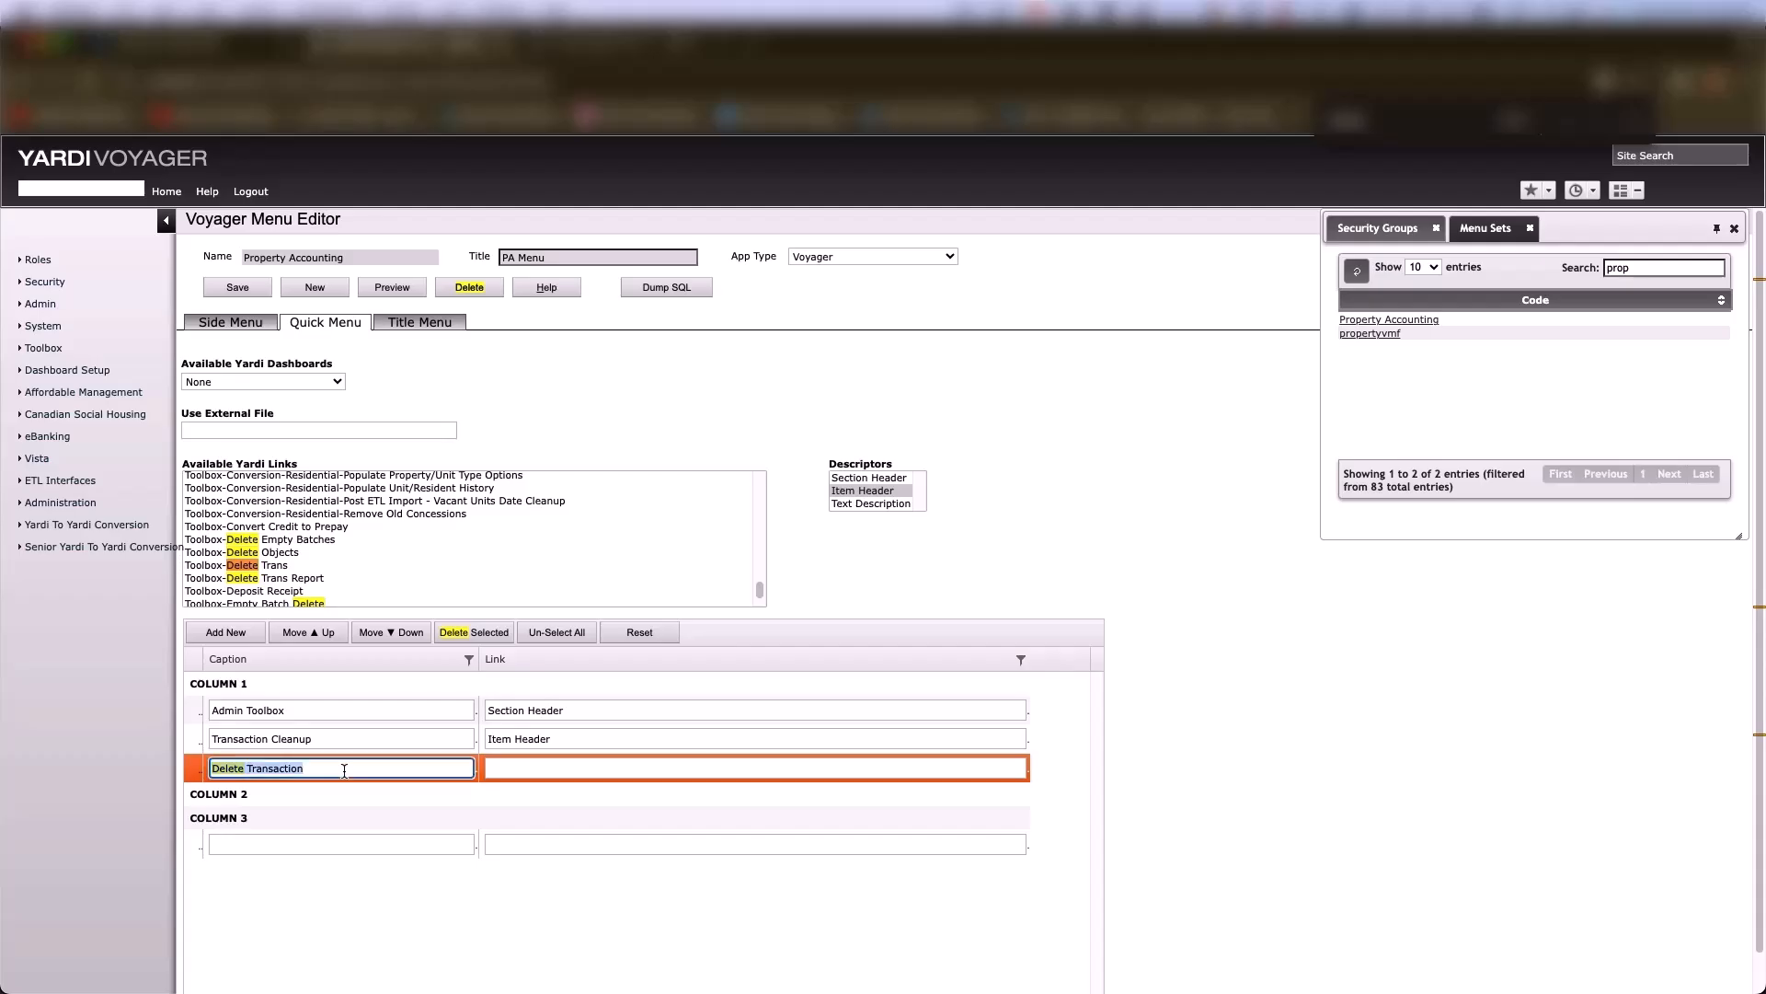
key("BackSpace")
double_click(273, 563)
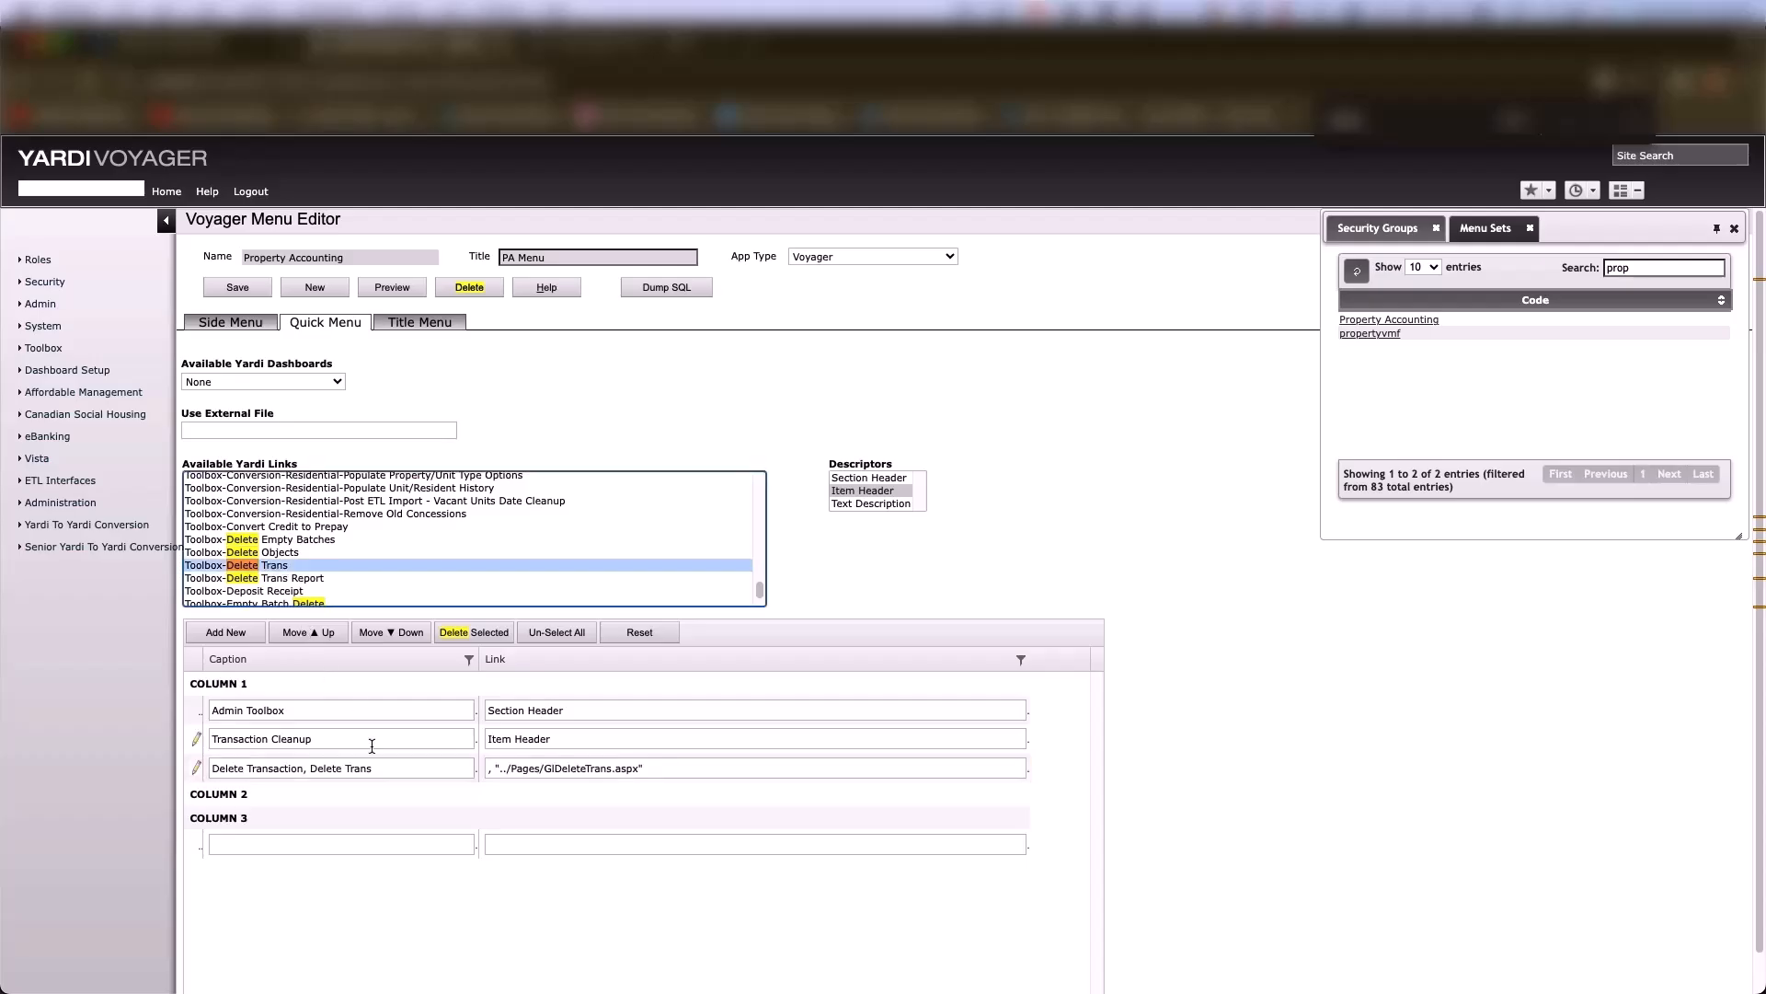
Add two blank rows at the end of Column 1 and remove the leading comma and space from the GlDeleteTrans.aspx link
left_click(219, 633)
left_click(219, 633)
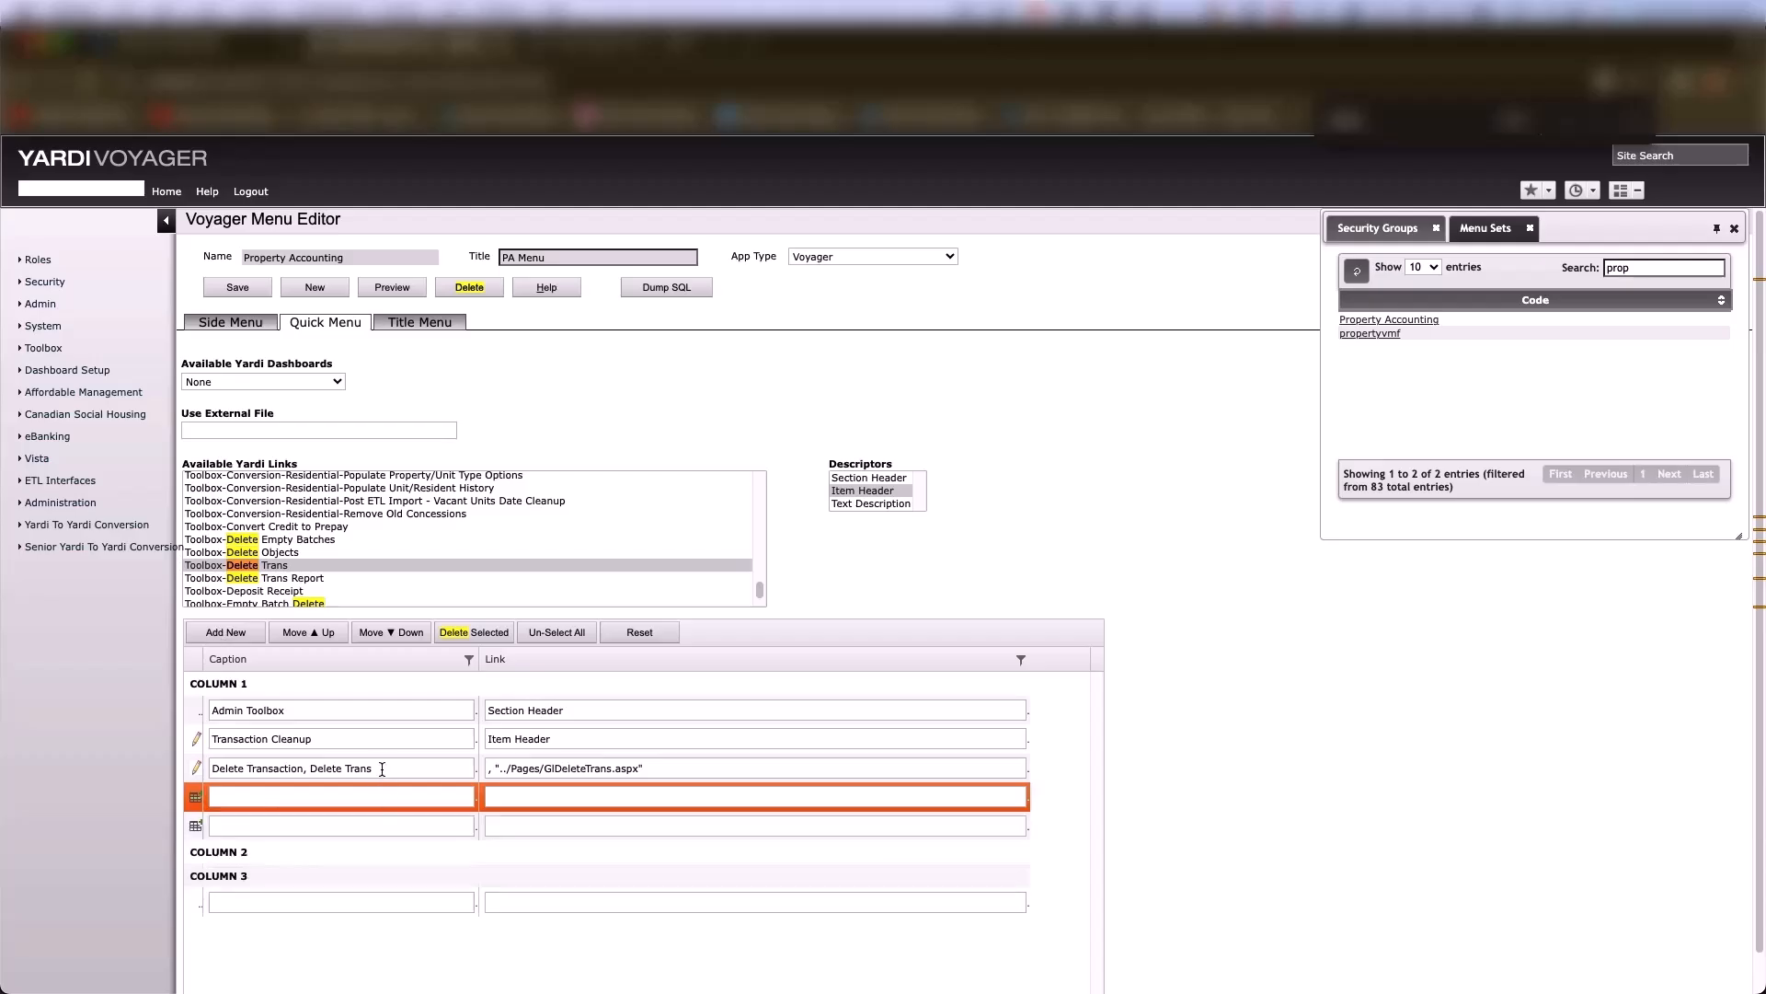
triple_click(357, 769)
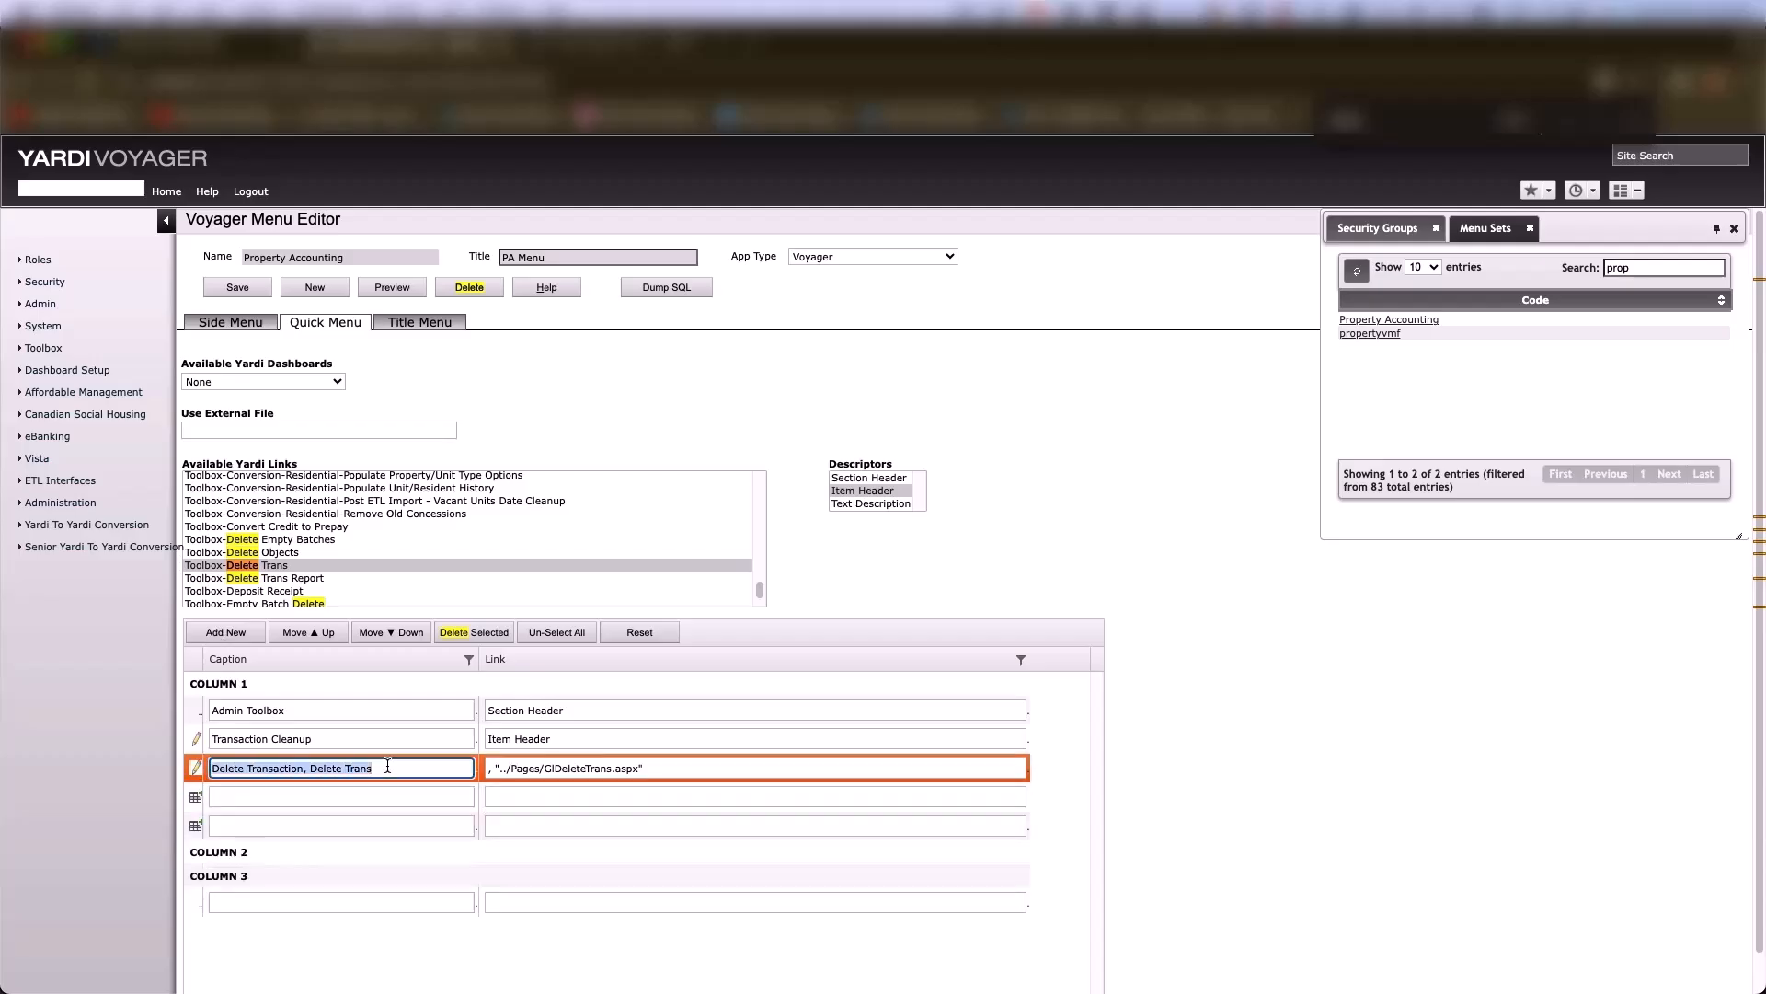
left_click(497, 773)
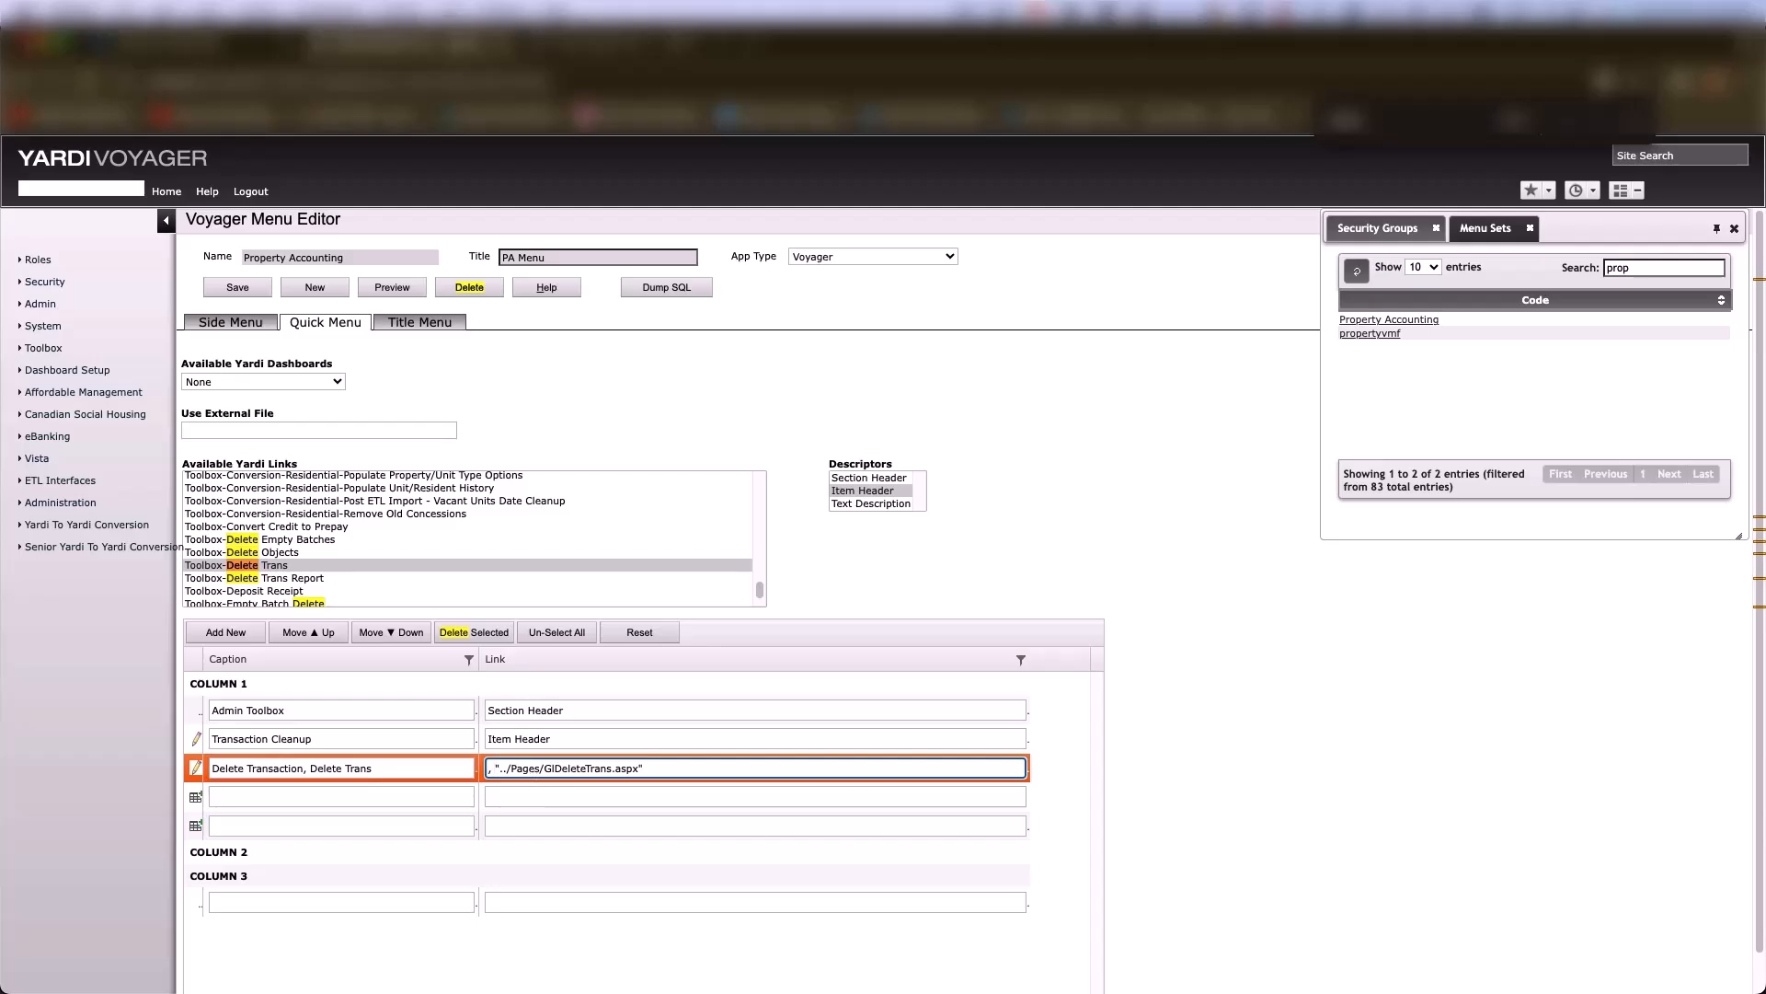
key("Delete")
key("Delete")
left_click(503, 768)
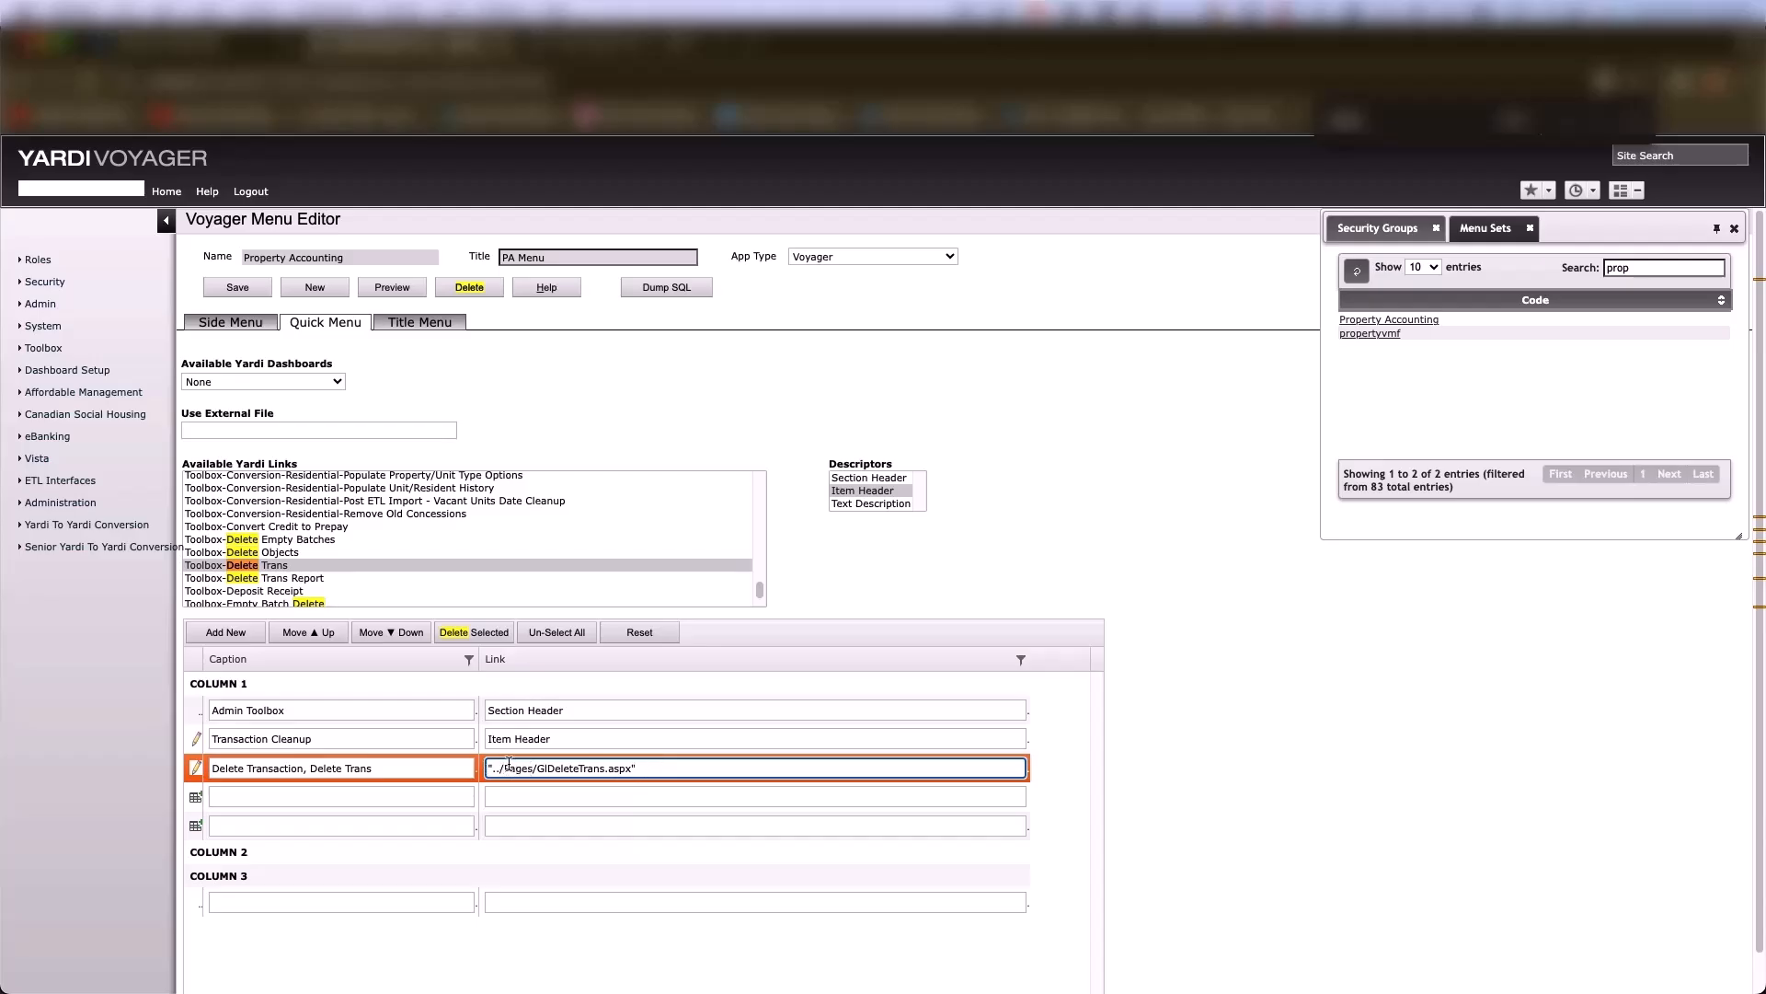
Trim the caption of the GlDeleteTrans.aspx row to "Delete Transaction" by removing the appended ", Delete Trans"
triple_click(384, 768)
key("Right")
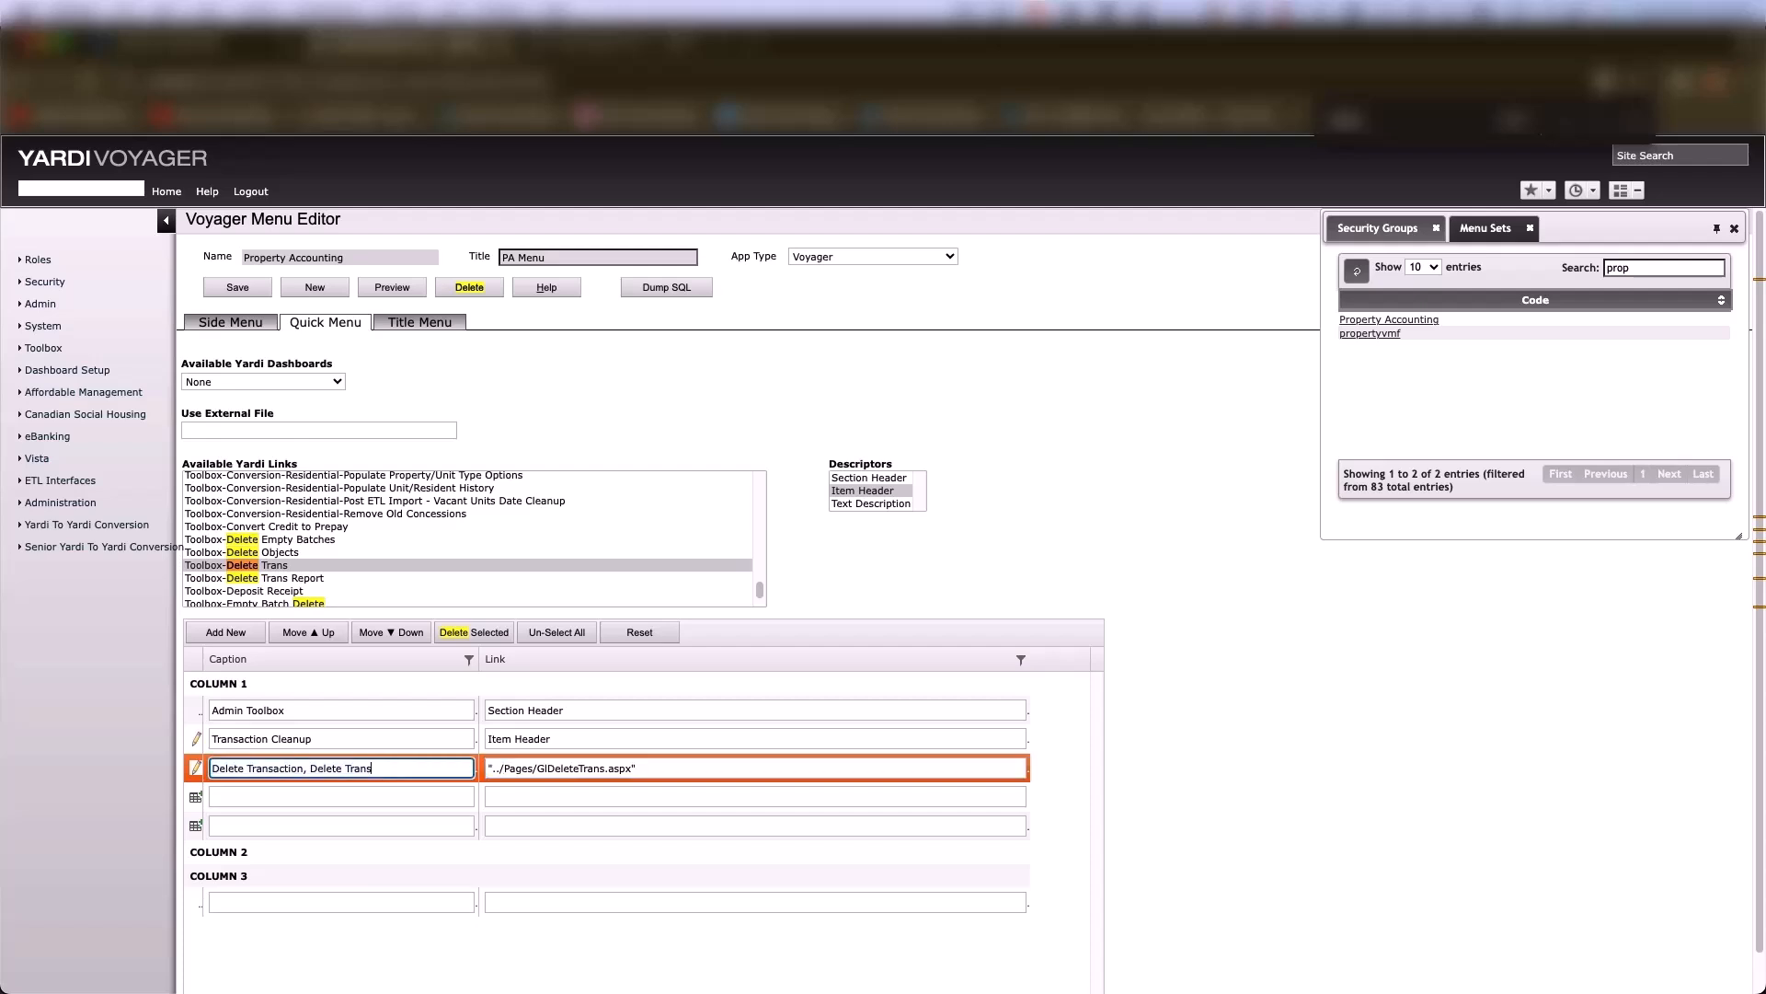
key("BackSpace")
key("BackSpace")
key("BackSpace")
key("BackSpace")
key("BackSpace")
key("BackSpace")
key("BackSpace")
key("BackSpace")
key("BackSpace")
key("BackSpace")
key("BackSpace")
left_click(950, 569)
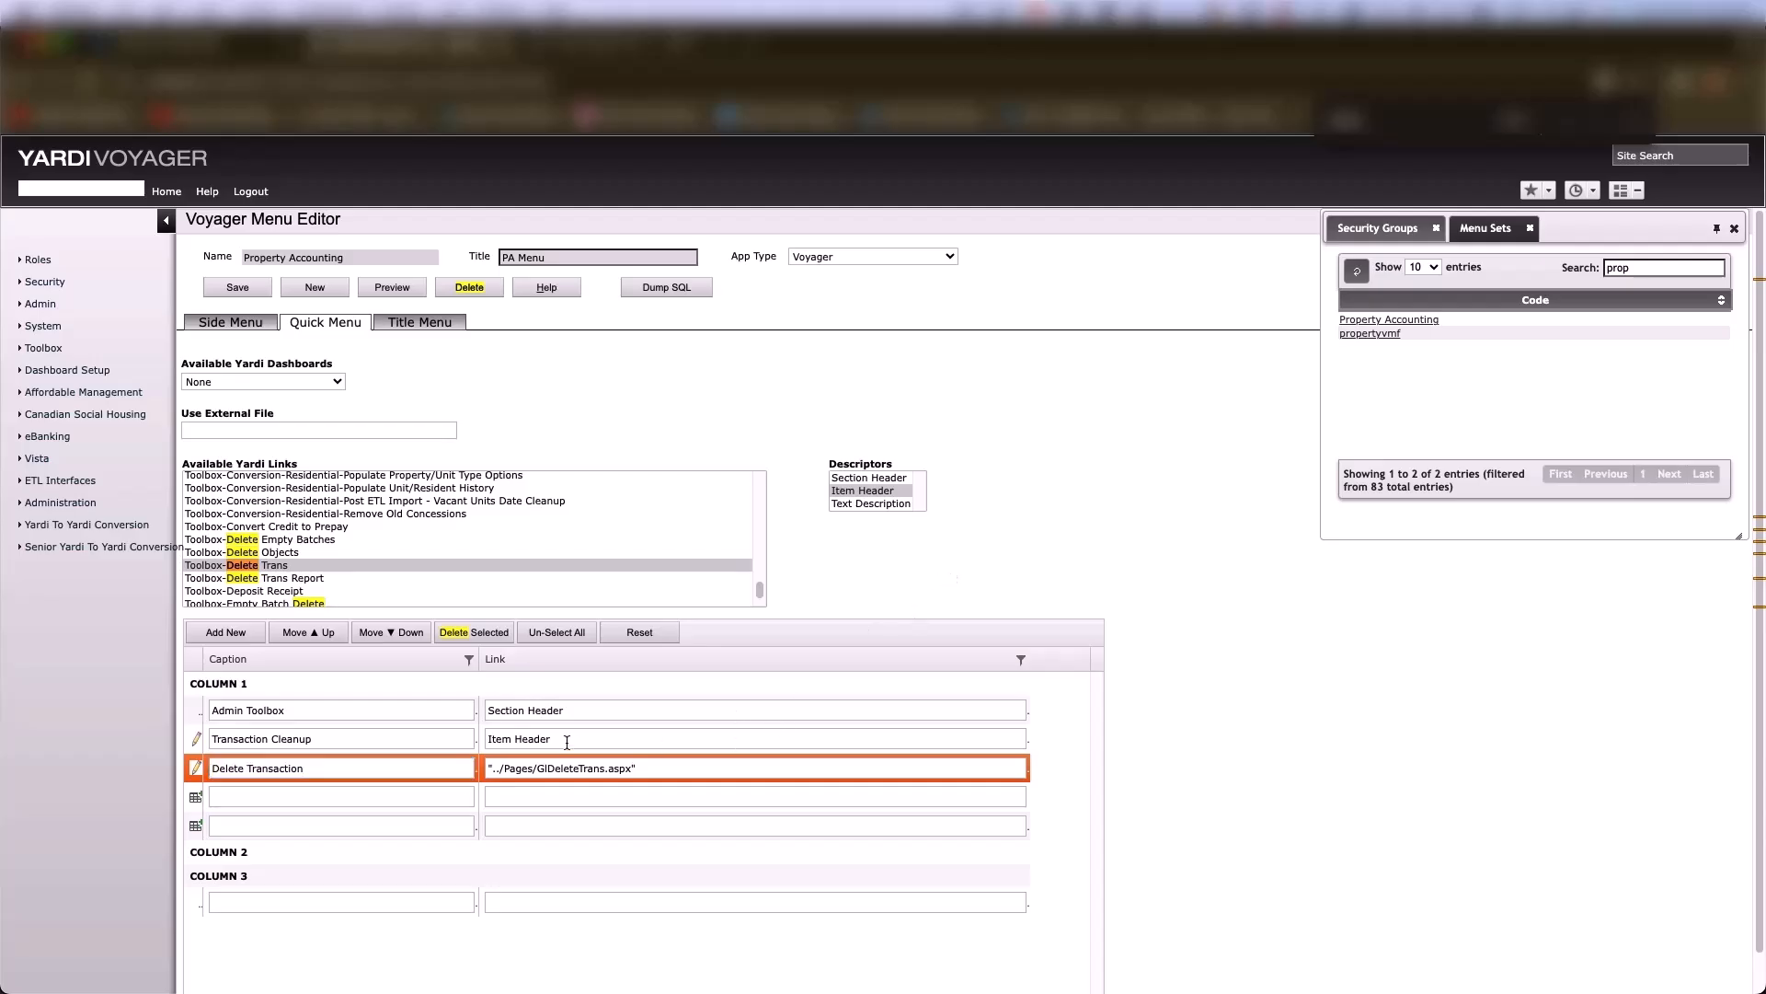
Add Toolbox-Delete Trans Report to the blank row below Delete Transaction and remove the leading comma and space from its link
left_click(237, 799)
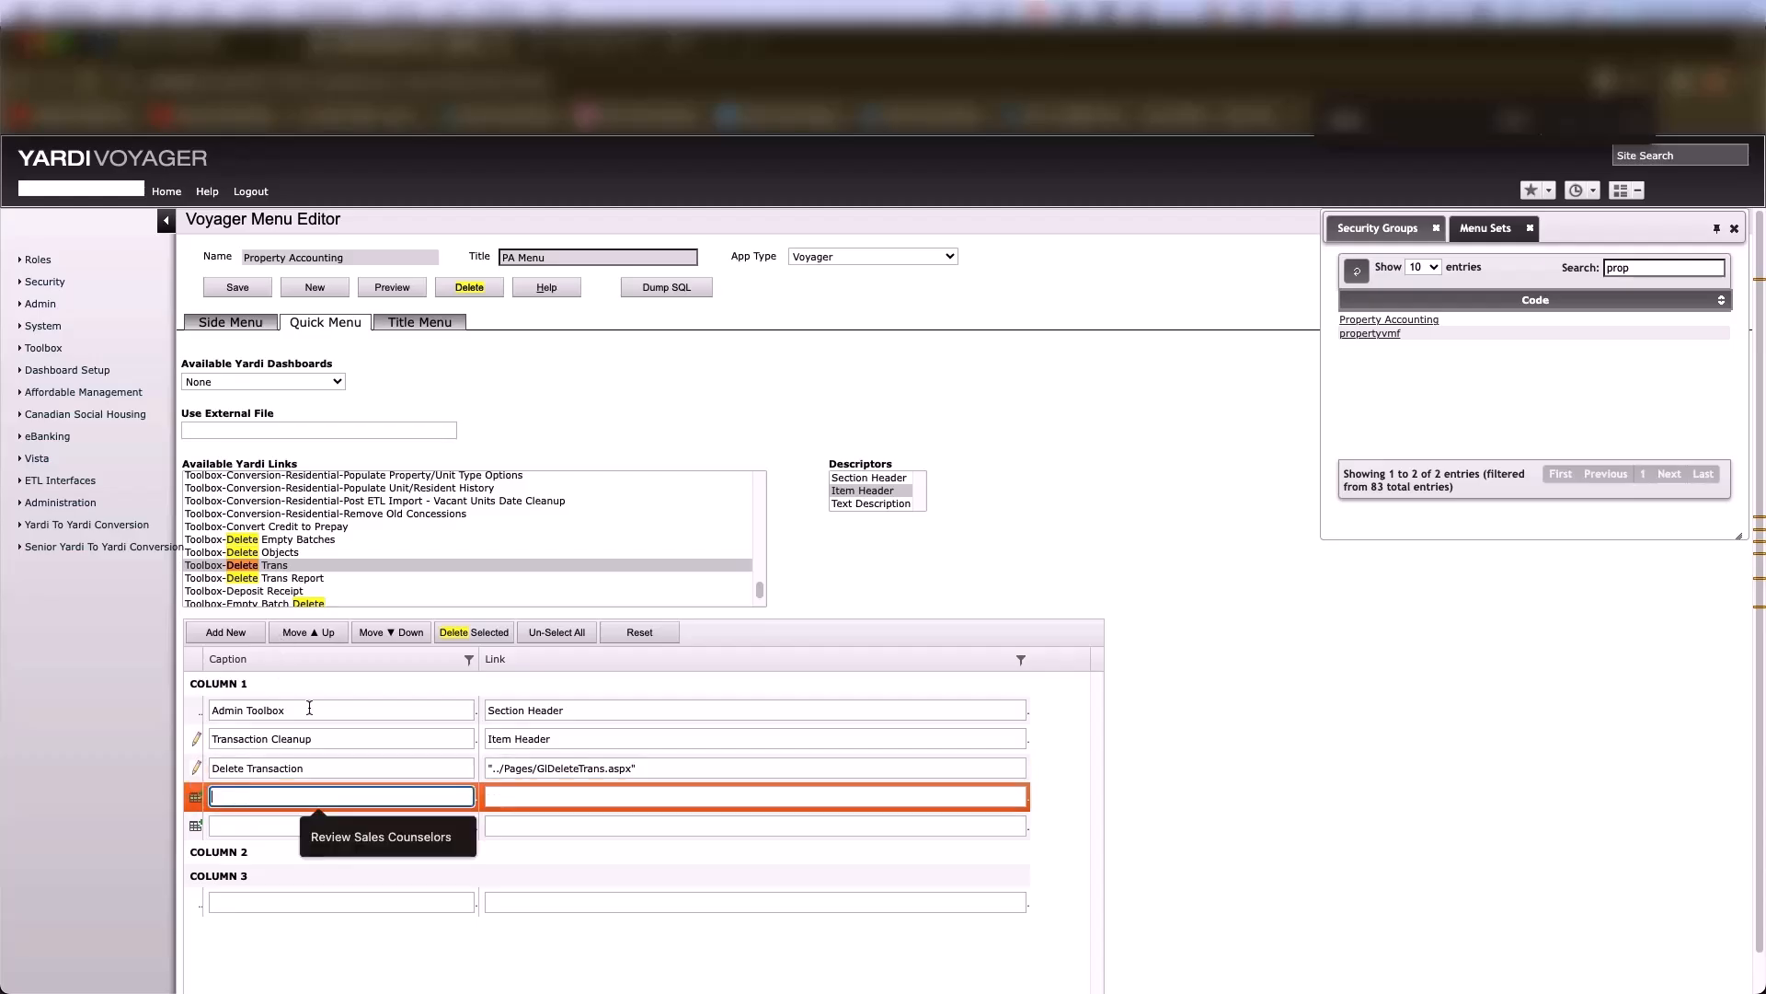
left_click(299, 579)
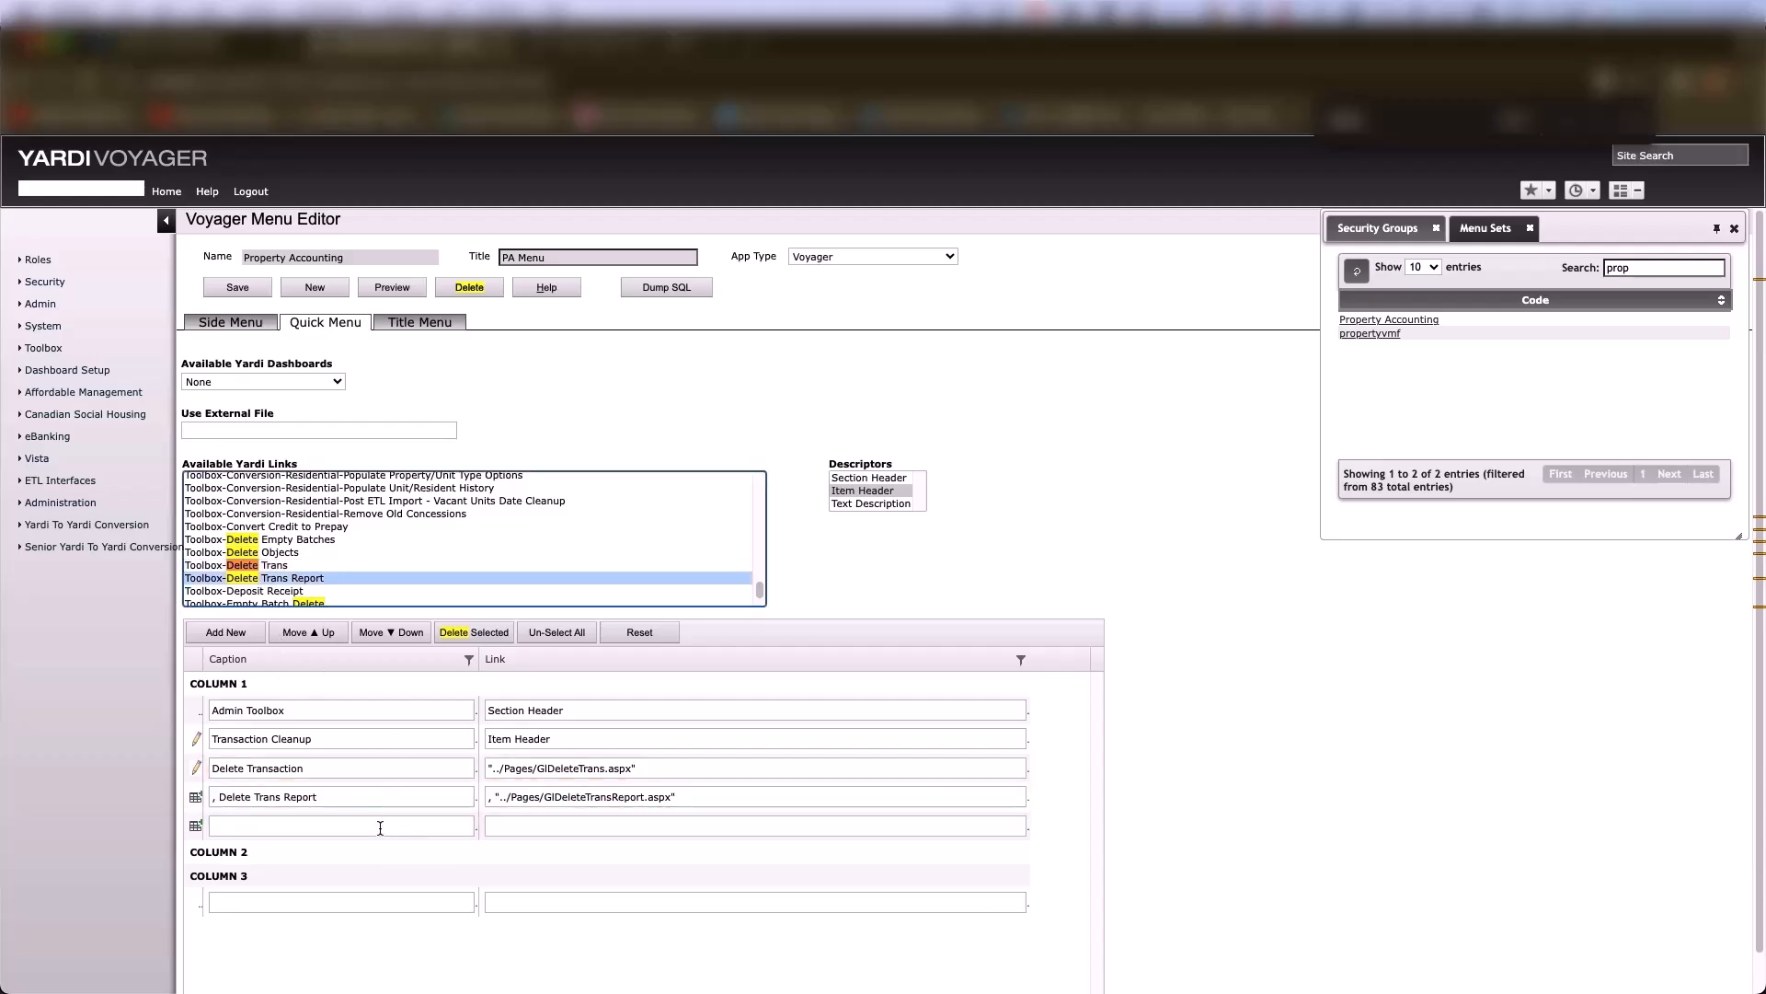
left_click(490, 797)
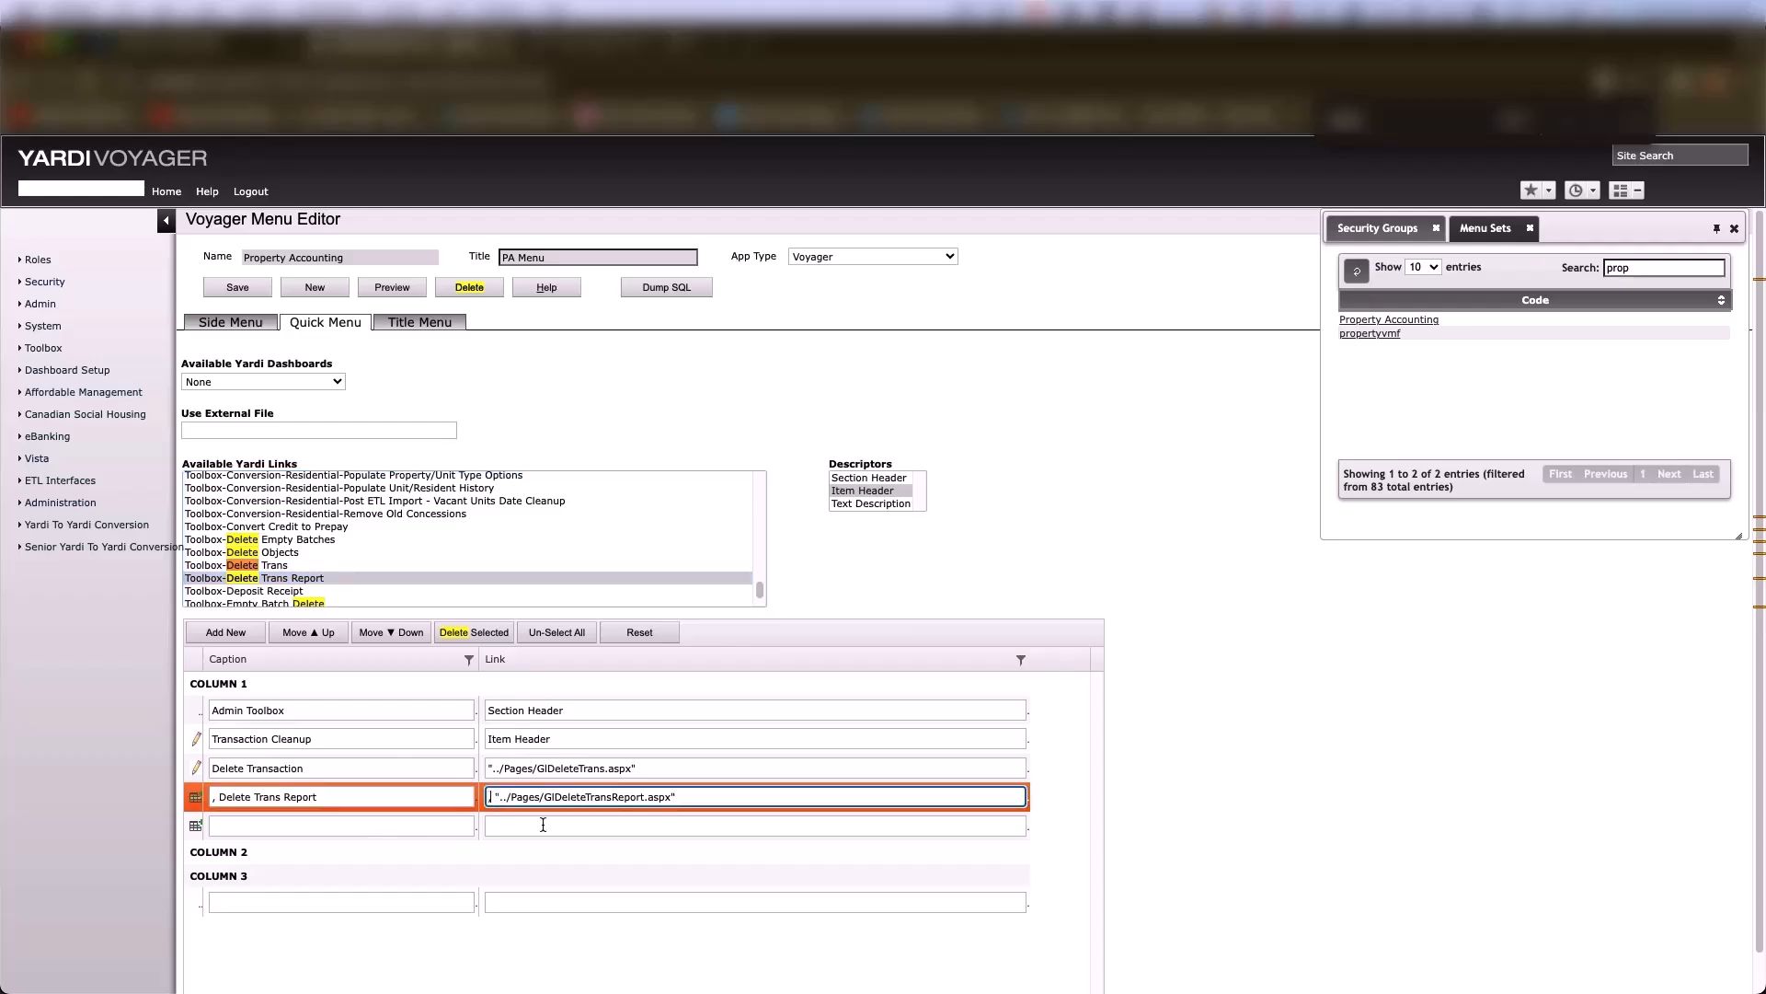
key("Delete")
key("Delete")
Change the caption of the GlDeleteTransReport.aspx row to "Delete Transaction Report", without the leading comma and space
left_click(219, 798)
key("BackSpace")
key("BackSpace")
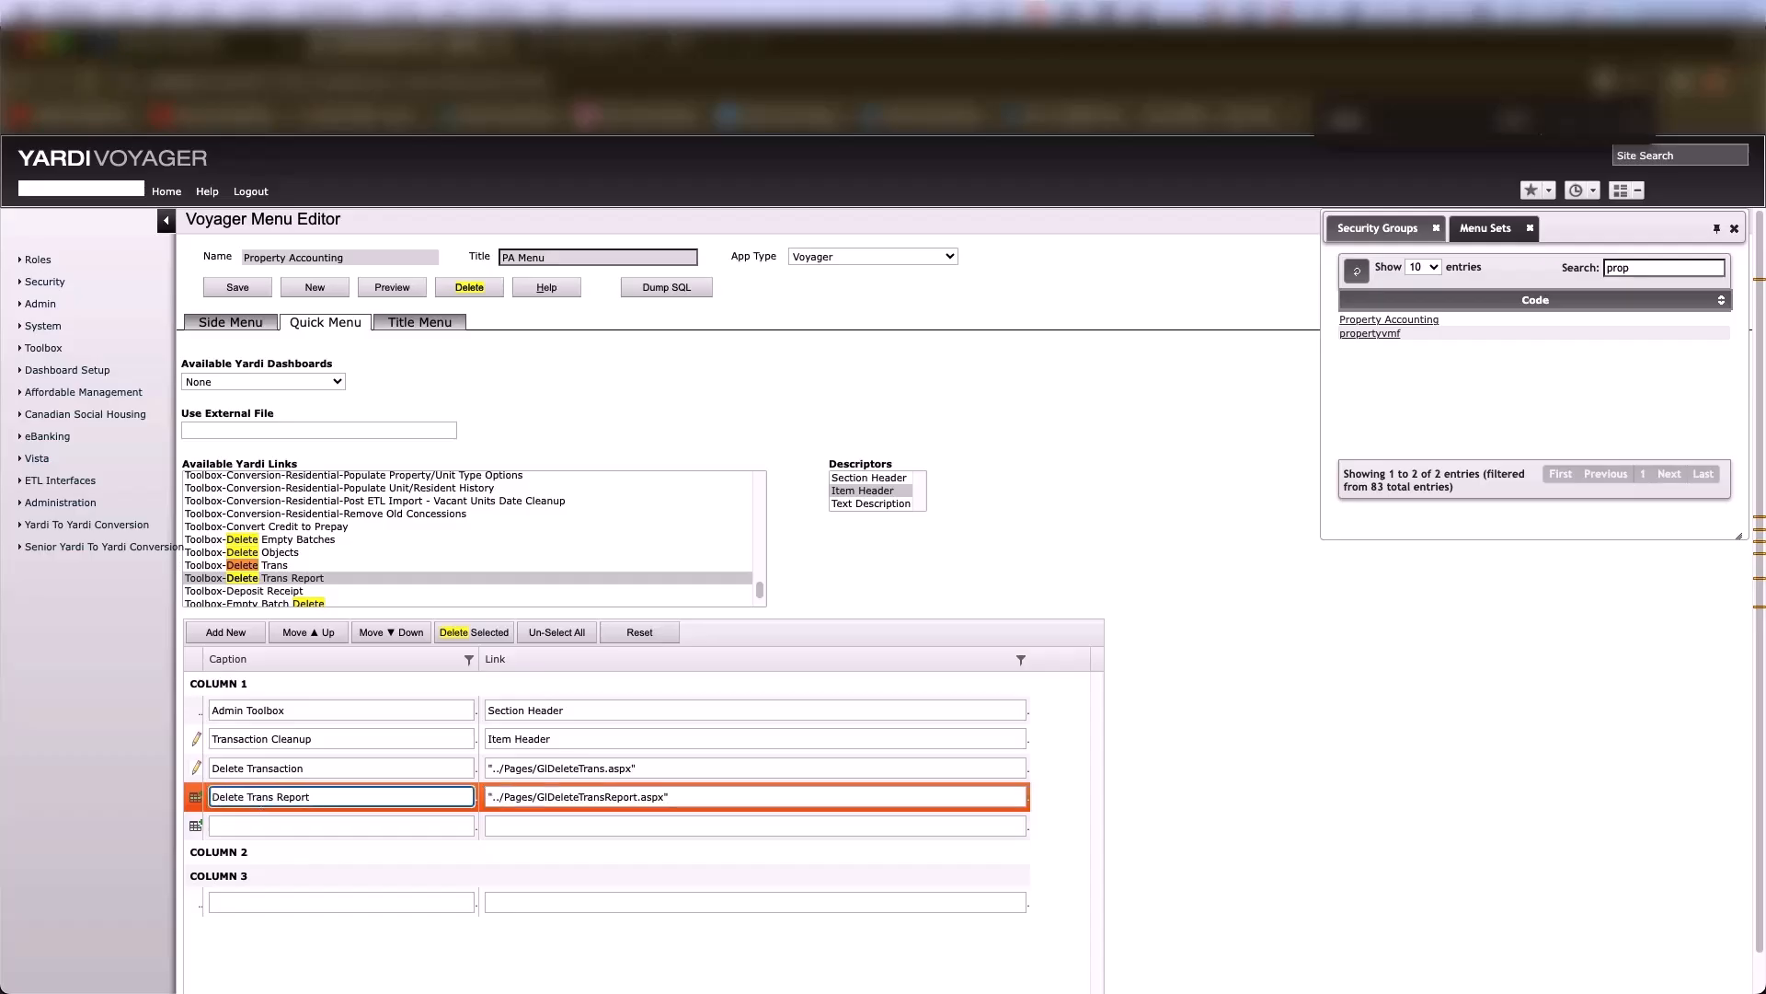
double_click(262, 798)
type("Transaction")
Delete the leftover blank row at the end of Column 1 and save the Property Accounting menu set
left_click(306, 828)
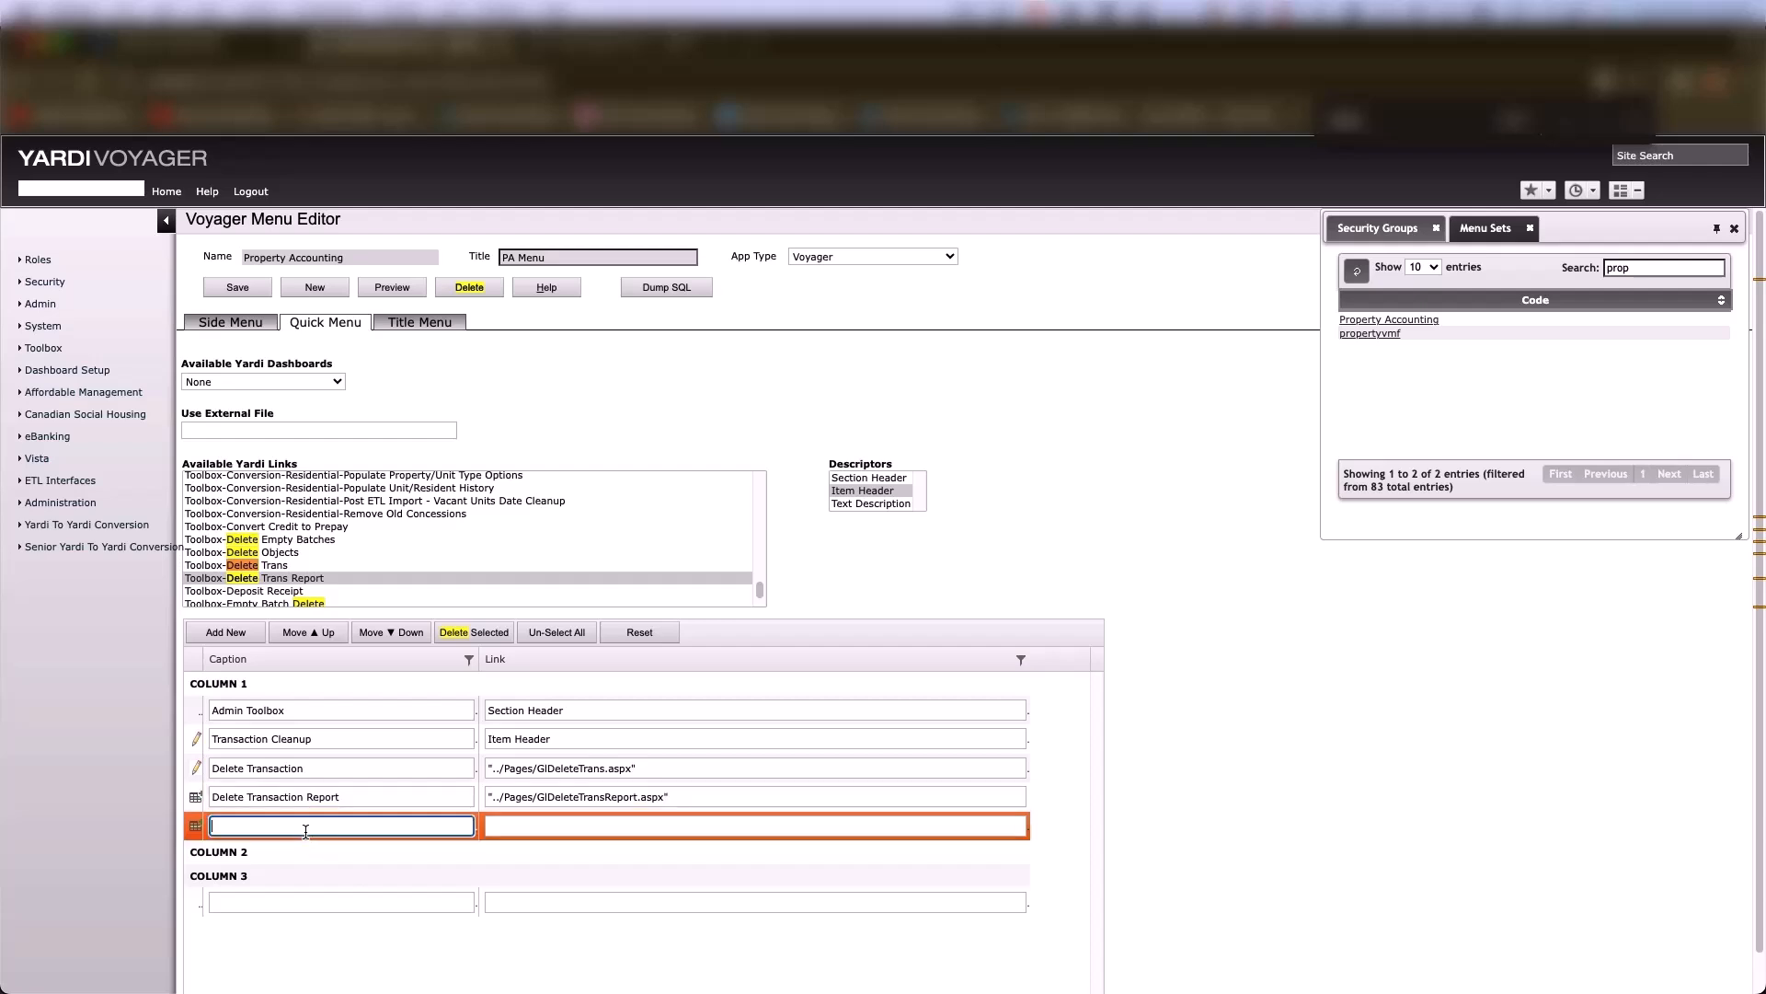
left_click(448, 633)
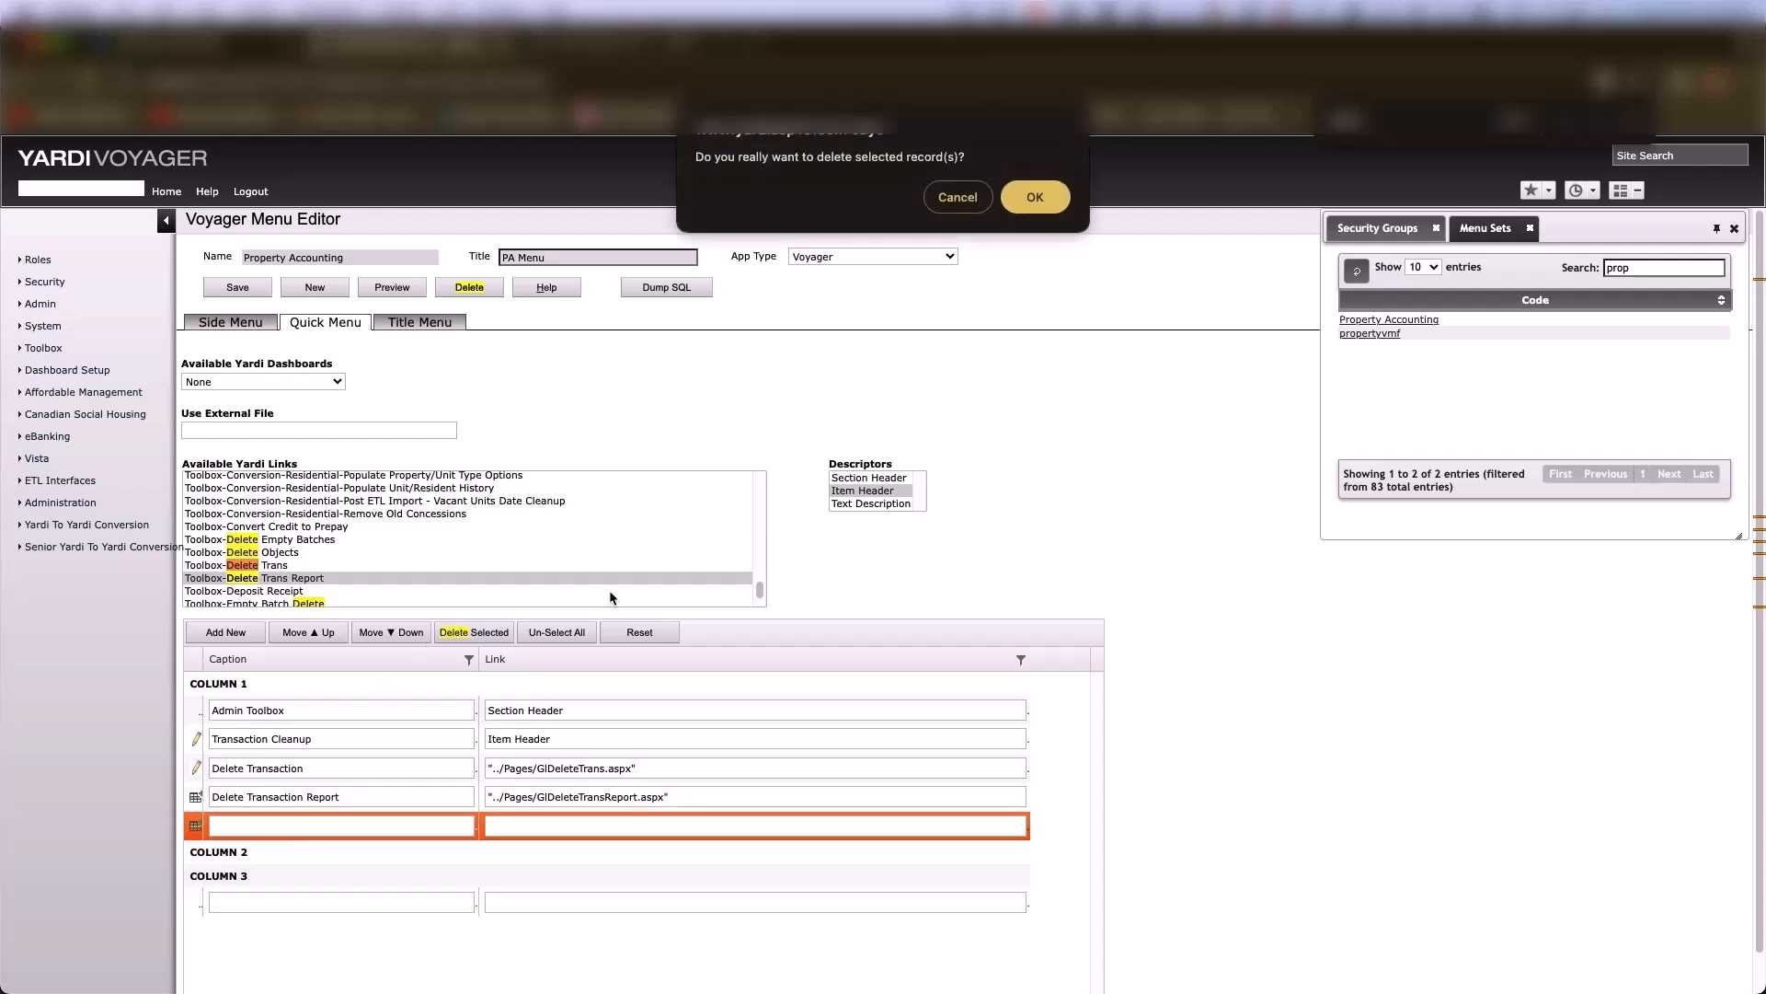
left_click(1039, 195)
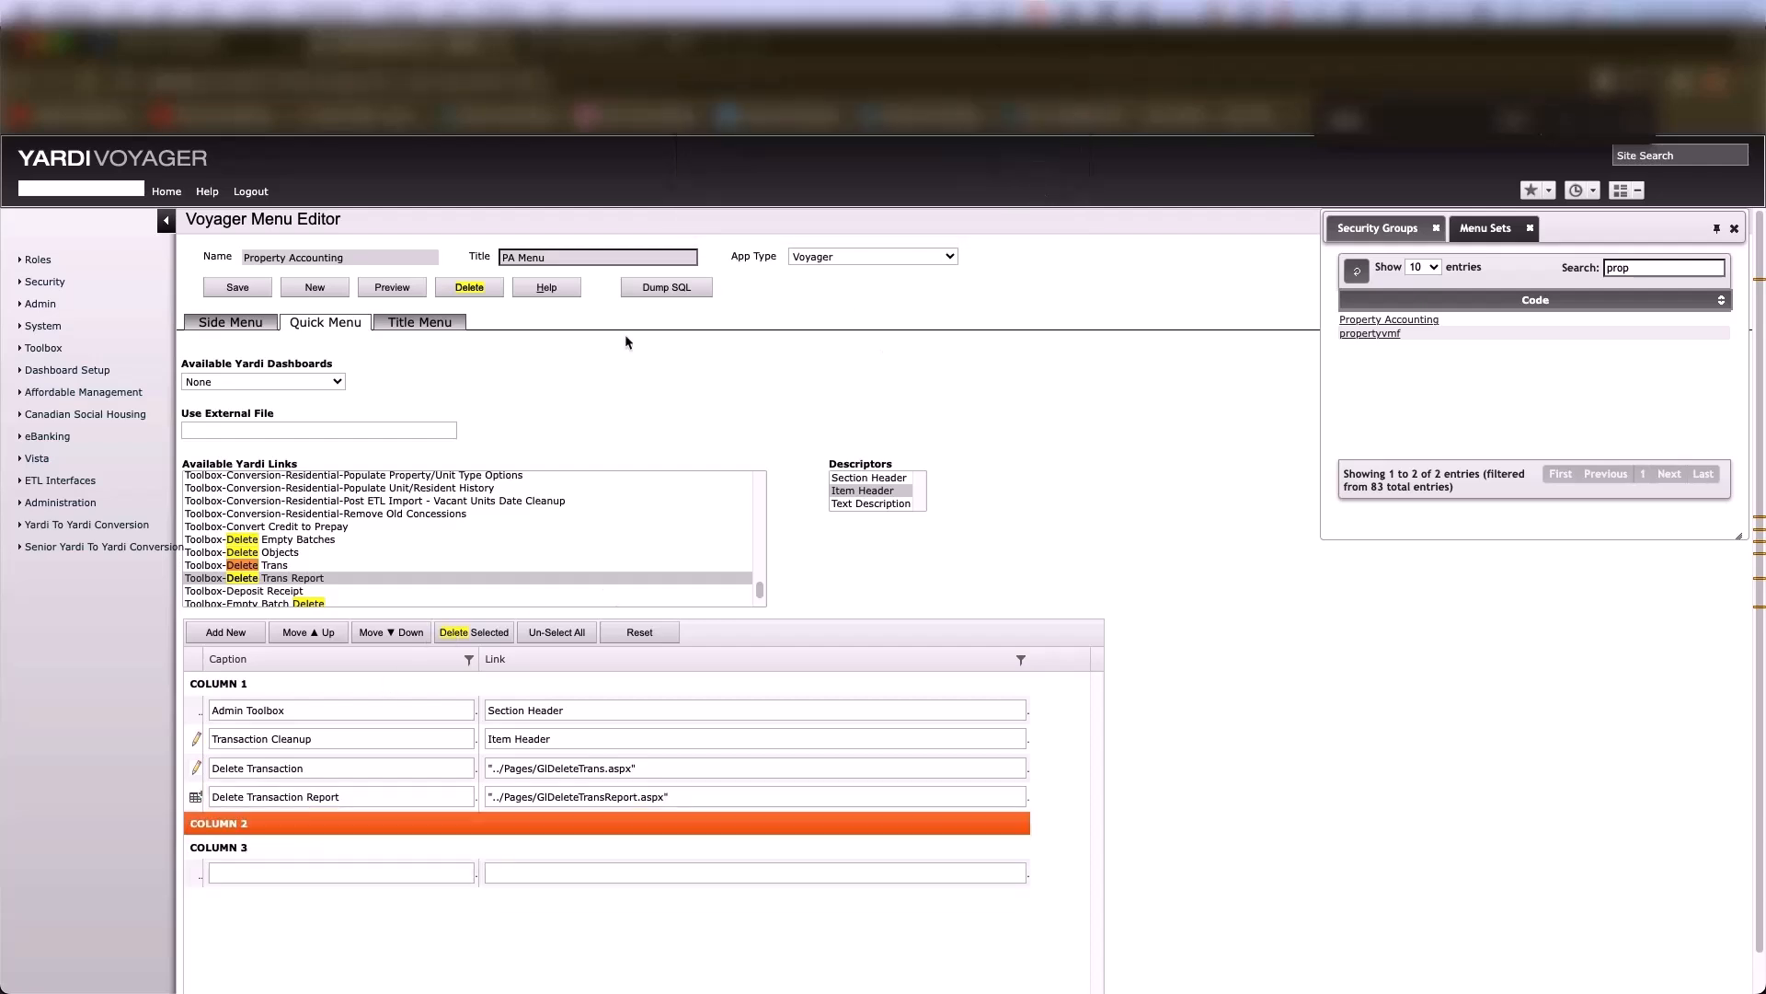
left_click(238, 288)
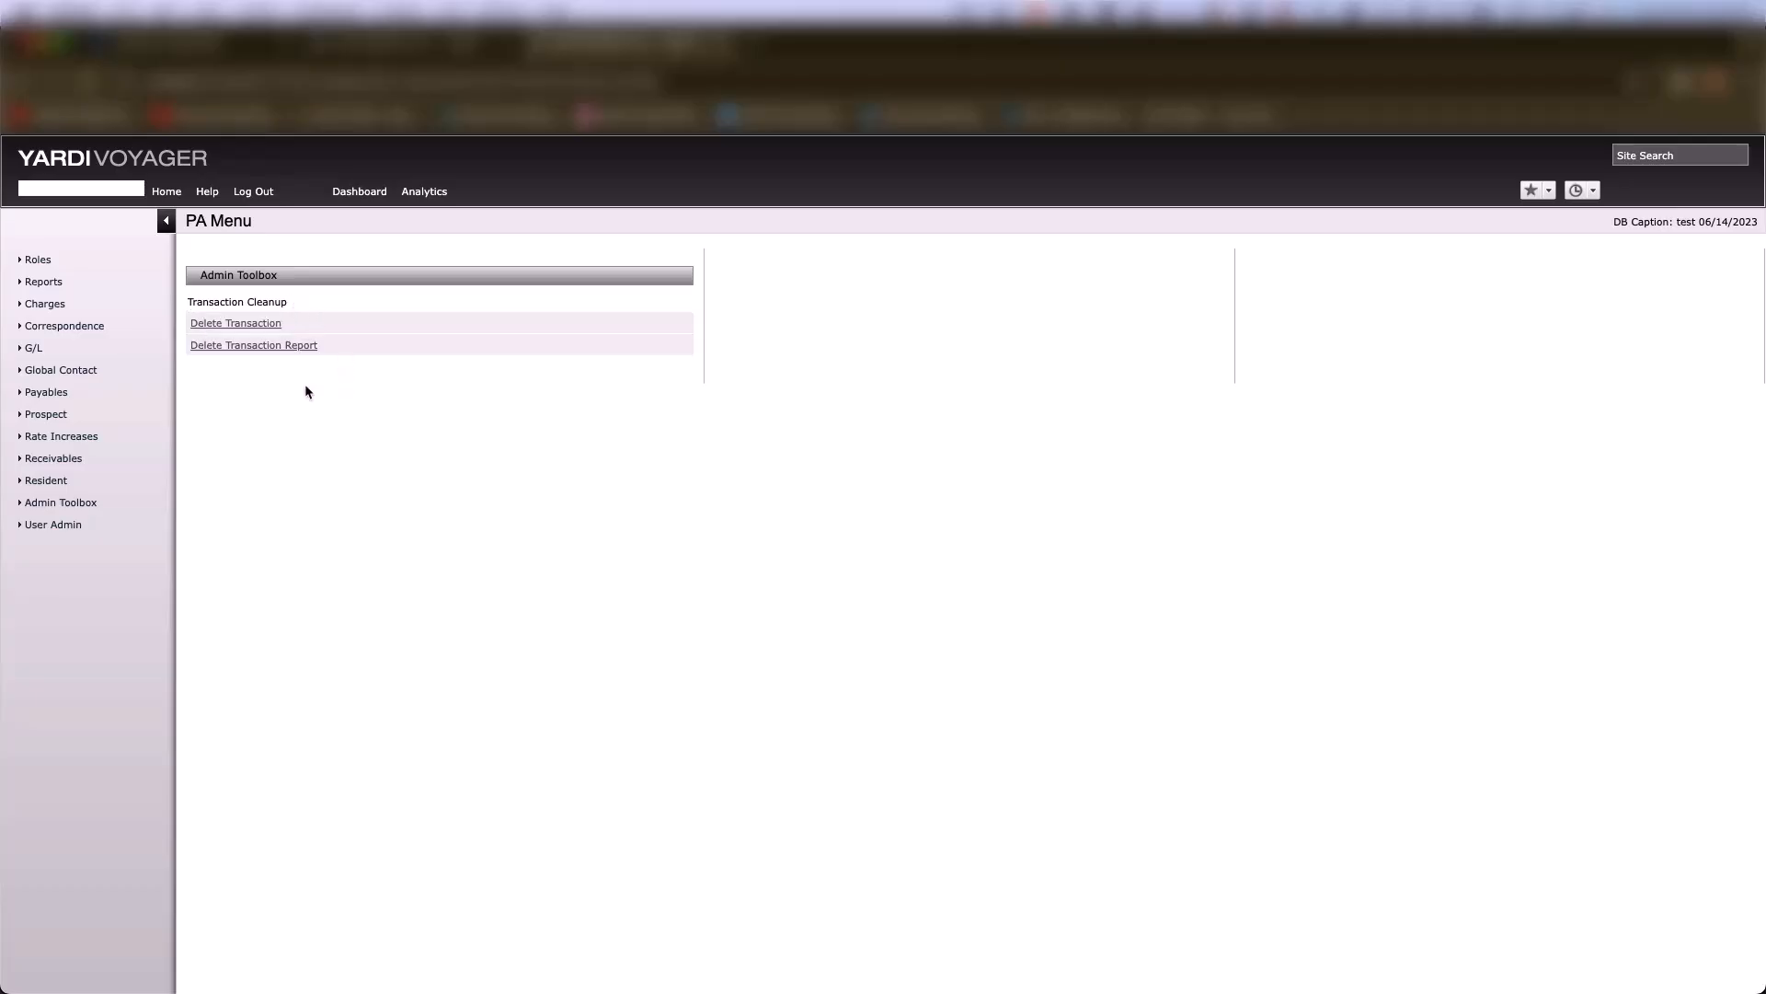
Test the Delete Transaction and Delete Transaction Report links on the PA Menu home page, returning home after each
left_click(234, 326)
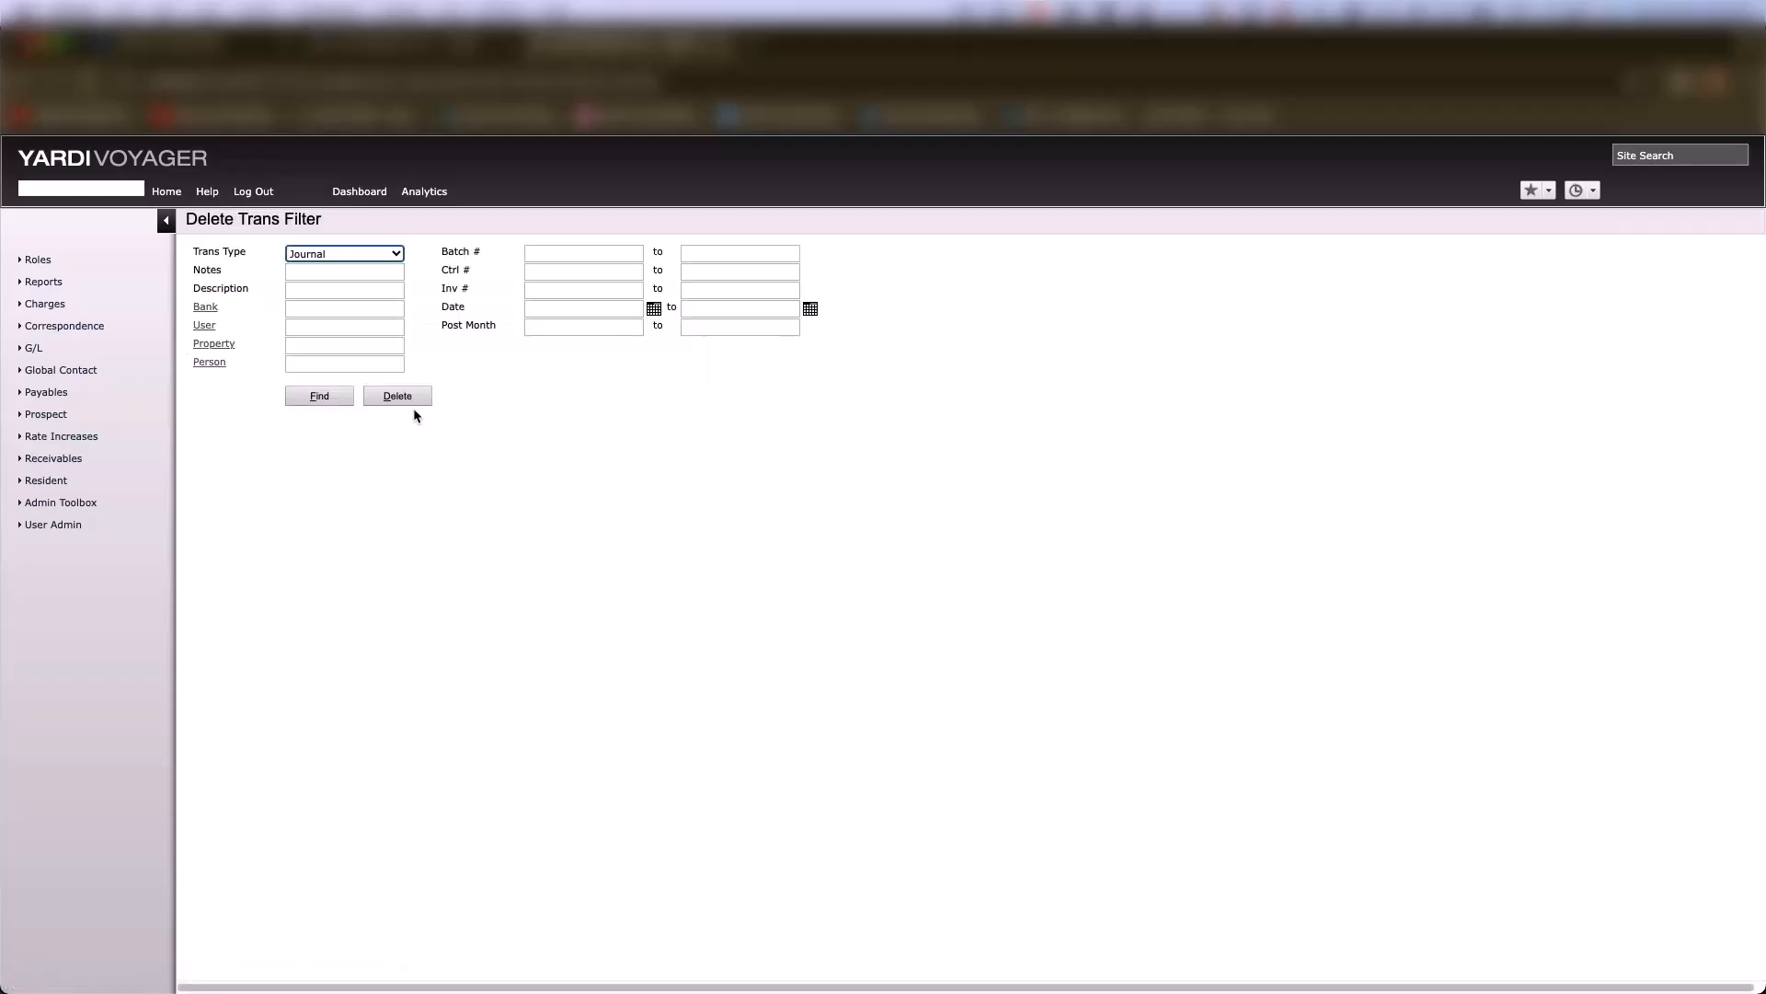
left_click(166, 192)
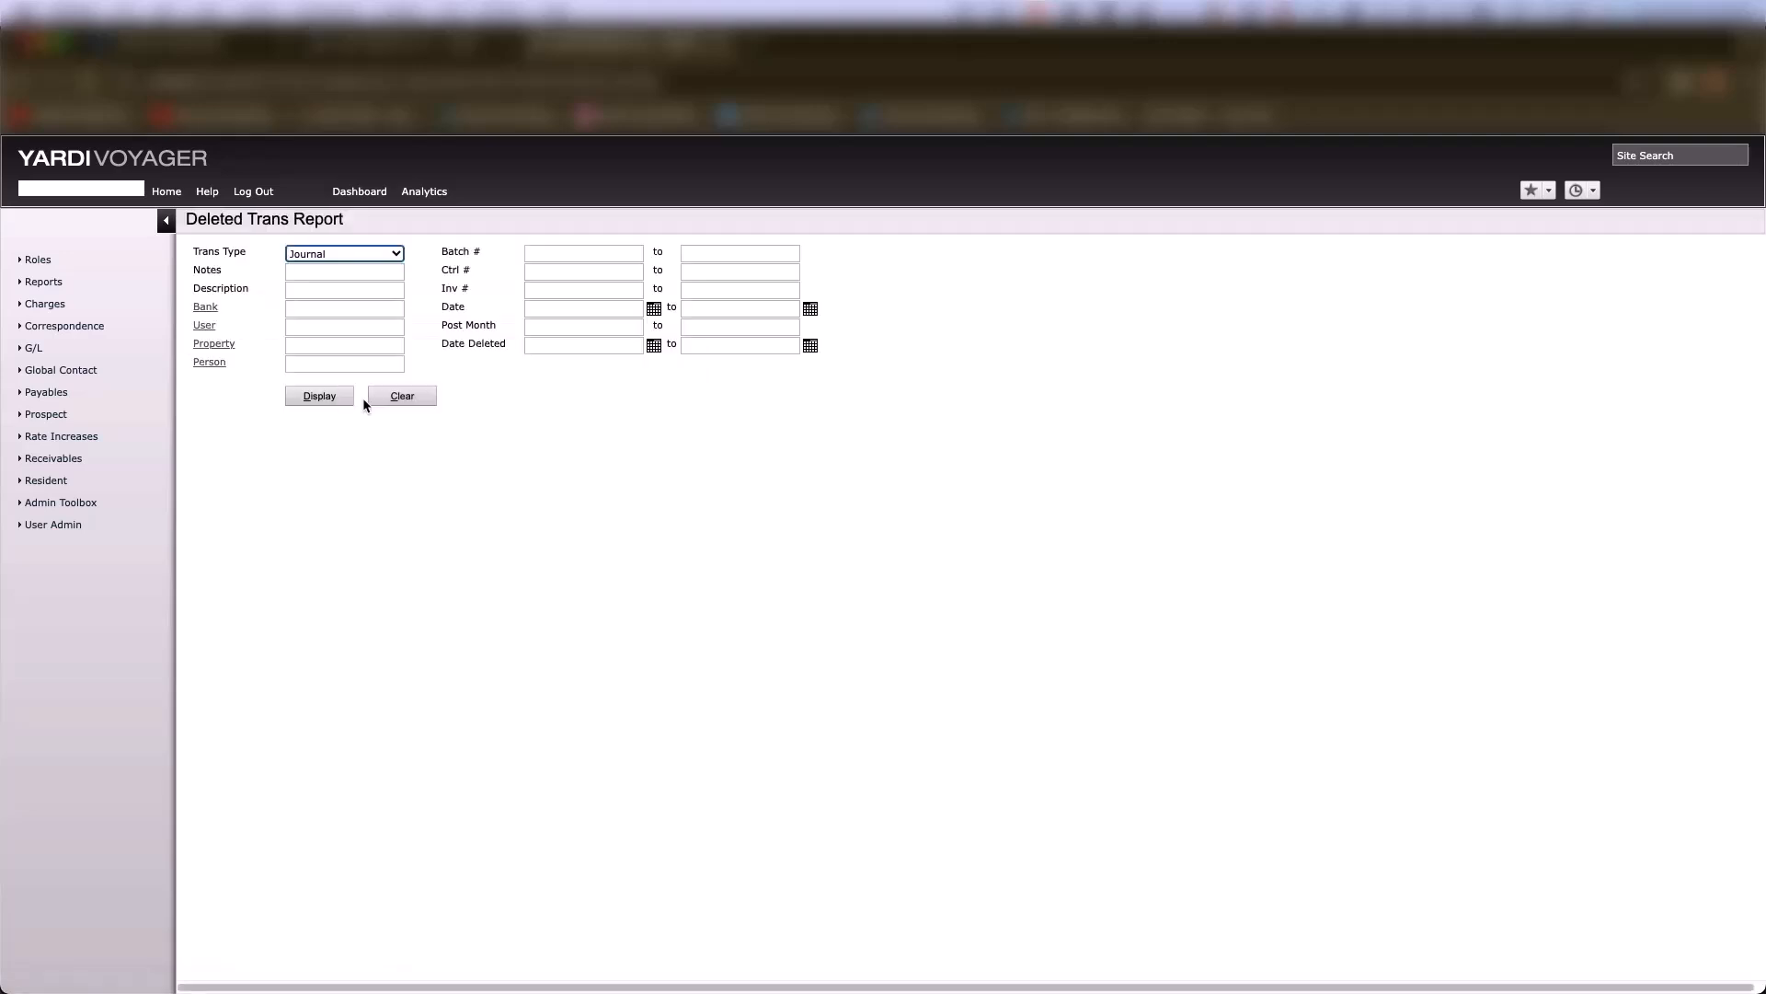
left_click(167, 191)
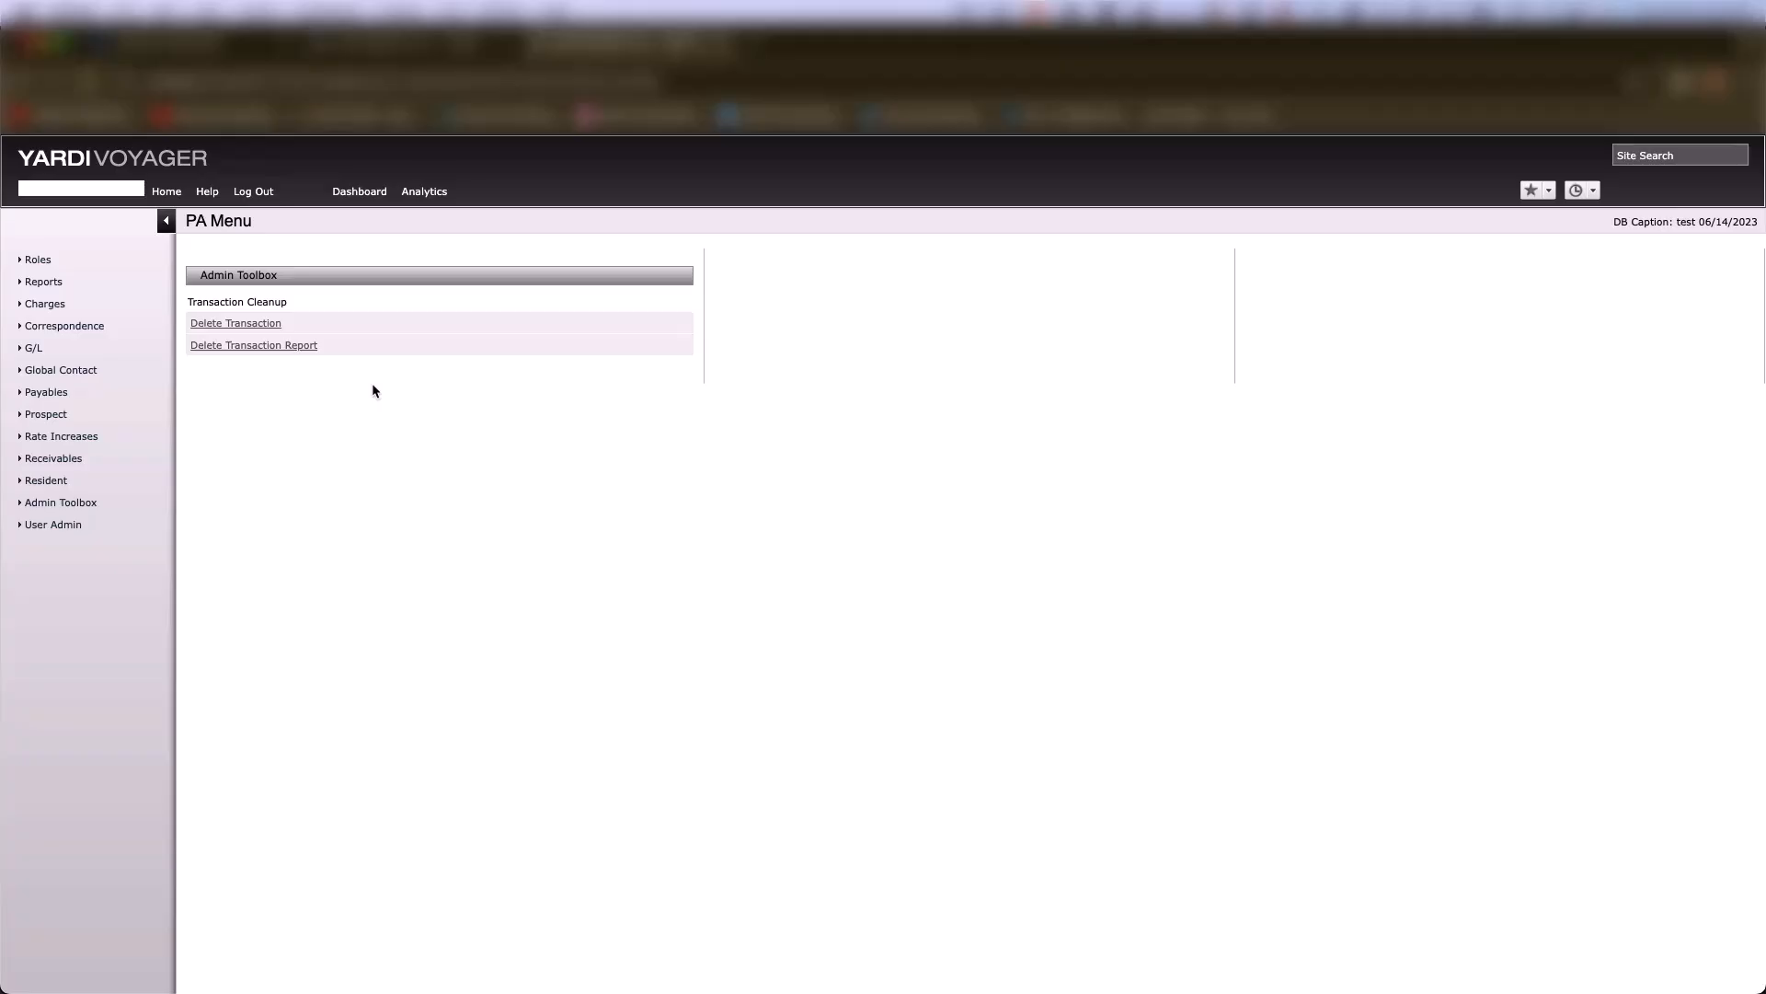
Check the title menu by viewing the Community Snapshot dashboard and the A/P Analytics page, and return to the PA Menu home page
mouse_move(358, 196)
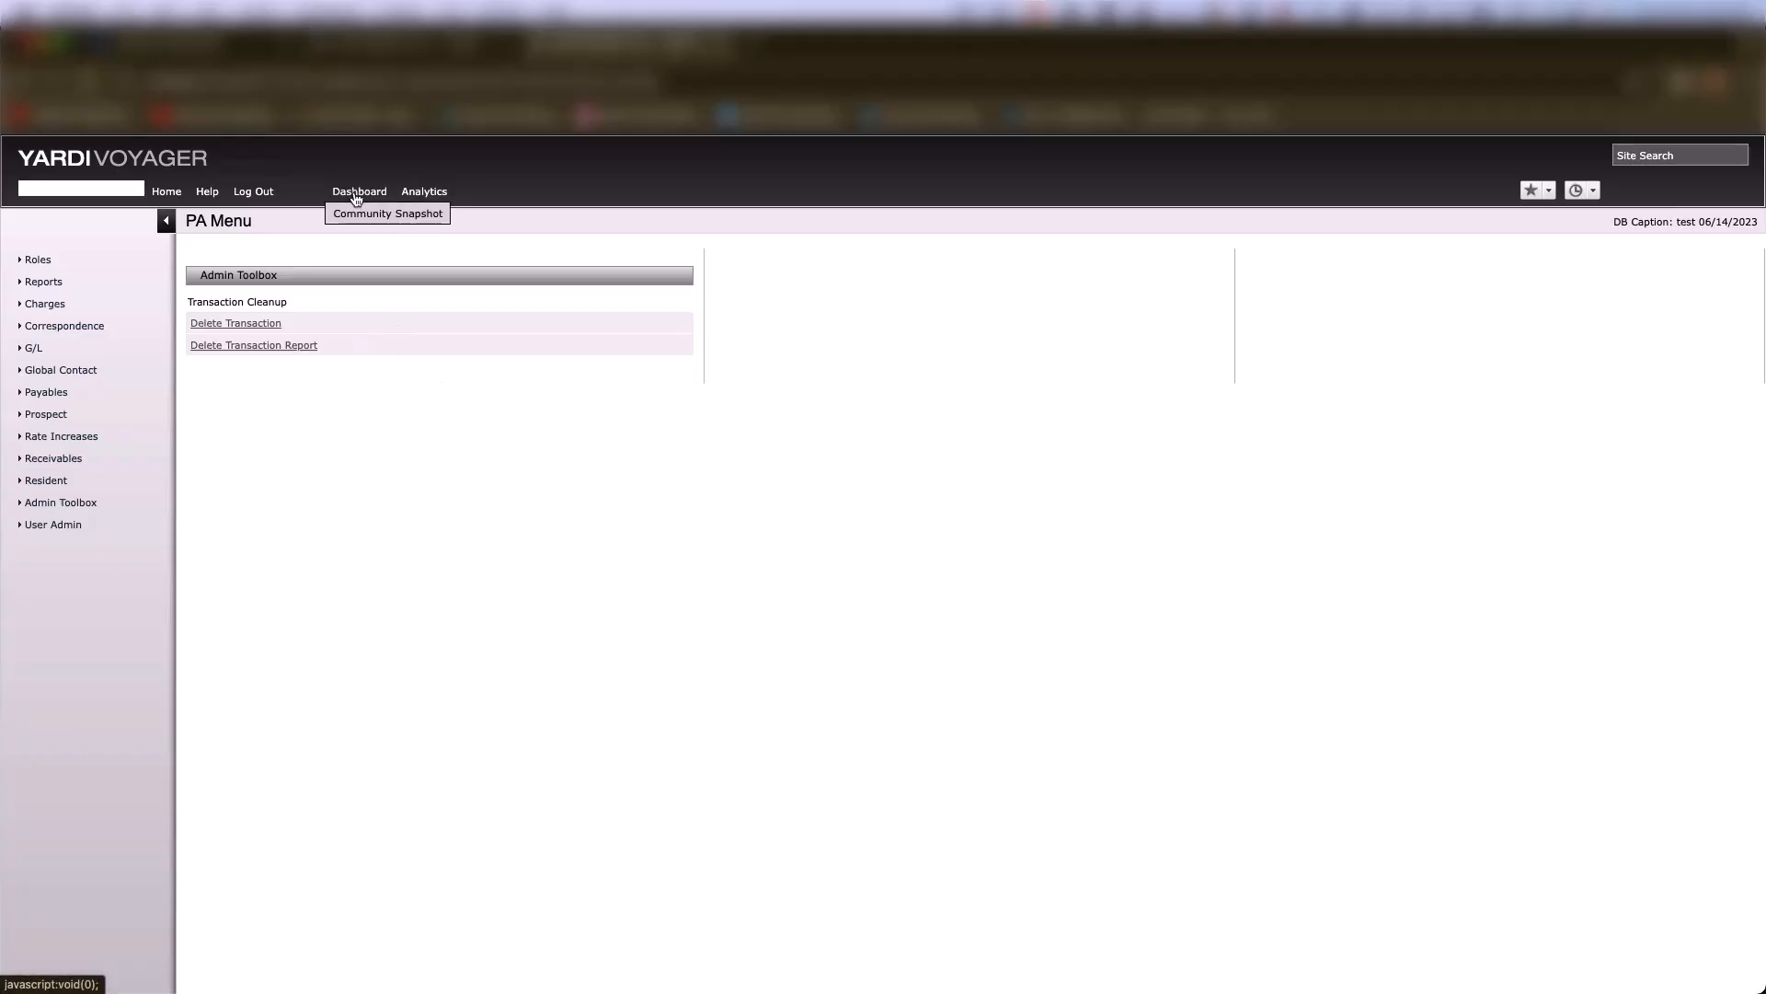
left_click(369, 226)
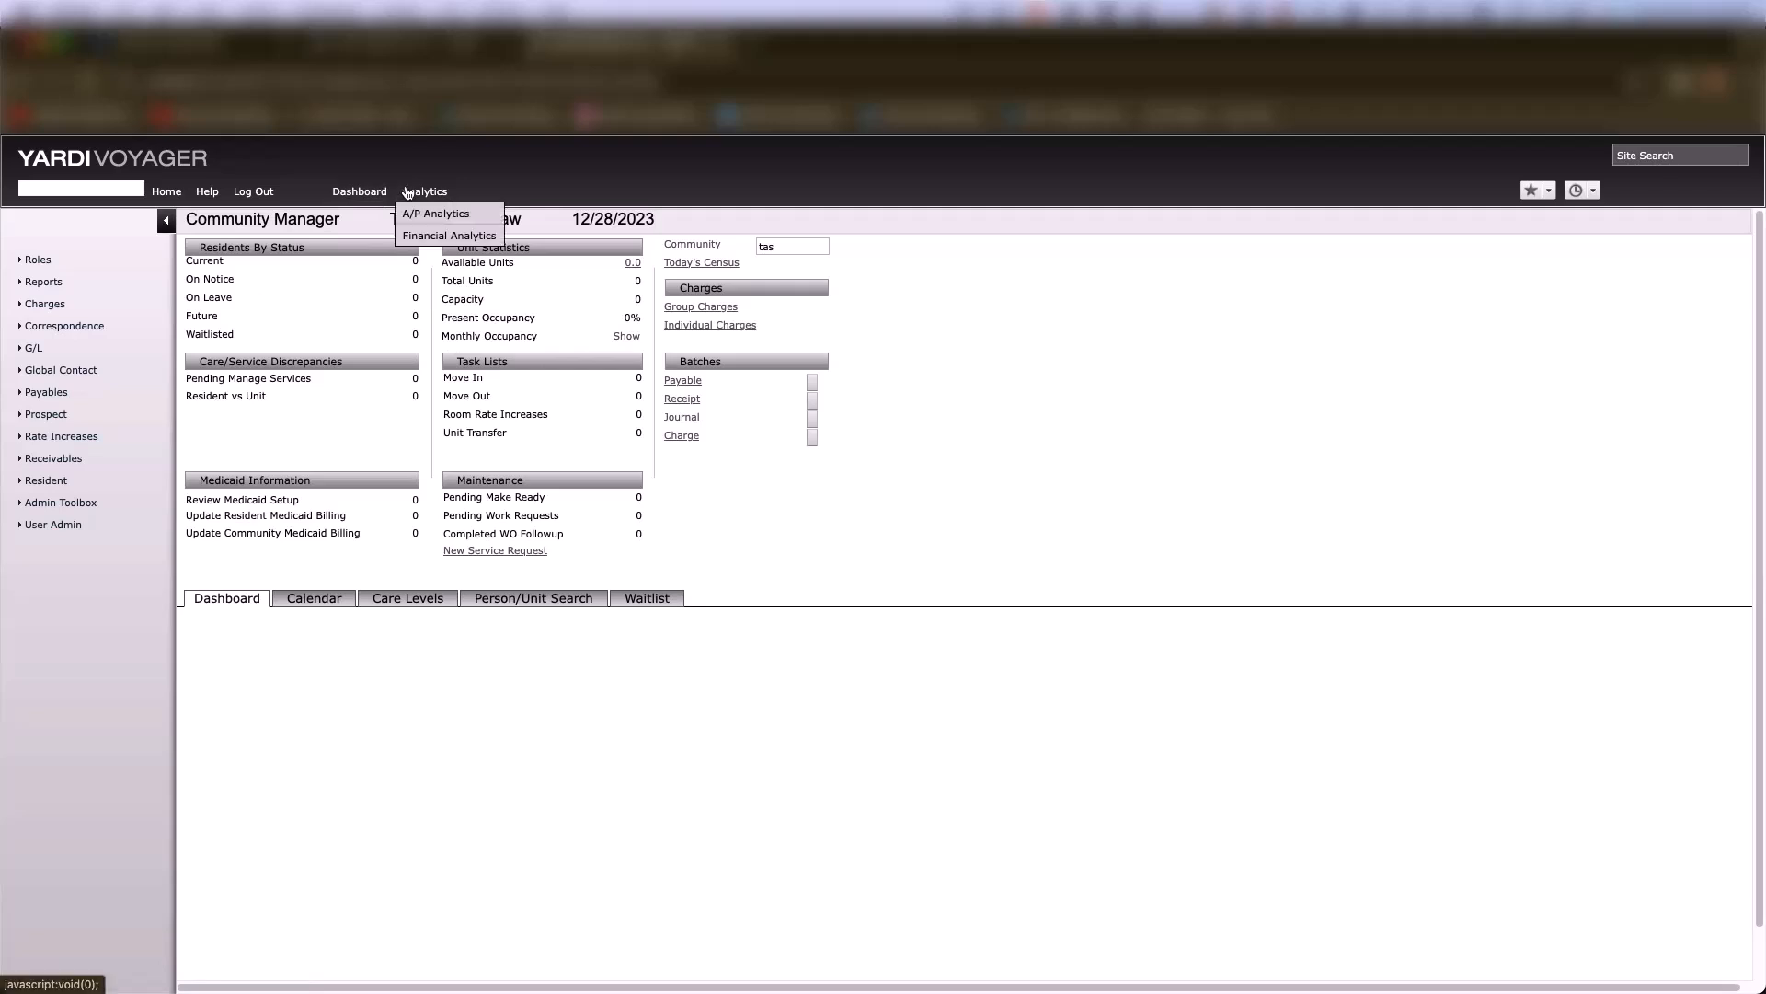
left_click(428, 215)
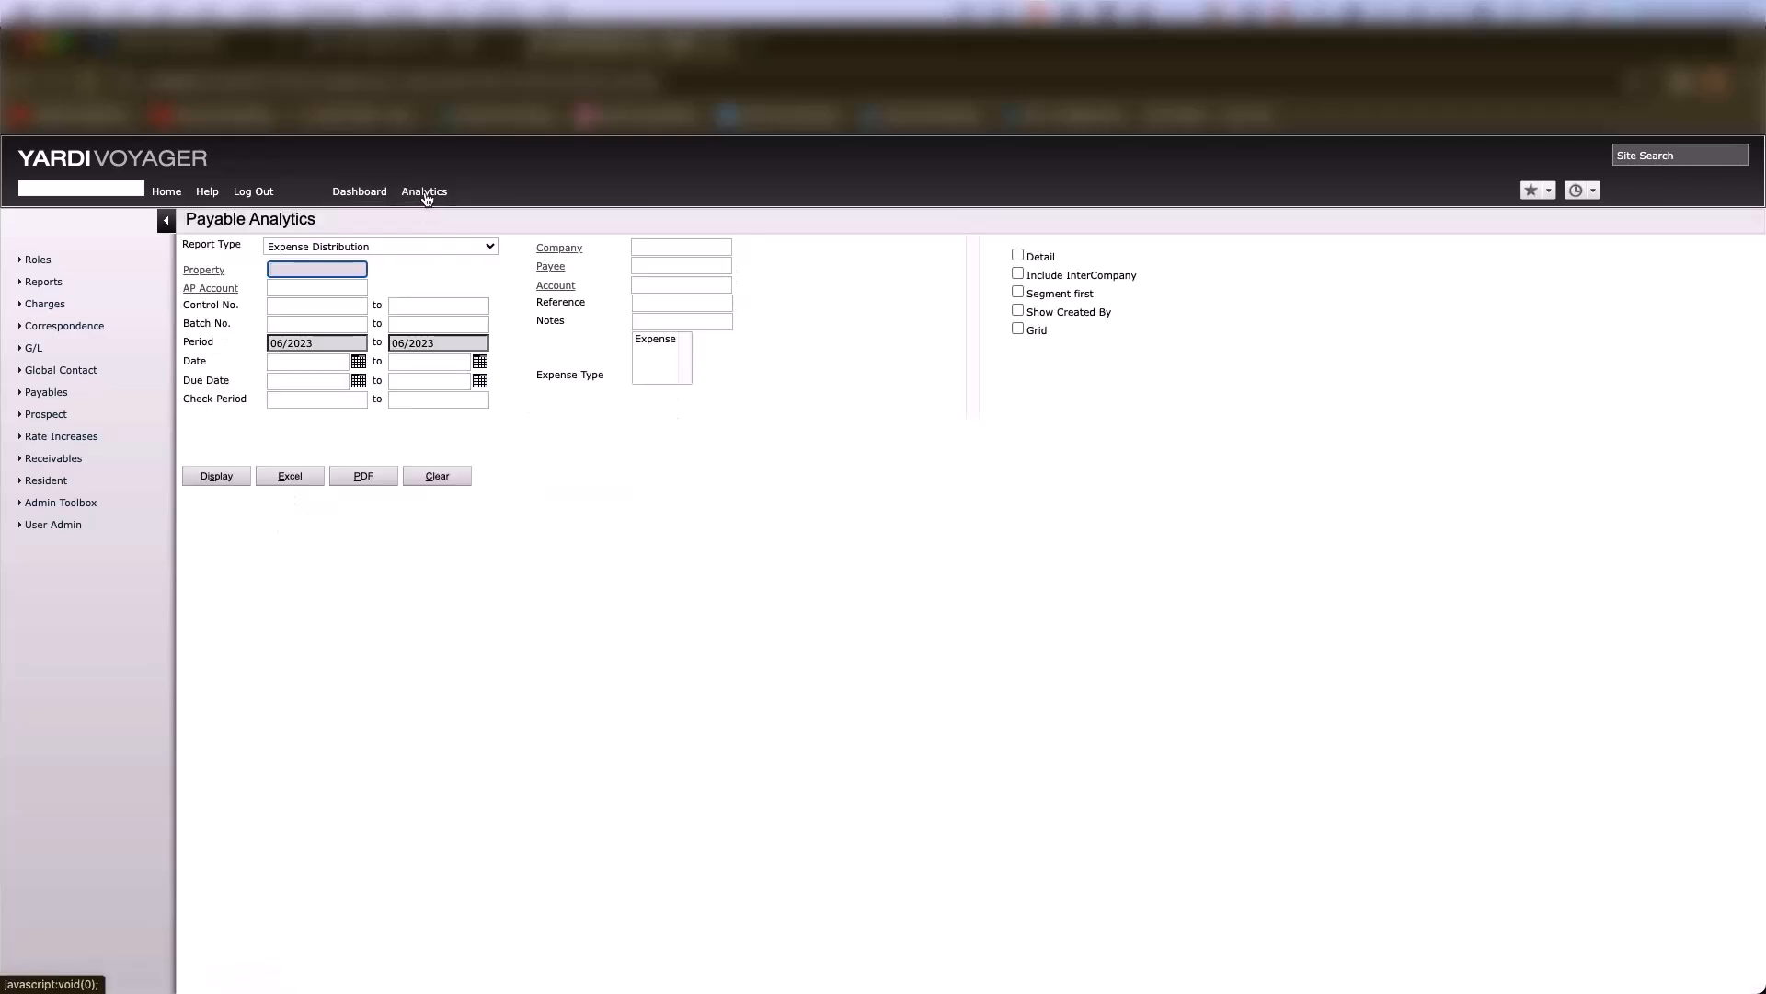
left_click(167, 191)
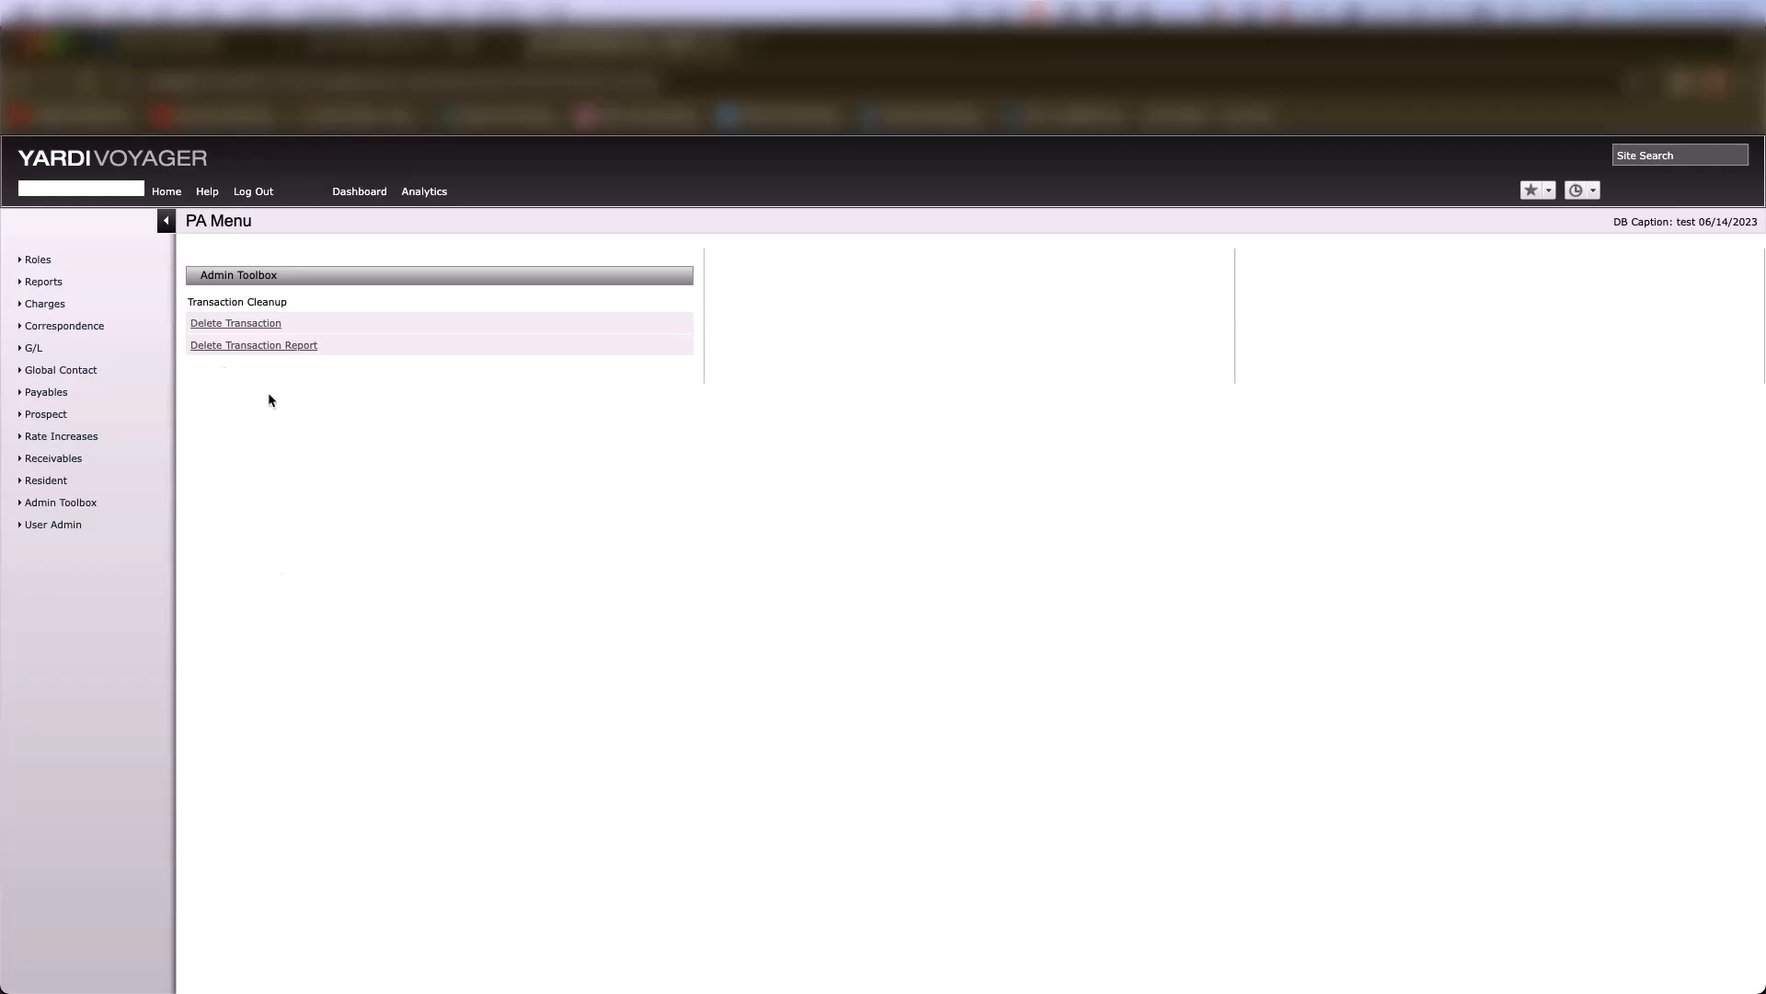
Review the entries under Roles and Admin Toolbox in the PA Menu's side menu
left_click(45, 262)
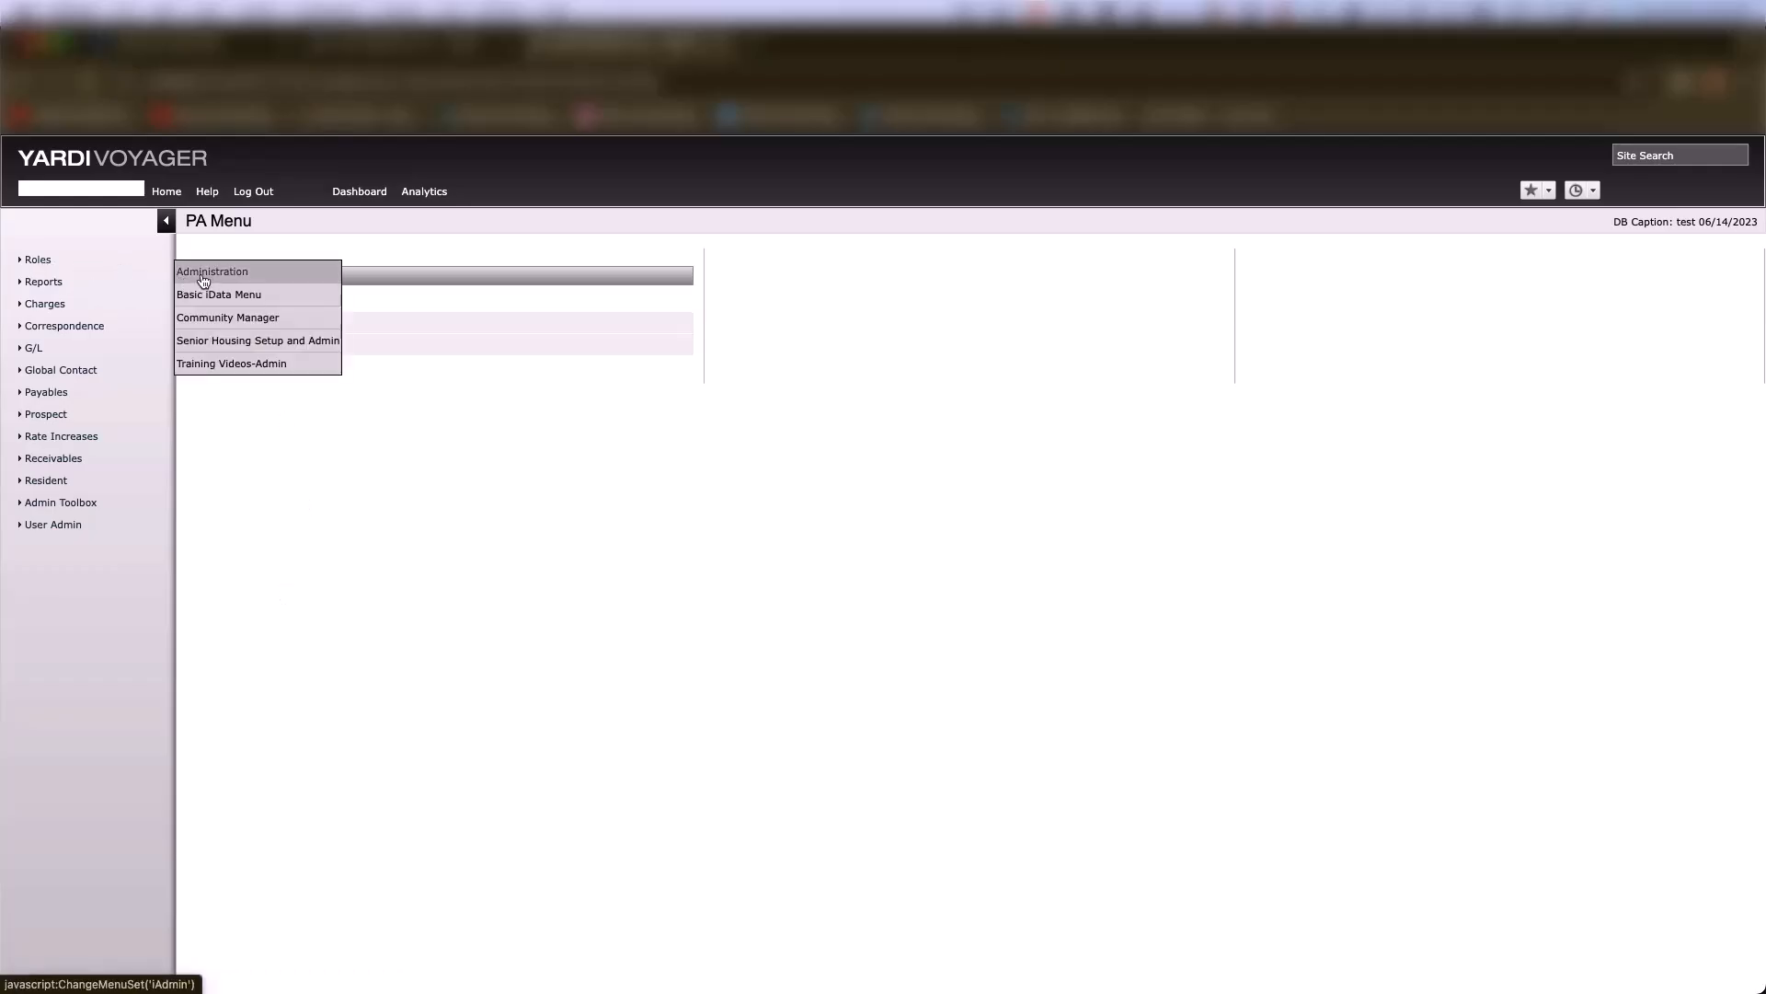
left_click(37, 261)
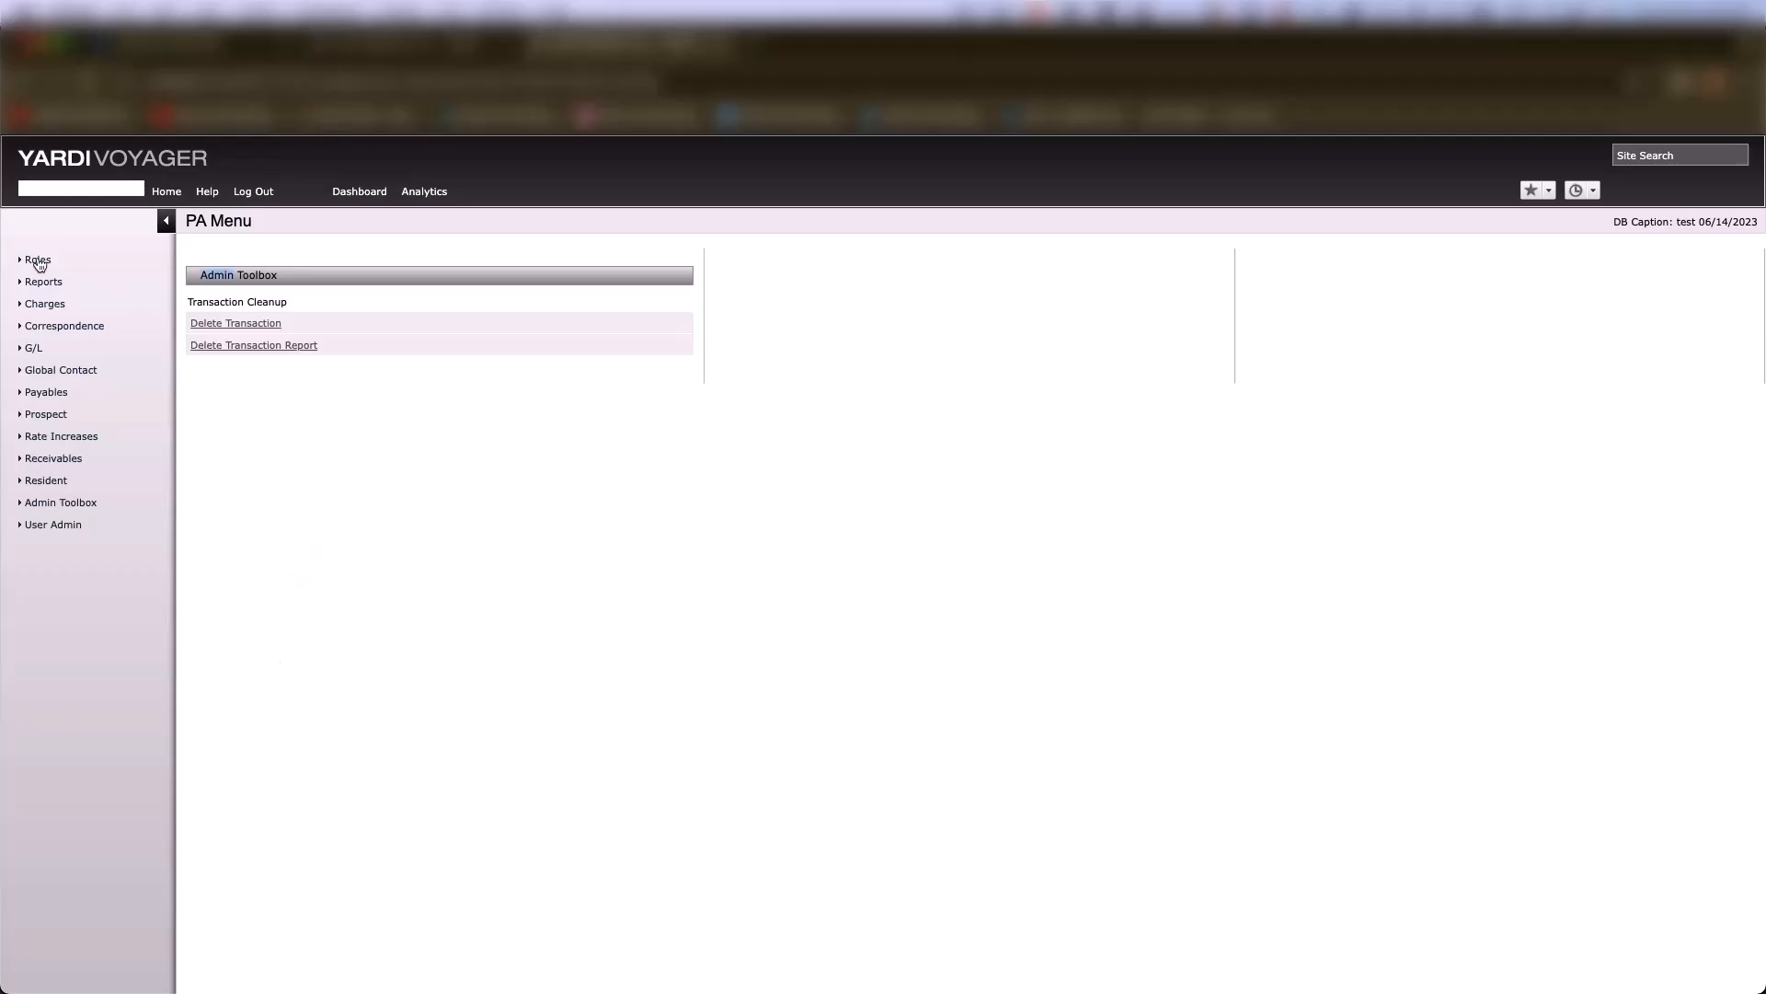
left_click(52, 507)
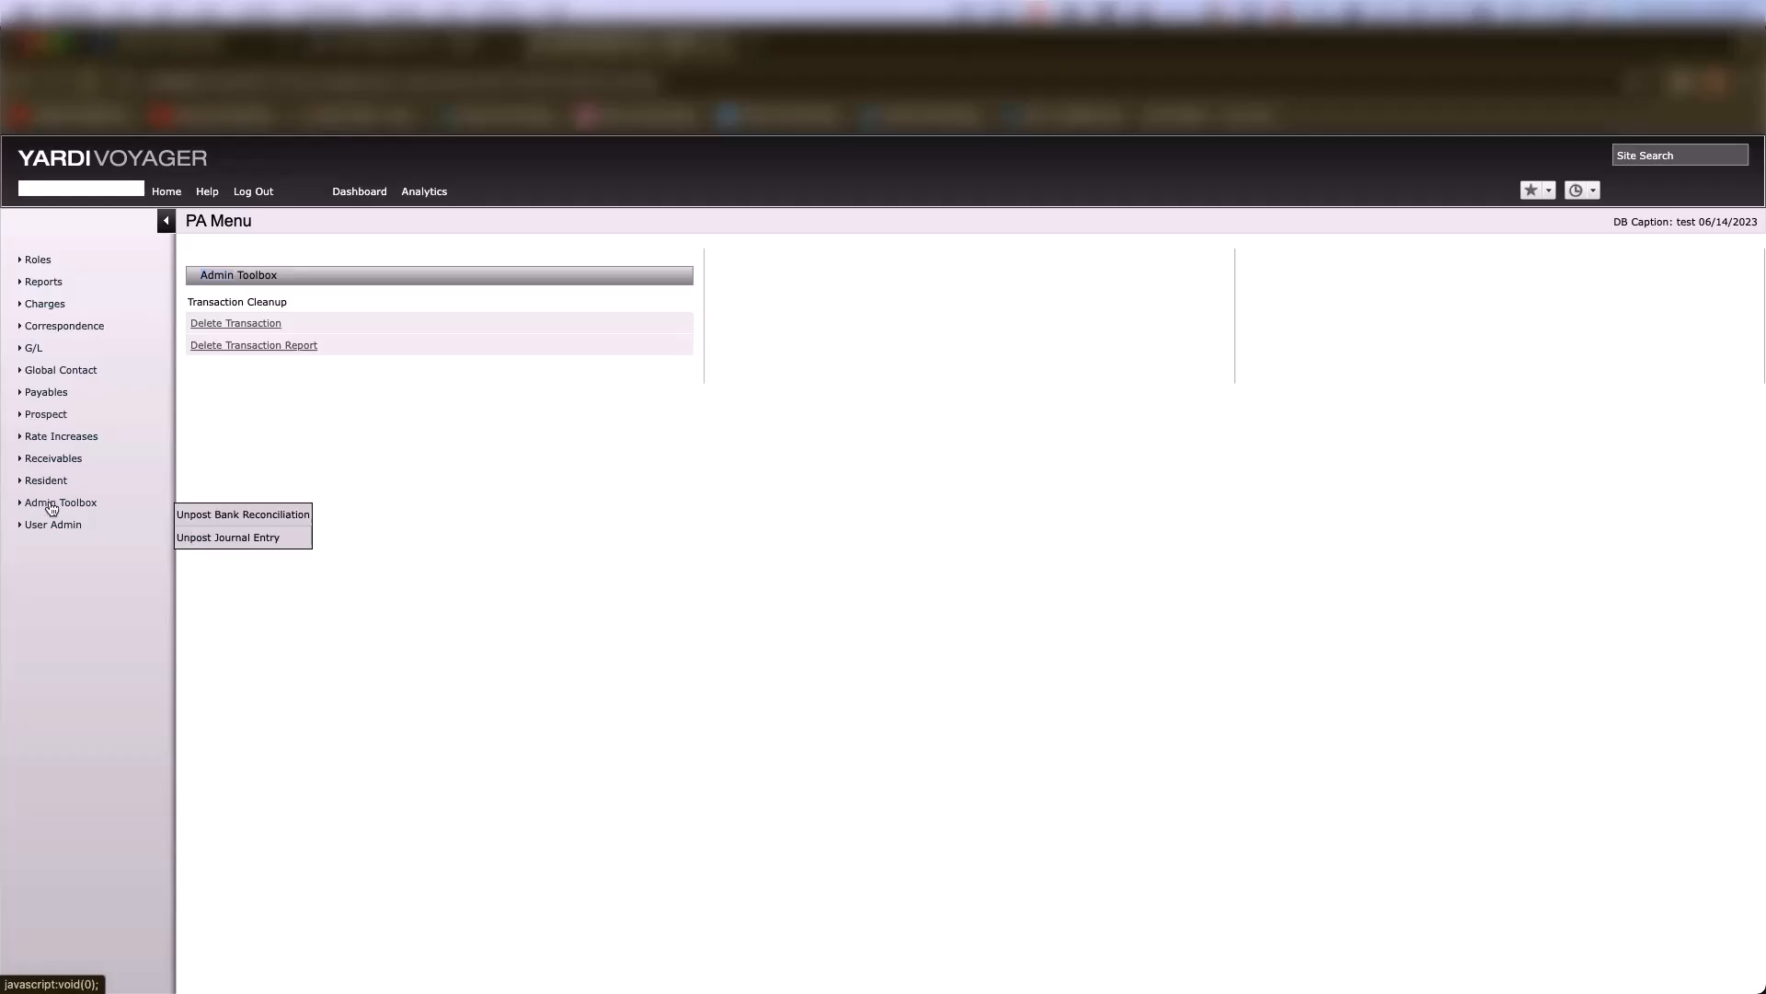